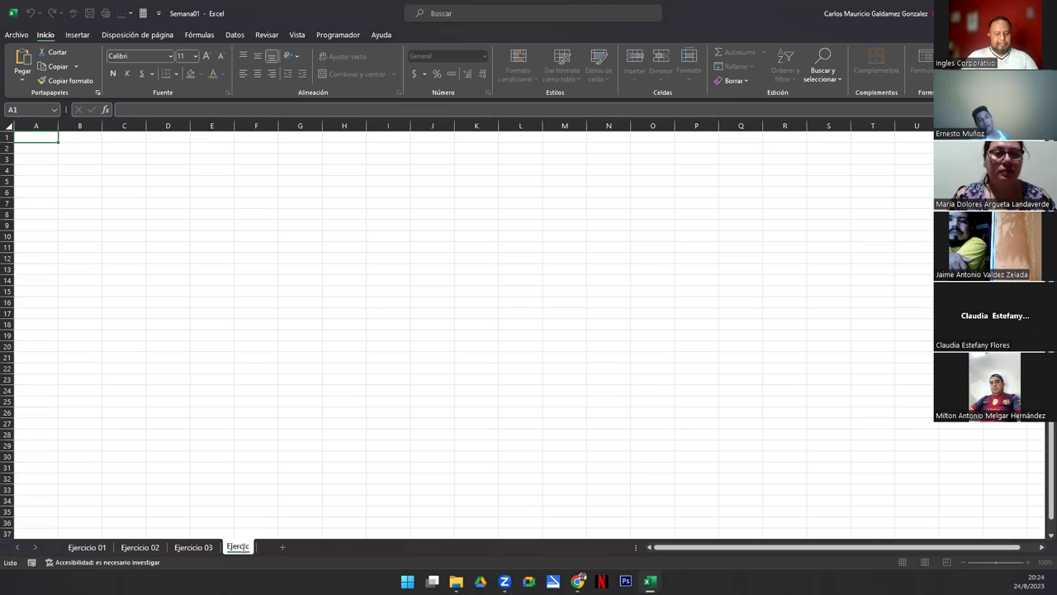
# Rename the new sheet as Ejercicio 04.
pyautogui.press('Return')
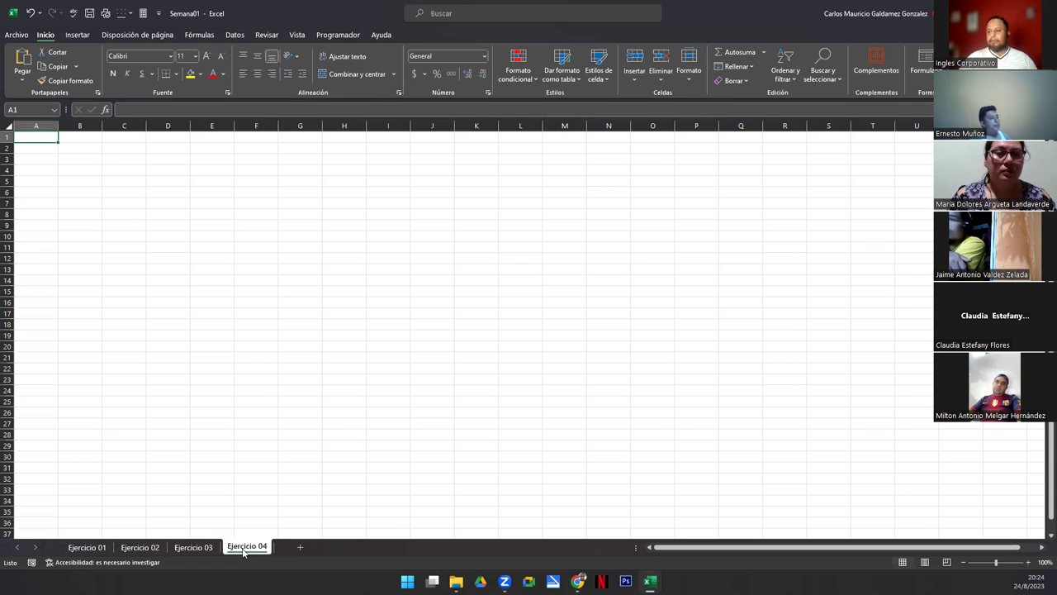
# Go to the Ejercicio 03 sheet and toggle the field headers of the product-by-department pivot table off and back on.
pyautogui.click(193, 546)
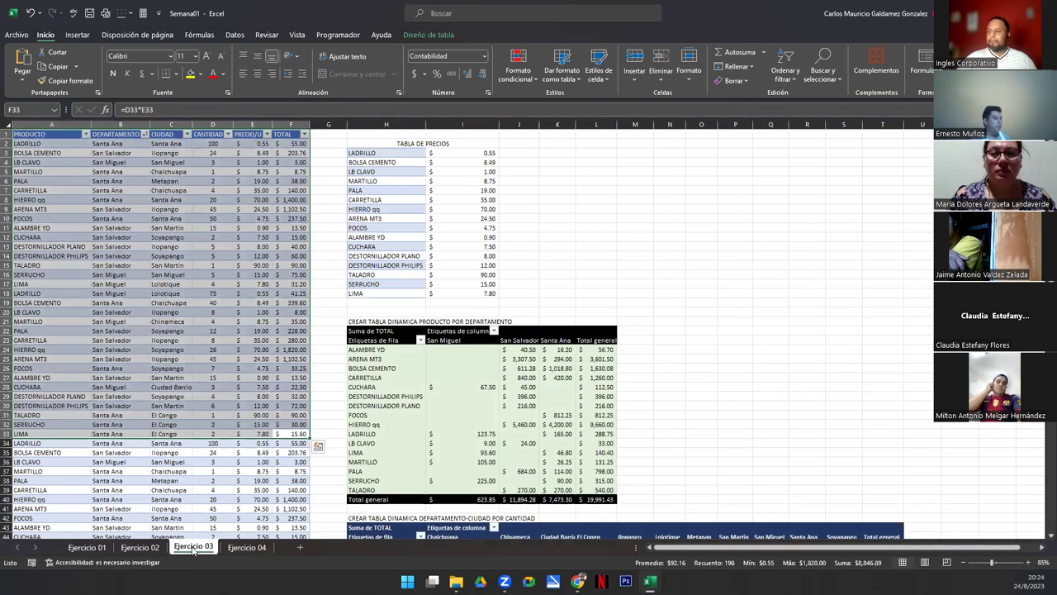
pyautogui.click(365, 342)
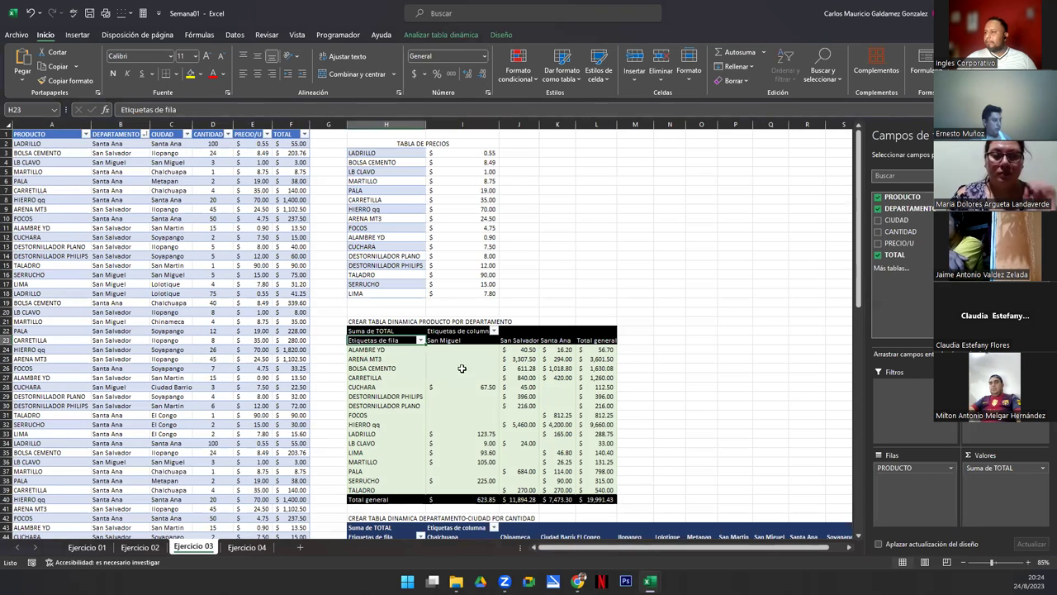
pyautogui.click(442, 35)
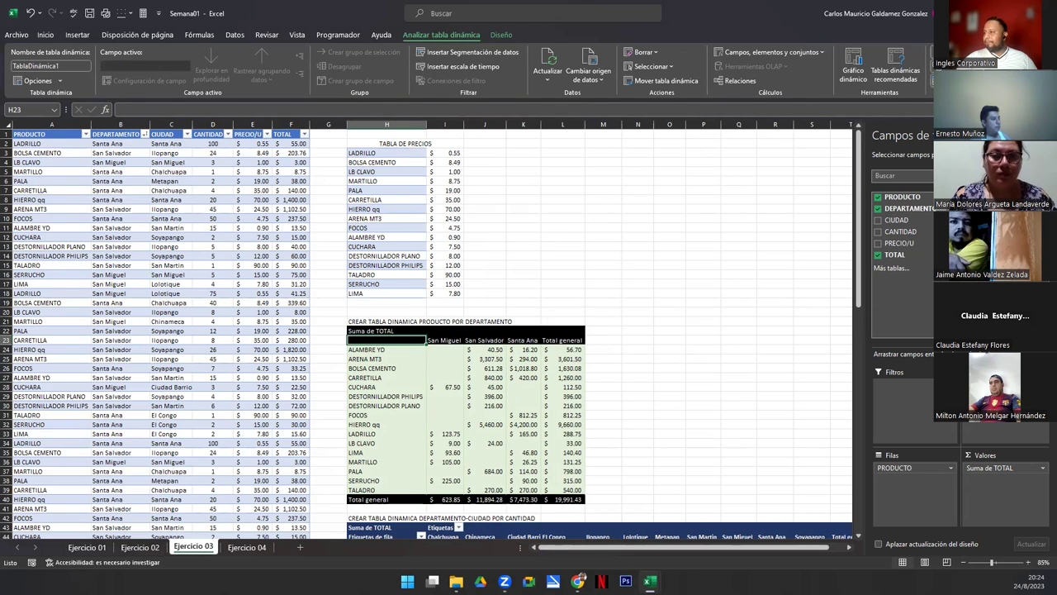
pyautogui.click(378, 379)
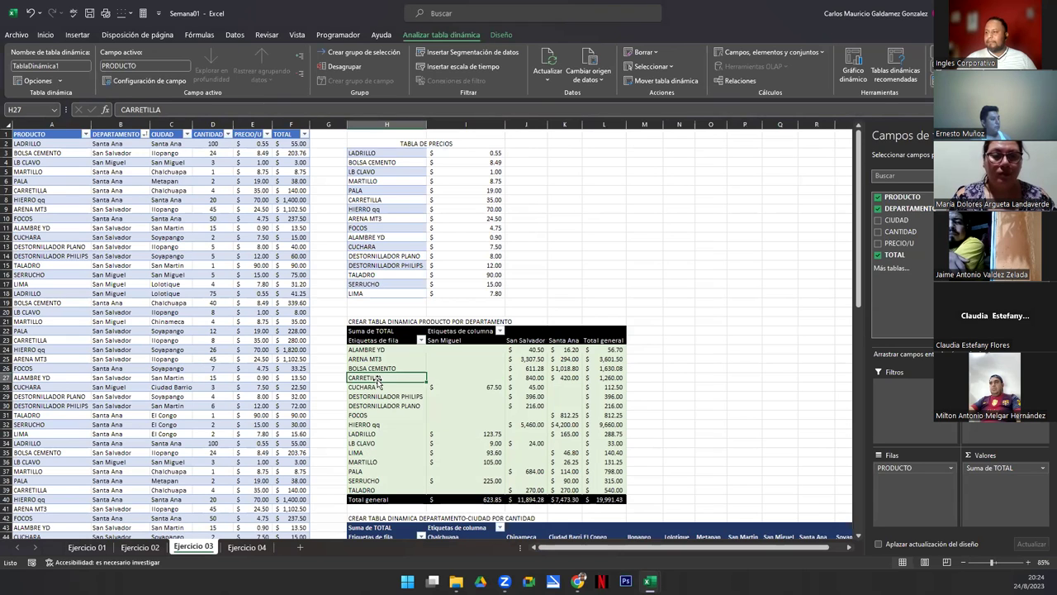
pyautogui.scroll(-5, 421, 349)
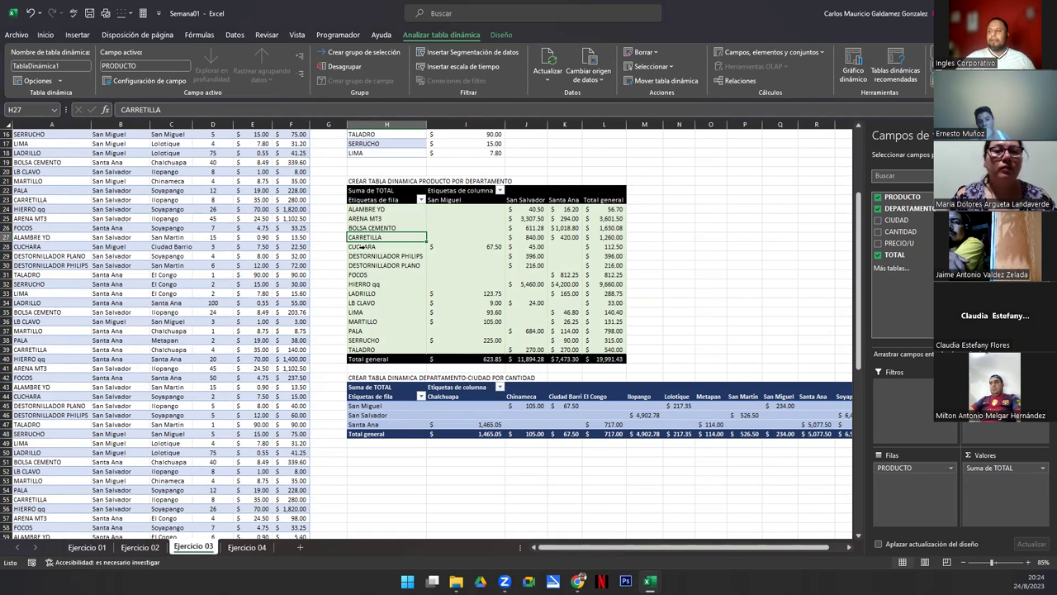
pyautogui.press('Down')
pyautogui.hotkey('ctrl', 'shift', 'Right')
pyautogui.click(378, 210)
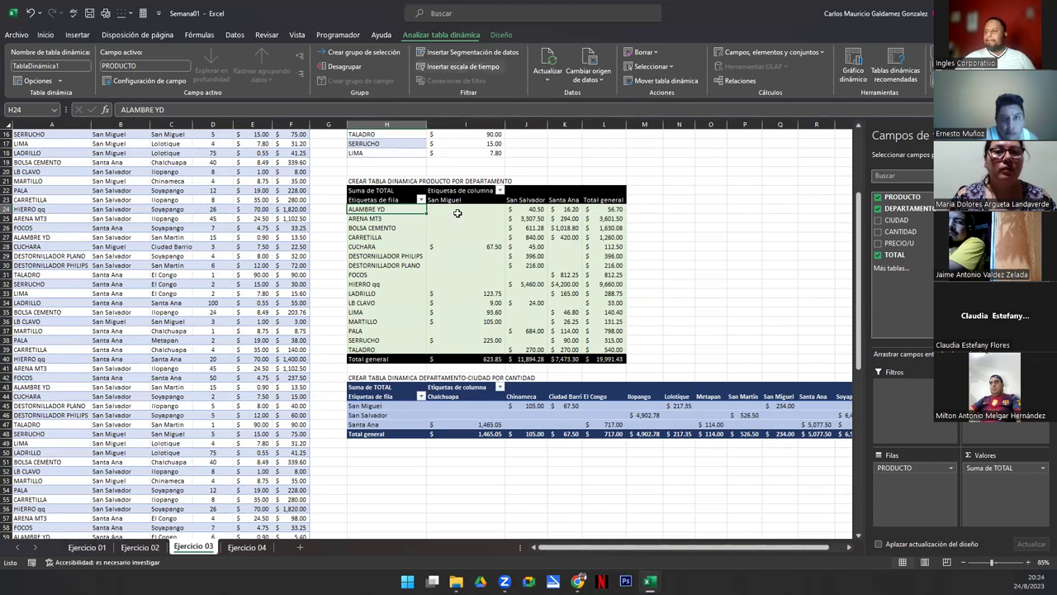
# Hide the field headers in both the product-by-department and the department-by-city pivot tables.
pyautogui.click(466, 246)
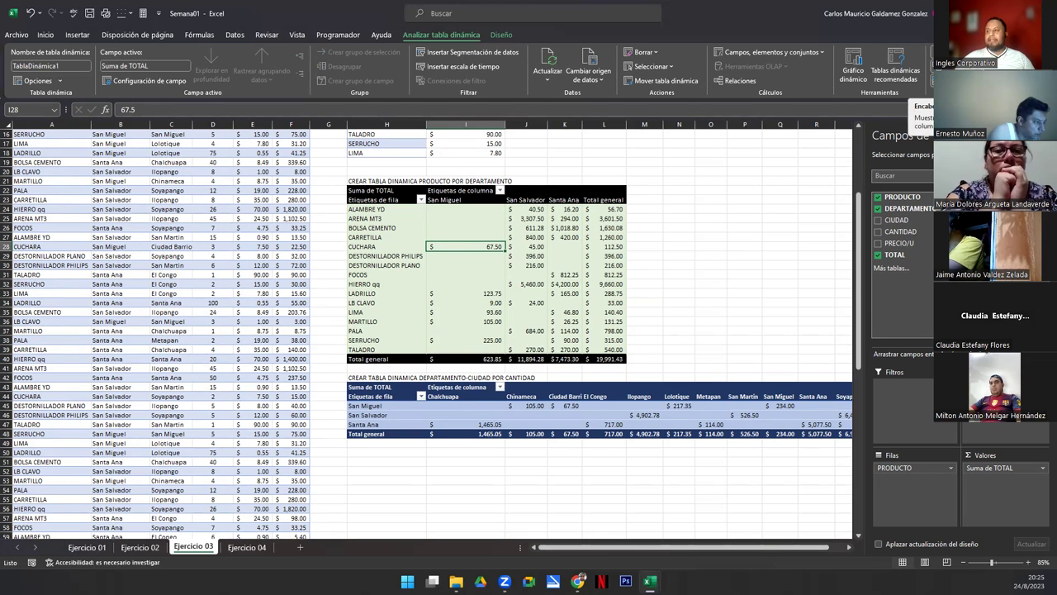
pyautogui.click(950, 80)
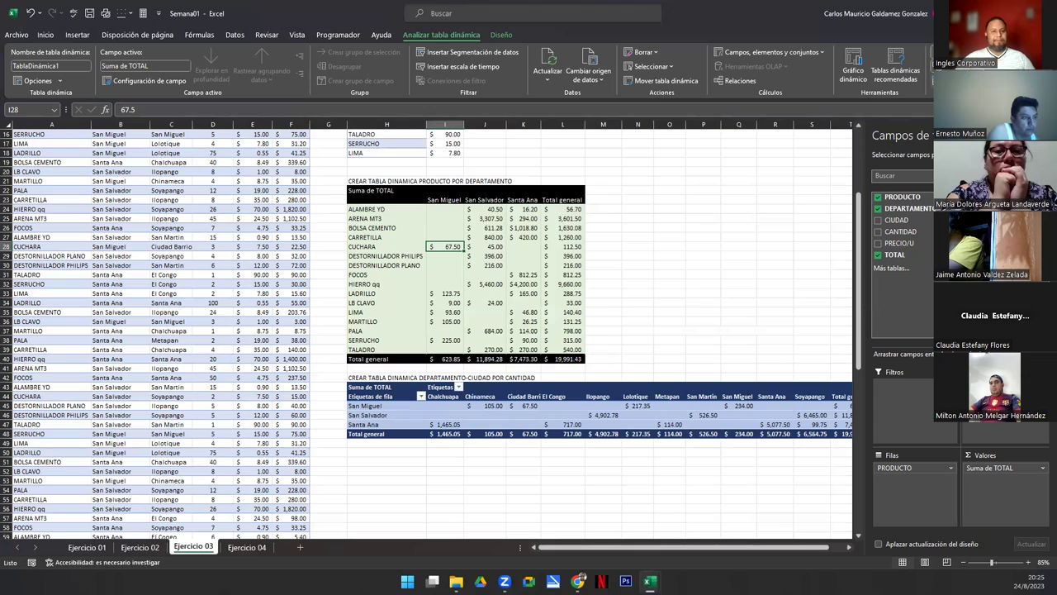
pyautogui.click(453, 238)
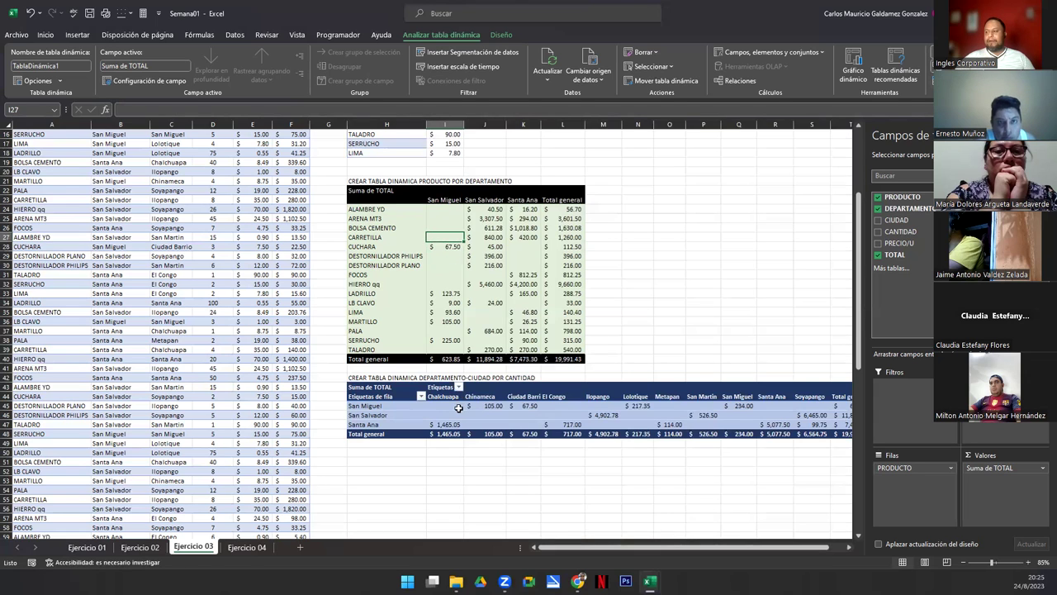
pyautogui.click(454, 407)
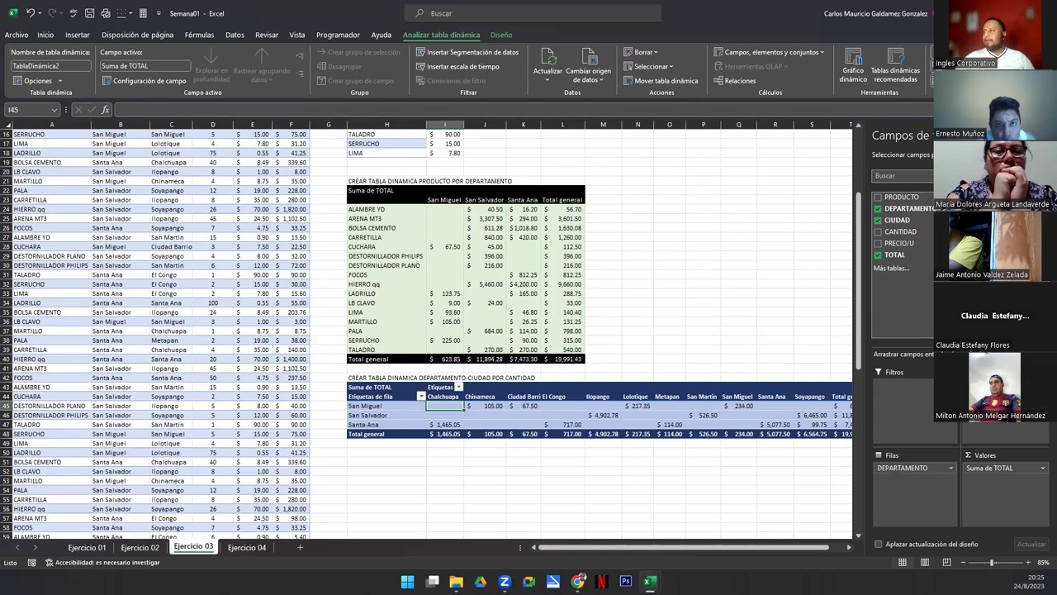
pyautogui.click(937, 80)
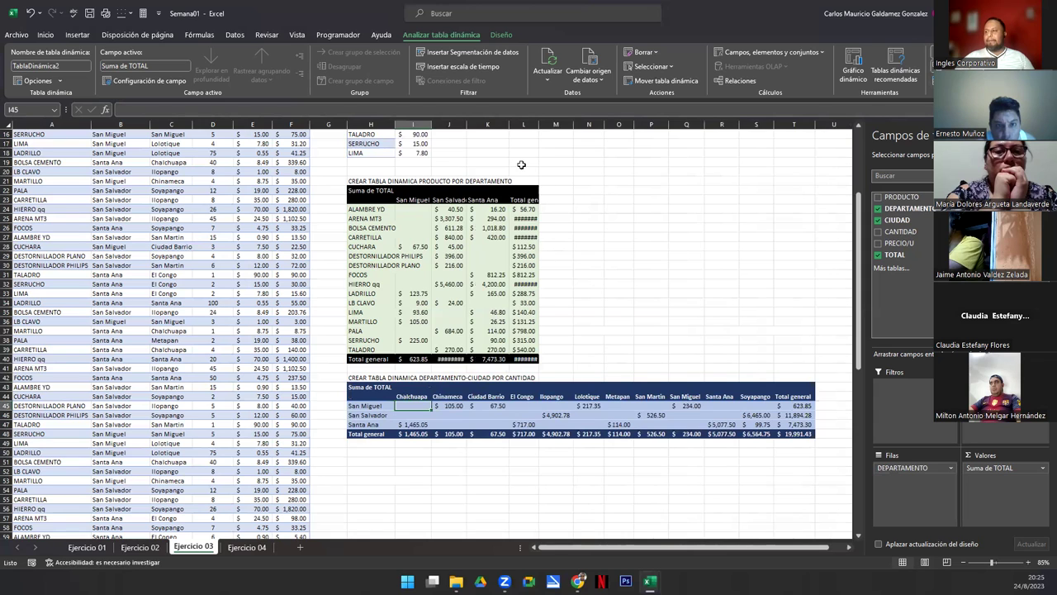
# Widen columns J and L to fit the San Salvador and Total general values of the product-by-department pivot table.
pyautogui.moveTo(469, 124); pyautogui.dragTo(476, 125)
pyautogui.moveTo(546, 125); pyautogui.dragTo(560, 124)
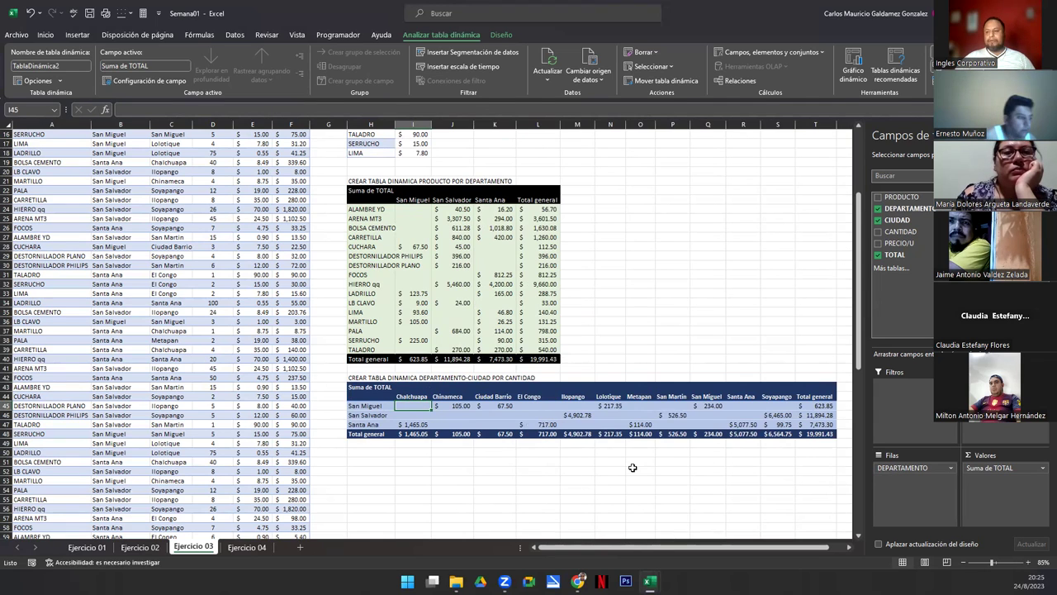
pyautogui.click(510, 416)
pyautogui.moveTo(511, 415)
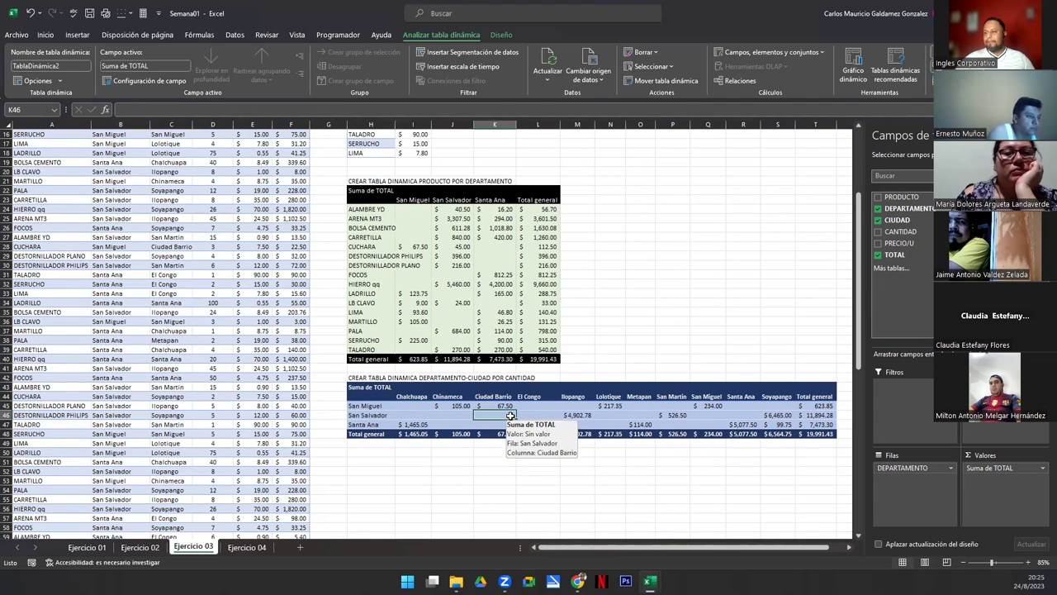
# Show the field headers of the product-by-department pivot table and hide them again.
pyautogui.click(494, 238)
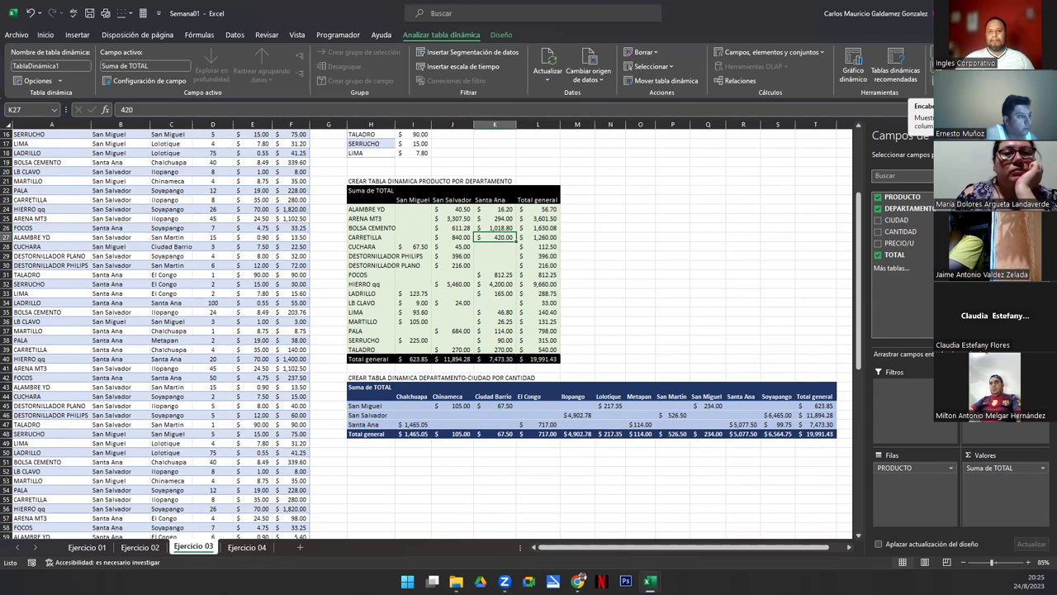
pyautogui.click(942, 80)
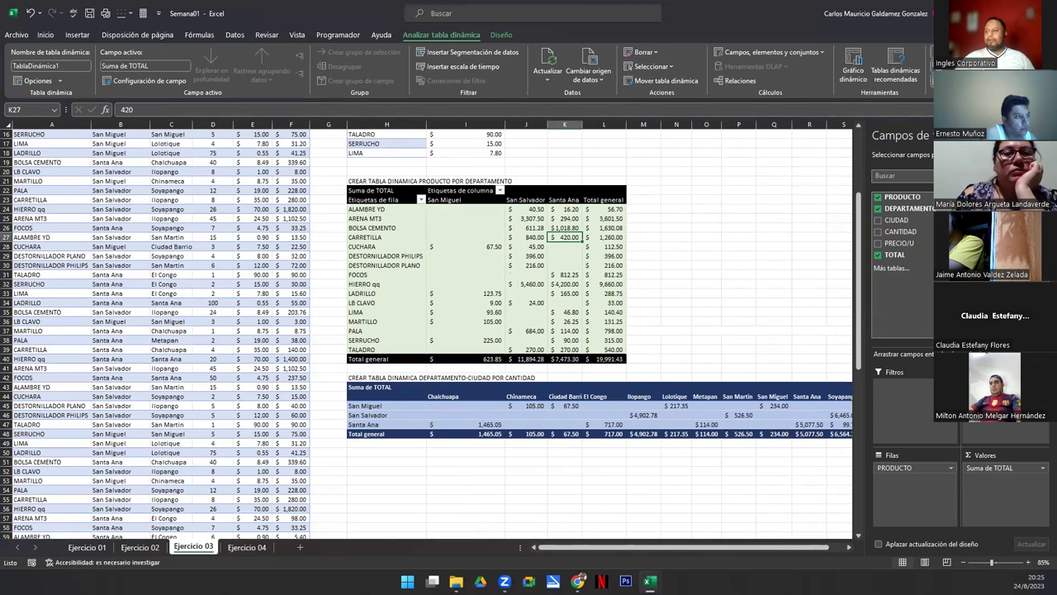
pyautogui.click(941, 80)
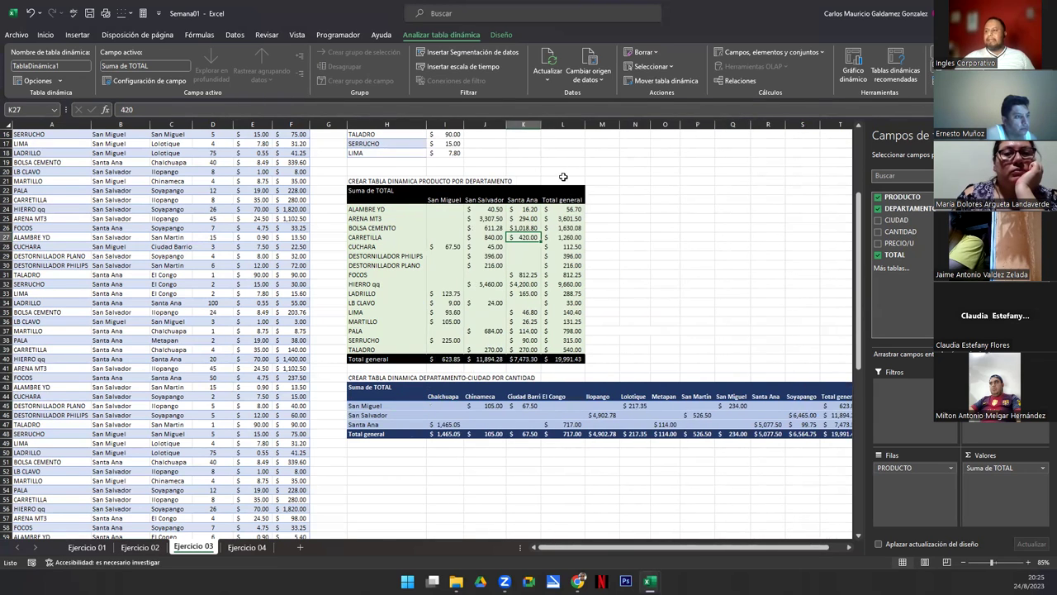
# Compare the empty header cells of both pivot tables and redisplay the field headers of the product-by-department one.
pyautogui.click(447, 189)
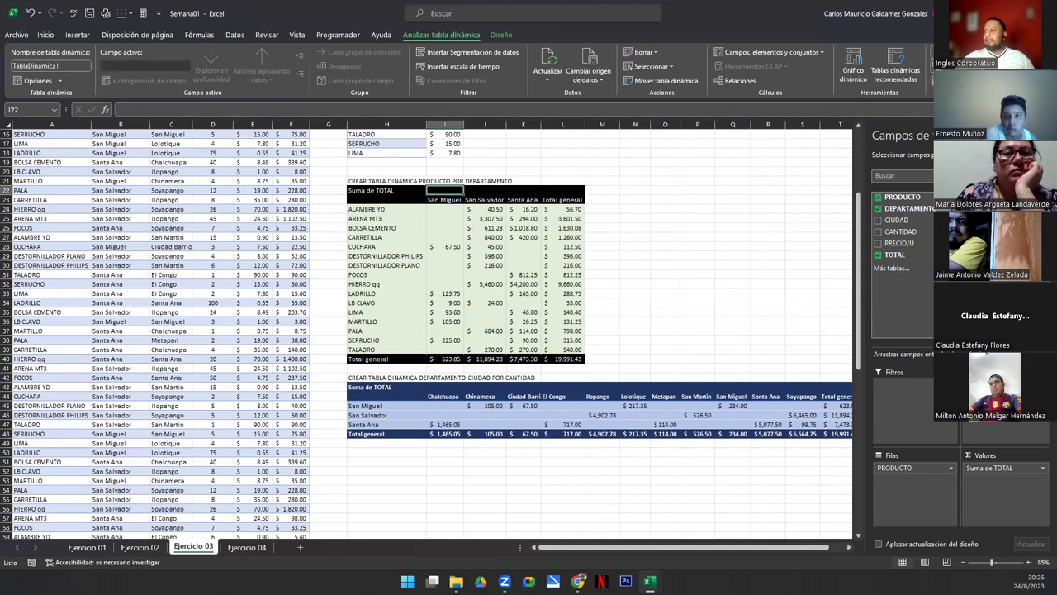
pyautogui.click(388, 202)
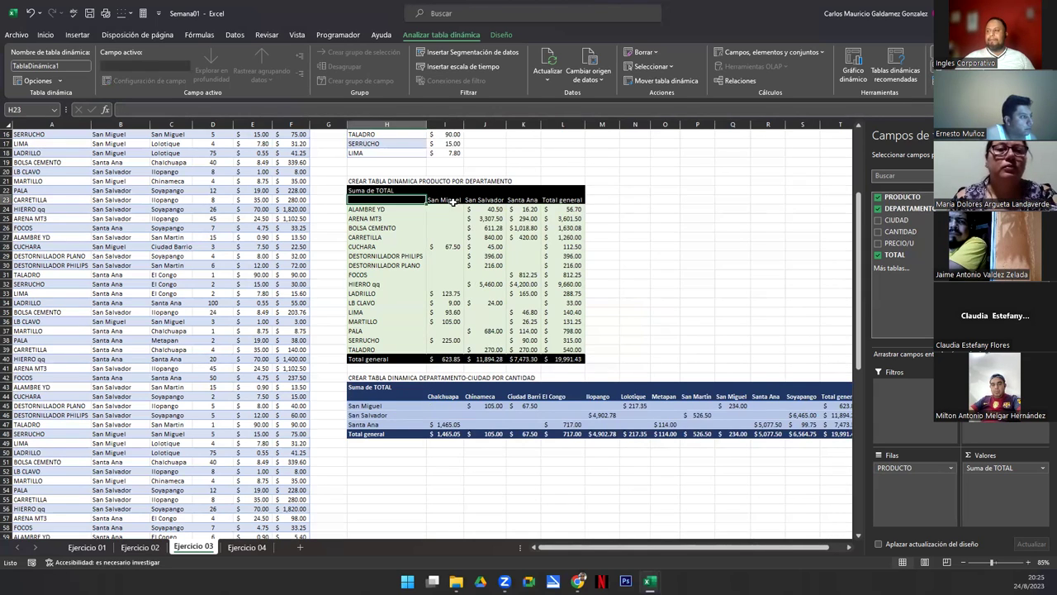
pyautogui.click(420, 396)
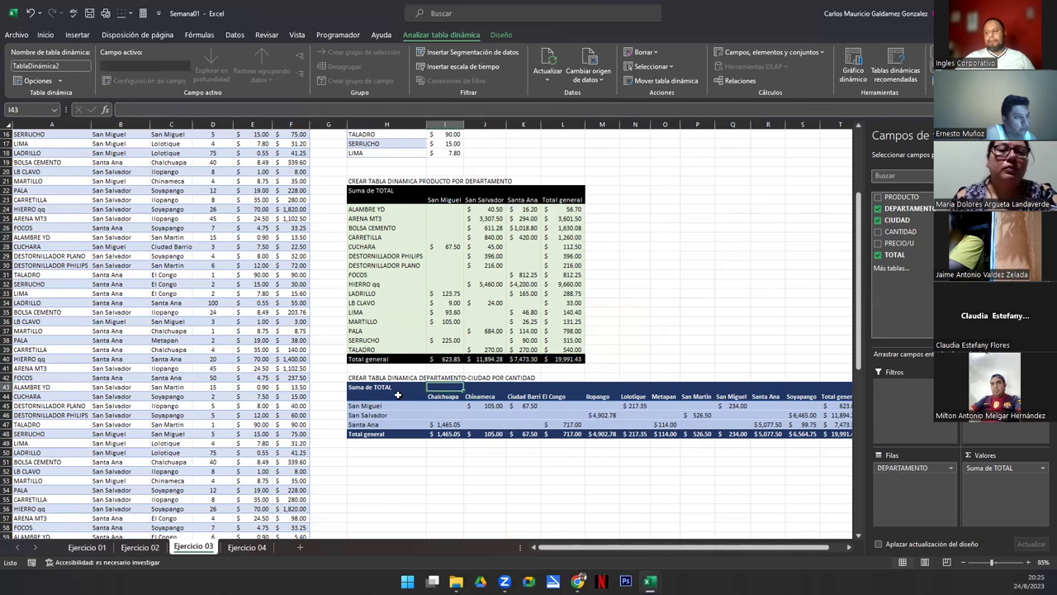
pyautogui.click(405, 199)
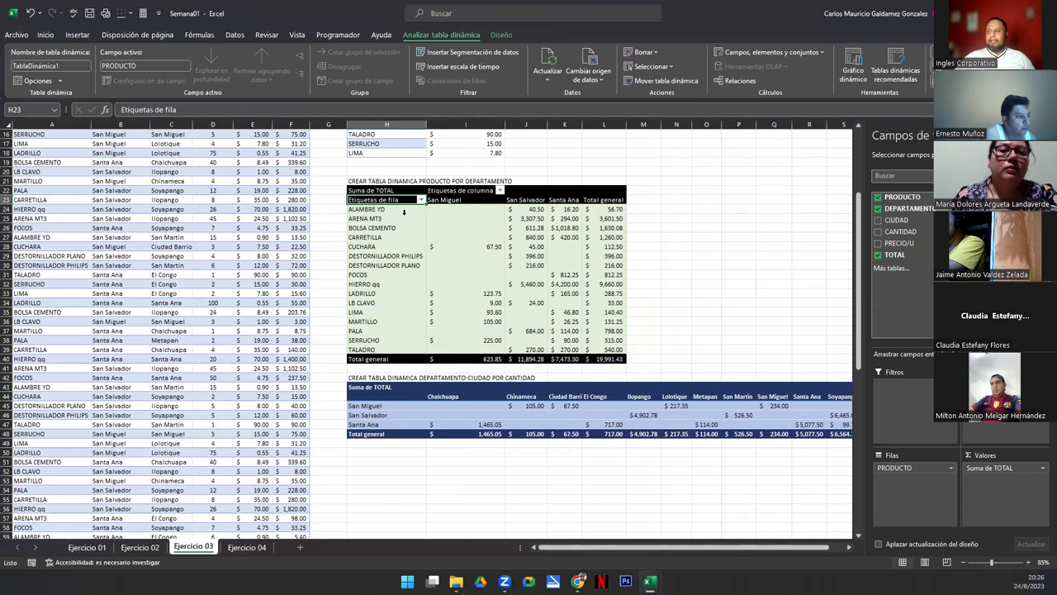
# Examine the row-label and column-label filter options of the product-by-department pivot table without applying any filter.
pyautogui.click(421, 199)
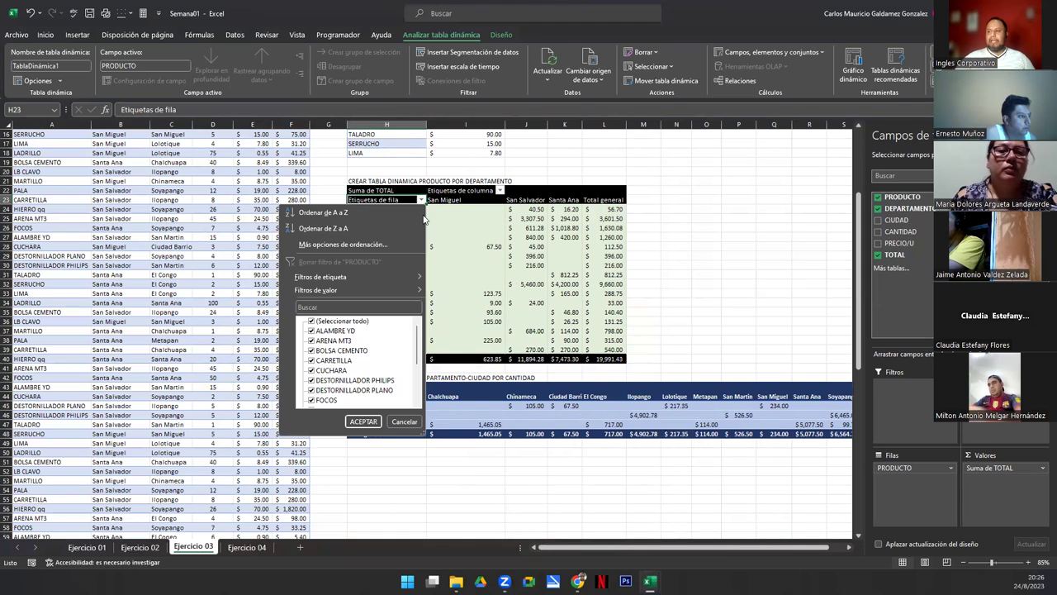
pyautogui.click(404, 422)
pyautogui.click(500, 190)
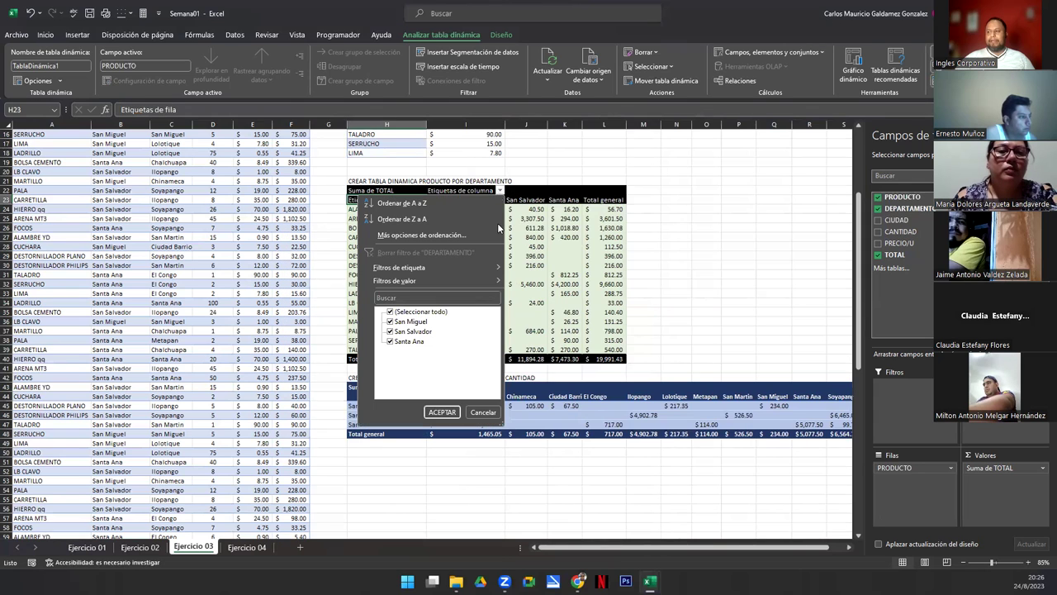
pyautogui.click(483, 412)
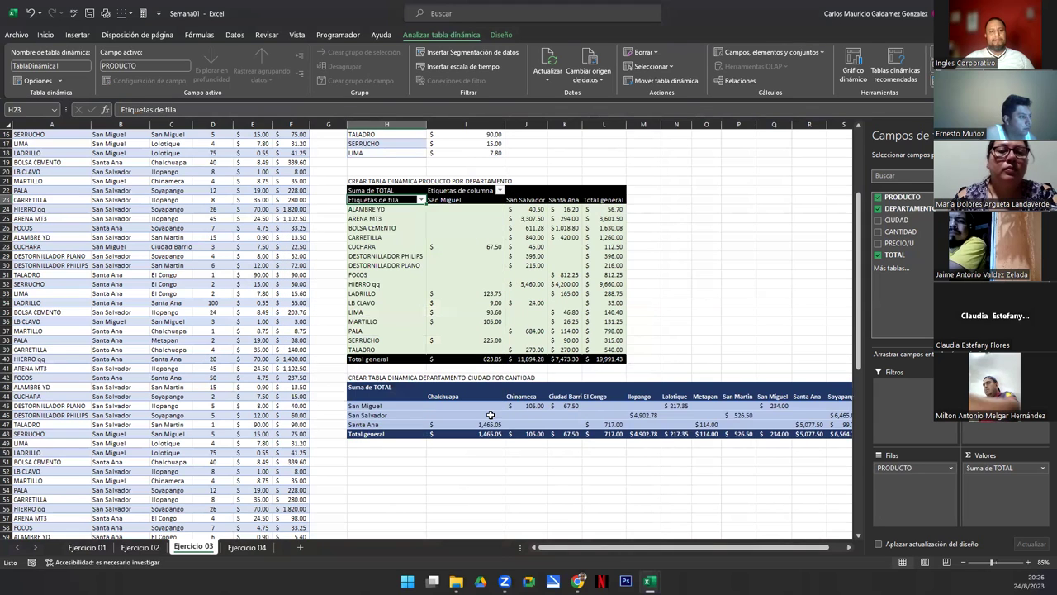
pyautogui.click(443, 265)
pyautogui.moveTo(443, 265)
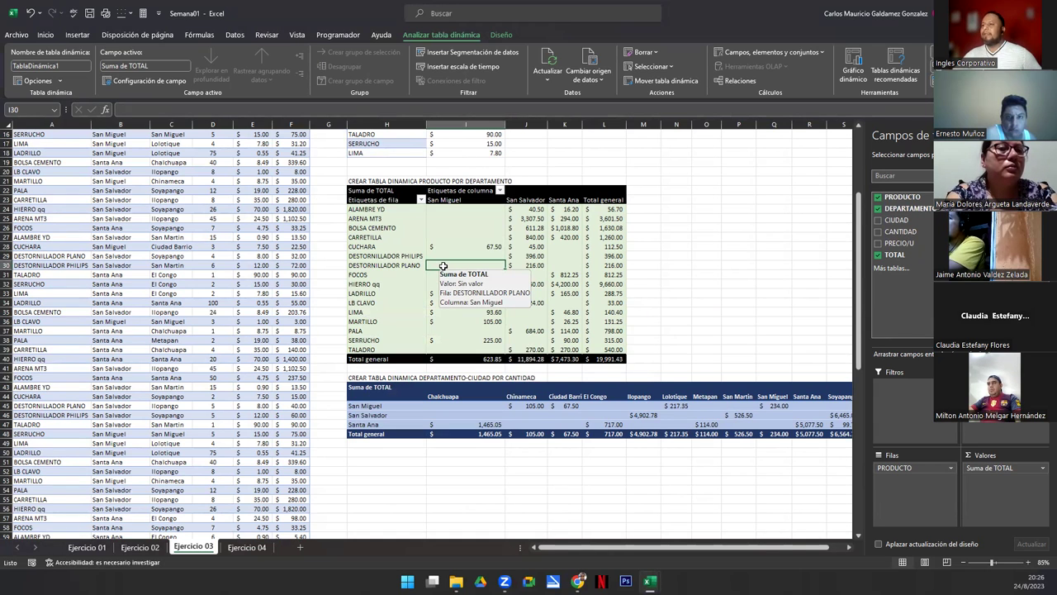
# Switch from sheet Ejercicio 04 to the Ejercicio 19 workbook and copy the whole stock table, from the Fecha header to the last Comision row.
pyautogui.click(240, 548)
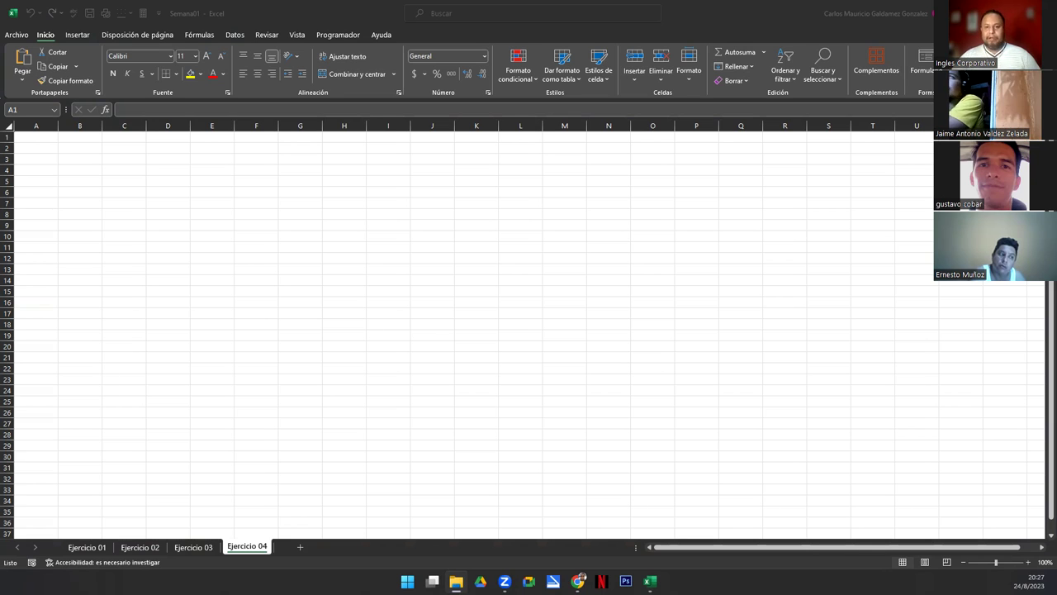
pyautogui.hotkey('alt', 'Tab')
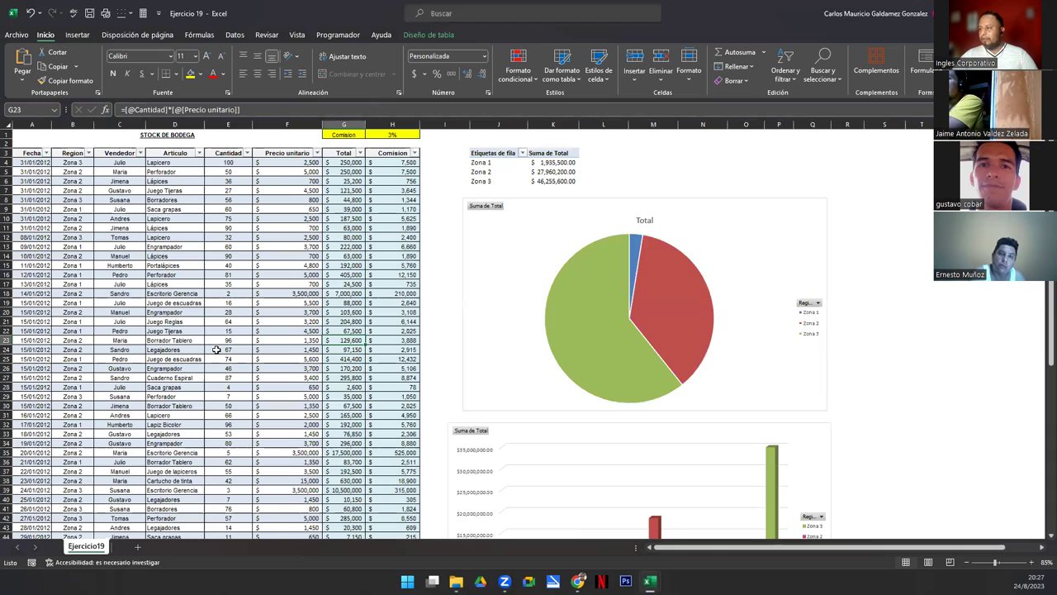
pyautogui.scroll(-10, 246, 349)
pyautogui.scroll(10, 223, 351)
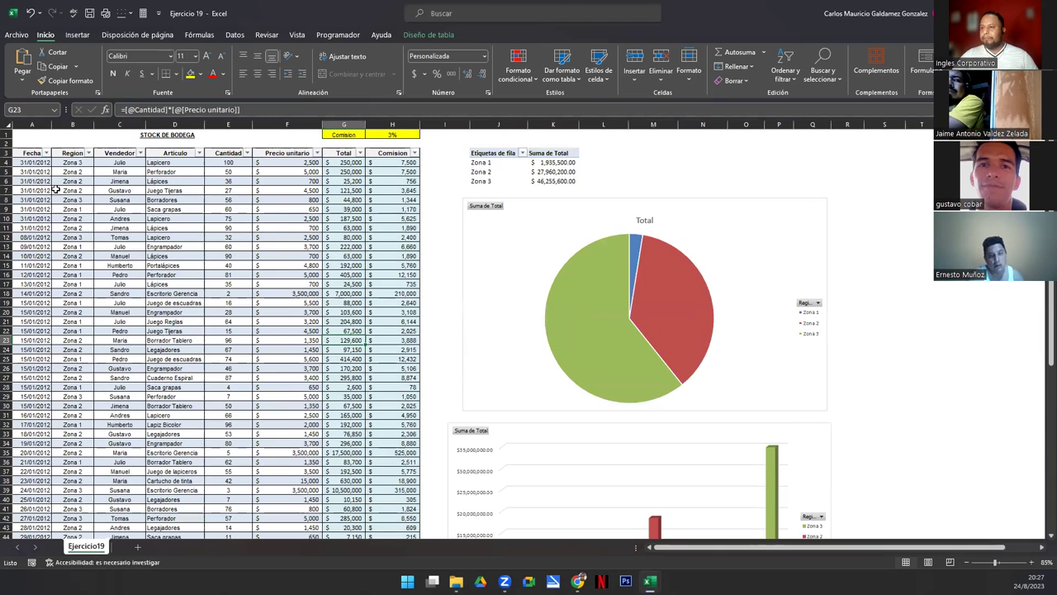
pyautogui.click(26, 153)
pyautogui.scroll(-9, 261, 411)
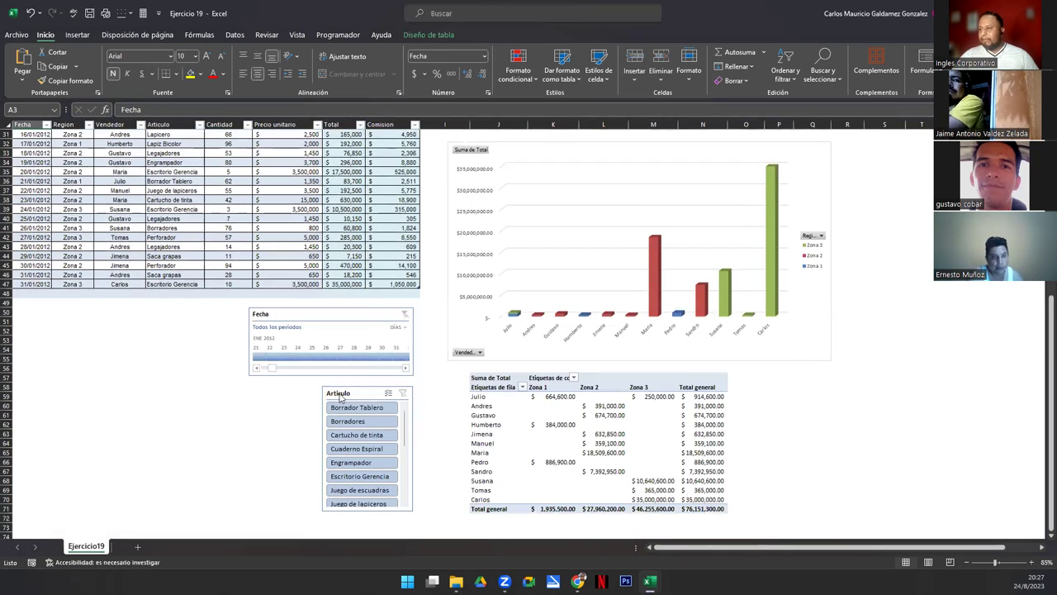
pyautogui.keyDown('shift'); pyautogui.click(393, 284); pyautogui.keyUp('shift')
pyautogui.hotkey('ctrl', 'c')
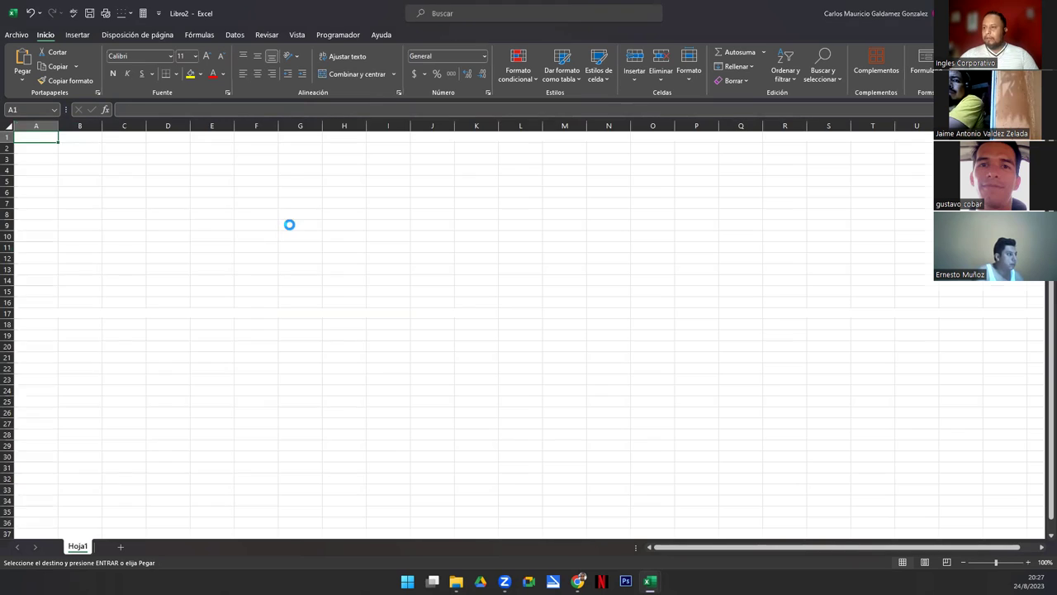
# Paste the copied stock table into a new blank workbook starting at cell A1.
pyautogui.hotkey('ctrl', 'v')
pyautogui.click(194, 286)
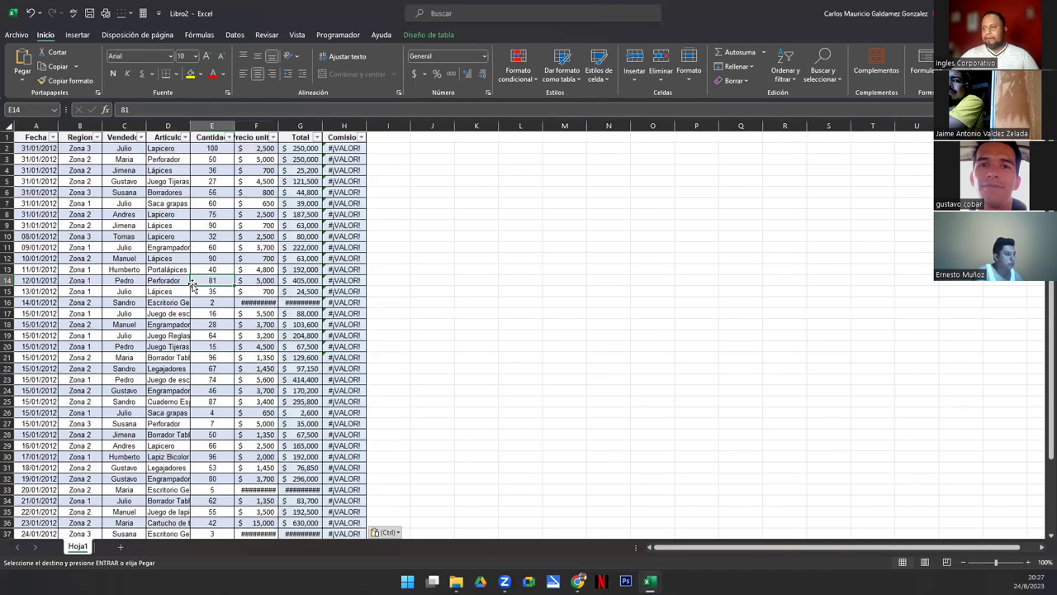
pyautogui.click(78, 193)
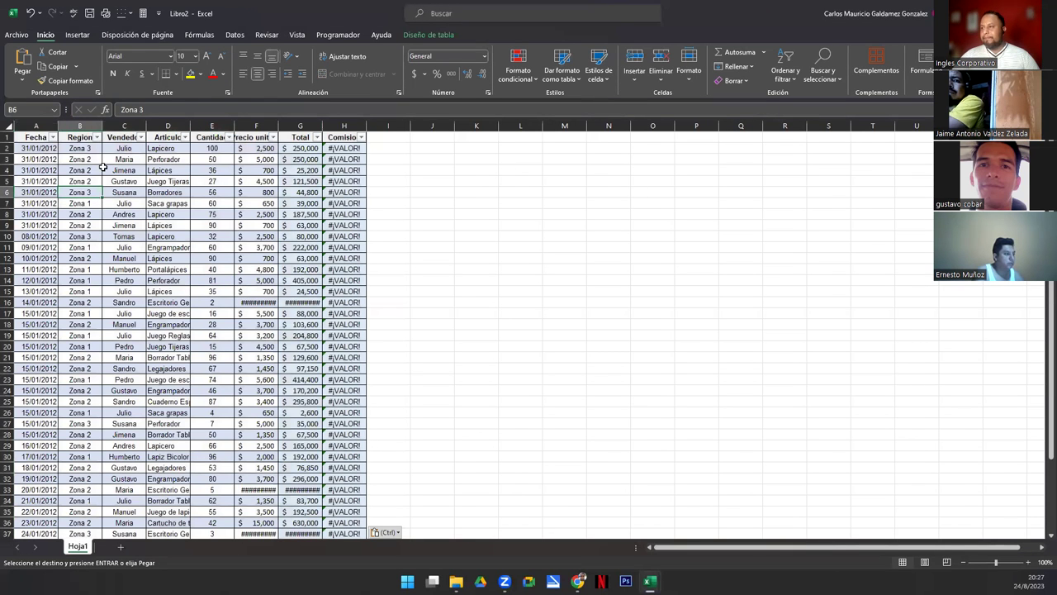
pyautogui.click(372, 37)
pyautogui.click(348, 33)
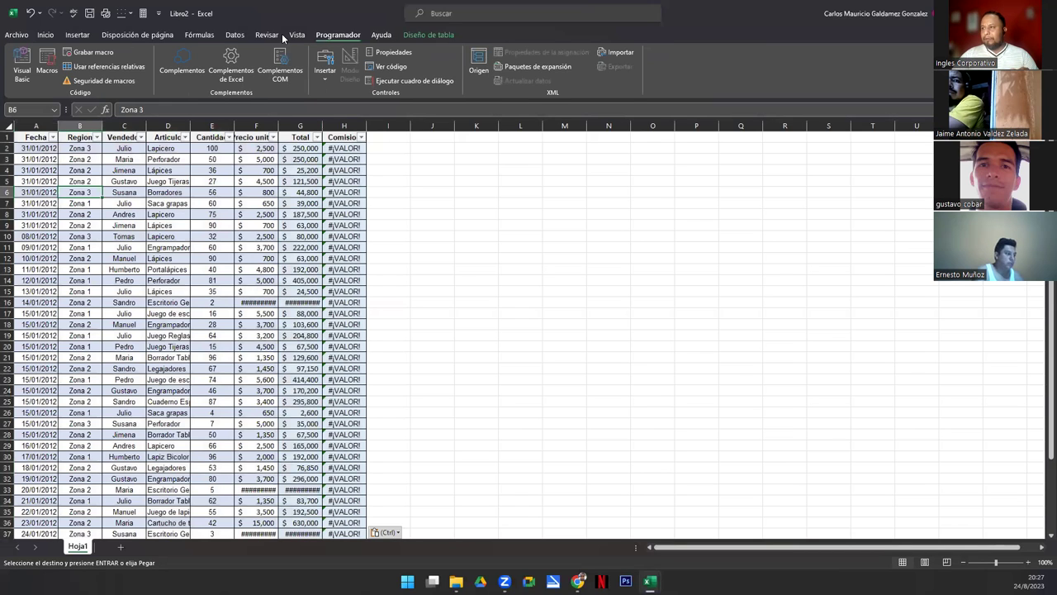
pyautogui.click(266, 36)
pyautogui.click(294, 36)
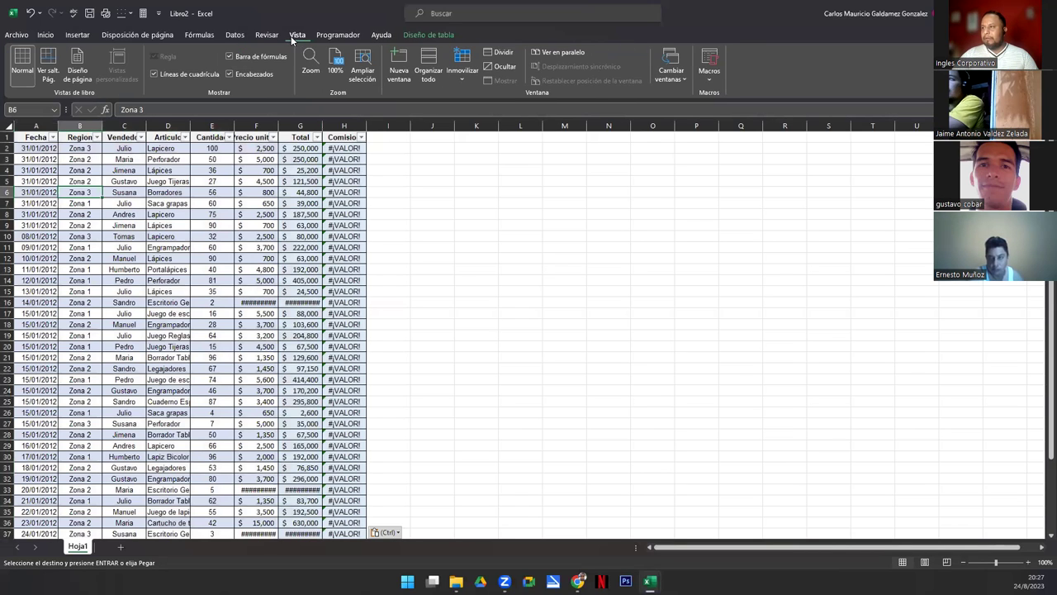
pyautogui.click(232, 36)
pyautogui.click(131, 215)
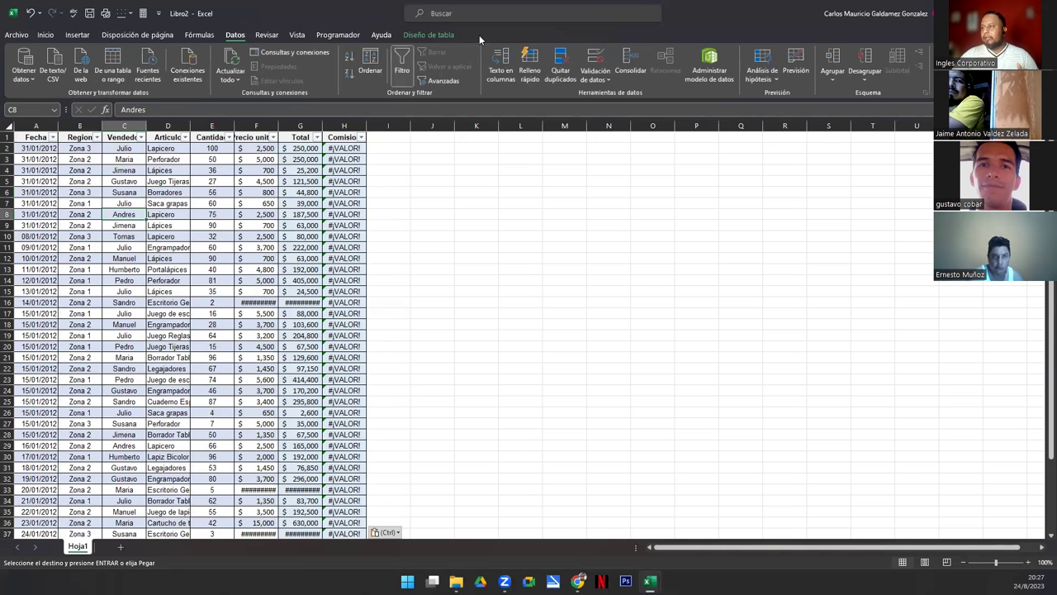
# Convert the pasted stock table into a normal cell range, removing its table structure.
pyautogui.click(450, 36)
pyautogui.click(157, 81)
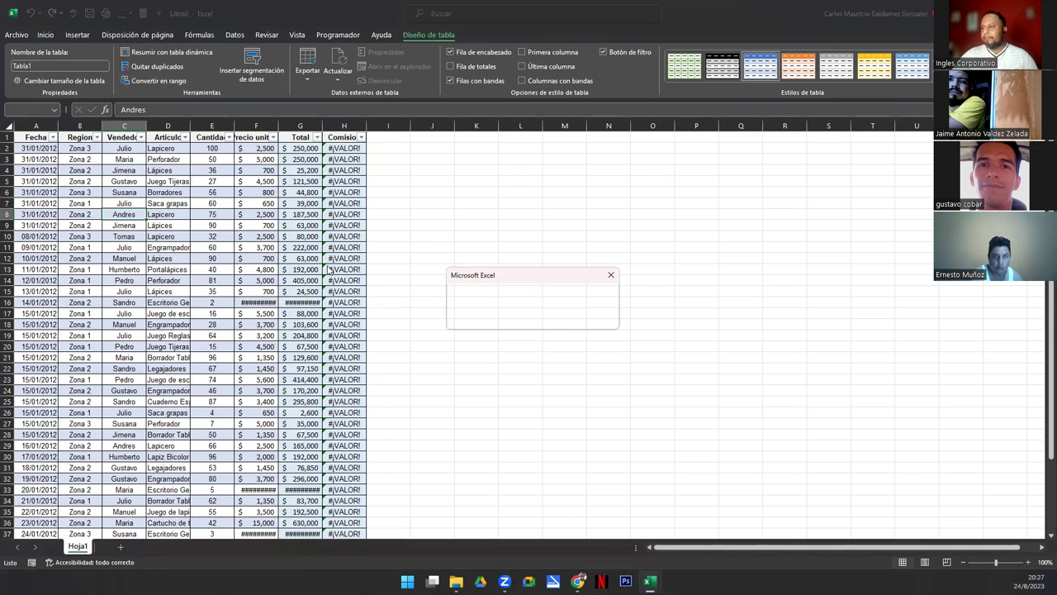
pyautogui.click(502, 321)
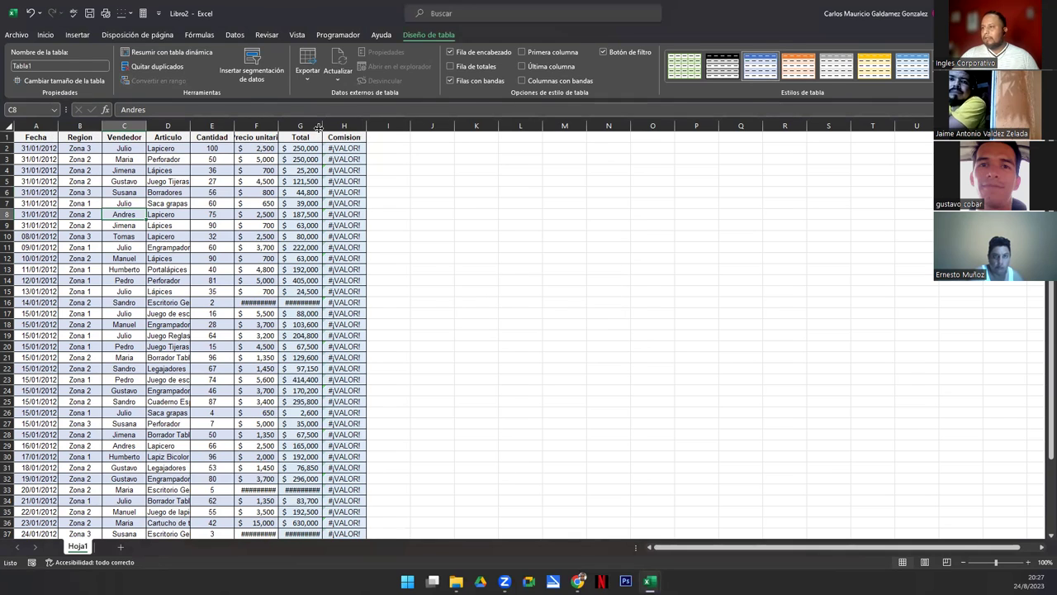
# Autofit the widths of the Total, Precio unitario and Cantidad columns to their contents.
pyautogui.moveTo(321, 125); pyautogui.dragTo(320, 125)
pyautogui.doubleClick(321, 126)
pyautogui.doubleClick(279, 125)
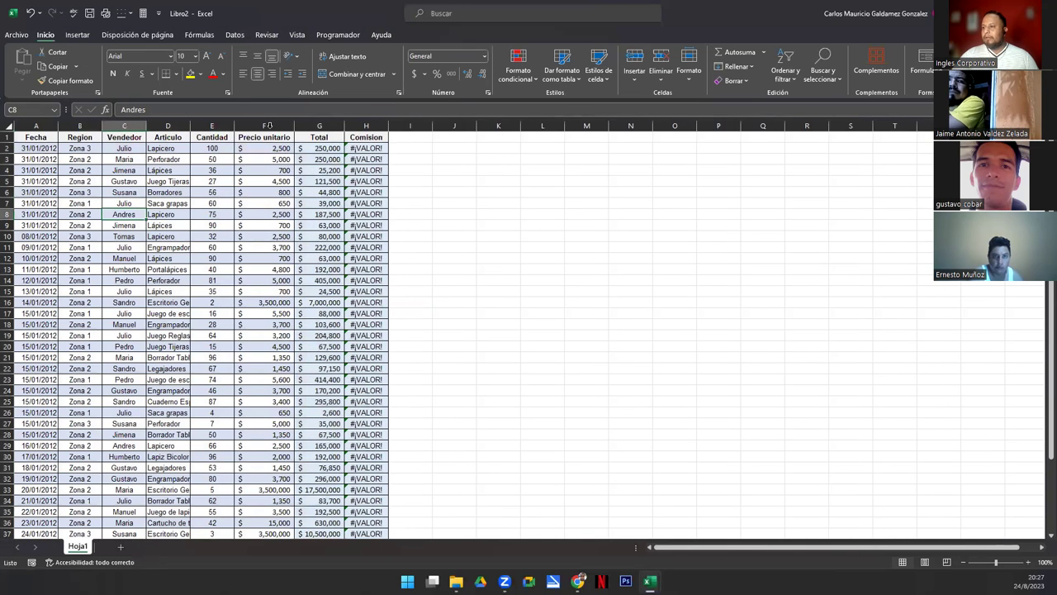
pyautogui.doubleClick(233, 126)
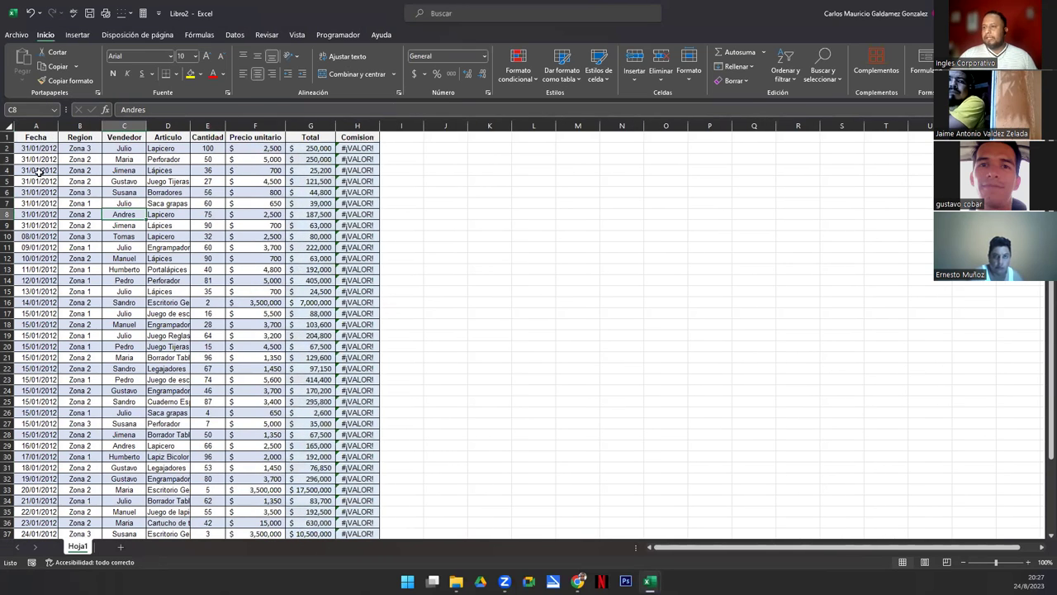
pyautogui.click(109, 258)
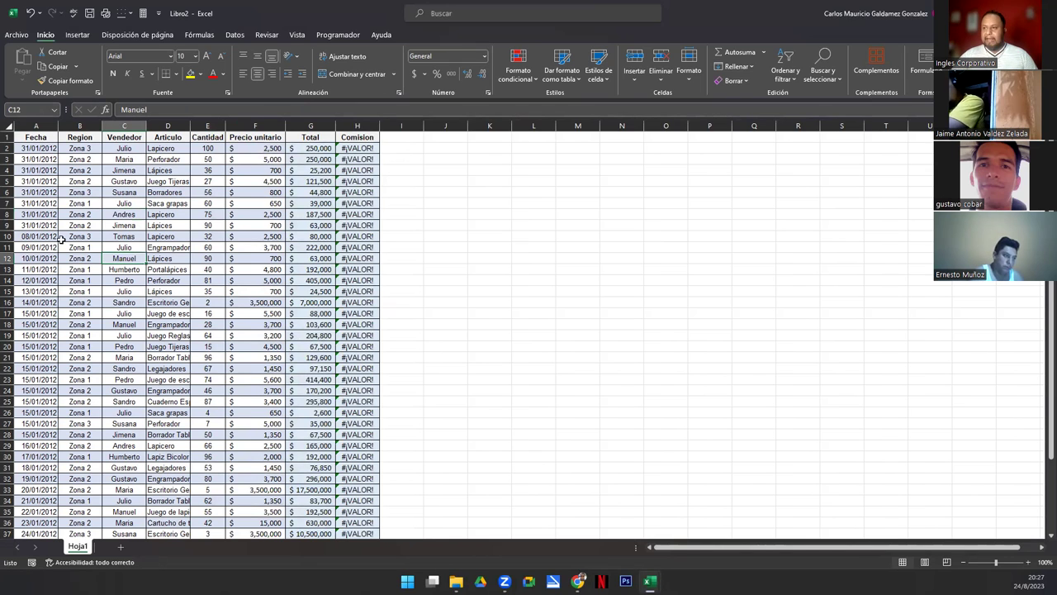
# Save the new workbook on the Escritorio as an Excel workbook named bd.
pyautogui.click(16, 36)
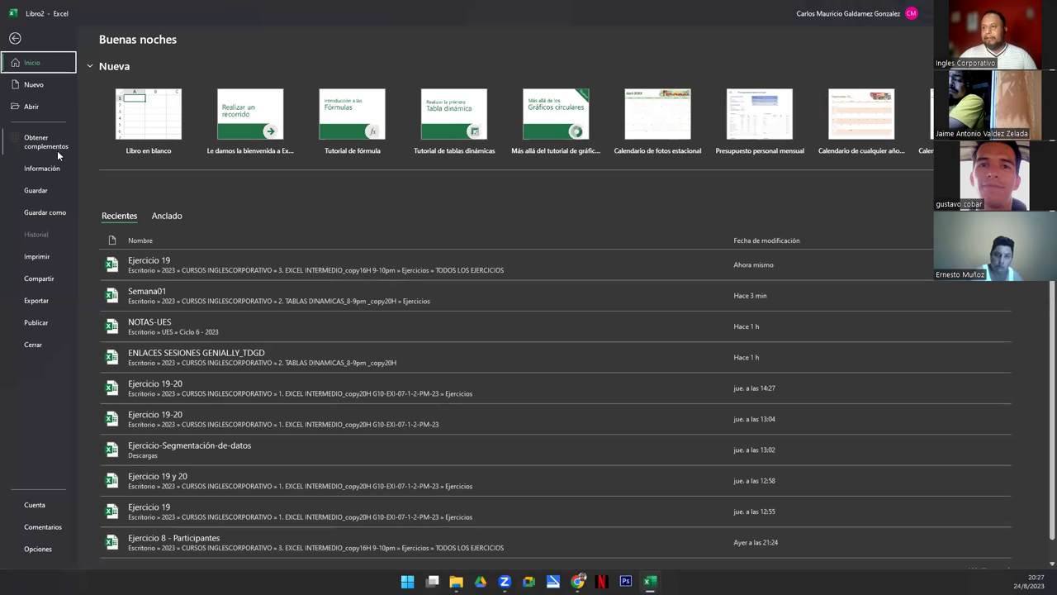
pyautogui.click(37, 197)
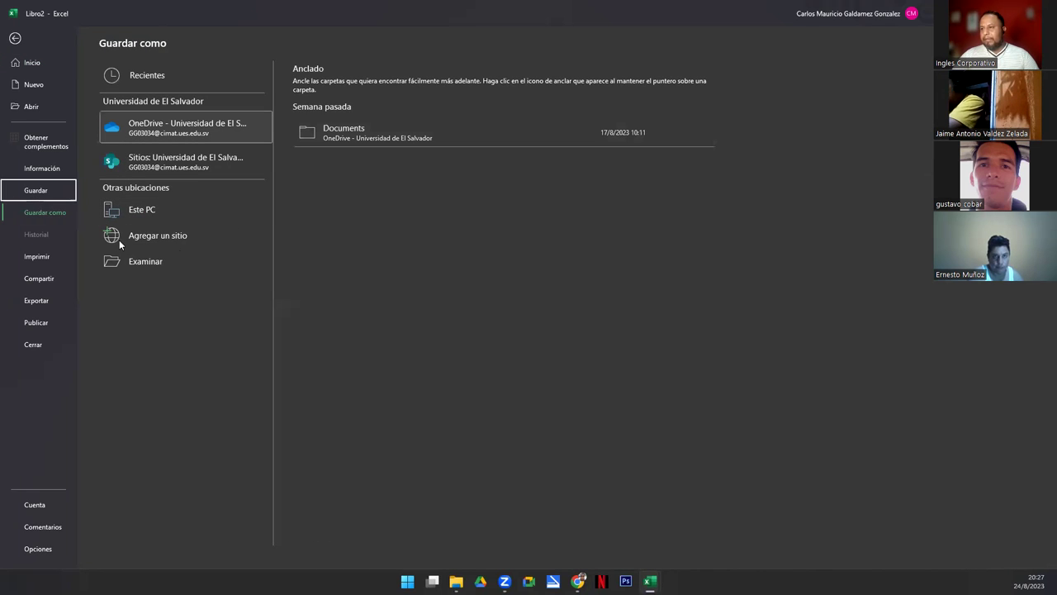
pyautogui.click(152, 262)
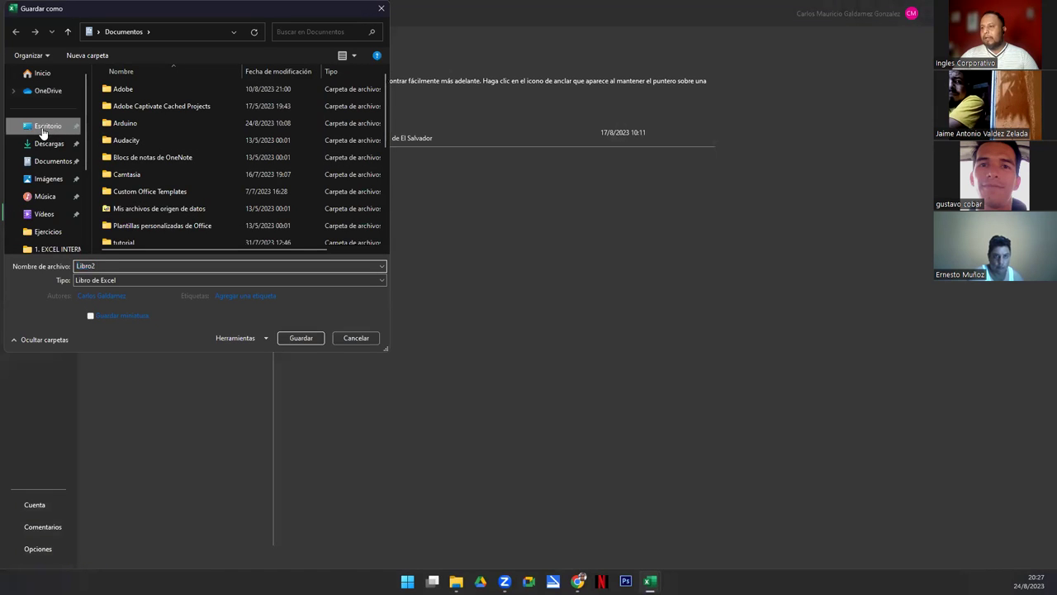
pyautogui.click(43, 129)
pyautogui.doubleClick(110, 265)
pyautogui.write('bo')
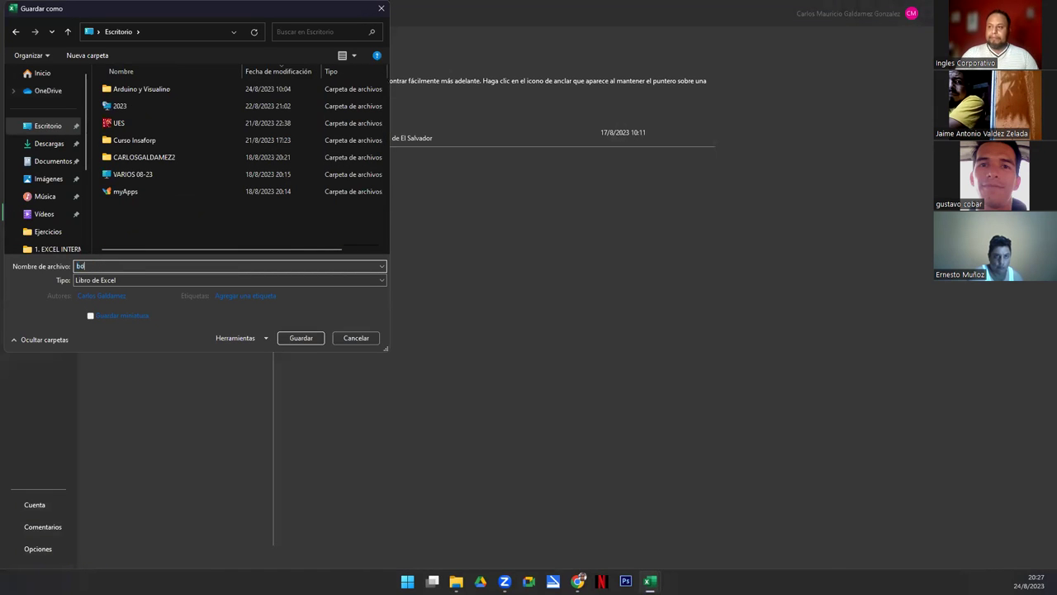
pyautogui.press('Return')
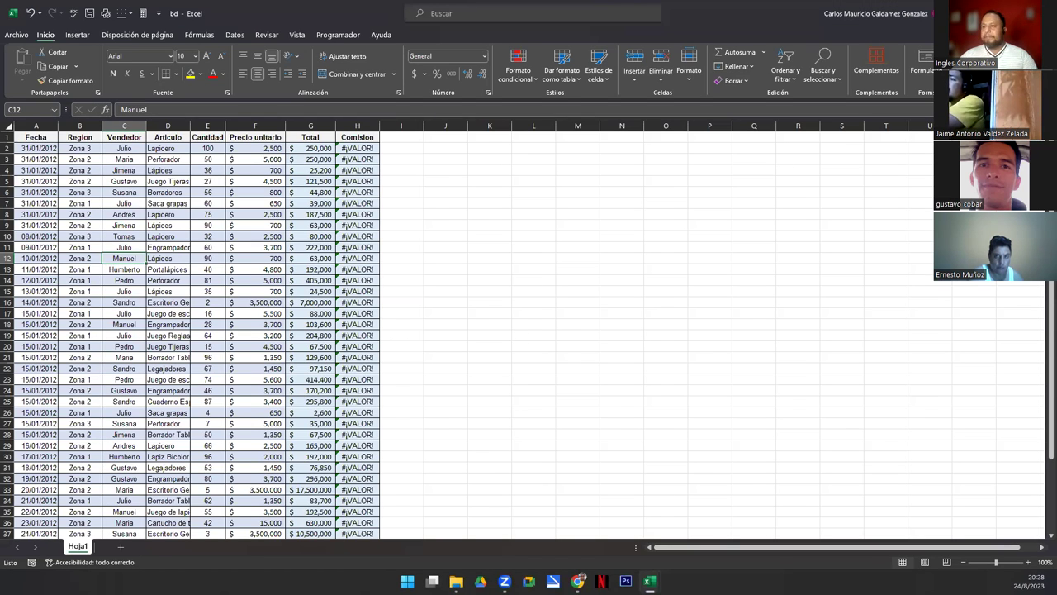
pyautogui.hotkey('alt', 'Tab')
pyautogui.hotkey('alt', 'Tab')
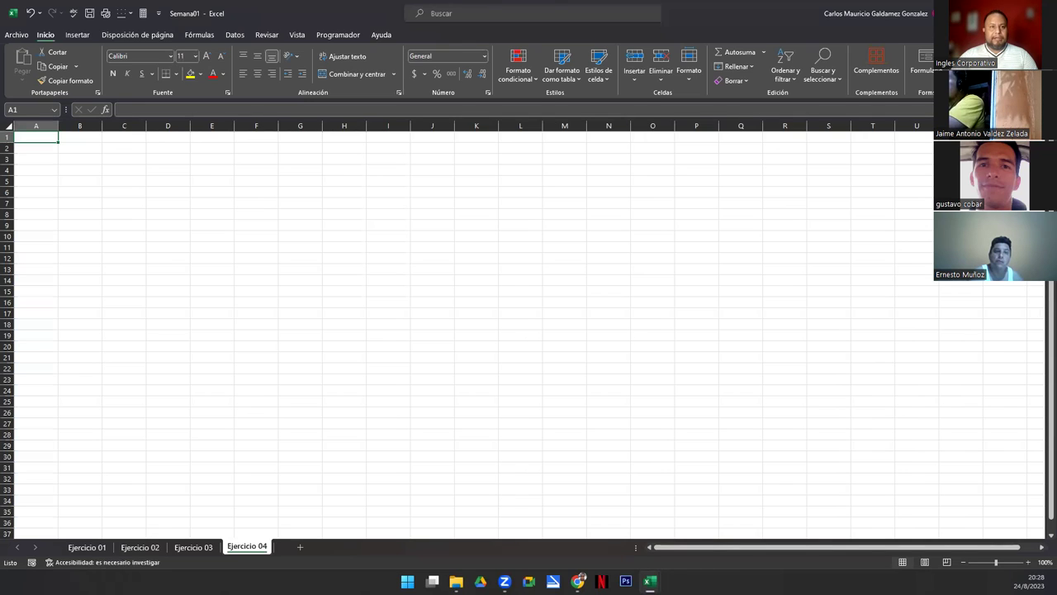
pyautogui.hotkey('alt', 'Tab')
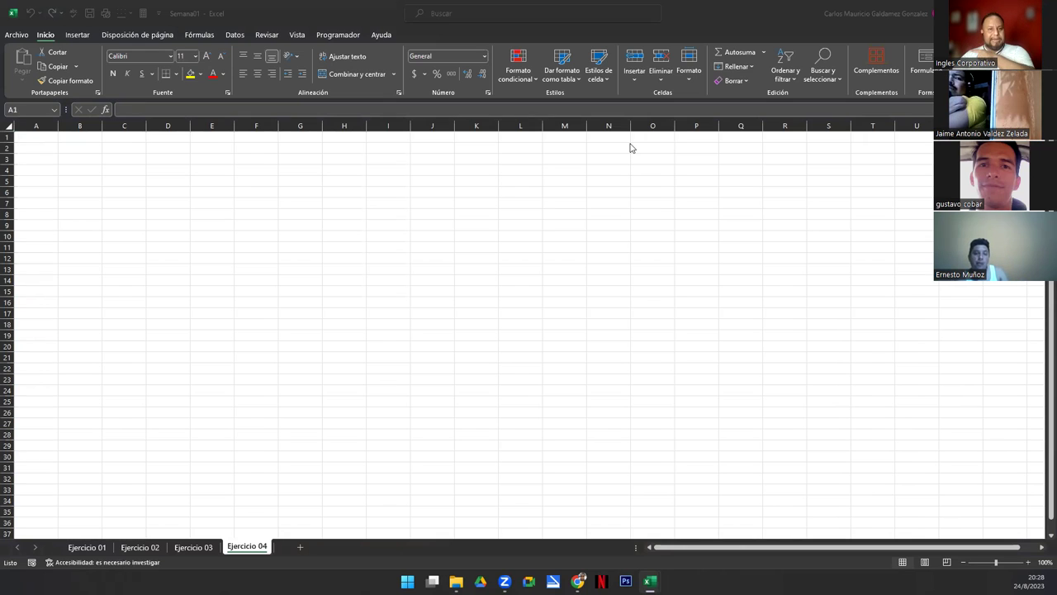
pyautogui.hotkey('alt', 'Tab')
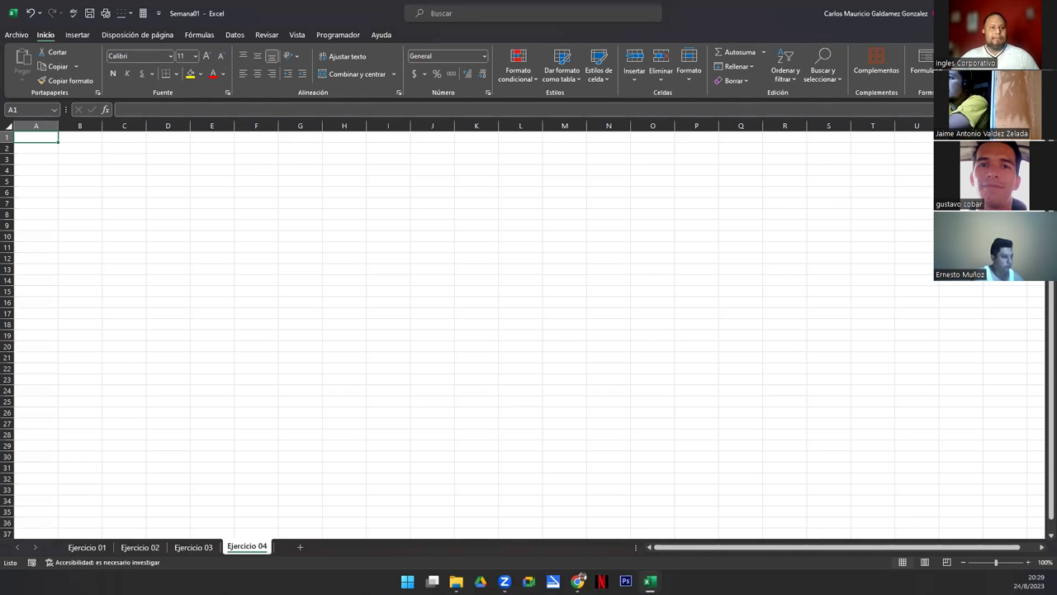
pyautogui.click(161, 303)
pyautogui.click(246, 289)
pyautogui.click(555, 290)
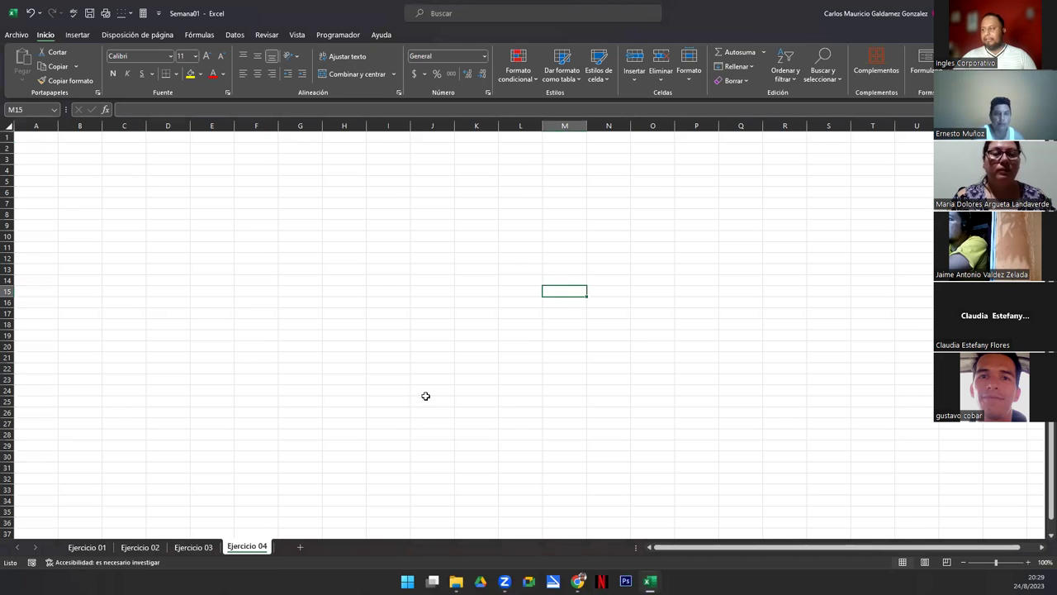
# Switch to the bd workbook, maximize its window and copy the entire Hoja1 sheet.
pyautogui.moveTo(649, 581)
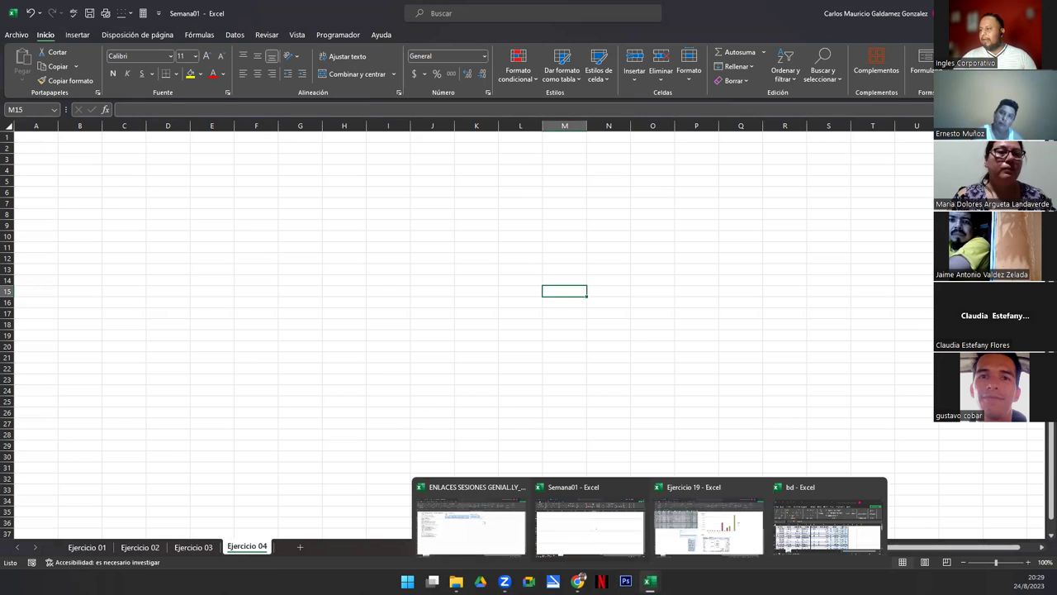
pyautogui.click(813, 541)
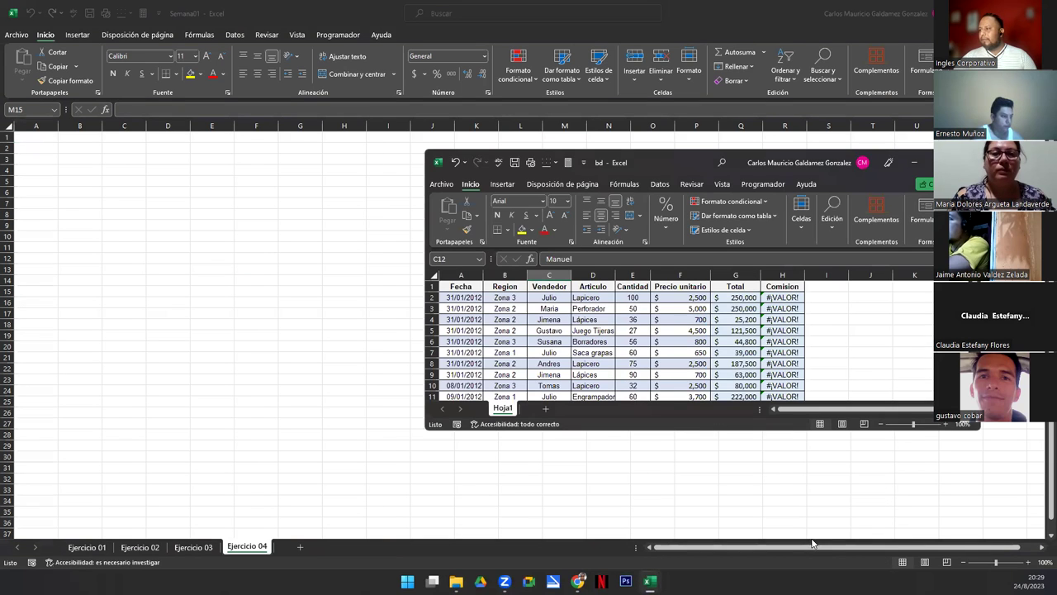
pyautogui.click(950, 162)
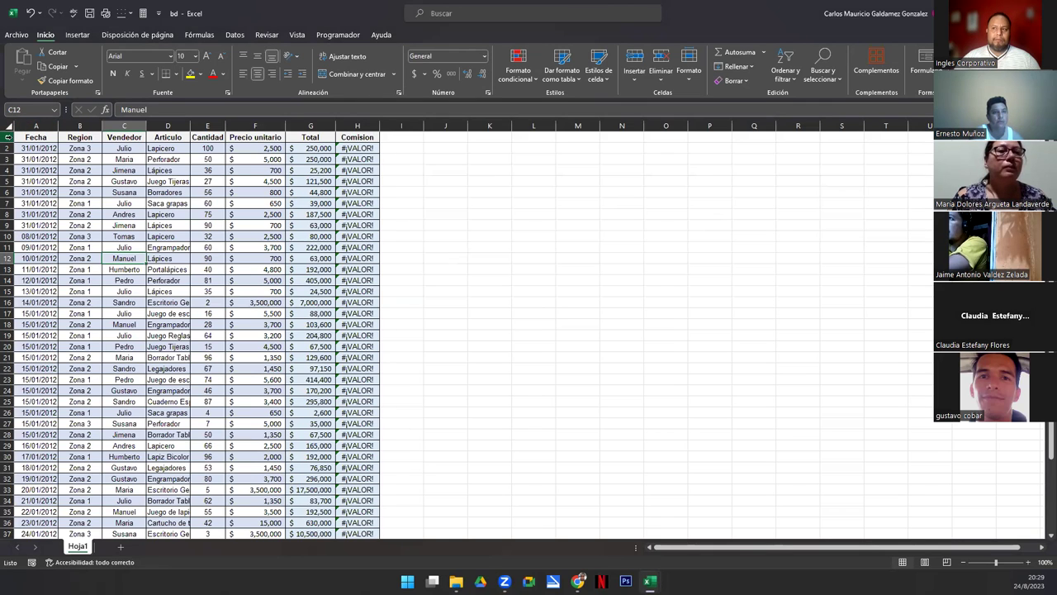
pyautogui.click(8, 125)
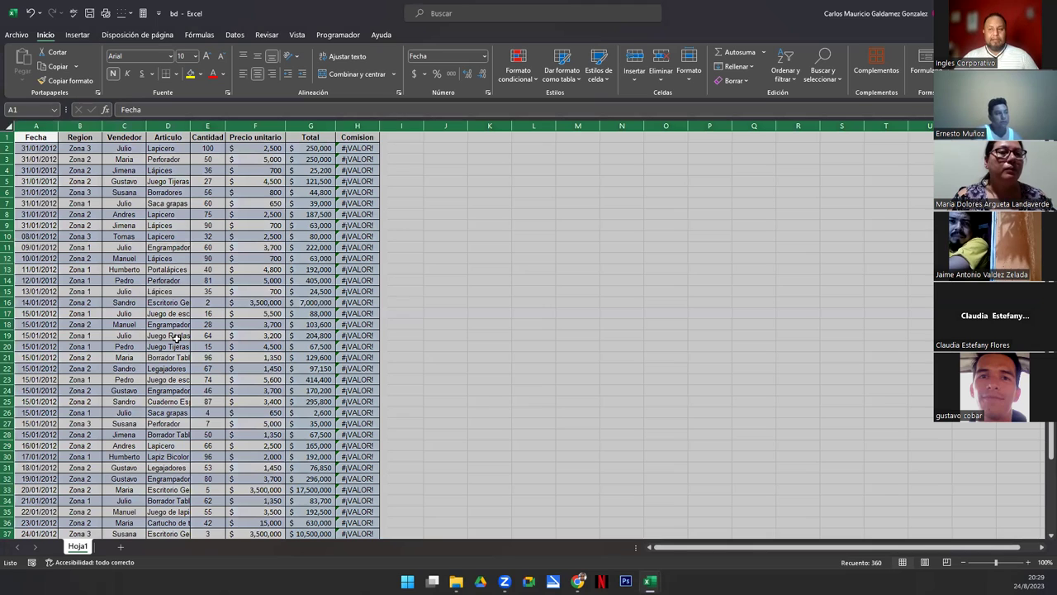
pyautogui.click(52, 66)
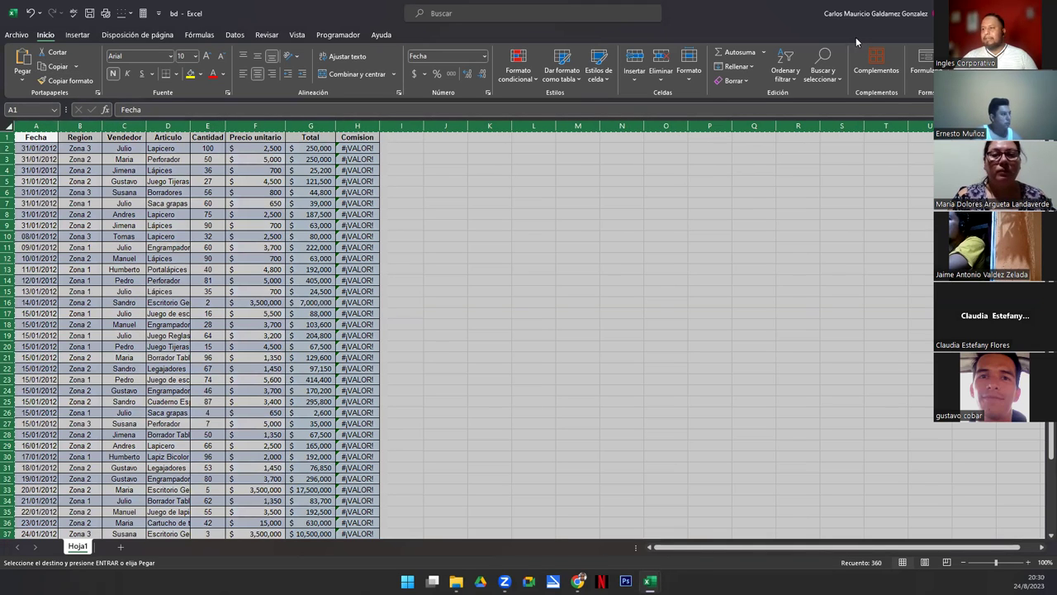
# Paste the copied sheet contents over the whole empty Ejercicio 04 sheet of the Semana01 workbook.
pyautogui.hotkey('alt', 'Tab')
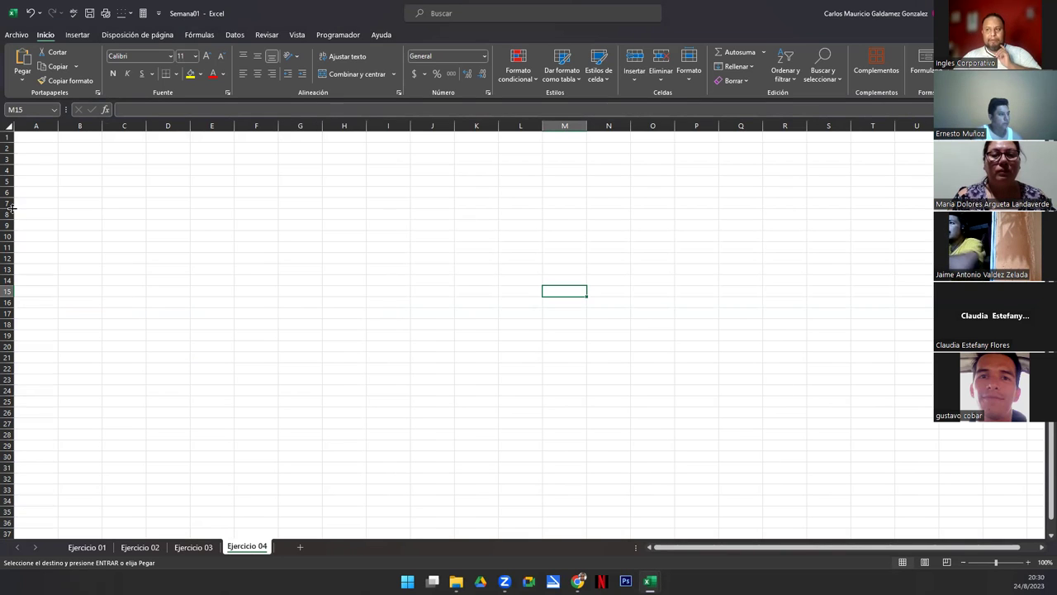
pyautogui.click(9, 125)
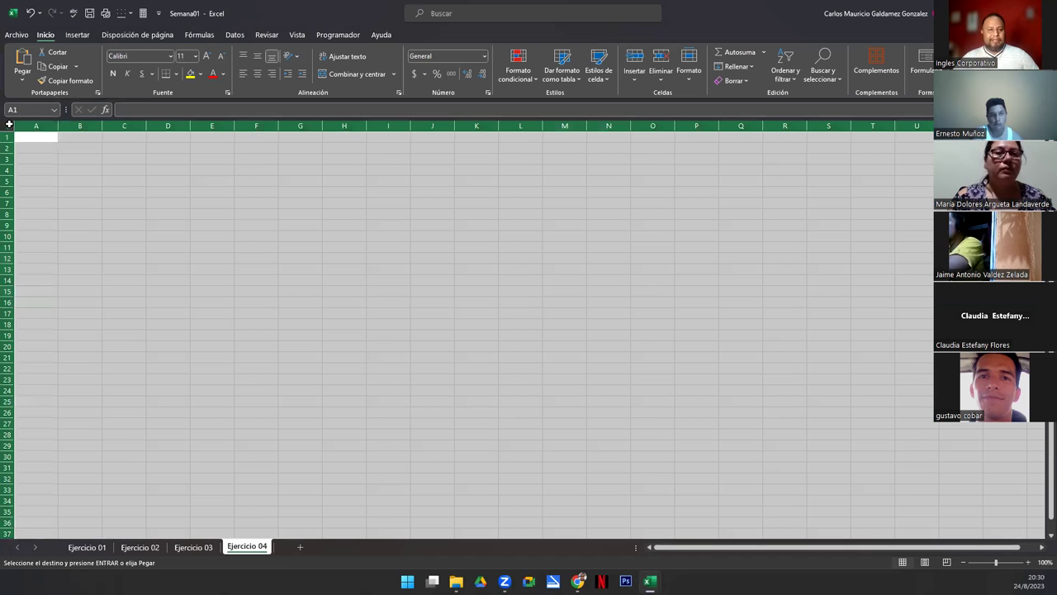
pyautogui.click(23, 63)
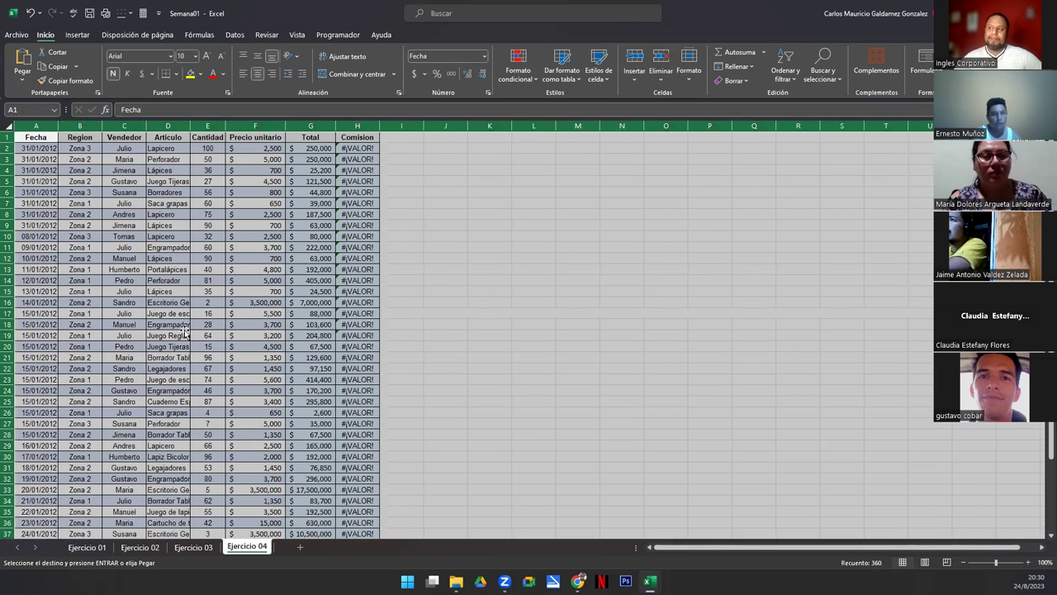
pyautogui.click(186, 332)
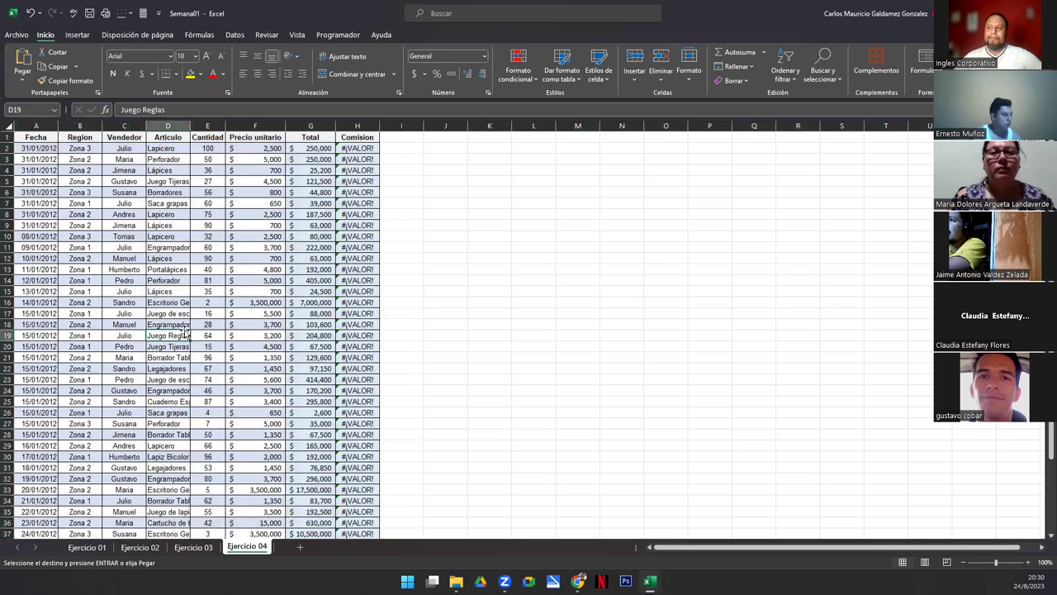
# Autofit the widths of the Articulo, Comision, Fecha and Region columns in Ejercicio 04.
pyautogui.moveTo(190, 122); pyautogui.dragTo(190, 123)
pyautogui.doubleClick(190, 122)
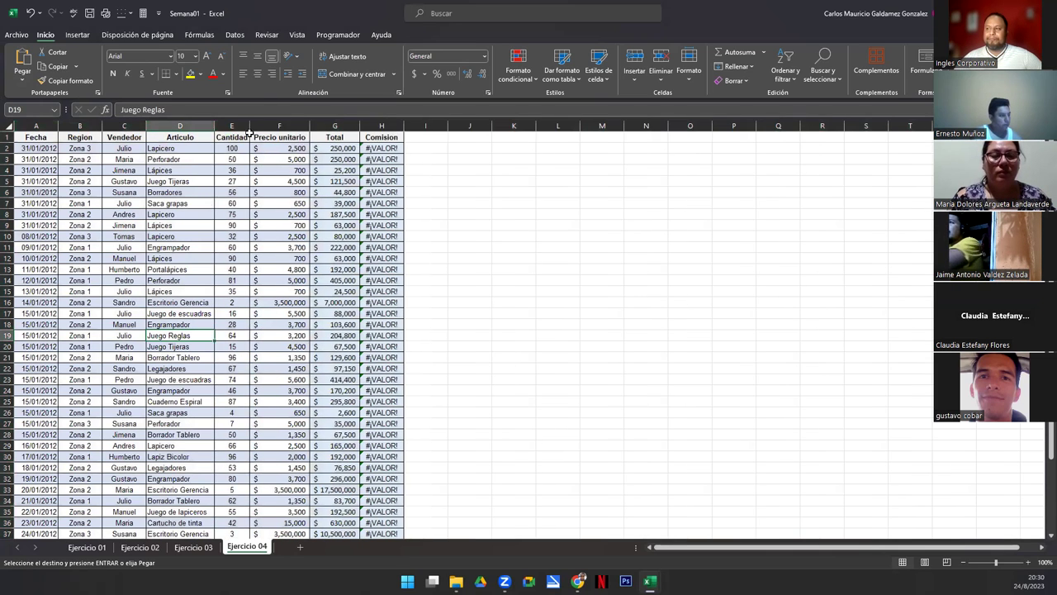
pyautogui.doubleClick(404, 125)
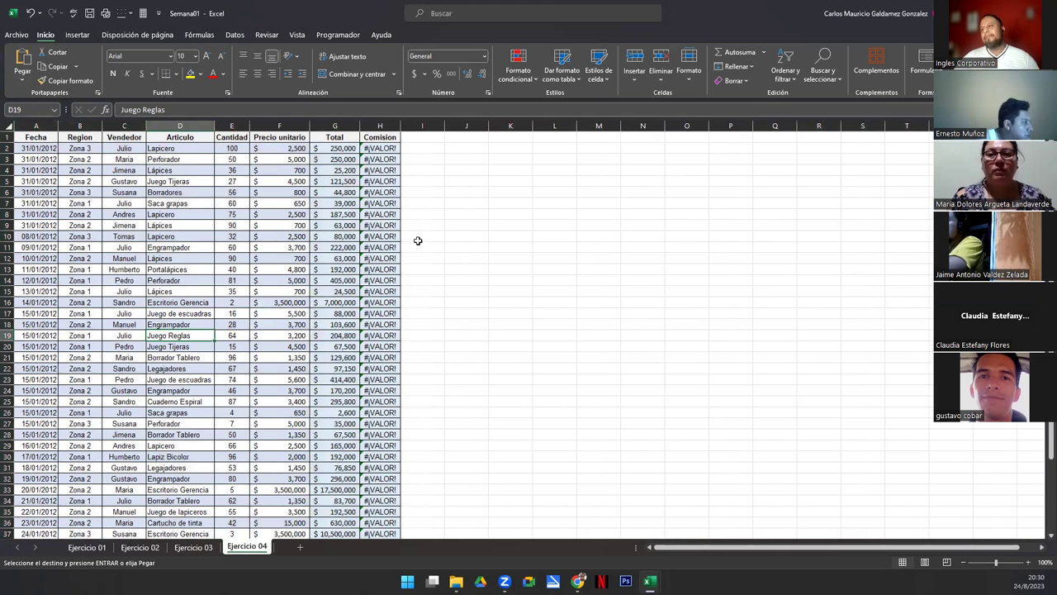
pyautogui.click(35, 149)
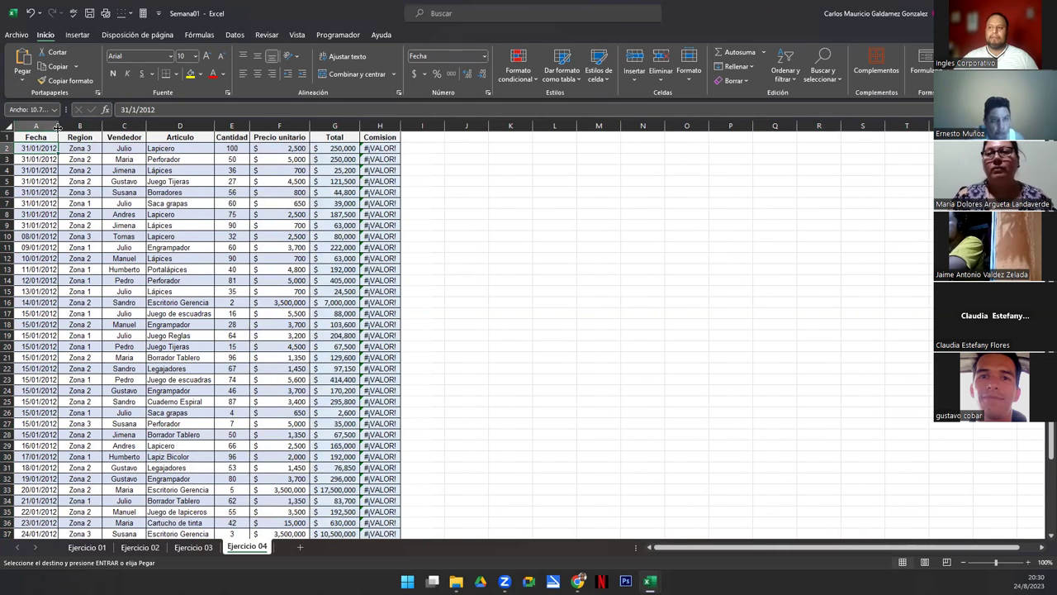
pyautogui.doubleClick(58, 126)
pyautogui.doubleClick(95, 125)
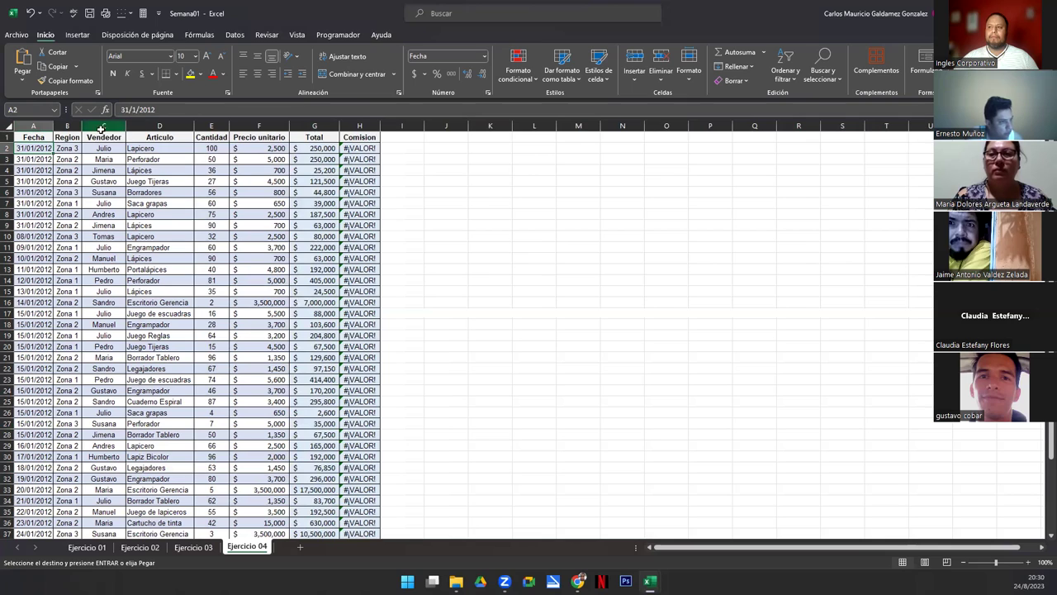
# Inspect the Comision formula in cell H2 and the cells it references without changing it.
pyautogui.keyDown('ctrl'); pyautogui.scroll(3, 94, 263); pyautogui.keyUp('ctrl')
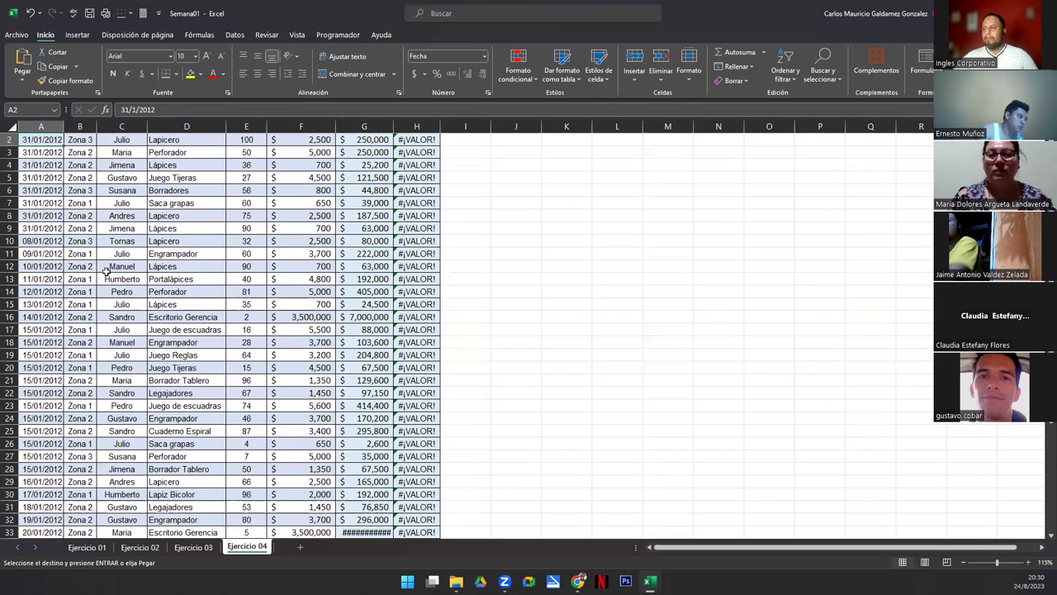
pyautogui.click(459, 154)
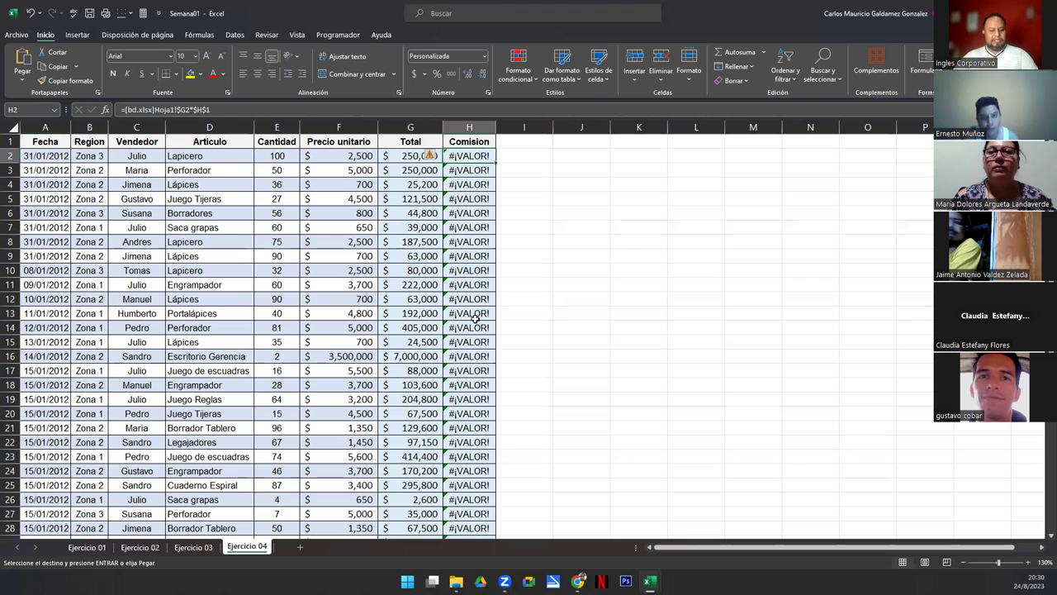
pyautogui.press('F5')
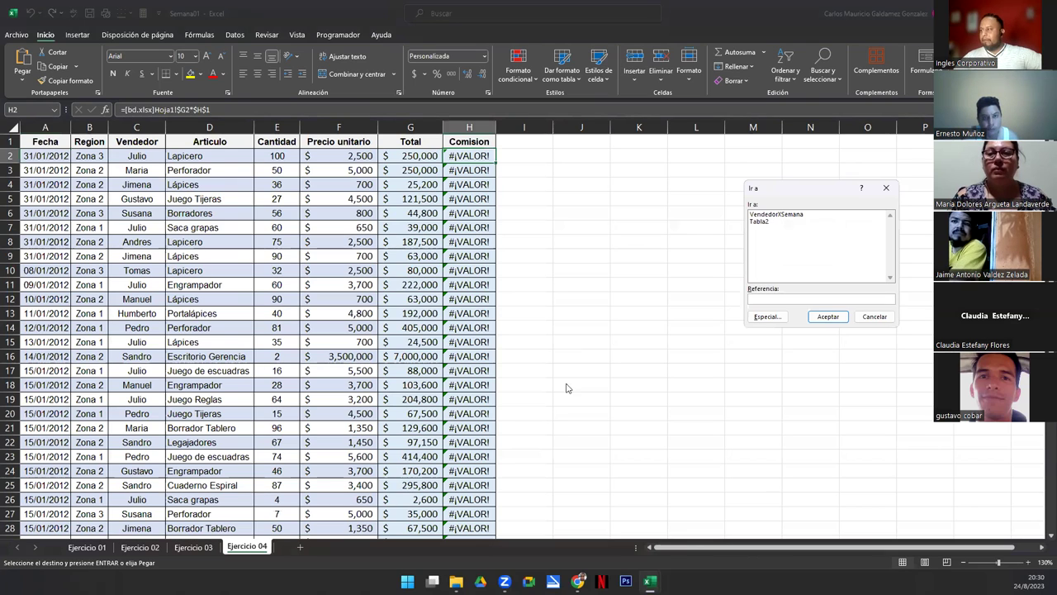
pyautogui.click(874, 316)
pyautogui.doubleClick(469, 157)
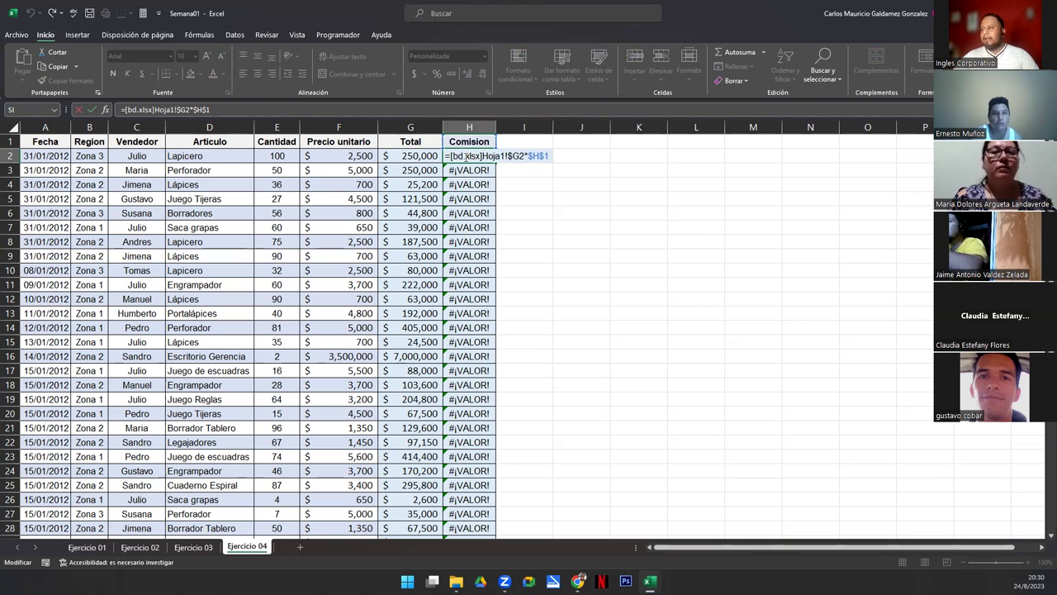
pyautogui.press('Escape')
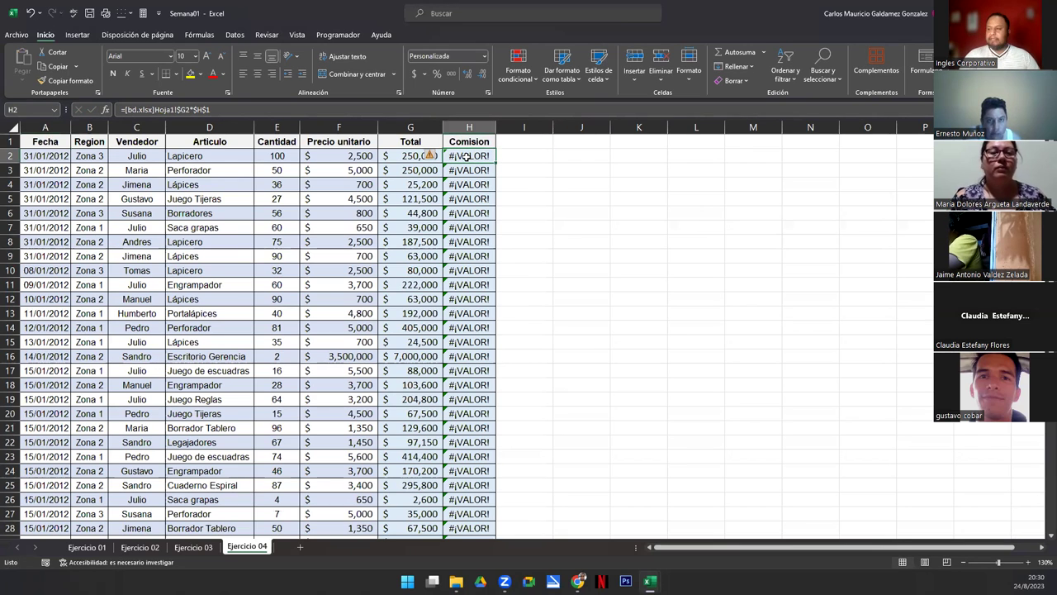
# Replace the Comision formula in H2 with =G2*5% and fill it down to the last data row.
pyautogui.write('=')
pyautogui.press('Left')
pyautogui.write('*')
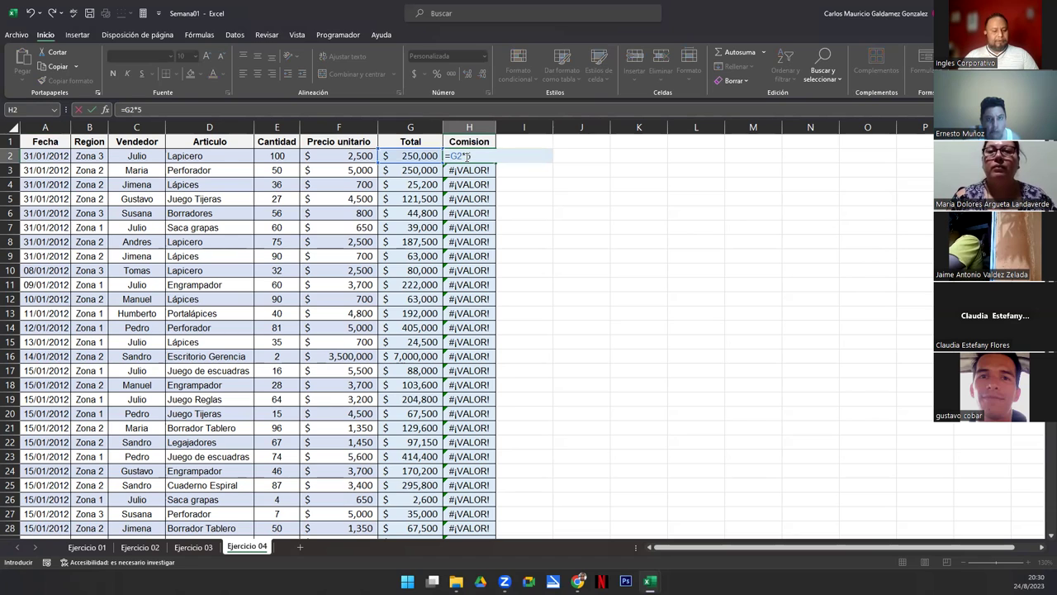
pyautogui.write('5%')
pyautogui.press('Return')
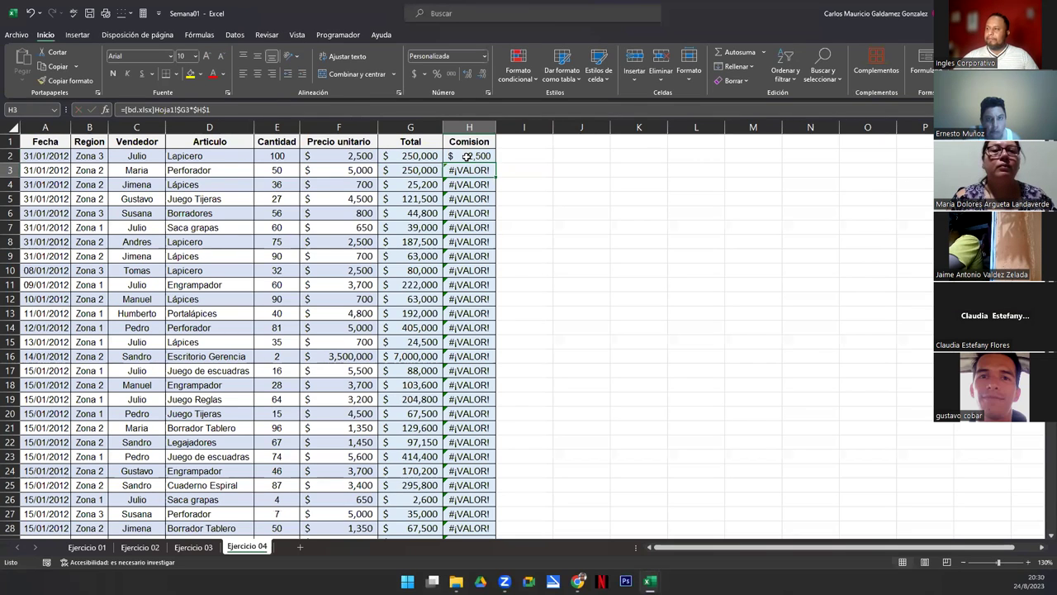
pyautogui.click(469, 156)
pyautogui.doubleClick(493, 163)
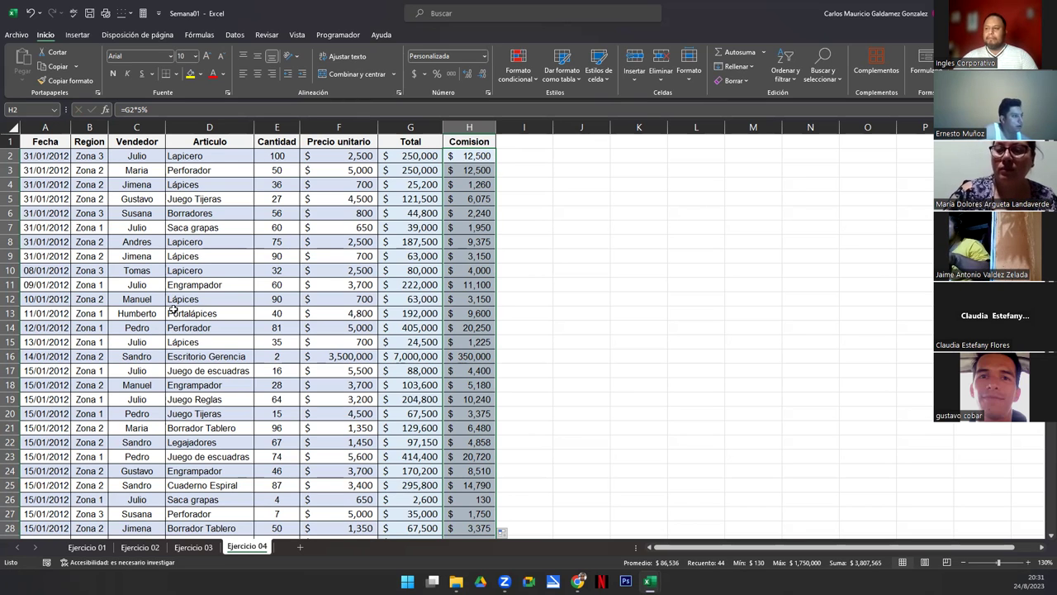
# Apply the Contabilidad number format to all Precio unitario, Total and Comision values, from row 2 to the last data row.
pyautogui.click(248, 317)
pyautogui.click(411, 158)
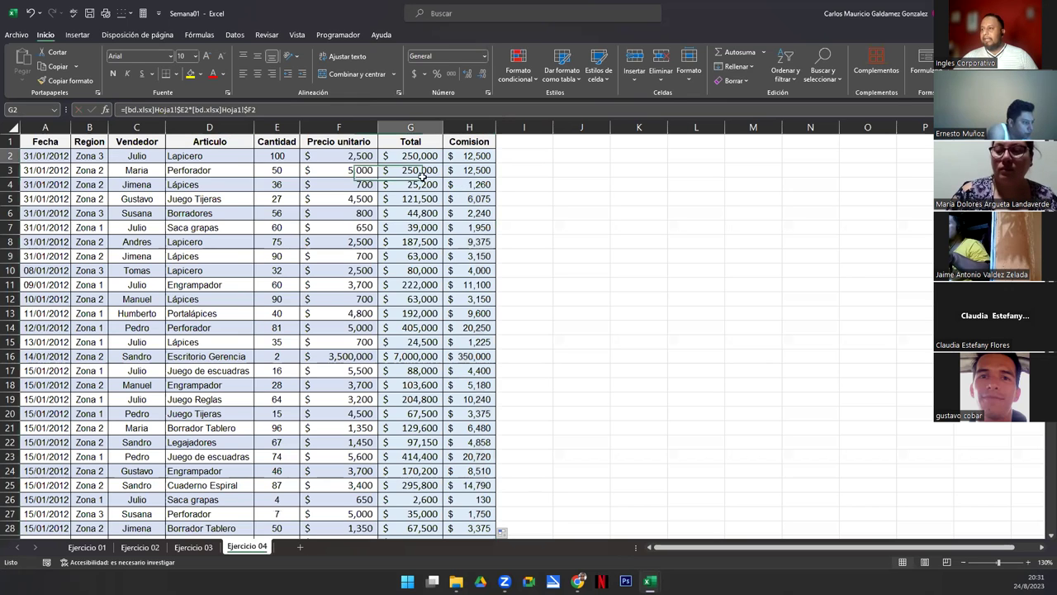
pyautogui.click(322, 157)
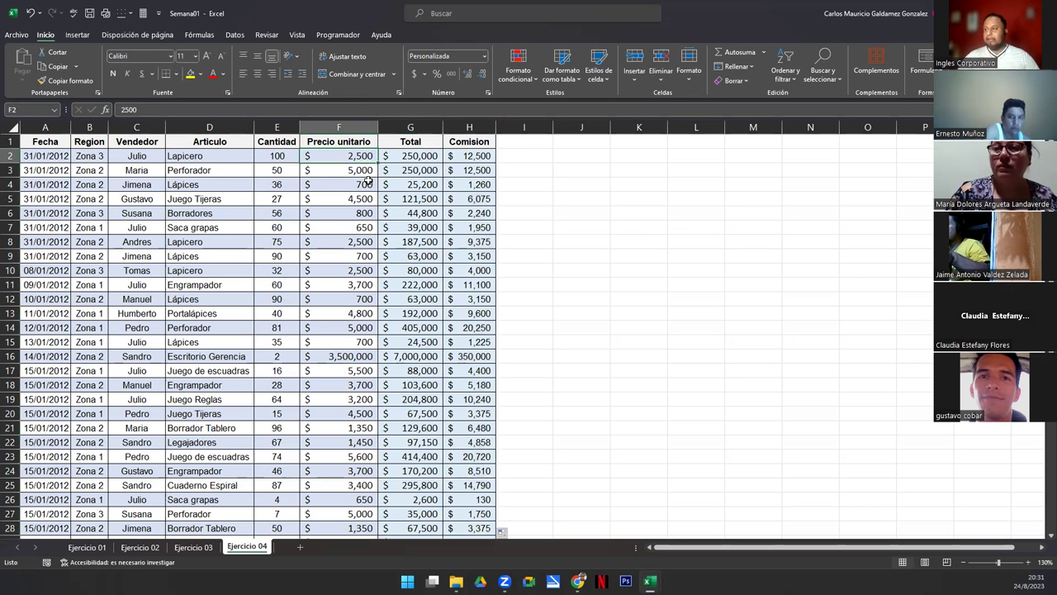
pyautogui.hotkey('shift', 'Right')
pyautogui.hotkey('shift', 'Right')
pyautogui.hotkey('ctrl', 'shift', 'Down')
pyautogui.scroll(6, 389, 363)
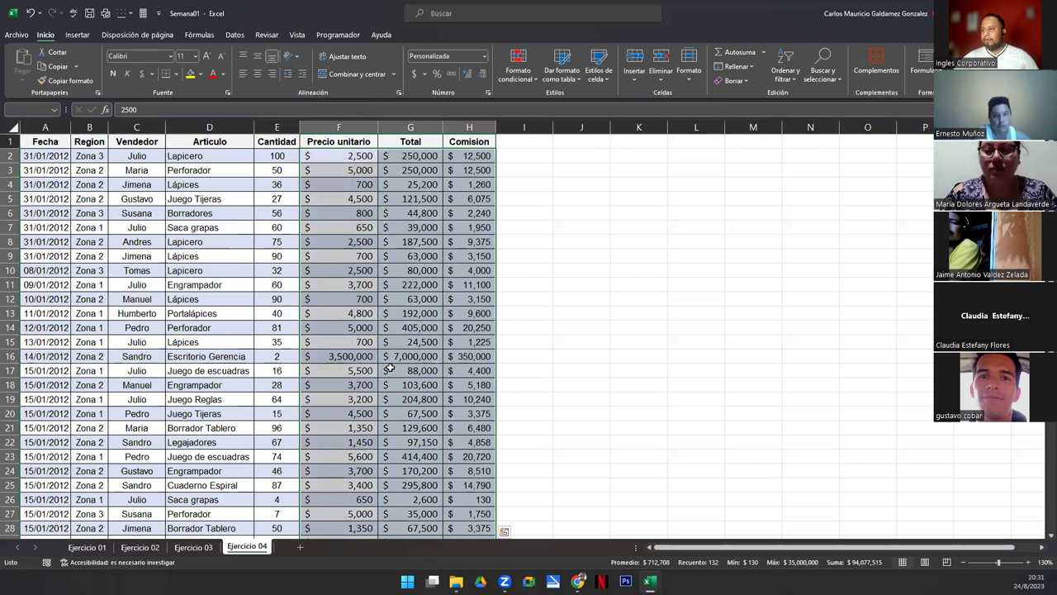
pyautogui.click(414, 74)
pyautogui.click(277, 214)
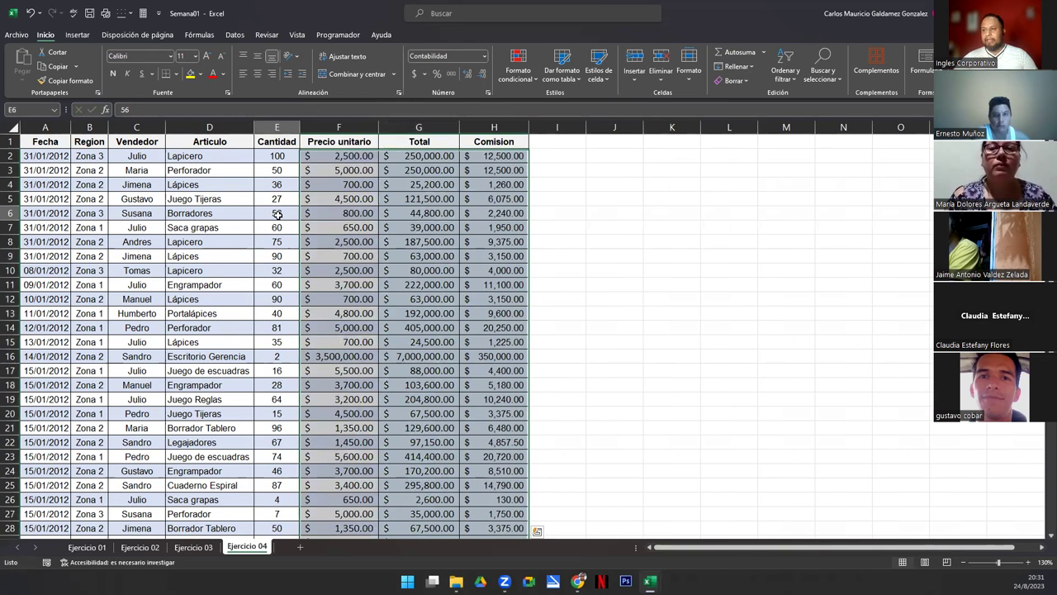
pyautogui.click(199, 271)
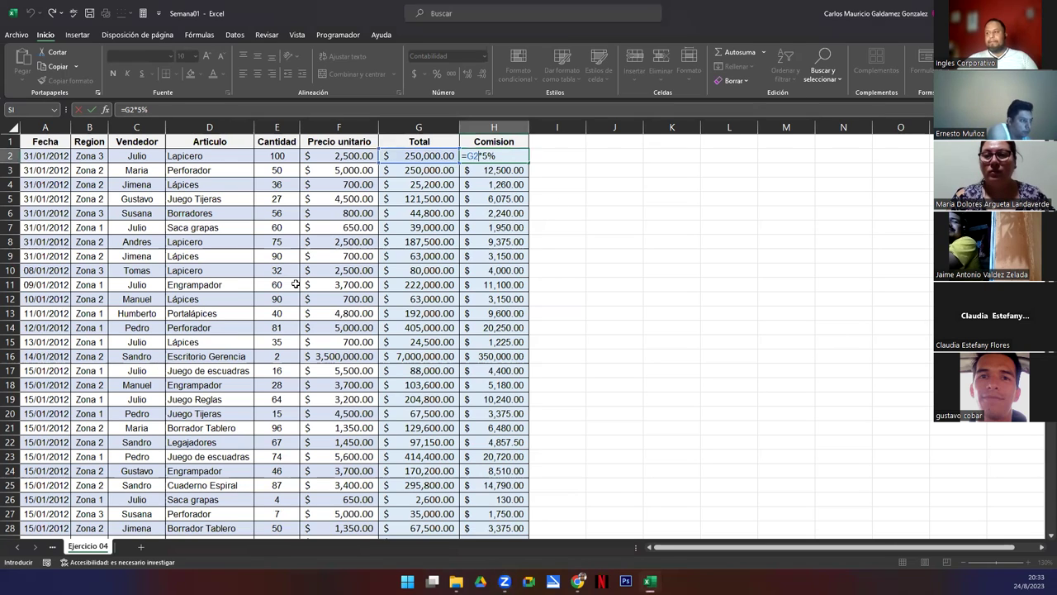
# Convert the Ejercicio 04 data range A1:H45 into a table with headers.
pyautogui.click(295, 283)
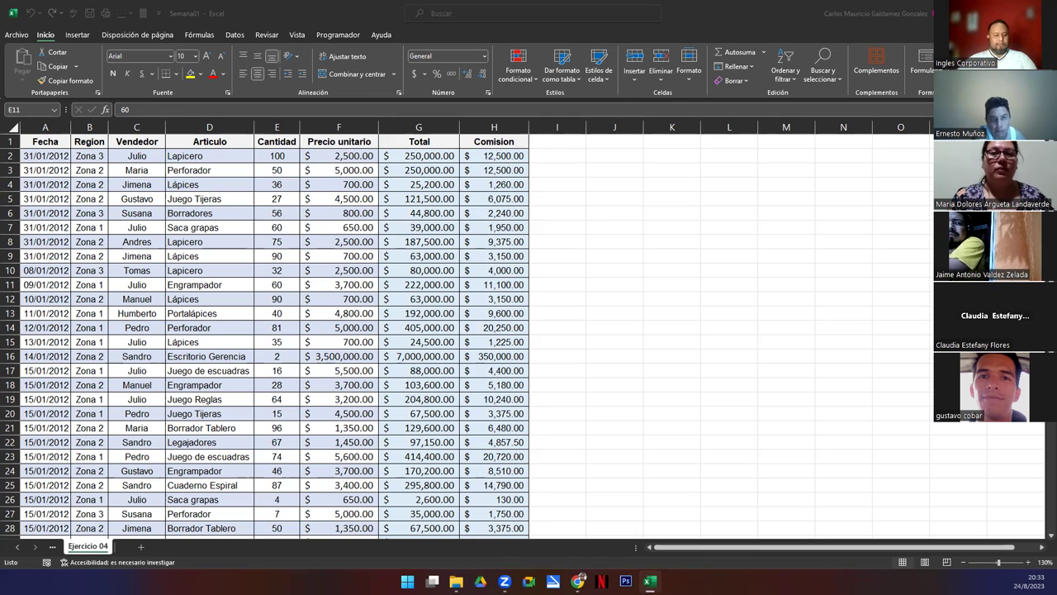
pyautogui.click(318, 285)
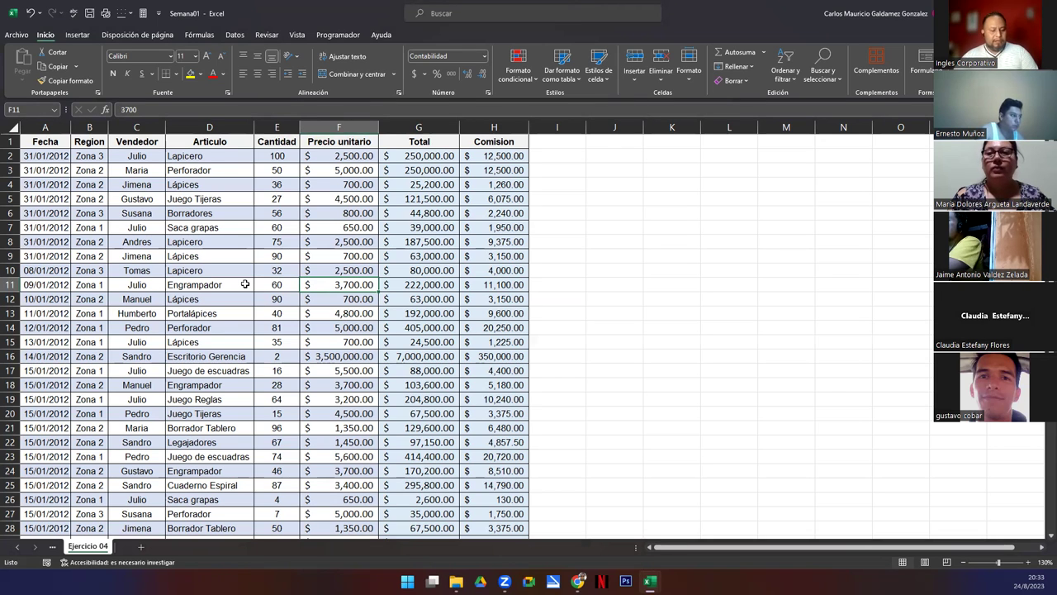
pyautogui.hotkey('ctrl', 't')
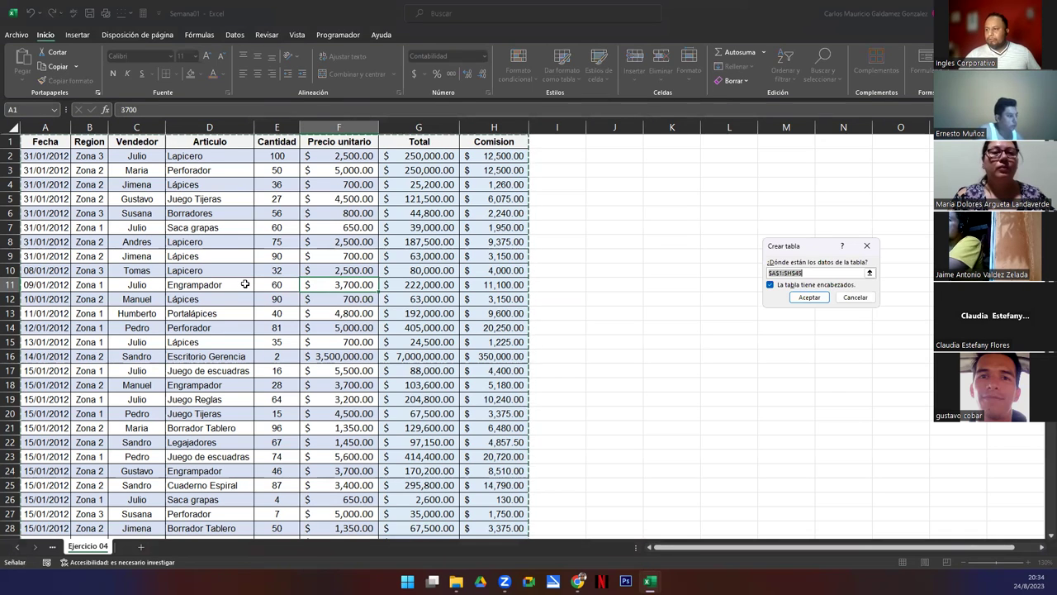
pyautogui.press('Return')
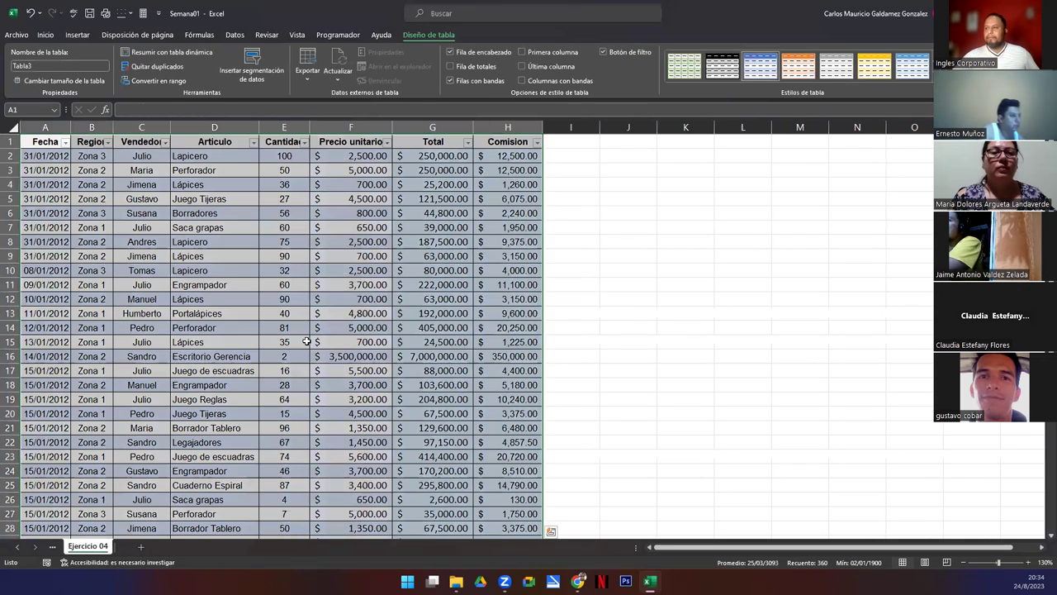
pyautogui.click(295, 331)
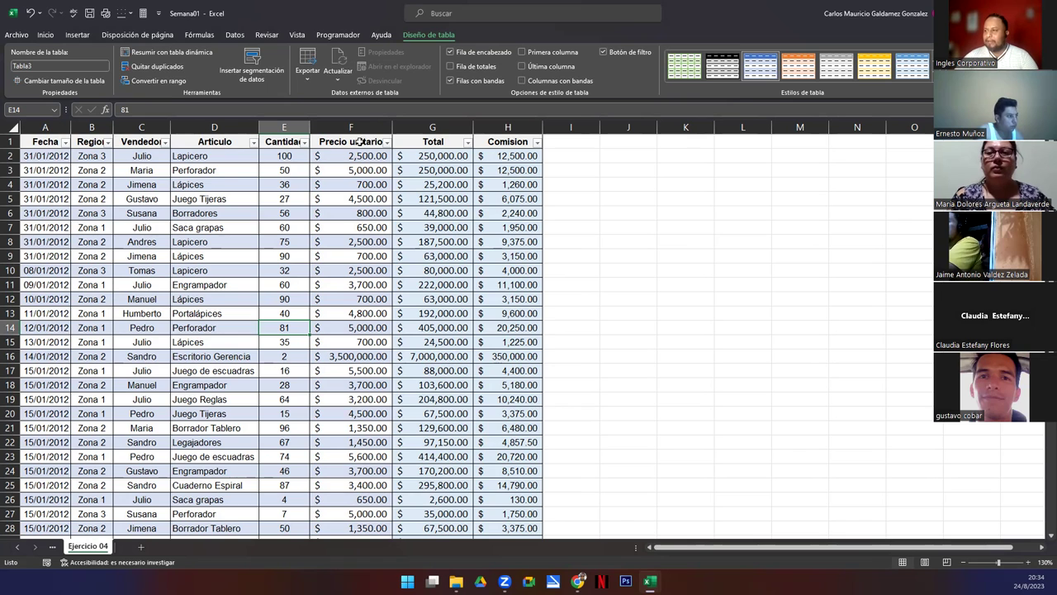
# Autofit the Precio unitario, Cantidad, Vendedor, Region, Fecha and Comision columns so the headers fit beside their filter arrows.
pyautogui.click(387, 142)
pyautogui.click(394, 129)
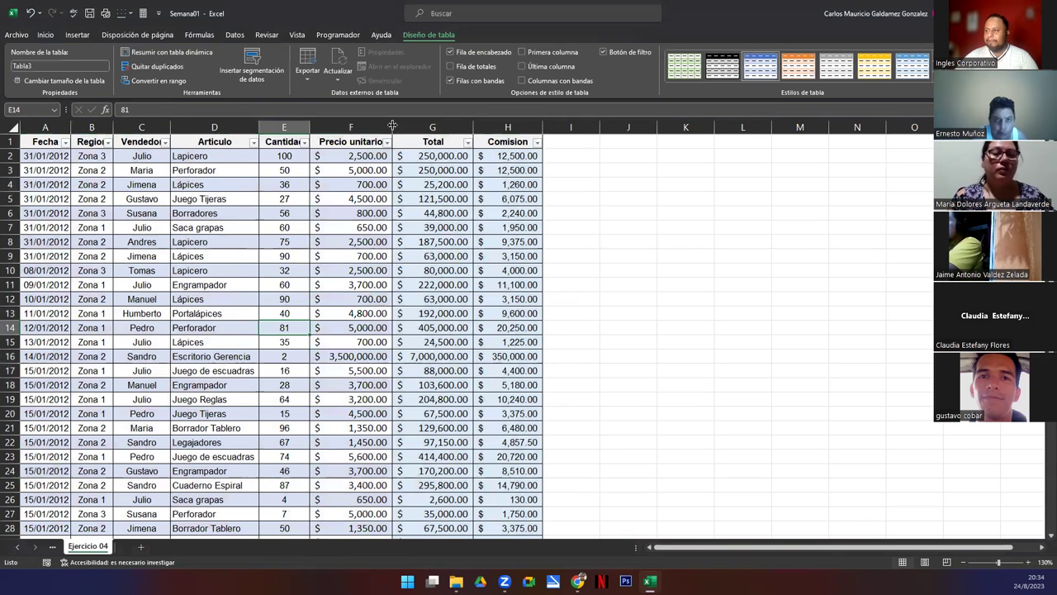
pyautogui.doubleClick(393, 126)
pyautogui.doubleClick(310, 127)
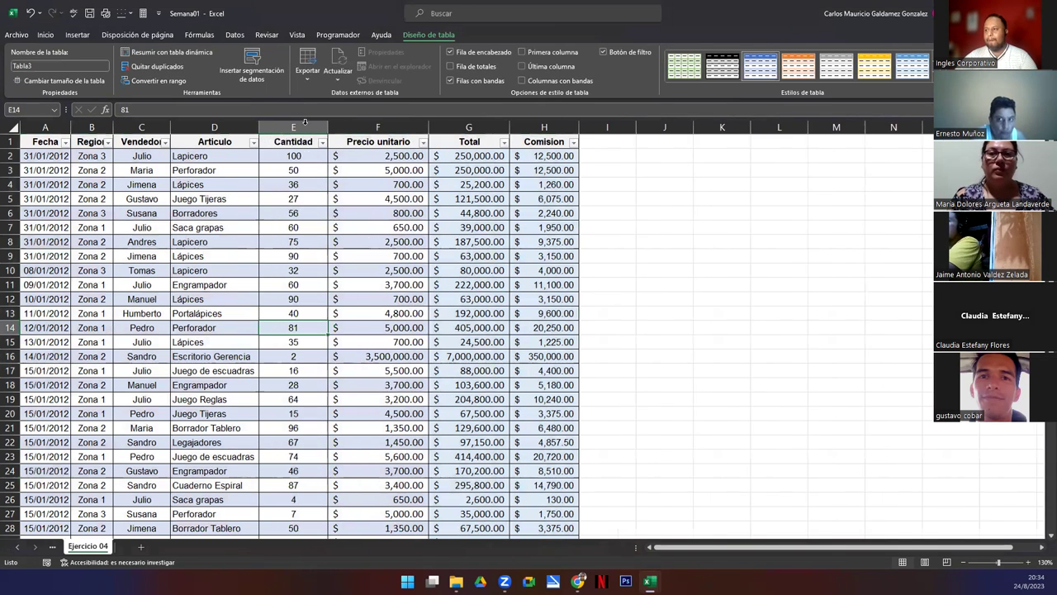
pyautogui.click(257, 130)
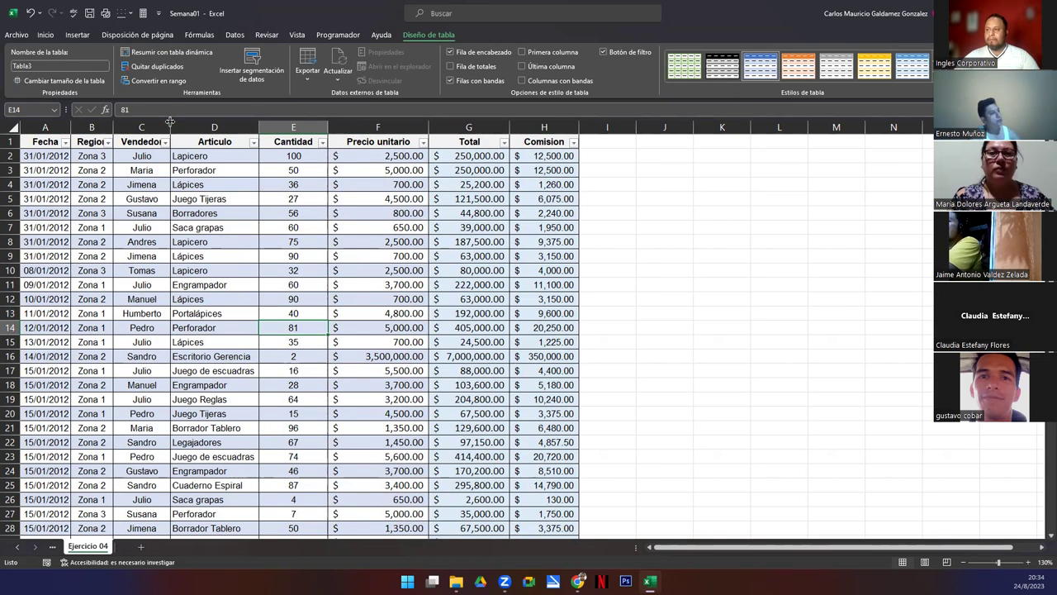
pyautogui.doubleClick(171, 128)
pyautogui.click(112, 130)
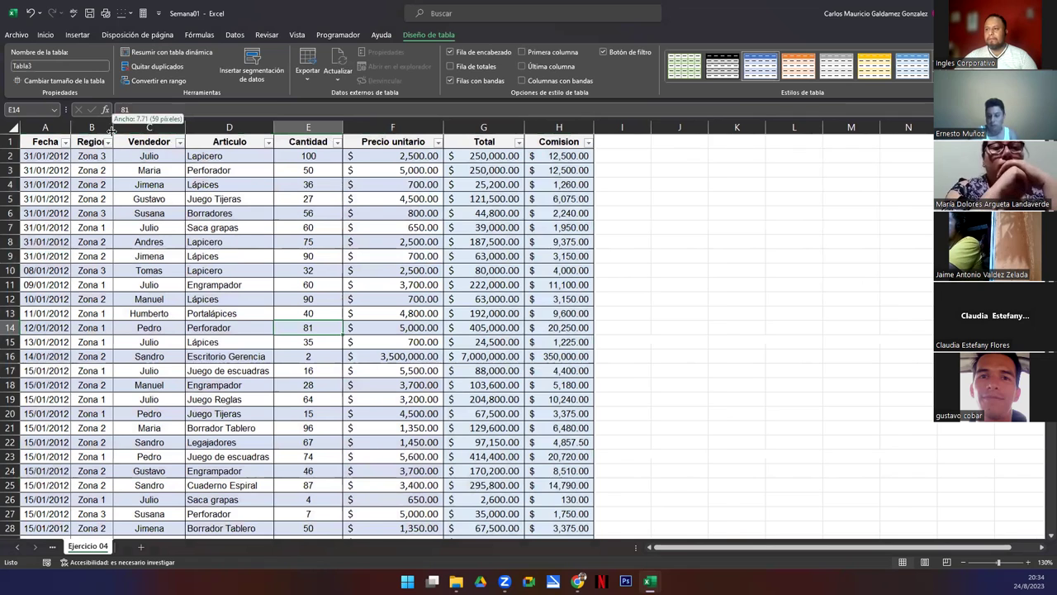
pyautogui.click(111, 131)
pyautogui.doubleClick(70, 127)
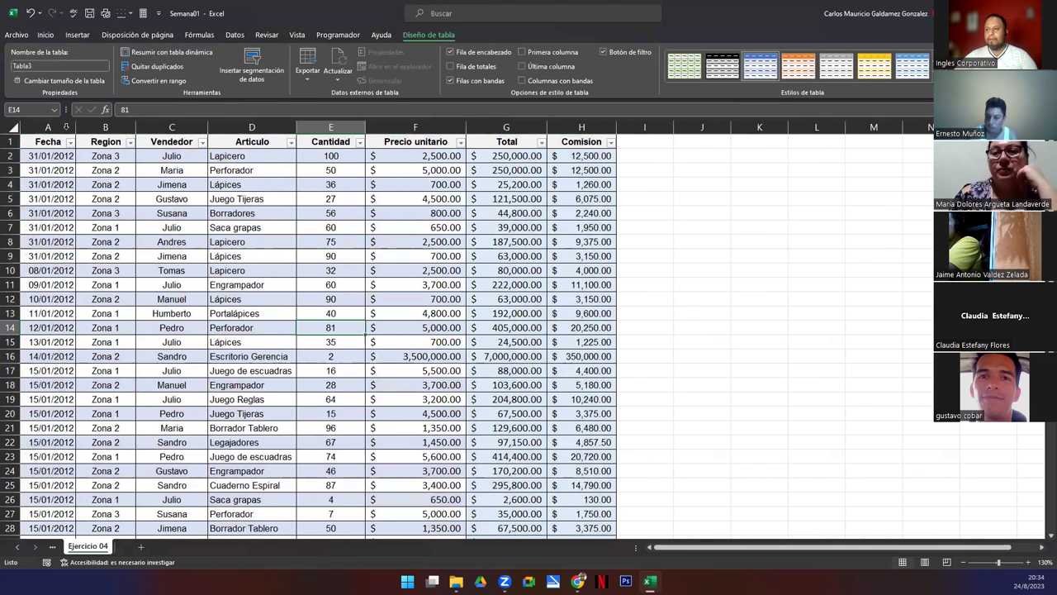
pyautogui.doubleClick(616, 127)
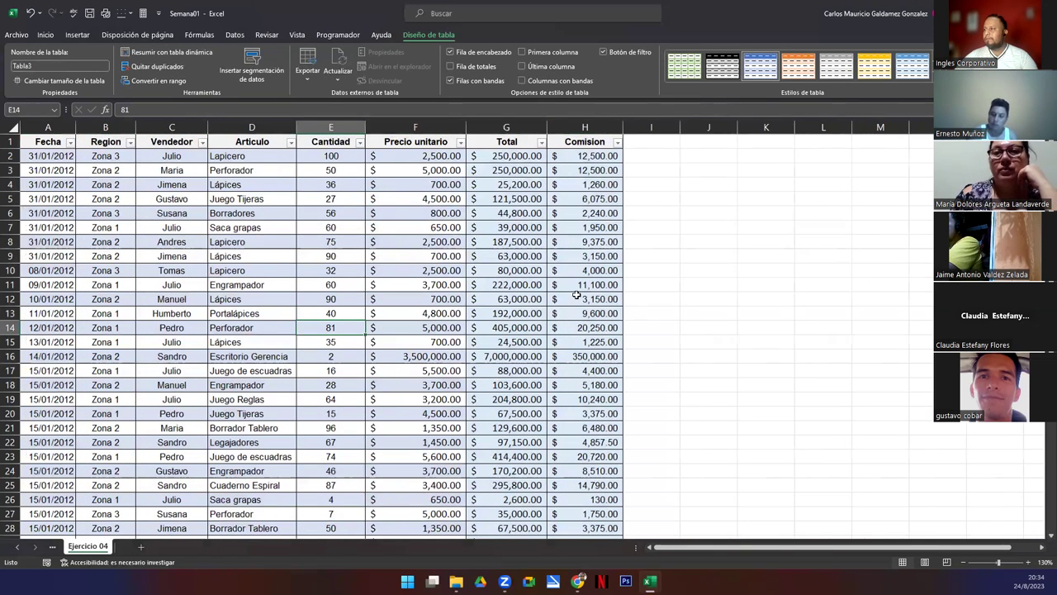
# Look over the Ejercicio 04 table, review sheets Ejercicio 01, 02 and 03, and return to Ejercicio 04.
pyautogui.scroll(-2, 213, 299)
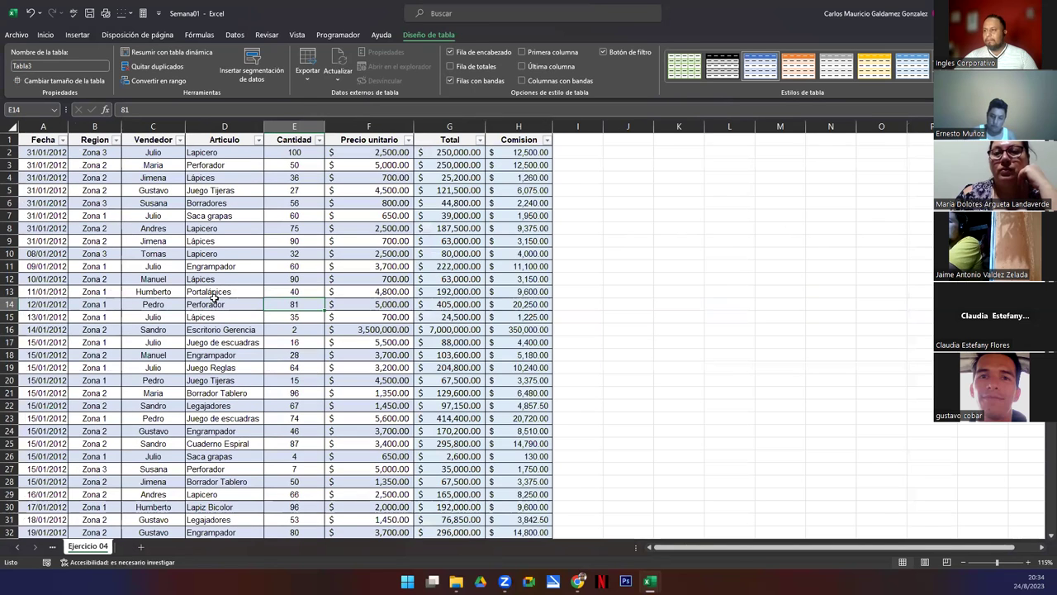
pyautogui.press('Down')
pyautogui.press('Down')
pyautogui.press('Down')
pyautogui.press('Down')
pyautogui.press('Down')
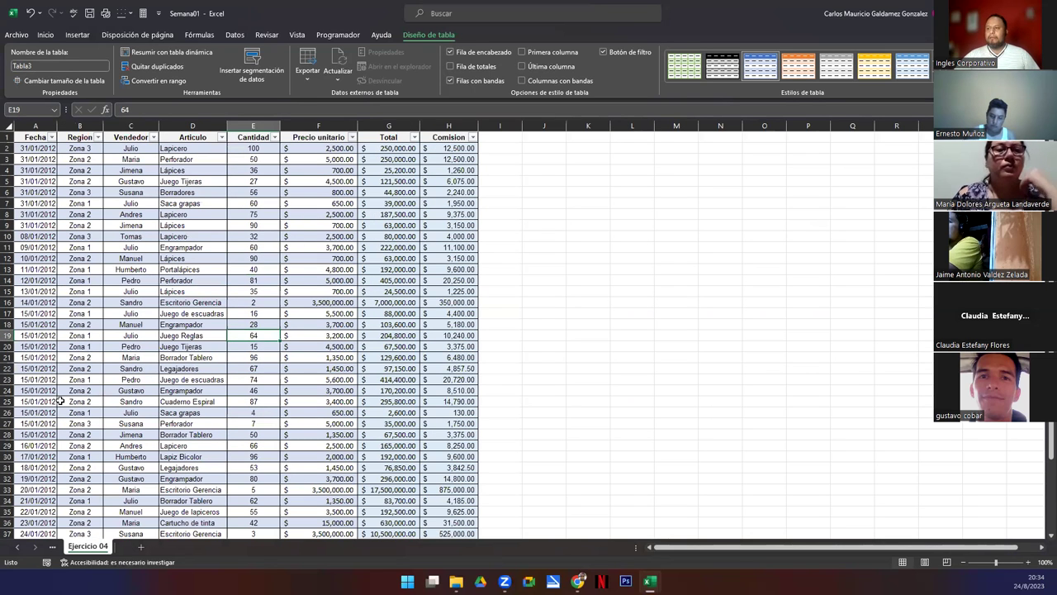
pyautogui.click(20, 548)
pyautogui.click(20, 548)
pyautogui.click(20, 548)
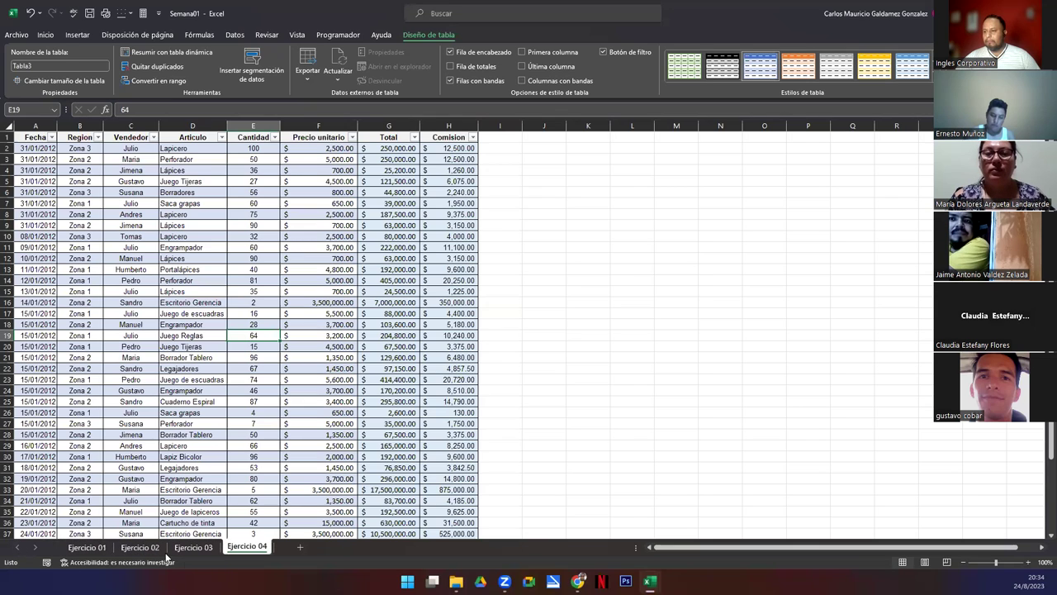
pyautogui.click(93, 549)
pyautogui.click(140, 547)
pyautogui.click(193, 548)
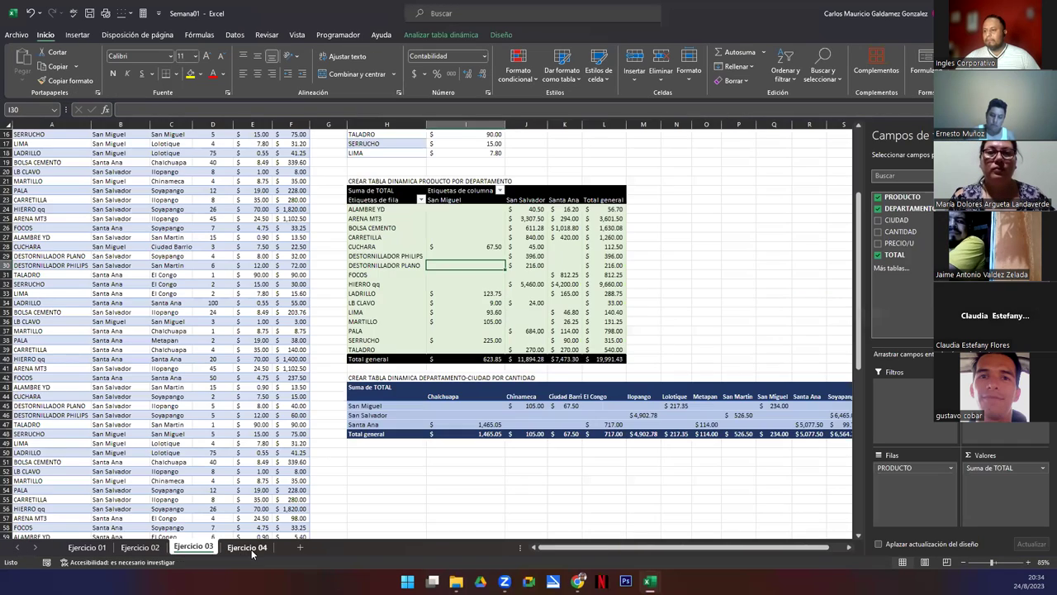
pyautogui.click(247, 547)
# Examine the Region and Fecha entries of the Ejercicio 04 table down to its last row.
pyautogui.click(339, 367)
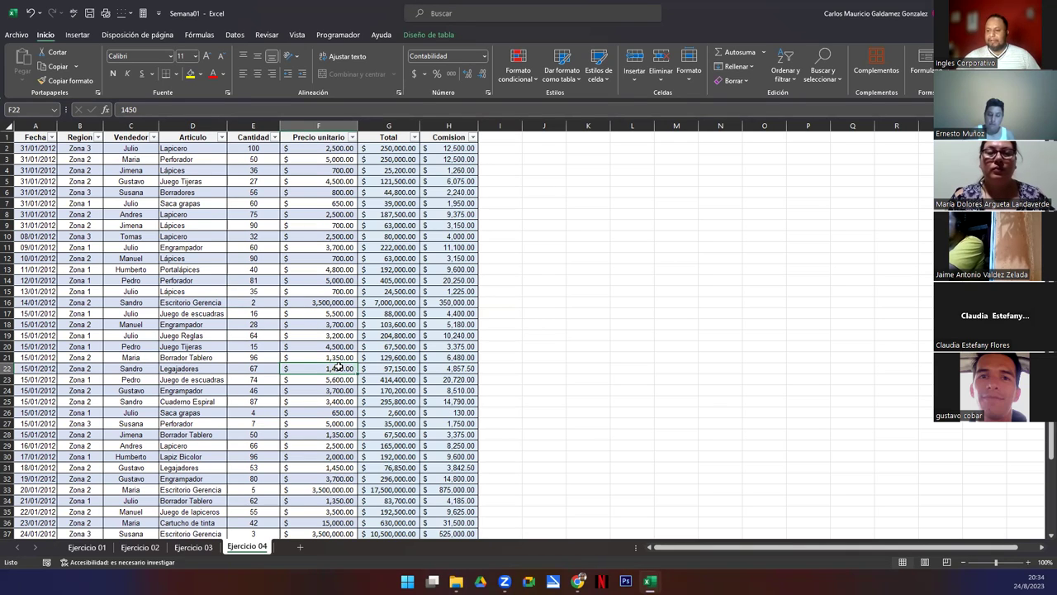
pyautogui.click(78, 150)
pyautogui.hotkey('ctrl', 'Down')
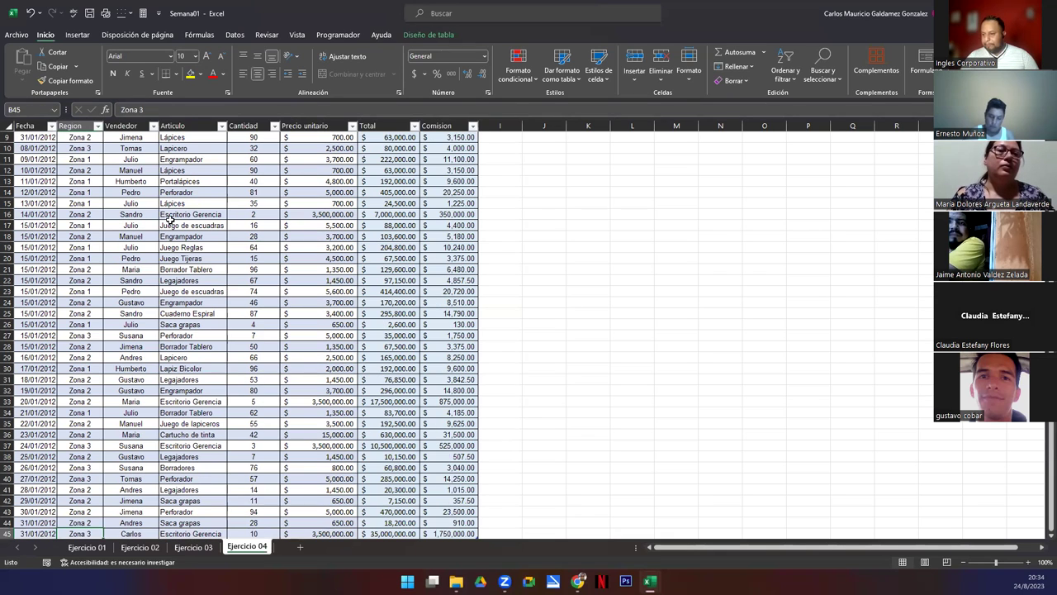
pyautogui.hotkey('shift', 'Up')
pyautogui.hotkey('shift', 'Up')
pyautogui.hotkey('ctrl', 'shift', 'Up')
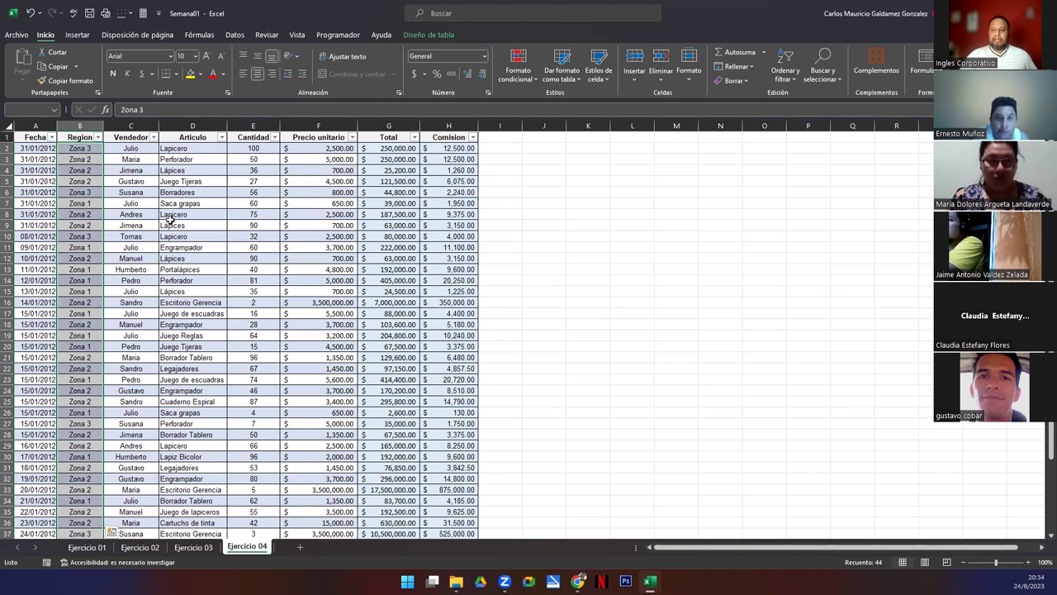
pyautogui.press('Left')
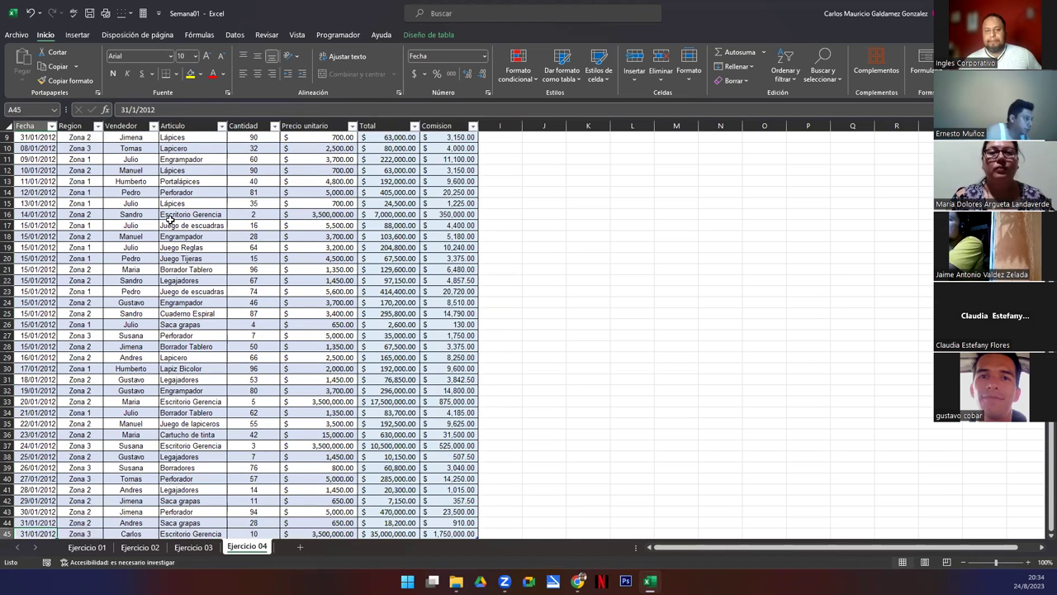
pyautogui.scroll(-1, 168, 217)
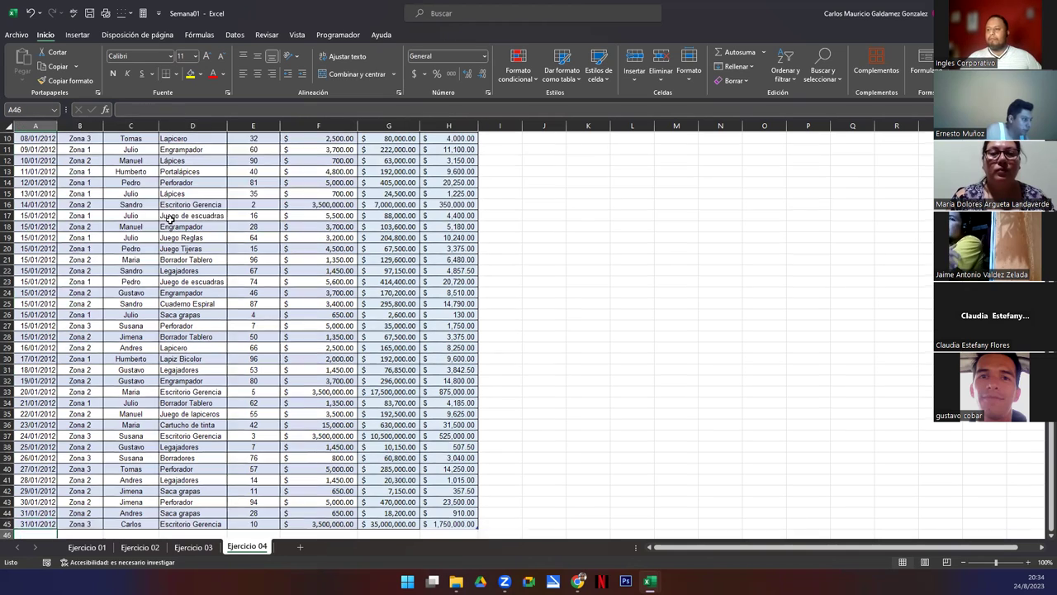
pyautogui.press('Return')
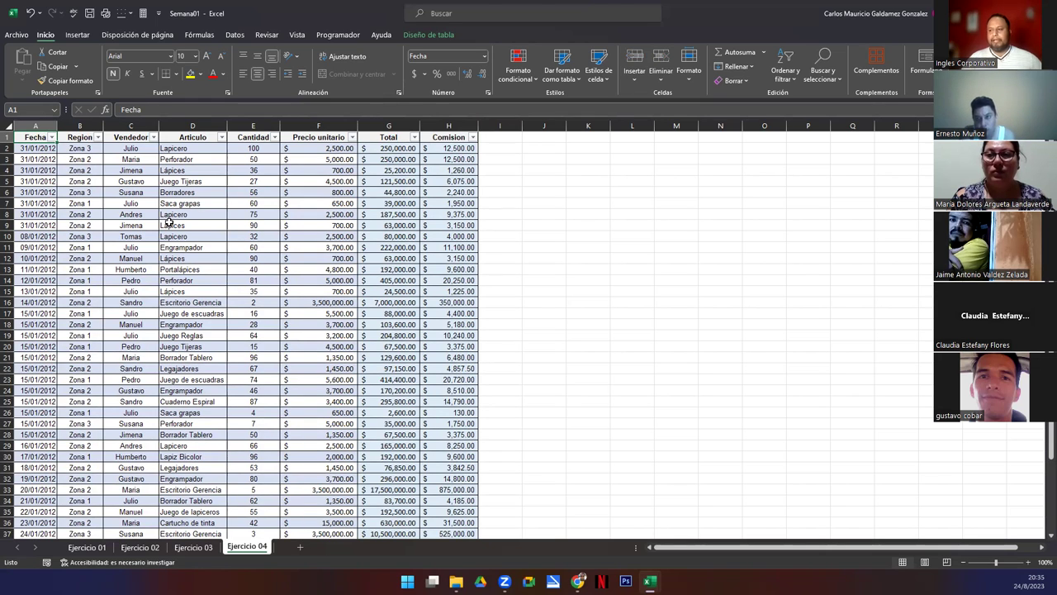
# Enter the title TABLA DINAMICA VENDEDOR POR ARTICULO - COMISIÓN in cell J1 beside the table.
pyautogui.press('Right')
pyautogui.press('Right')
pyautogui.press('Right')
pyautogui.press('Right')
pyautogui.press('Right')
pyautogui.press('Right')
pyautogui.press('Right')
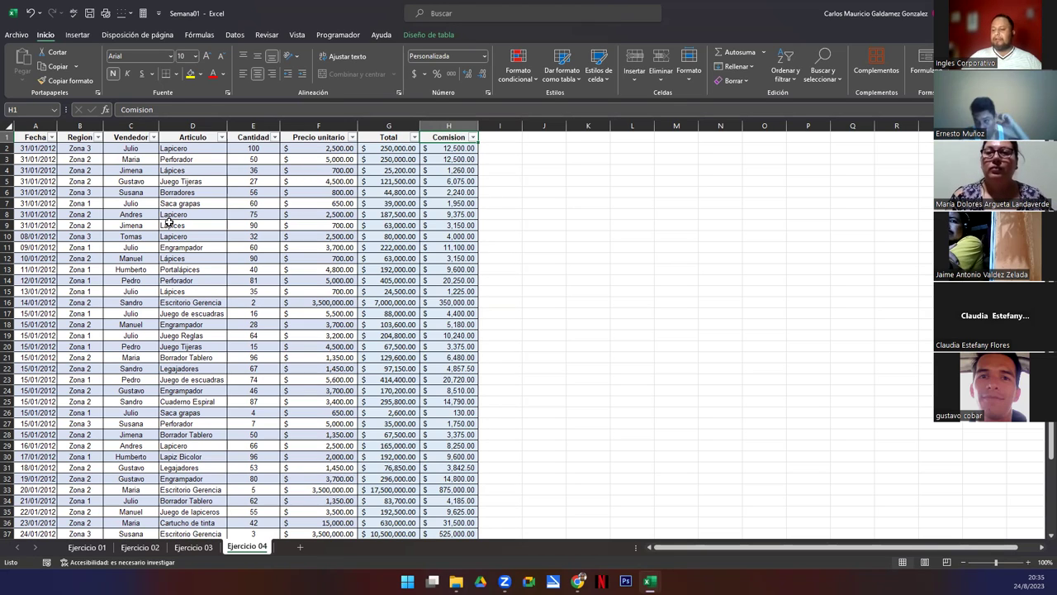
pyautogui.press('Right')
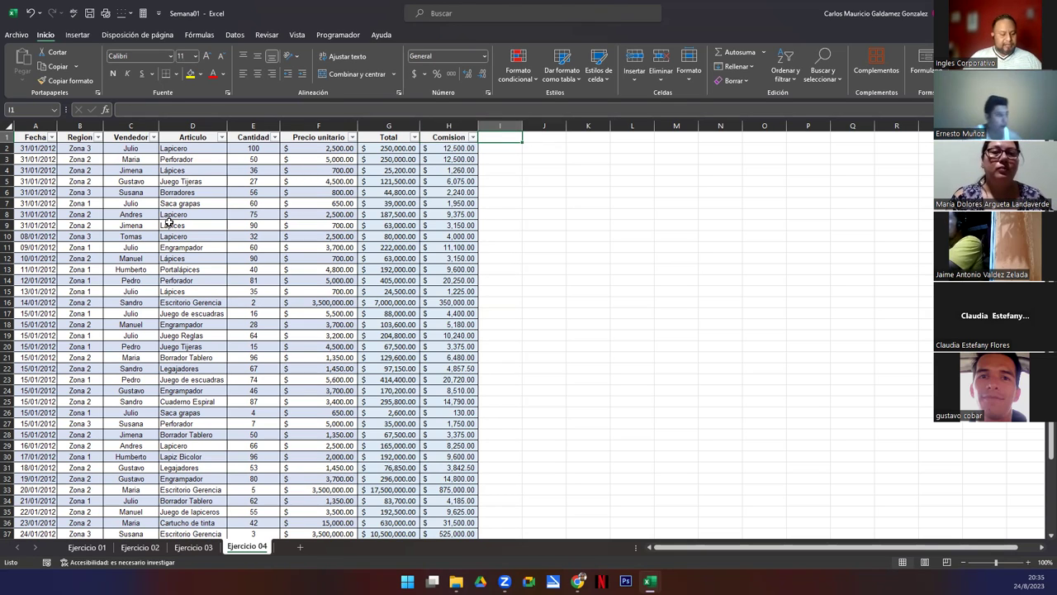
pyautogui.press('Right')
pyautogui.write('TABA')
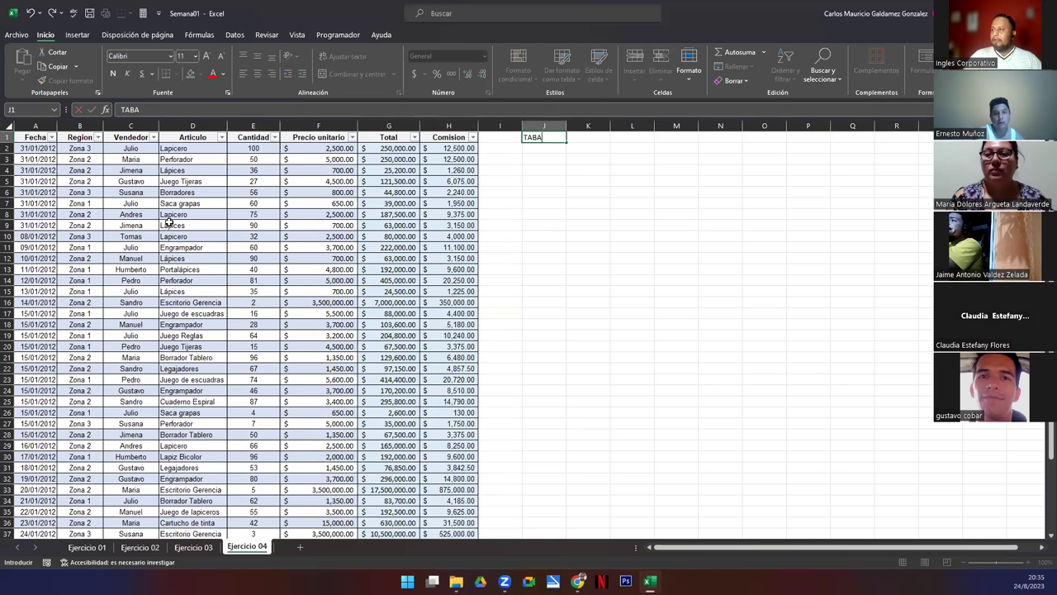
pyautogui.press('BackSpace')
pyautogui.write('LA DINAMICA')
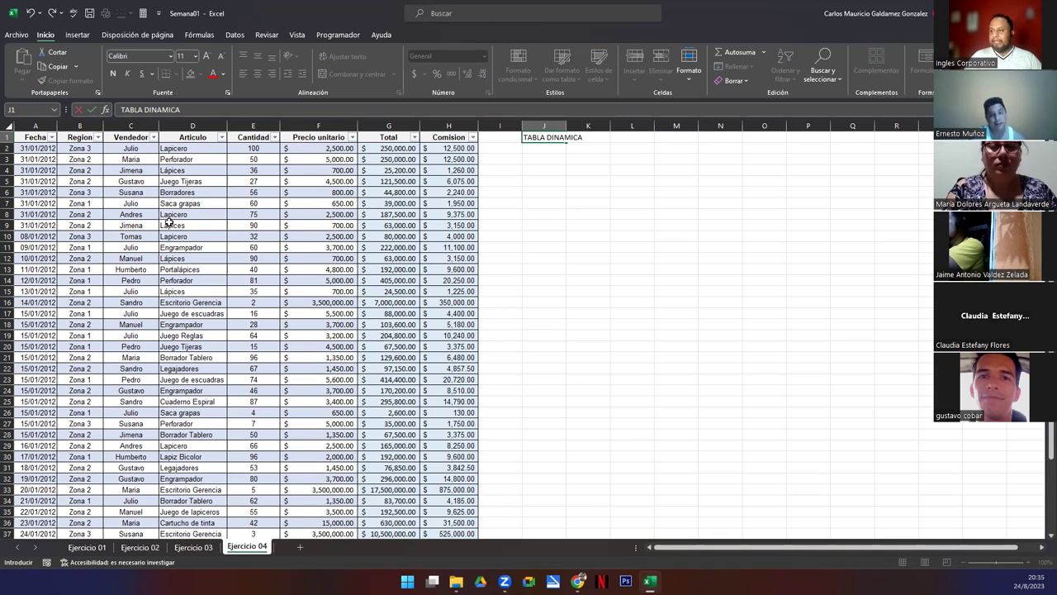
pyautogui.write('VEN')
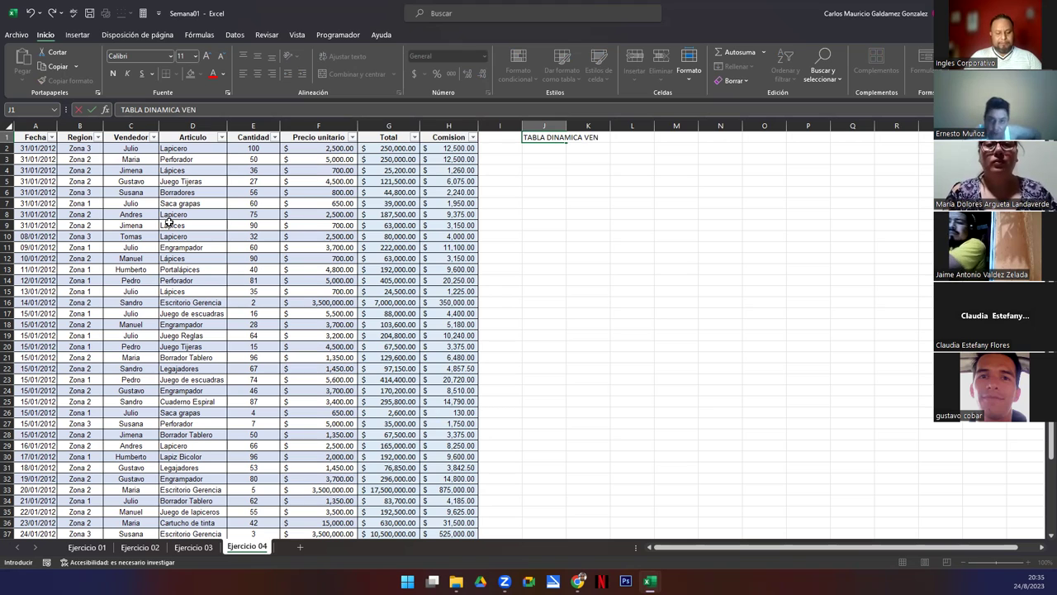
pyautogui.write('DEDOR POR ARTI')
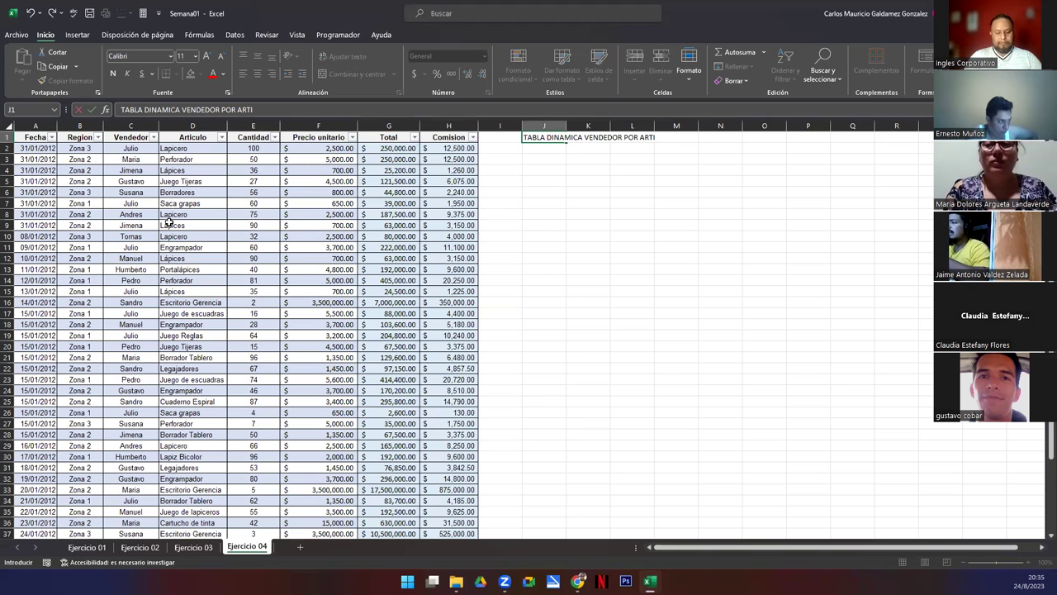
pyautogui.write('CULO -')
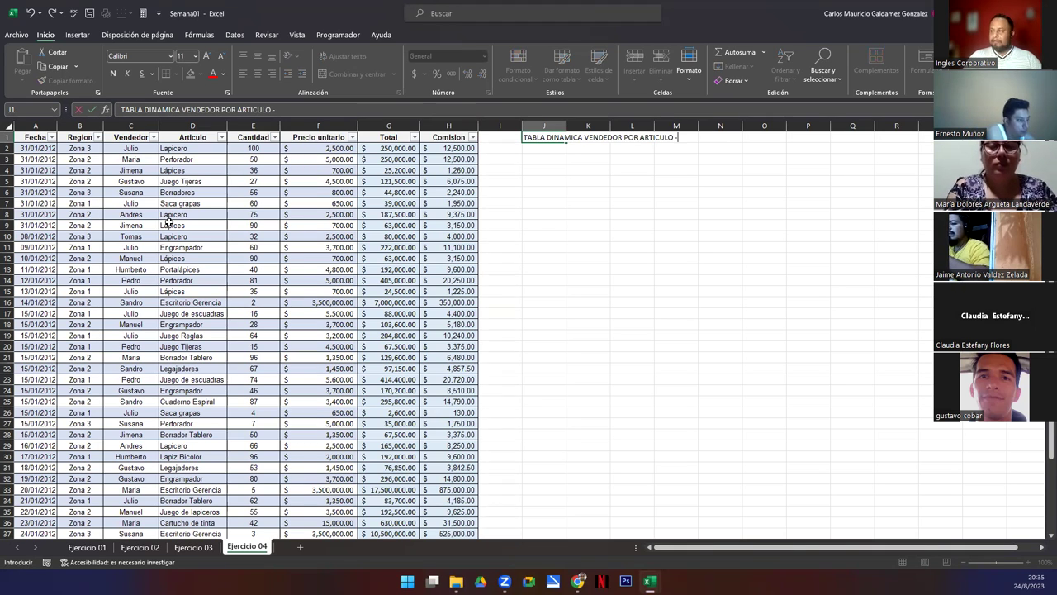
pyautogui.write(' COMISIÓN')
pyautogui.press('Return')
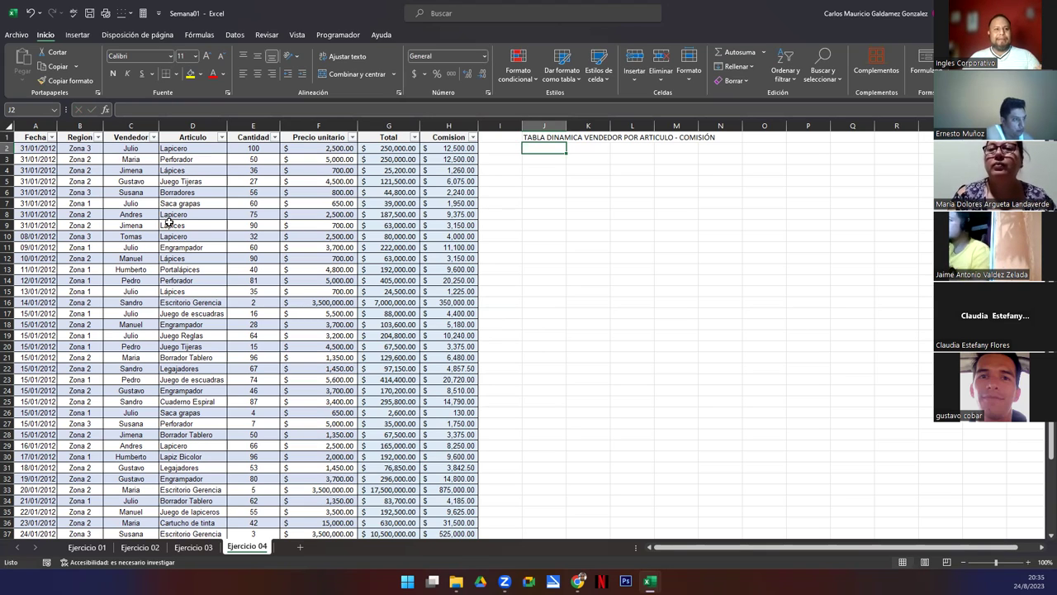
# Enter the title TABLA DINAMICA ARTICULO POR REGIÓN - CON TOTAL in cell J26, below the first title.
pyautogui.press('Down')
pyautogui.press('Down')
pyautogui.press('Down')
pyautogui.press('Down')
pyautogui.press('Down')
pyautogui.press('Down')
pyautogui.press('Down')
pyautogui.press('Down')
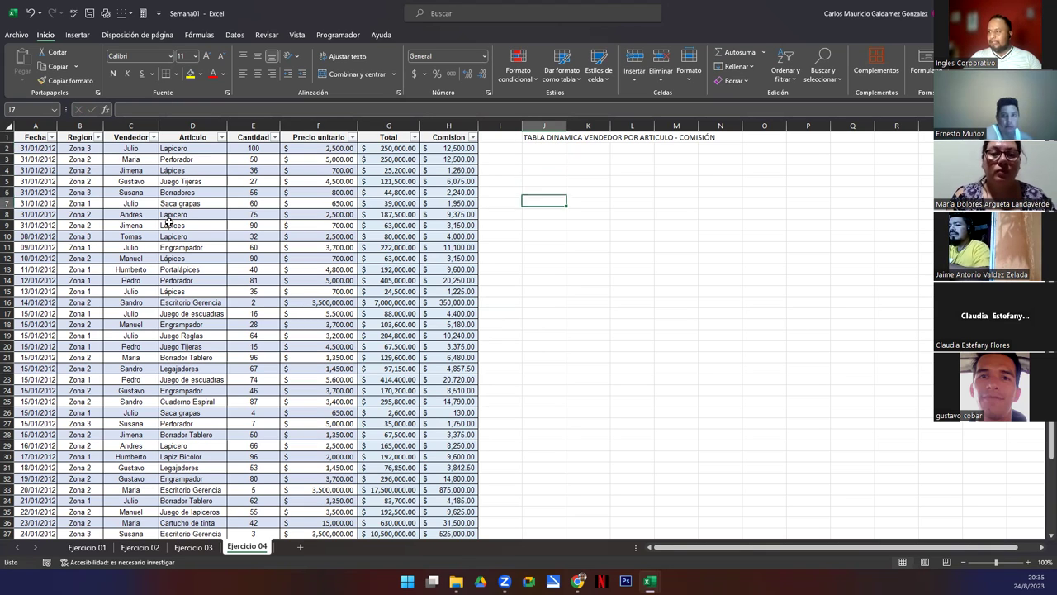
pyautogui.press('Down')
pyautogui.press('Down')
pyautogui.press('Down')
pyautogui.press('Down')
pyautogui.press('Down')
pyautogui.press('Down')
pyautogui.press('Down')
pyautogui.press('Down')
pyautogui.press('Down')
pyautogui.press('Down')
pyautogui.press('Down')
pyautogui.press('Down')
pyautogui.press('Down')
pyautogui.press('Down')
pyautogui.press('Down')
pyautogui.press('Down')
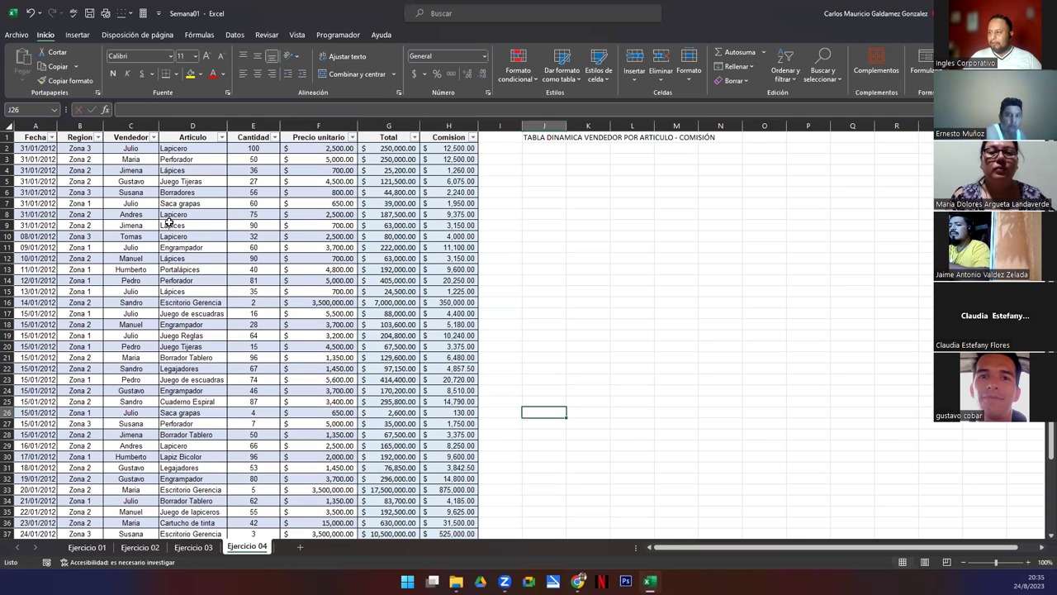
pyautogui.write('TABLA DINAMICA')
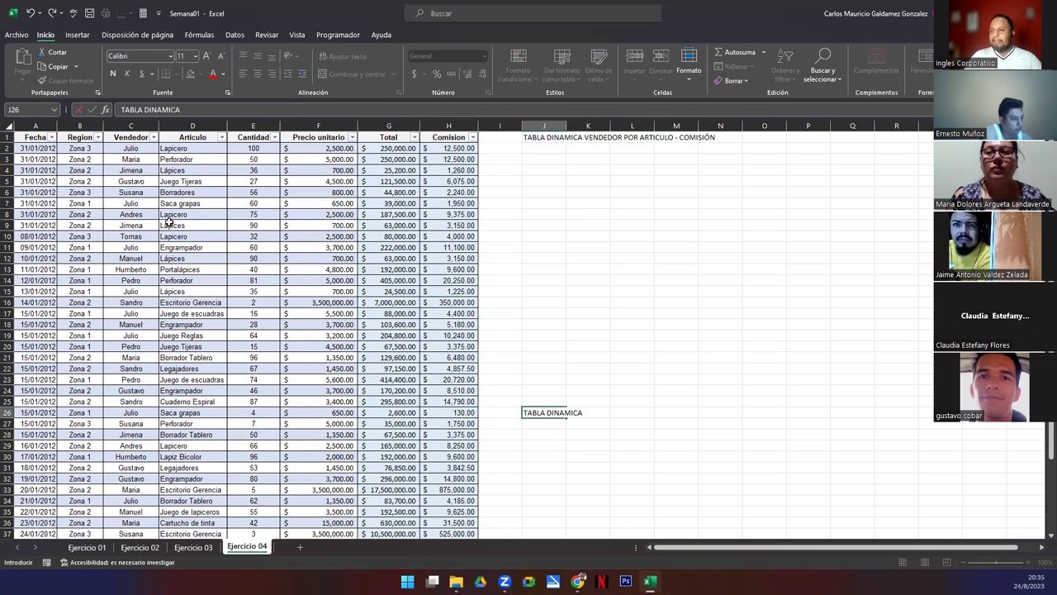
pyautogui.write('ARTICULOP')
pyautogui.press('BackSpace')
pyautogui.write('POR RE')
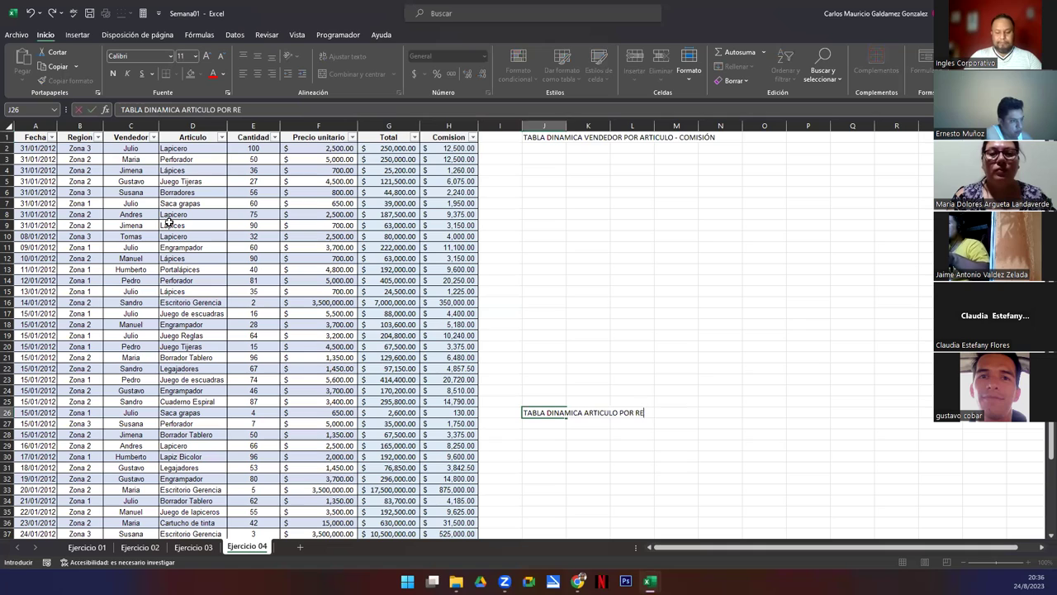
pyautogui.write('GIÓN - CPMN')
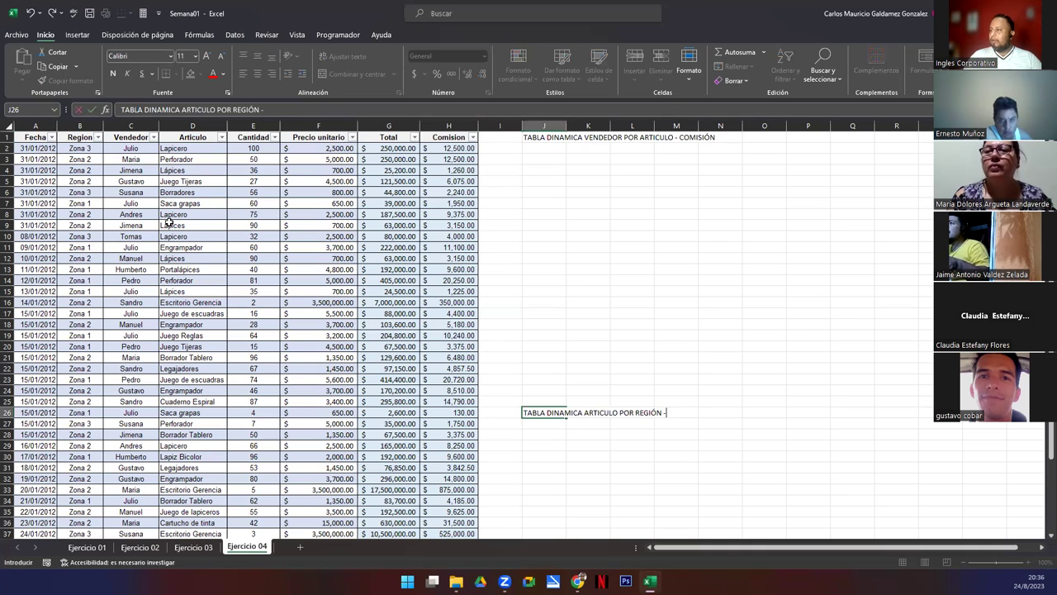
pyautogui.press('BackSpace')
pyautogui.press('BackSpace')
pyautogui.press('BackSpace')
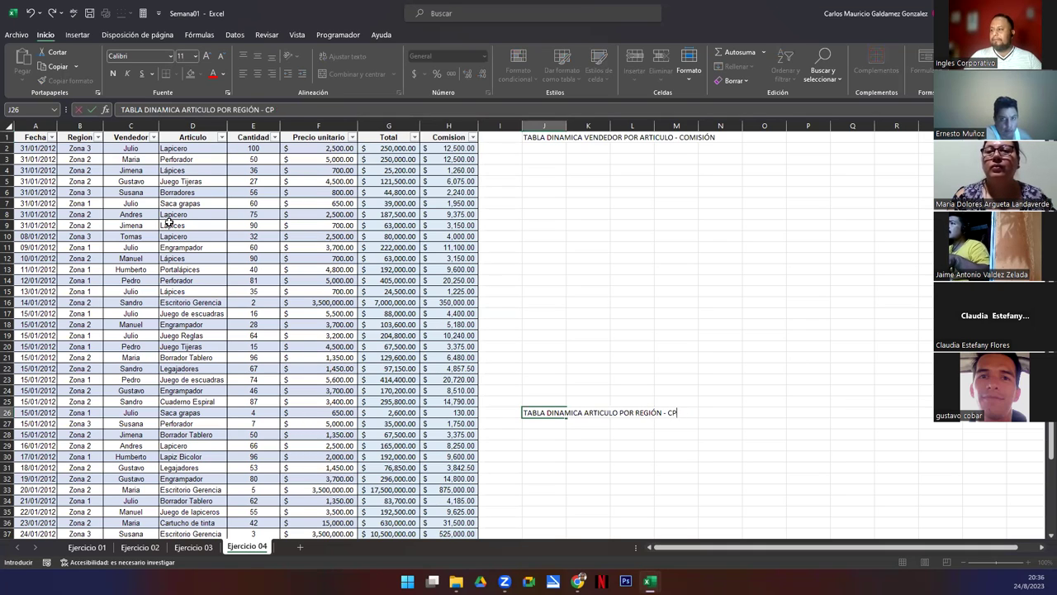
pyautogui.write('ON TOTAL')
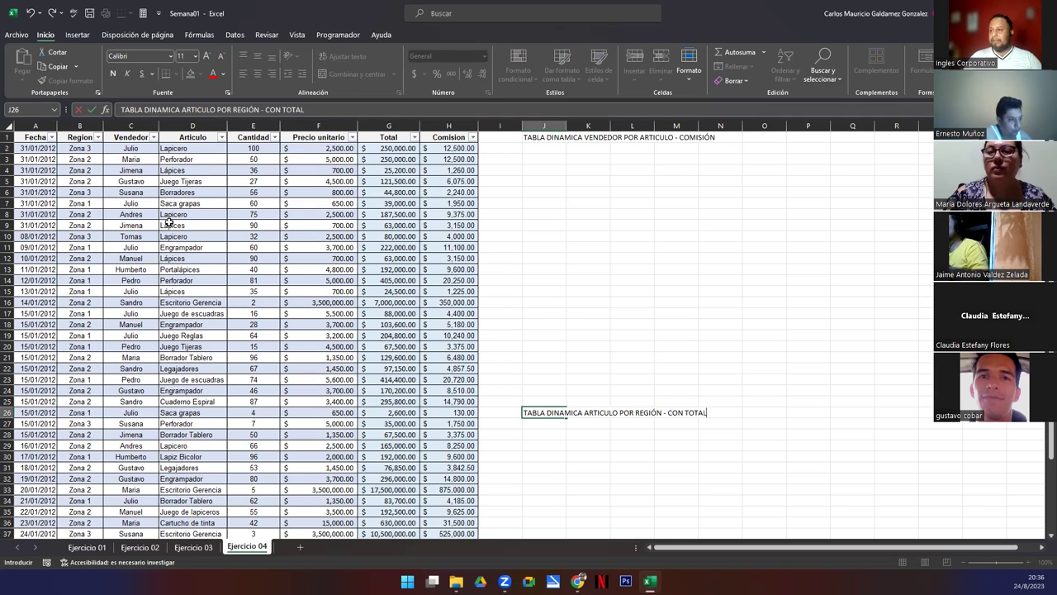
pyautogui.press('Return')
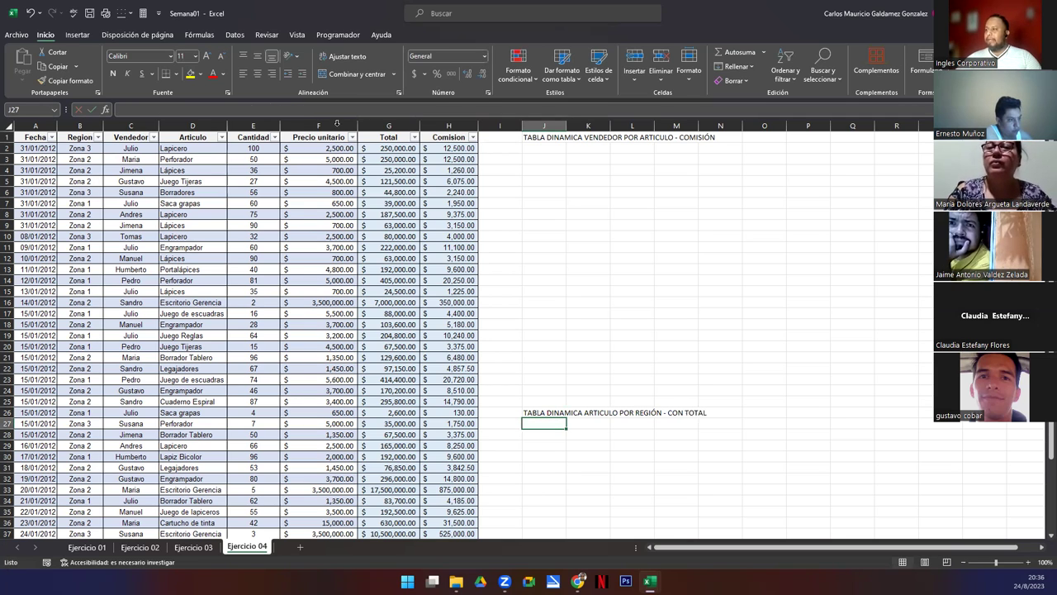
# Review the first pivot title in J1 against the table's Vendedor, Articulo and Comision columns.
pyautogui.click(534, 148)
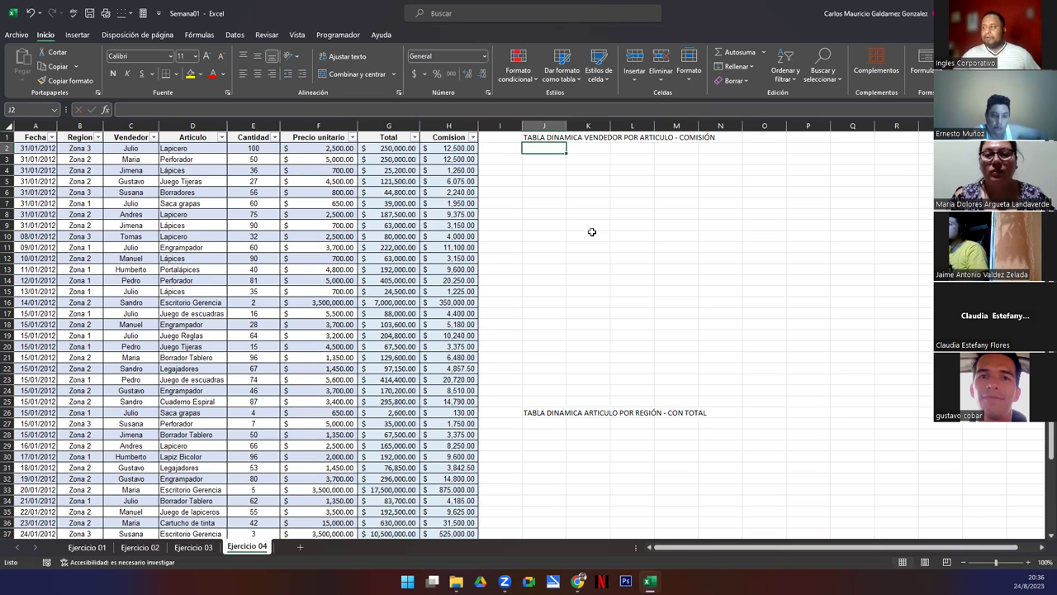
pyautogui.click(534, 136)
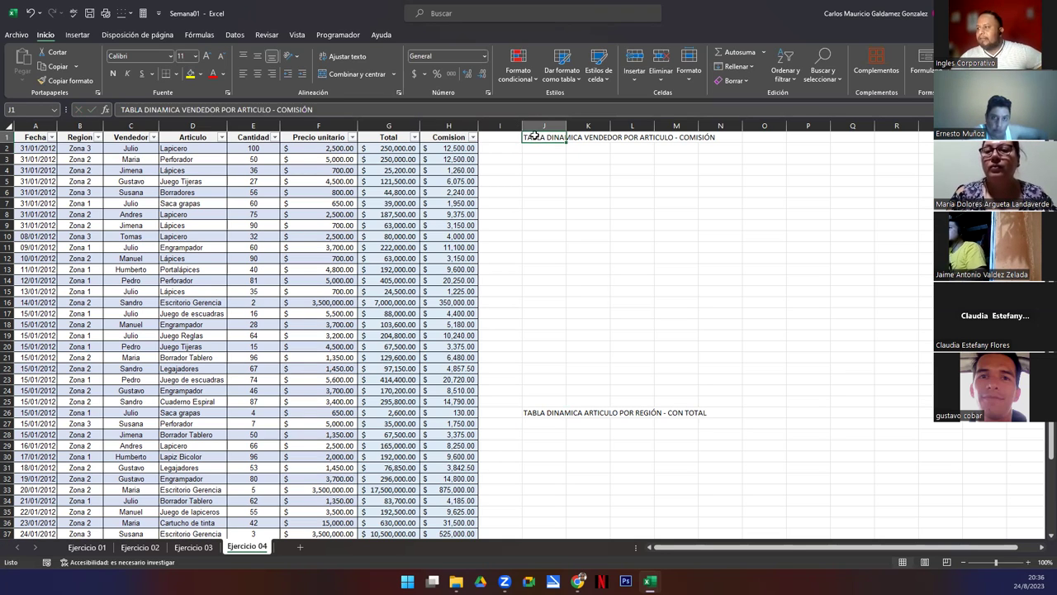
pyautogui.click(128, 126)
pyautogui.moveTo(126, 127); pyautogui.dragTo(200, 123)
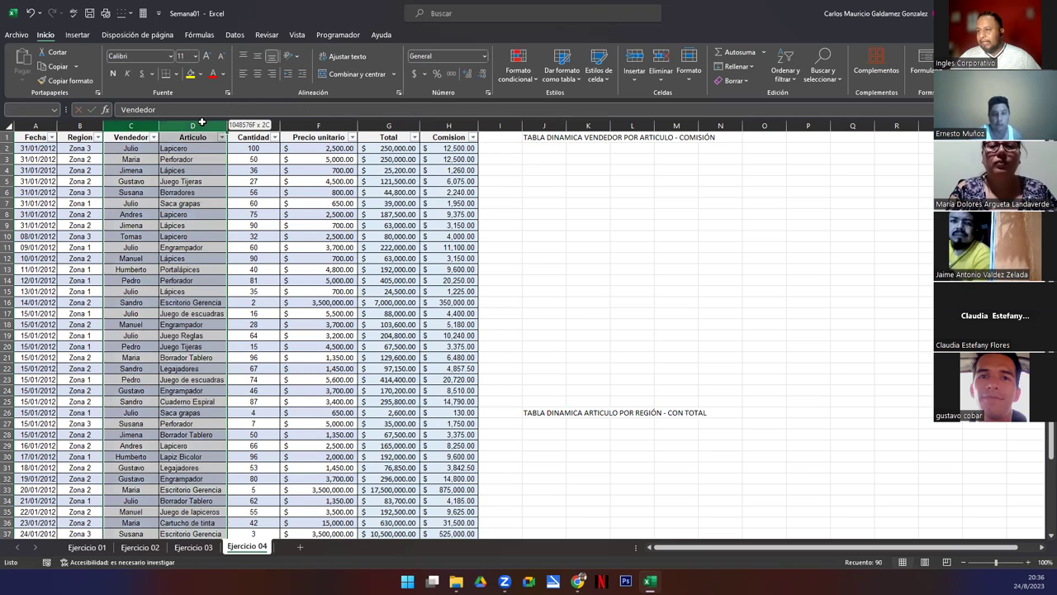
pyautogui.keyDown('ctrl'); pyautogui.click(443, 124); pyautogui.keyUp('ctrl')
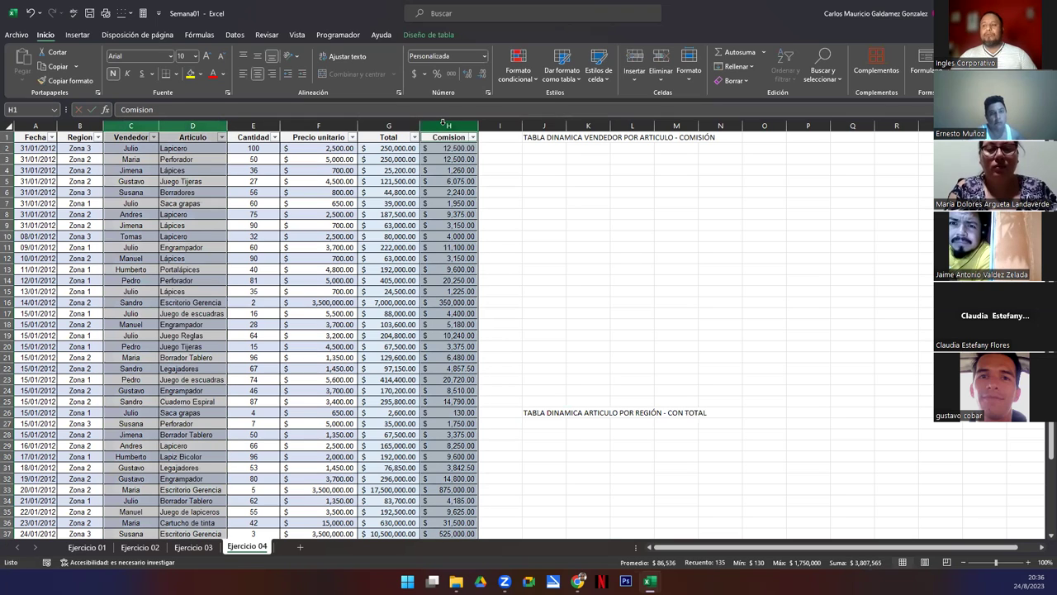
pyautogui.click(146, 466)
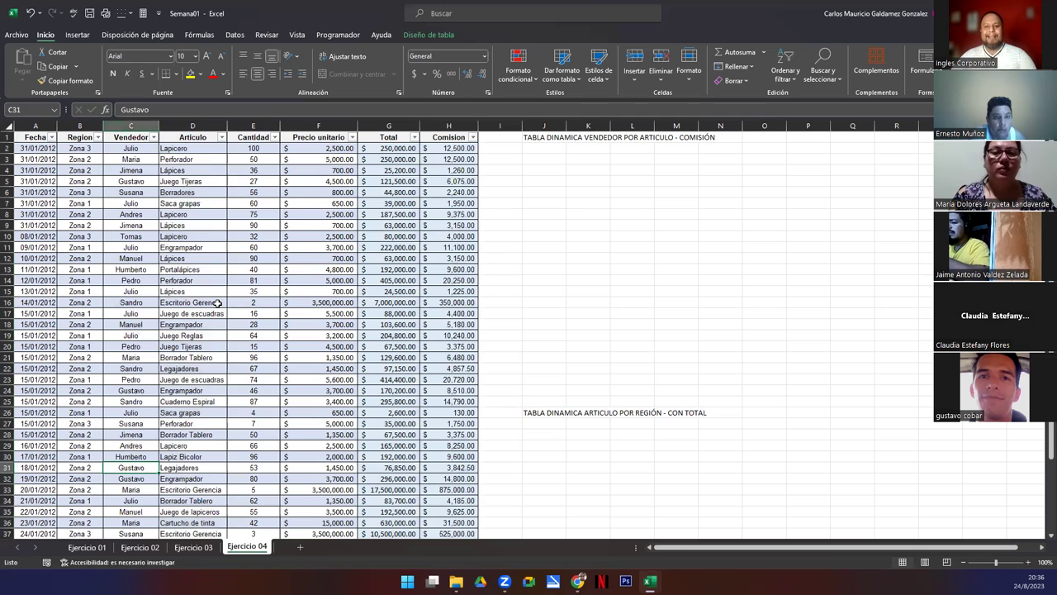
# Insert a pivot table in cell J3 of the existing sheet, using the whole Ejercicio 04 table (Tabla3) as its source.
pyautogui.click(545, 158)
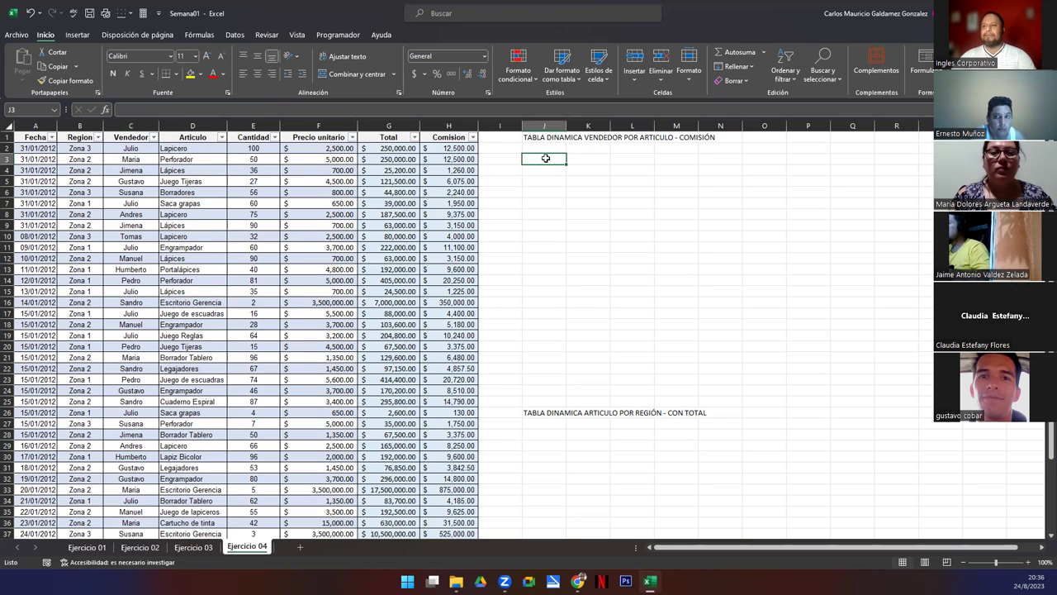
pyautogui.click(76, 37)
pyautogui.click(26, 64)
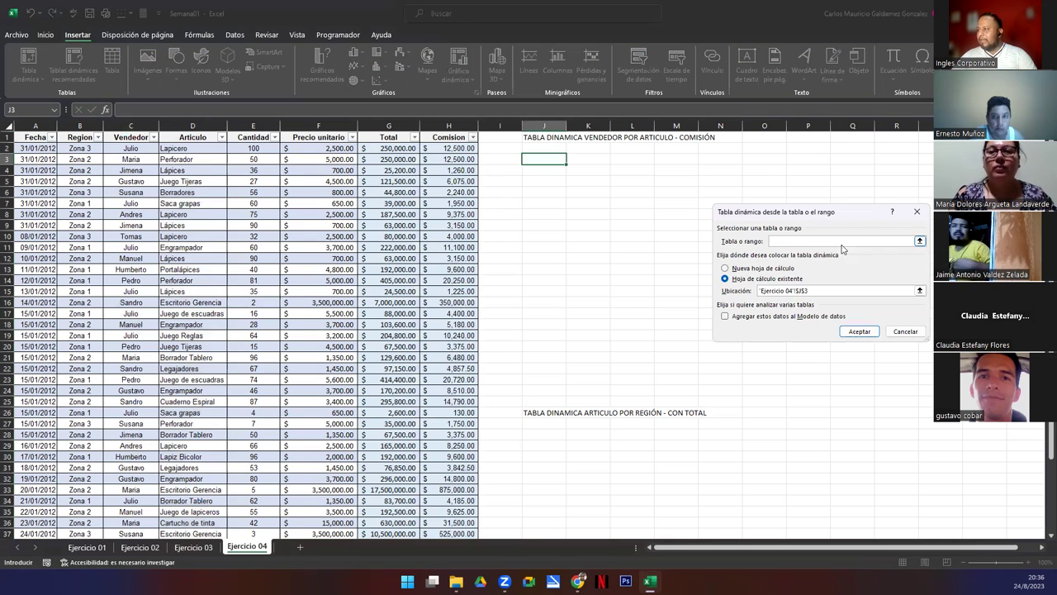
pyautogui.click(919, 241)
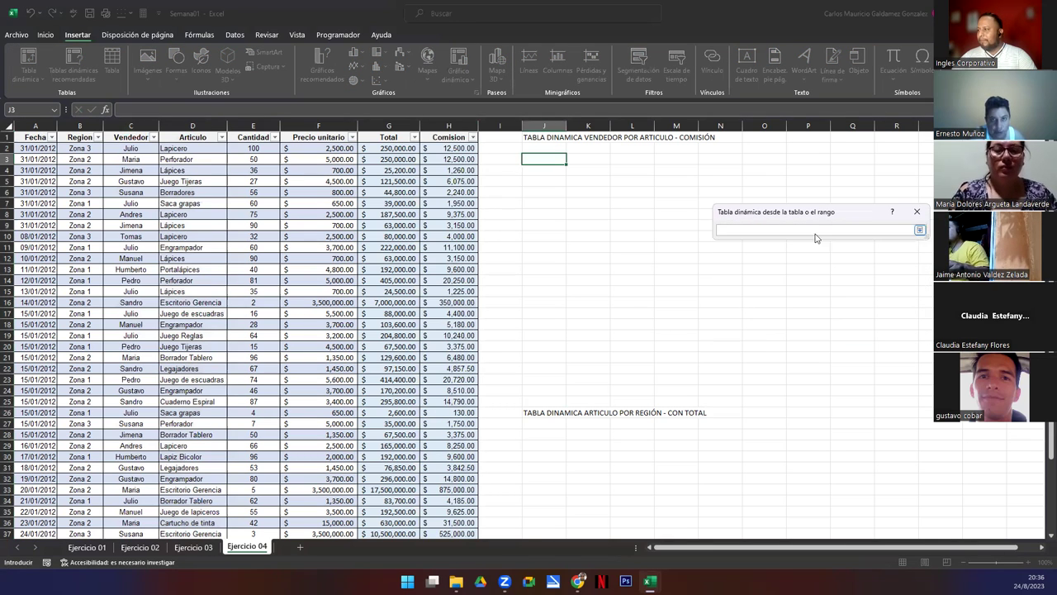
pyautogui.click(179, 202)
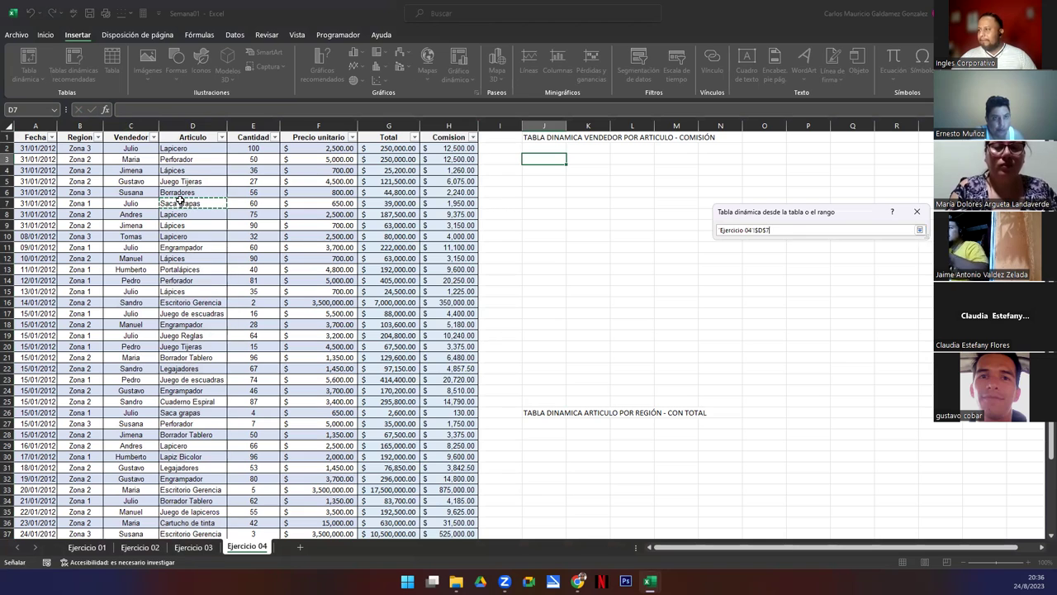
pyautogui.click(27, 148)
pyautogui.hotkey('ctrl', 'shift', 'Right')
pyautogui.hotkey('ctrl', 'shift', 'Down')
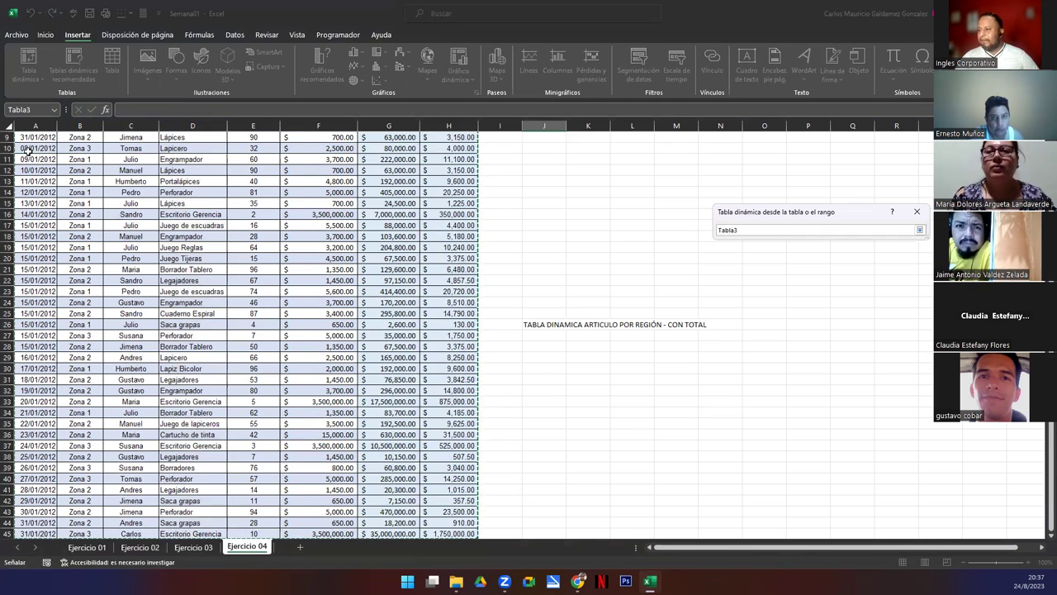
pyautogui.scroll(3, 280, 322)
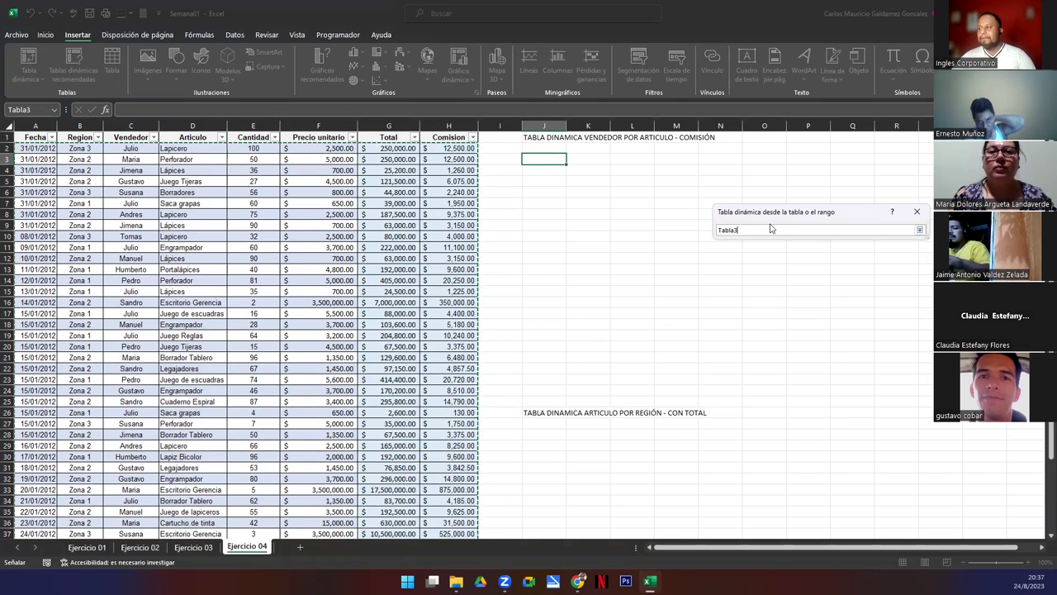
pyautogui.click(920, 231)
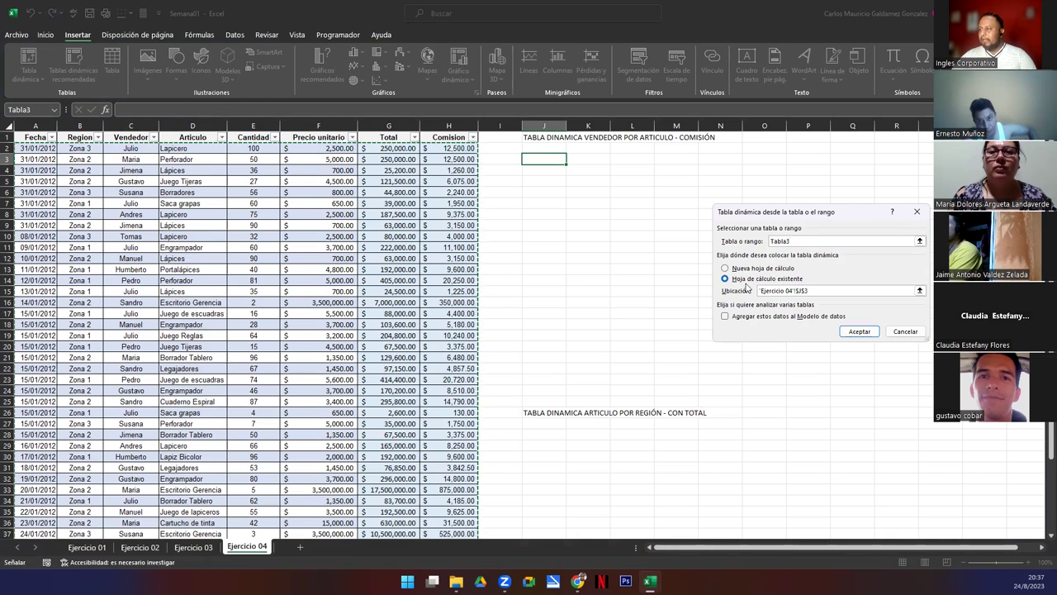
pyautogui.click(547, 157)
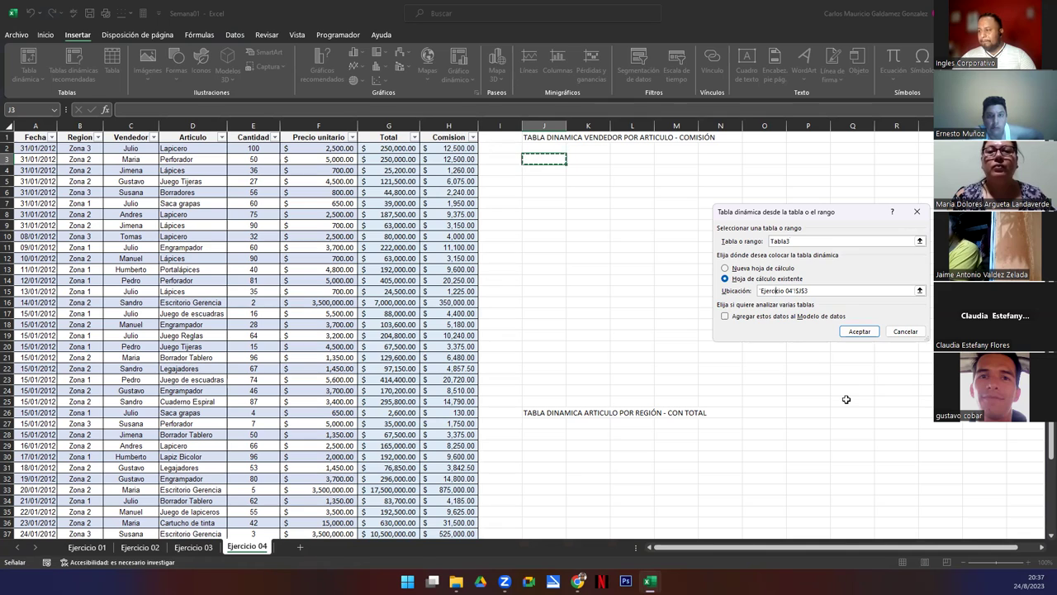
pyautogui.click(848, 334)
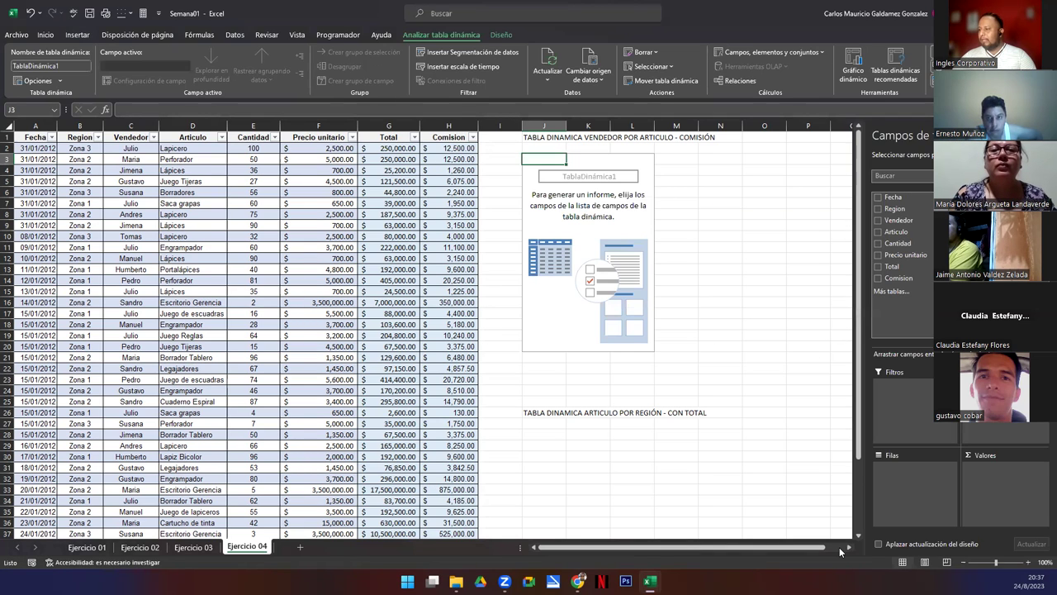
# Place the Vendedor field in the pivot table's rows and the Articulo field in its columns.
pyautogui.click(849, 547)
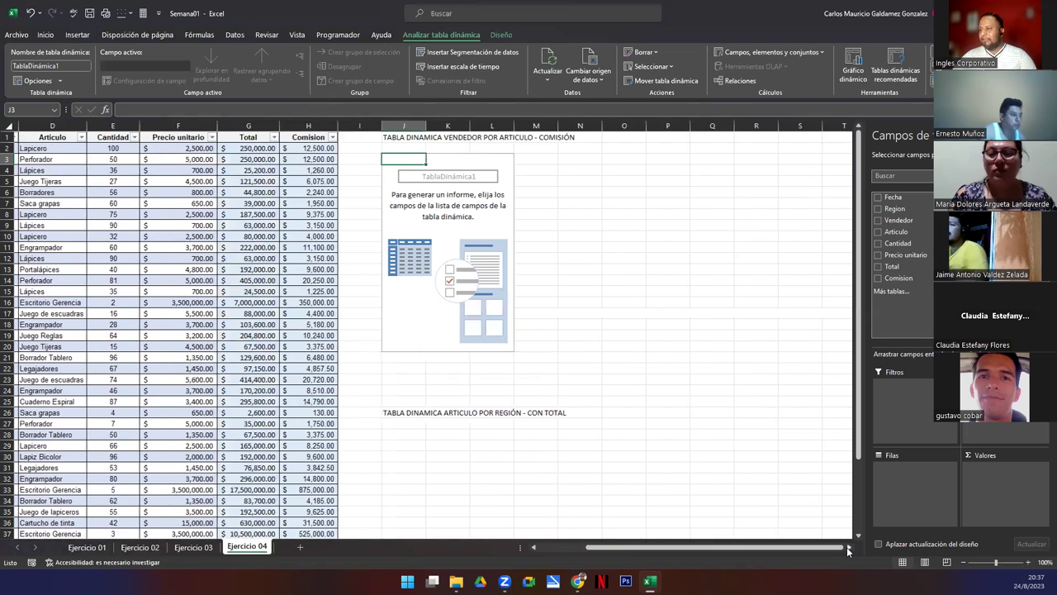
pyautogui.click(848, 547)
pyautogui.click(848, 548)
pyautogui.click(848, 547)
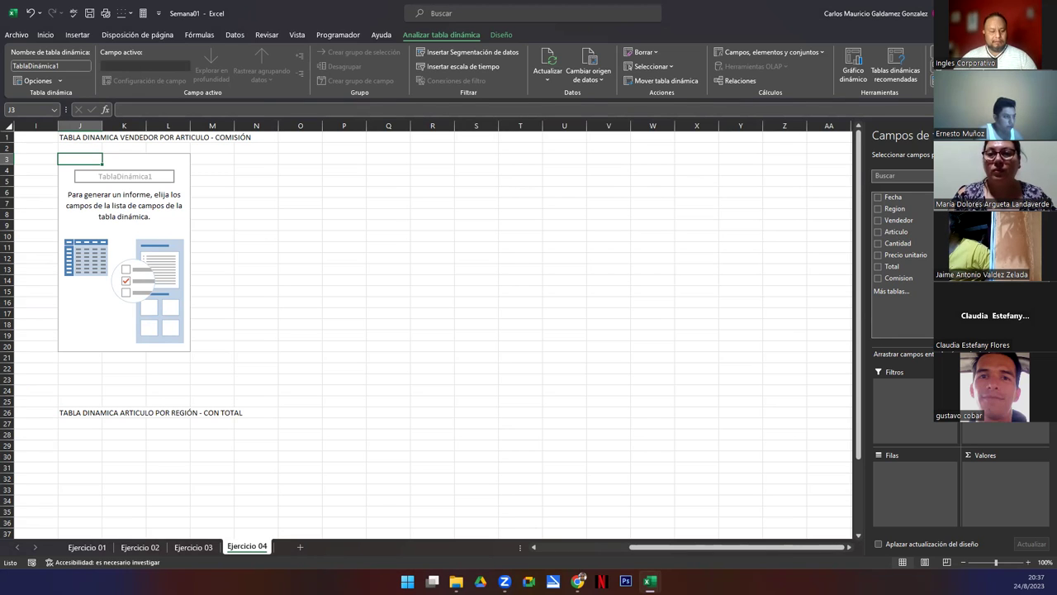
pyautogui.press('super')
pyautogui.click(80, 159)
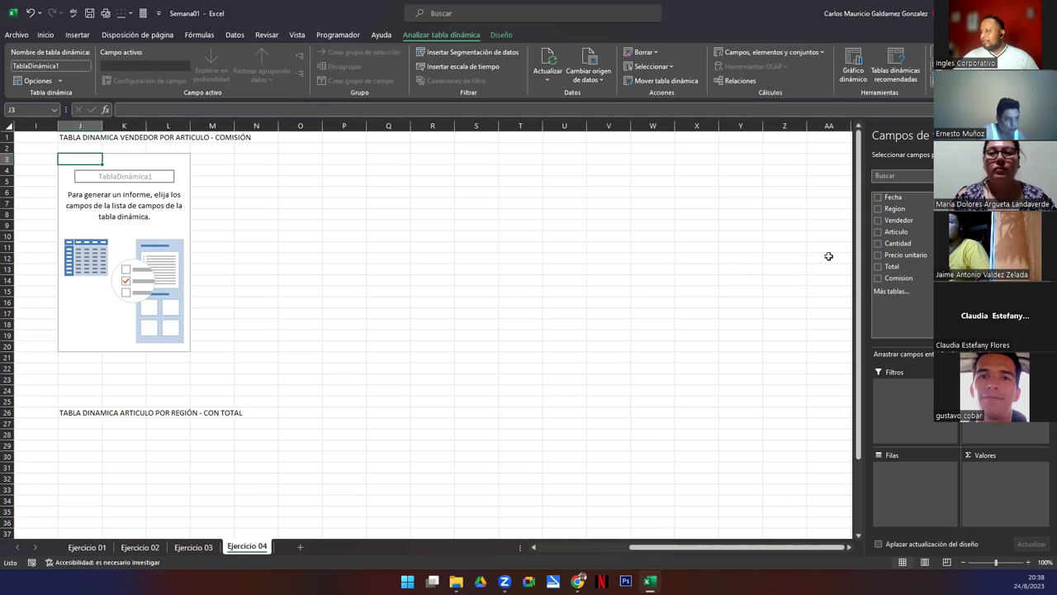
pyautogui.moveTo(900, 223); pyautogui.dragTo(921, 475)
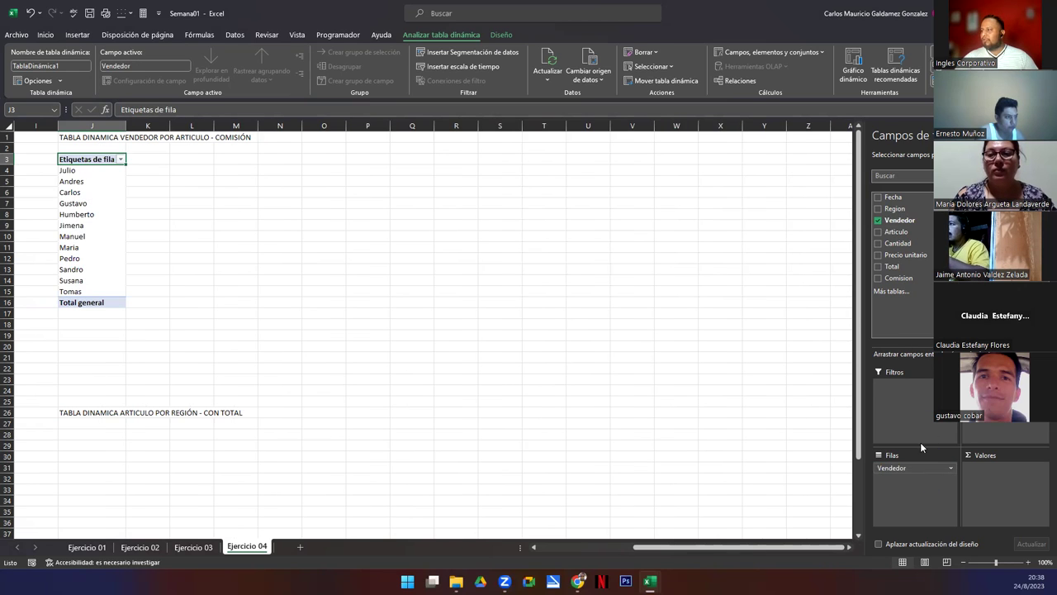
pyautogui.moveTo(901, 235); pyautogui.dragTo(1004, 424)
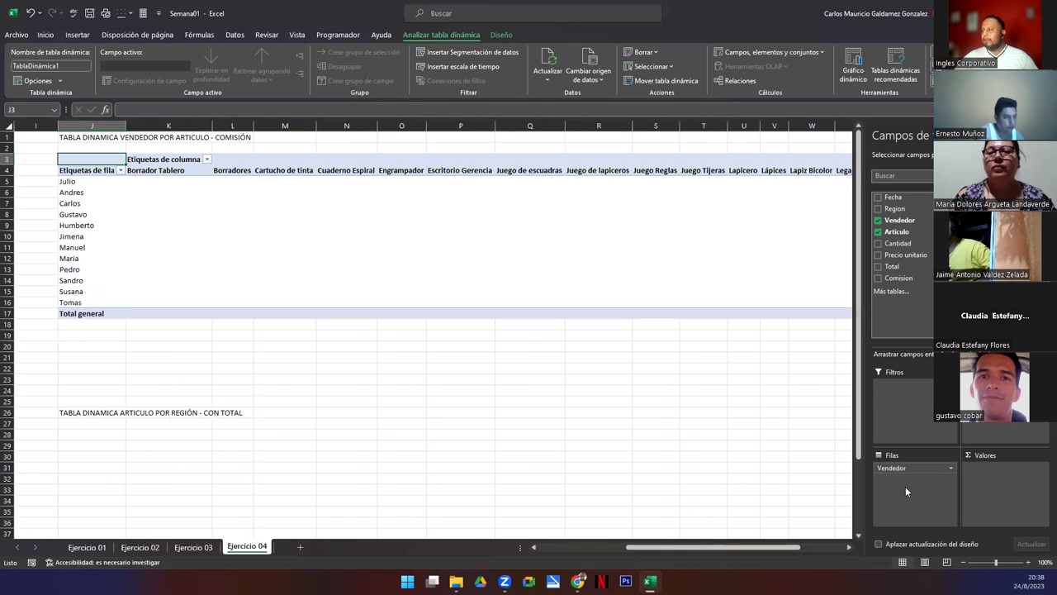
# Swap the pivot fields to Articulo rows and Vendedor columns, agreeing to replace overlapped cells, and add Comision to the values.
pyautogui.click(850, 545)
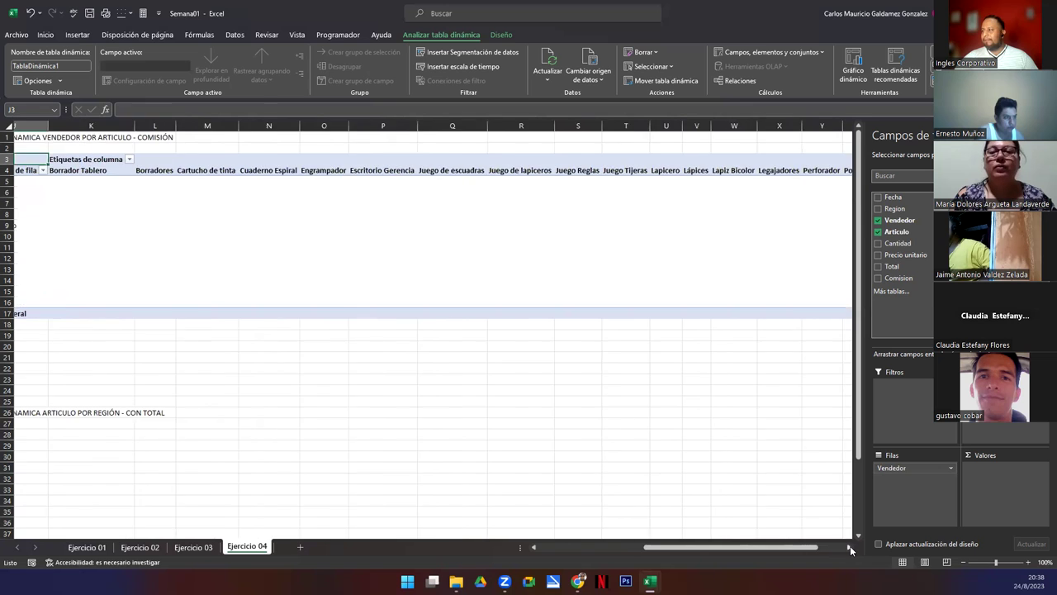
pyautogui.moveTo(784, 548); pyautogui.dragTo(764, 550)
pyautogui.click(850, 546)
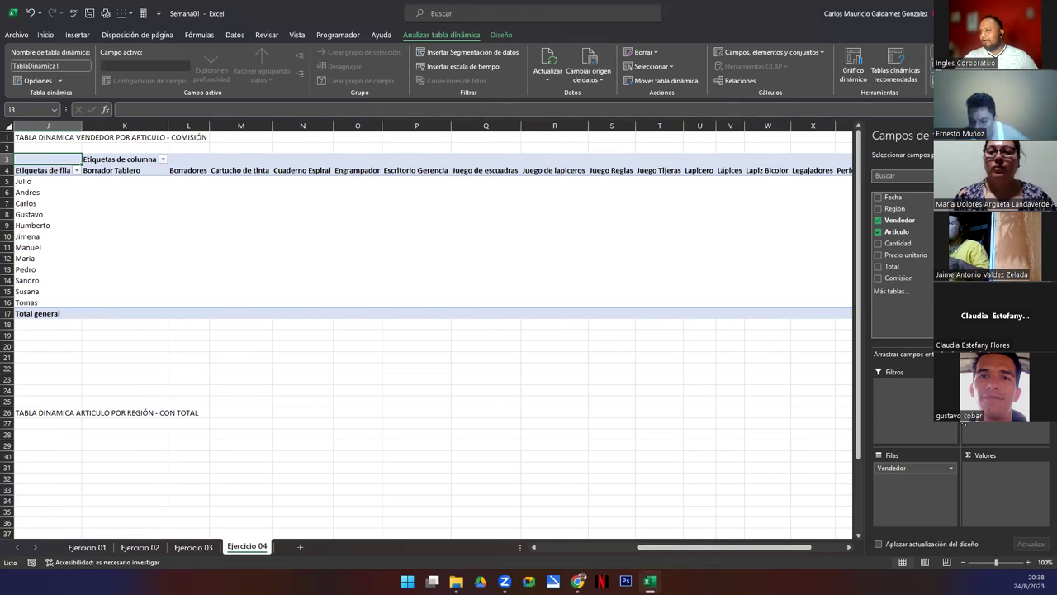
pyautogui.moveTo(991, 385); pyautogui.dragTo(889, 466)
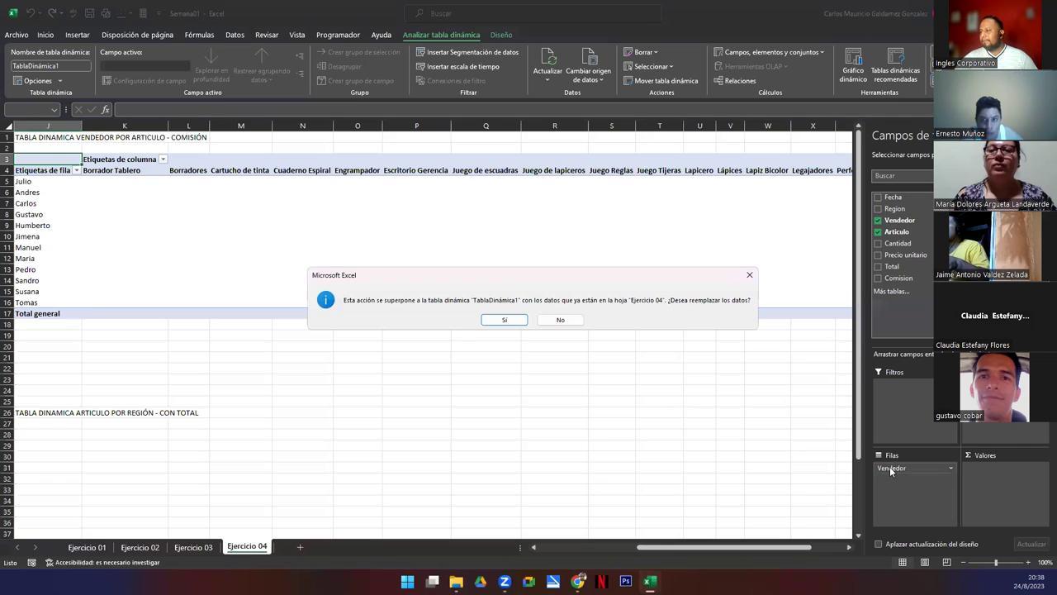
pyautogui.click(504, 320)
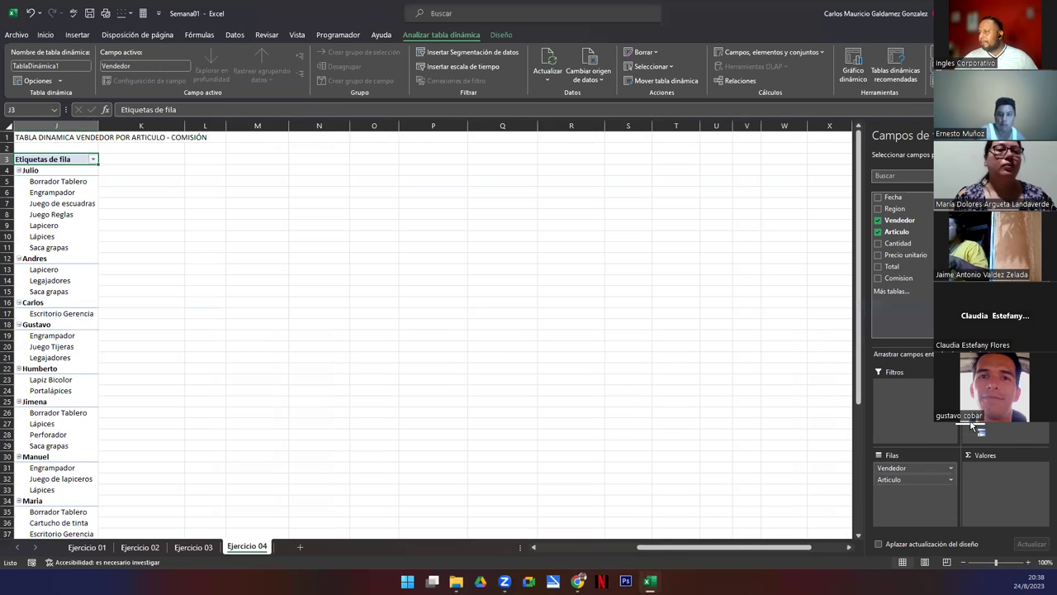
pyautogui.moveTo(972, 425); pyautogui.dragTo(972, 424)
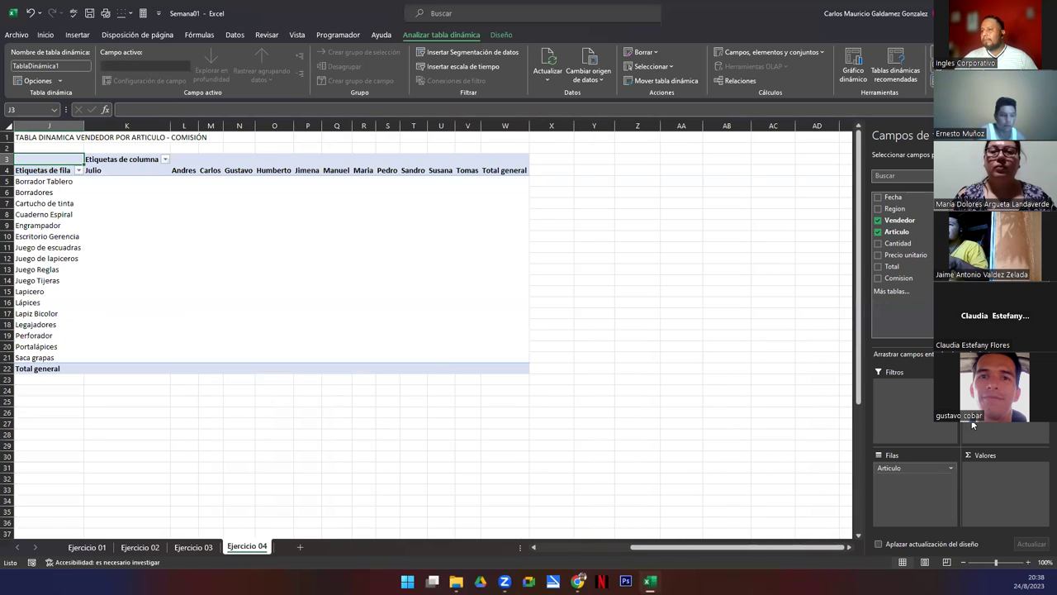
pyautogui.click(533, 547)
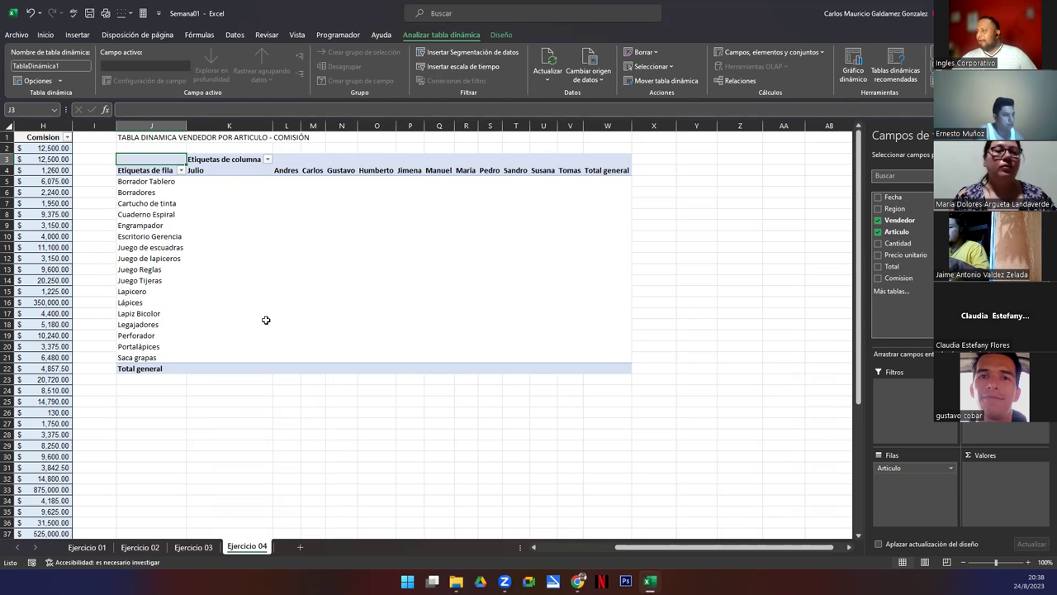
pyautogui.moveTo(888, 280); pyautogui.dragTo(991, 480)
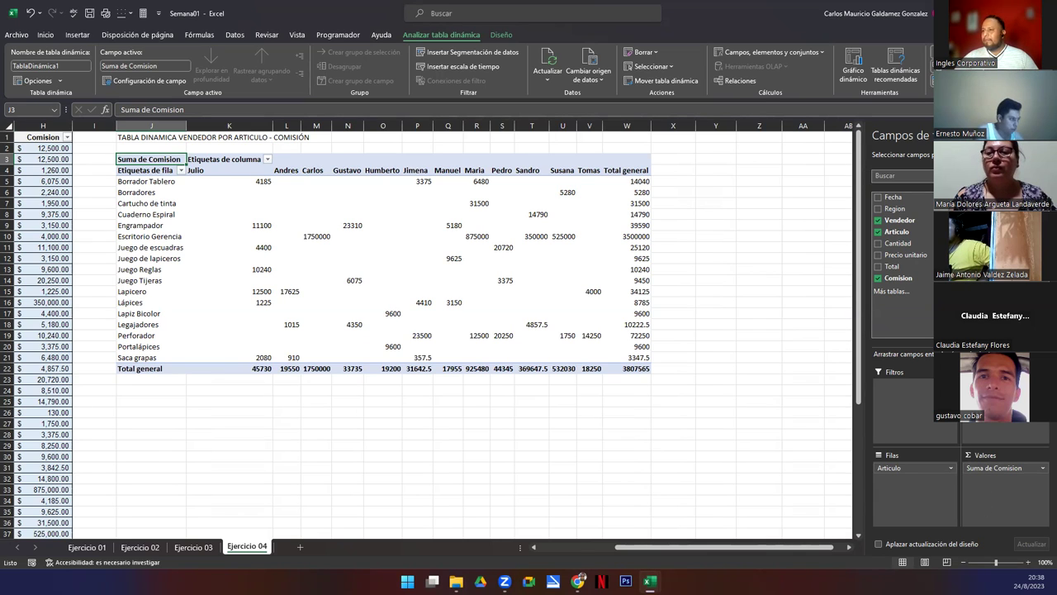
# Format all the pivot table's commission values, including the grand totals, in the Contabilidad number format with the dollar sign.
pyautogui.click(236, 182)
pyautogui.moveTo(248, 182); pyautogui.dragTo(615, 367)
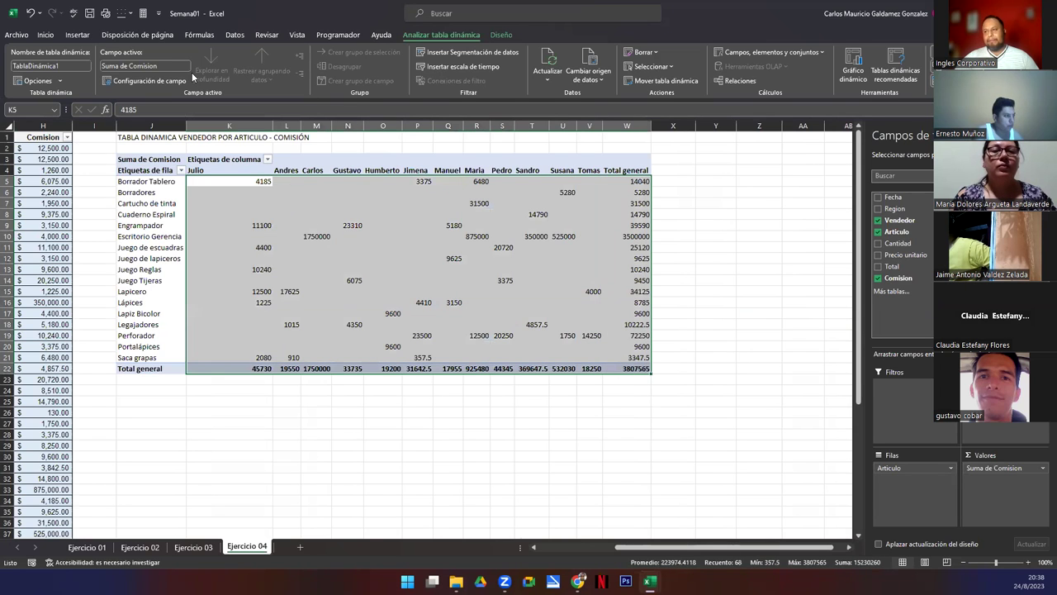
pyautogui.click(43, 34)
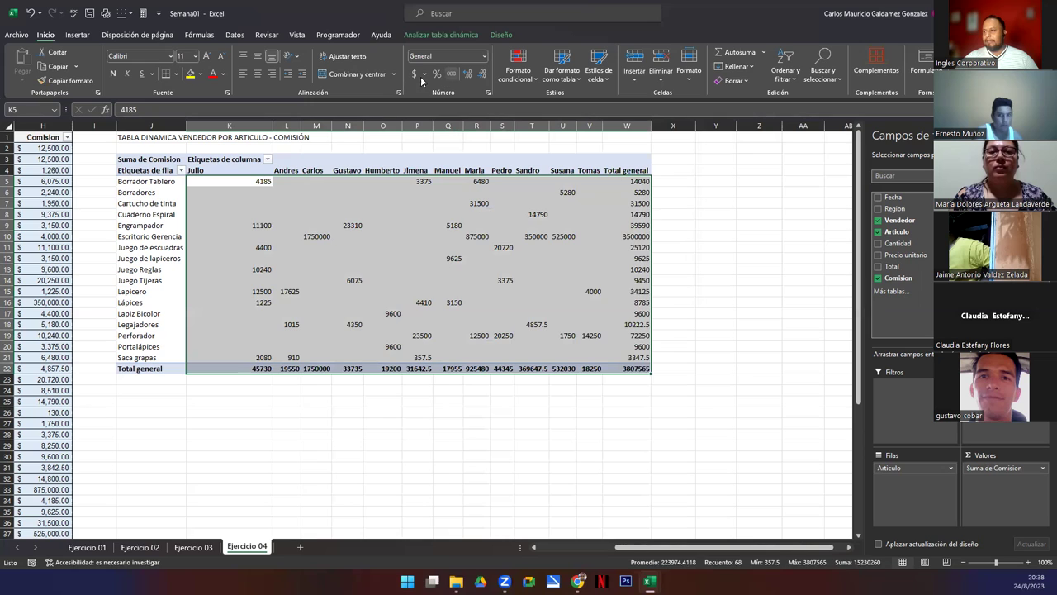
pyautogui.click(414, 74)
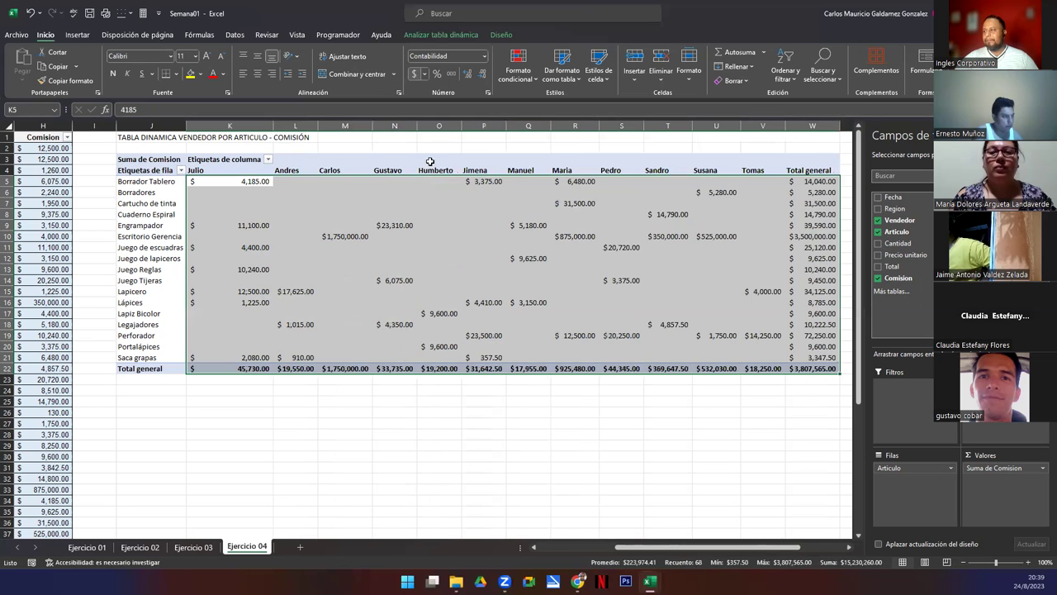
pyautogui.click(229, 293)
pyautogui.click(212, 238)
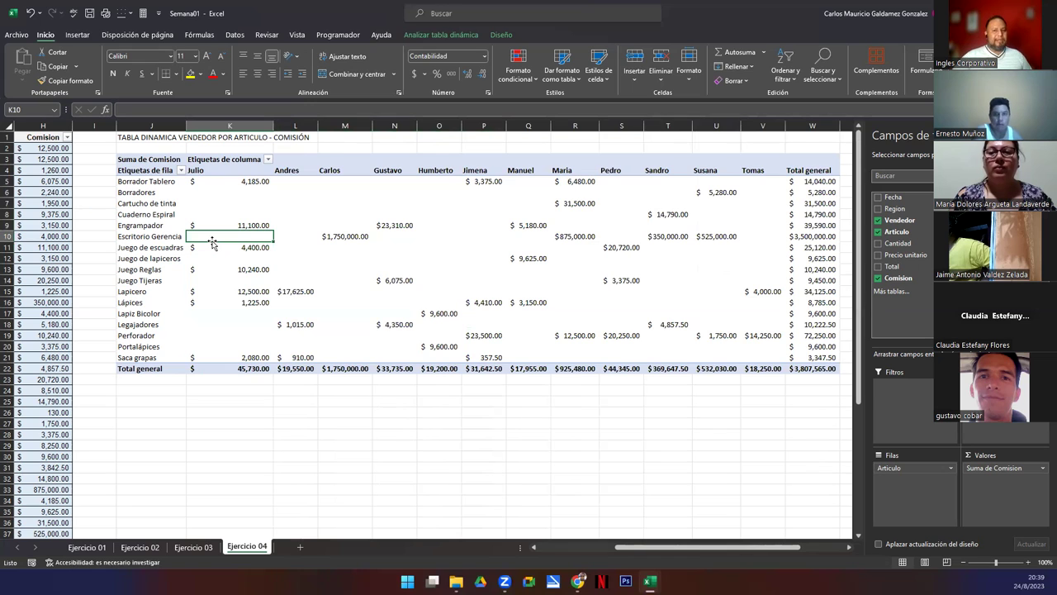
pyautogui.click(313, 280)
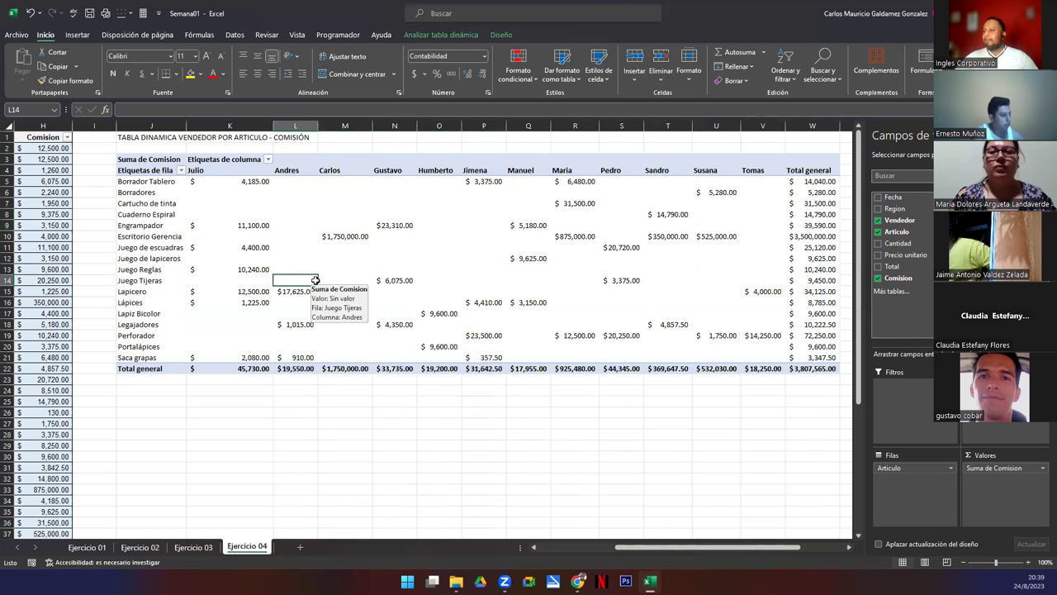
# Examine the pivot table's article rows, vendor columns, commission values and Total general row and column.
pyautogui.moveTo(119, 181); pyautogui.dragTo(134, 357)
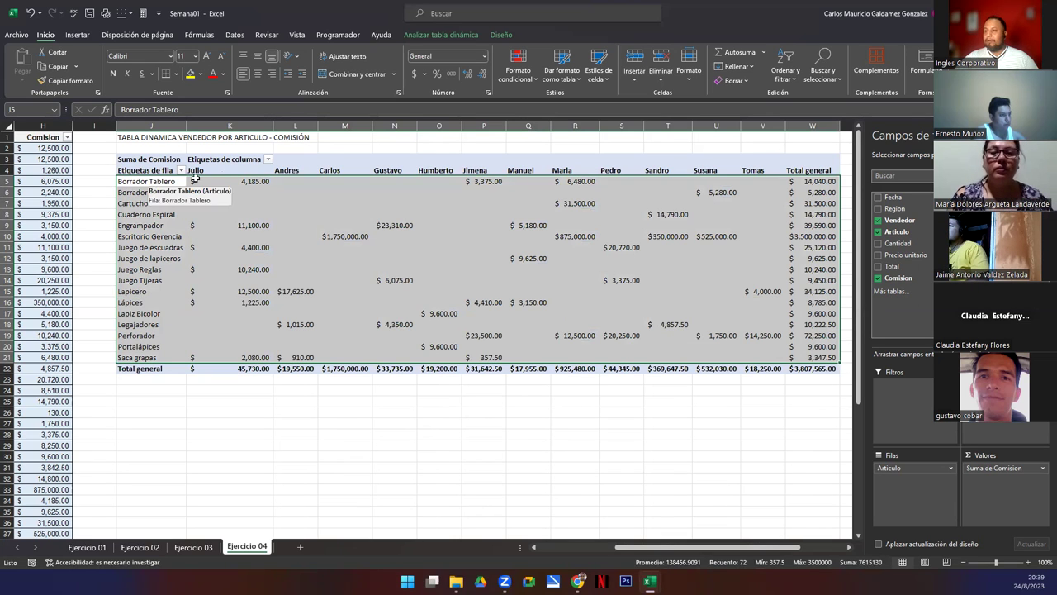
pyautogui.moveTo(213, 170); pyautogui.dragTo(772, 170)
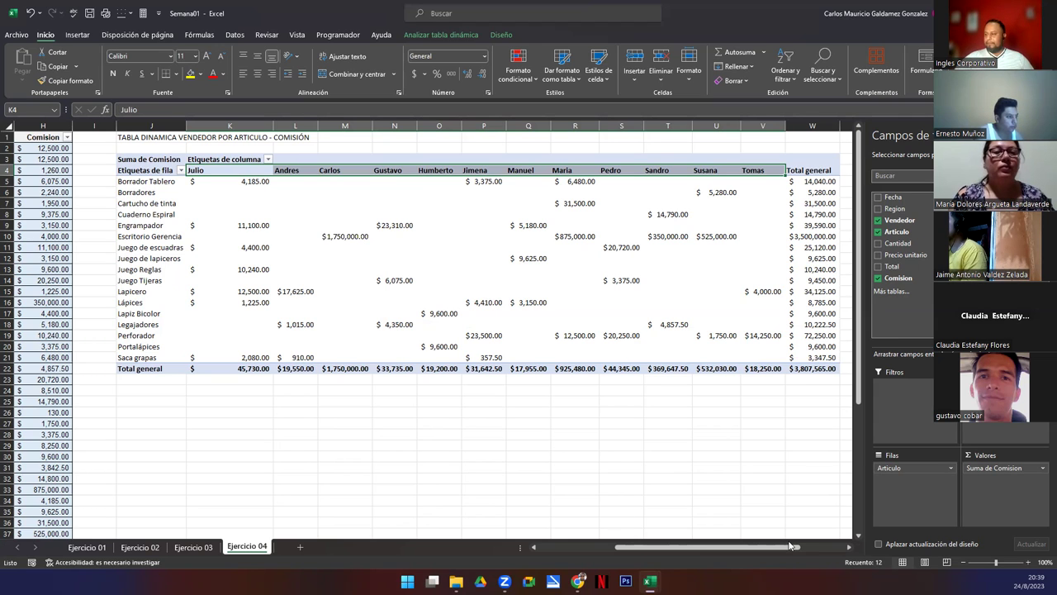
pyautogui.click(848, 547)
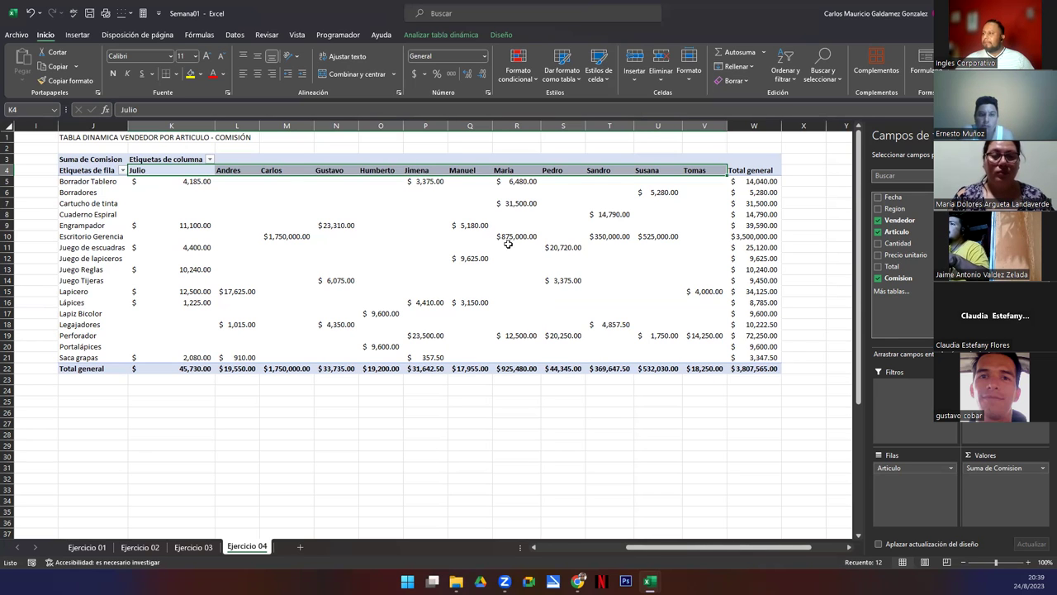
pyautogui.click(441, 283)
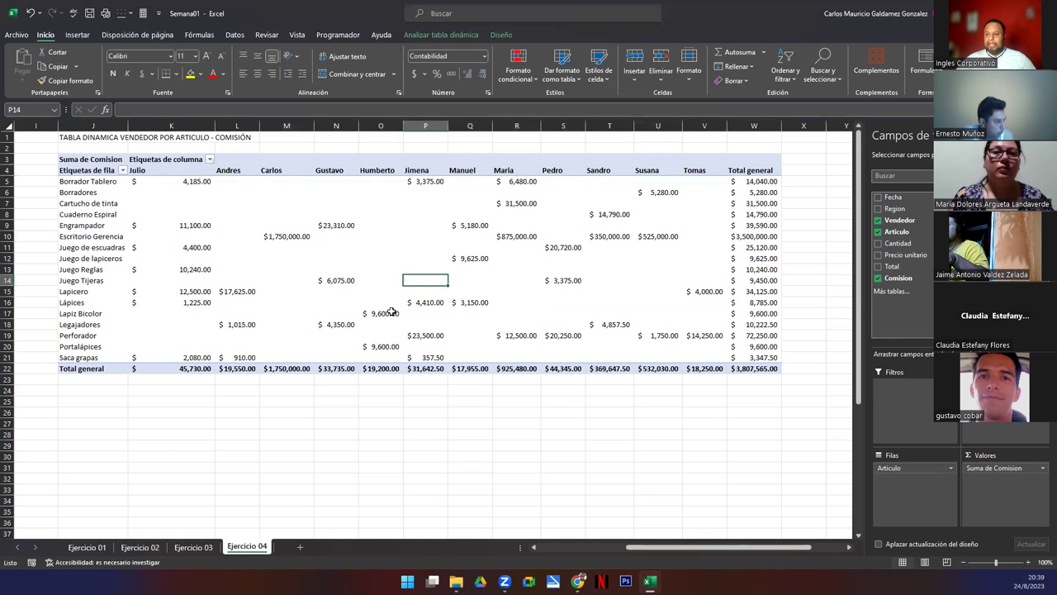
pyautogui.click(61, 368)
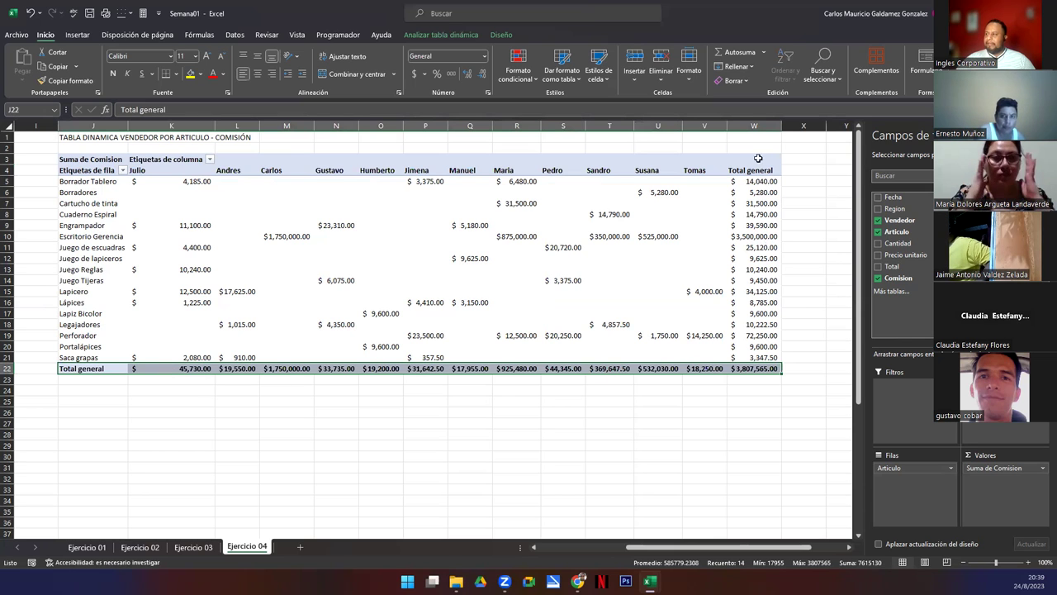
pyautogui.click(754, 166)
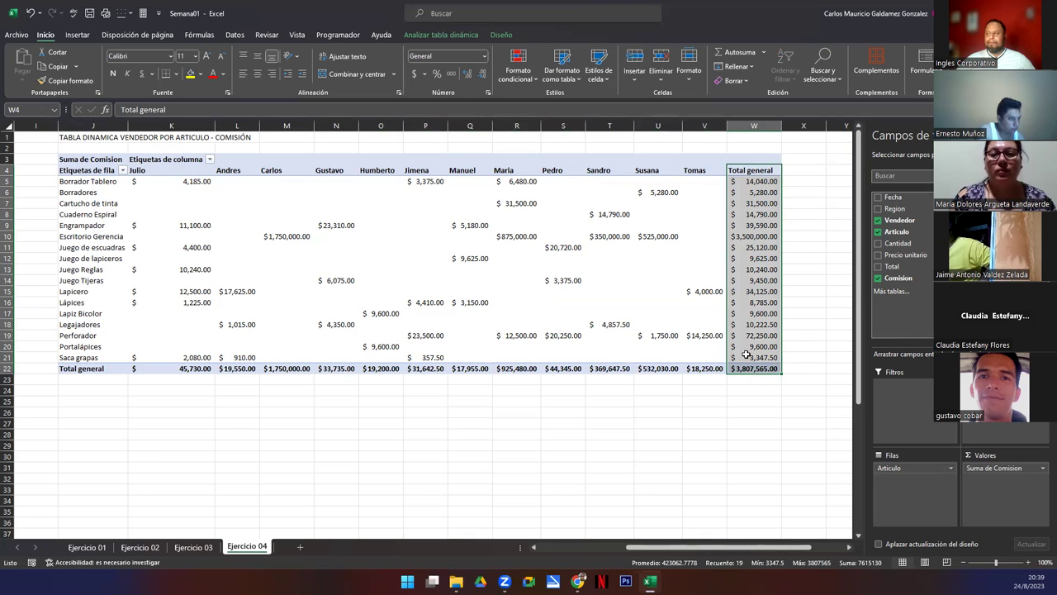
pyautogui.moveTo(177, 171); pyautogui.dragTo(310, 204)
pyautogui.moveTo(518, 302); pyautogui.dragTo(691, 358)
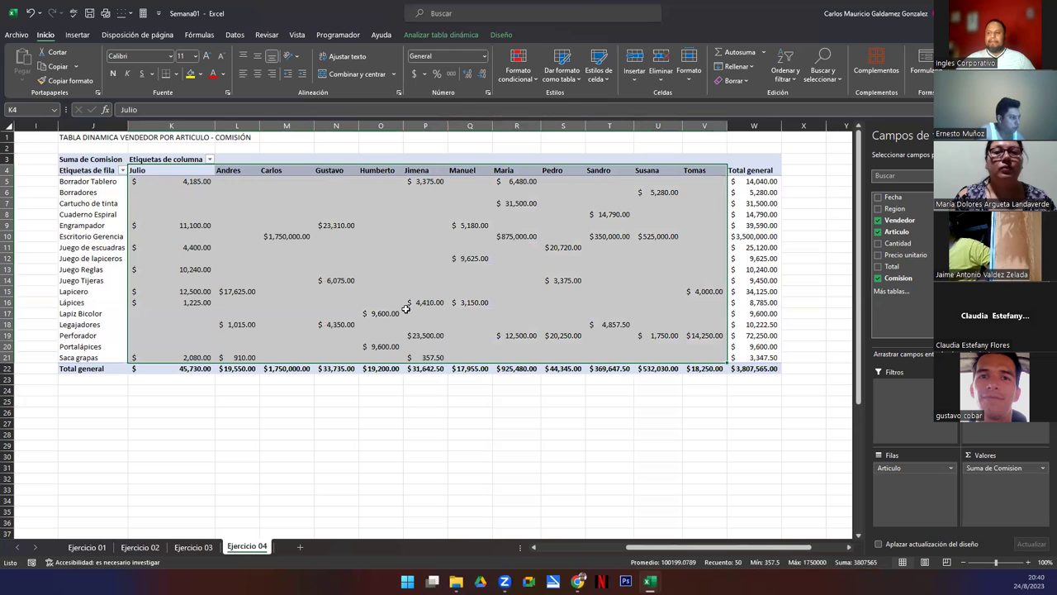
pyautogui.moveTo(152, 178); pyautogui.dragTo(712, 356)
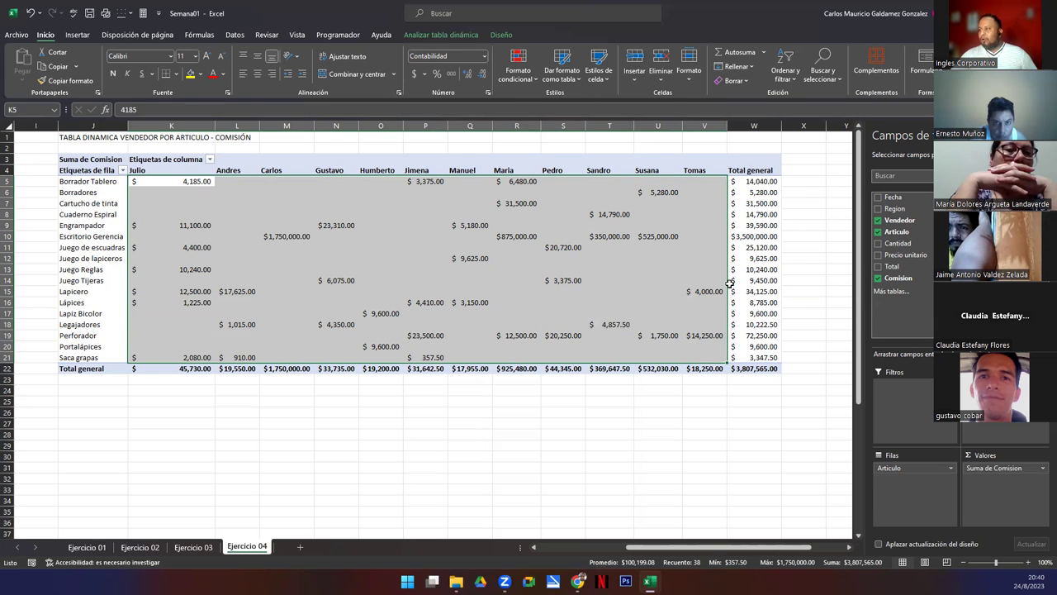
pyautogui.click(738, 183)
pyautogui.moveTo(746, 214); pyautogui.dragTo(758, 360)
pyautogui.click(465, 282)
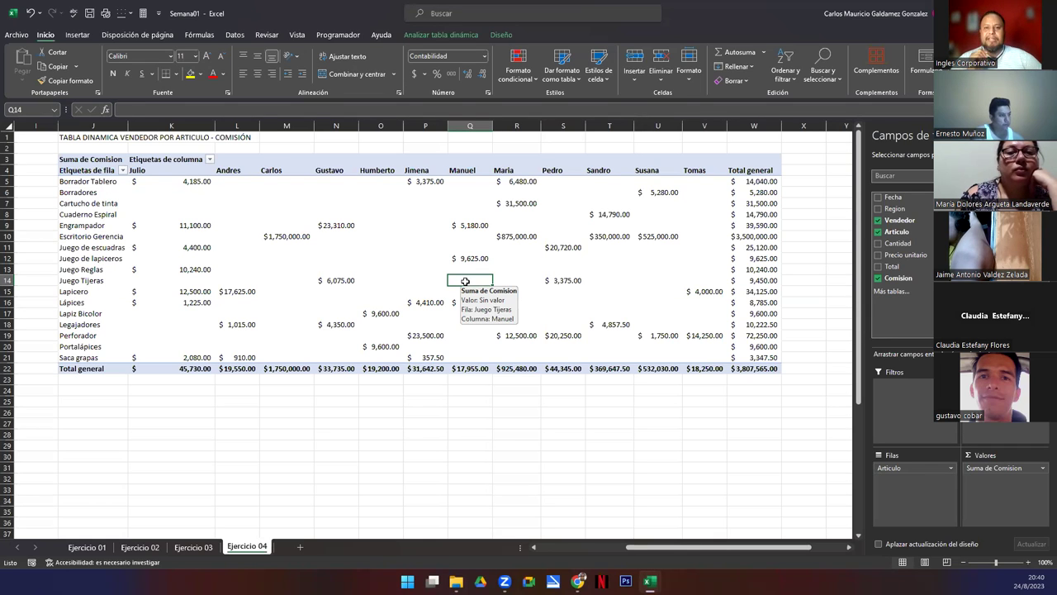
pyautogui.click(381, 258)
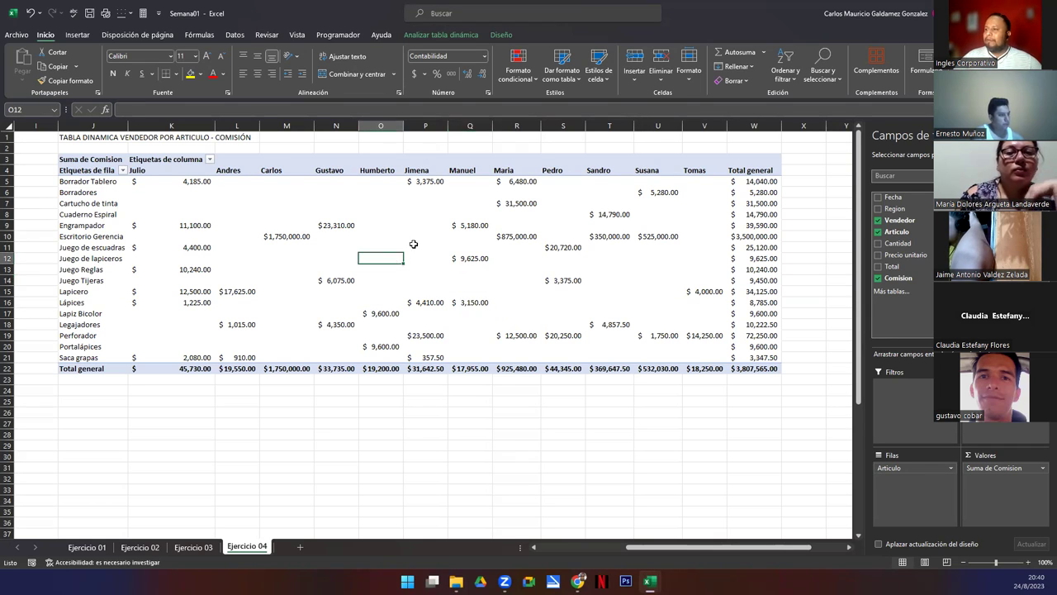
pyautogui.click(292, 267)
pyautogui.click(466, 258)
pyautogui.click(230, 223)
pyautogui.click(424, 257)
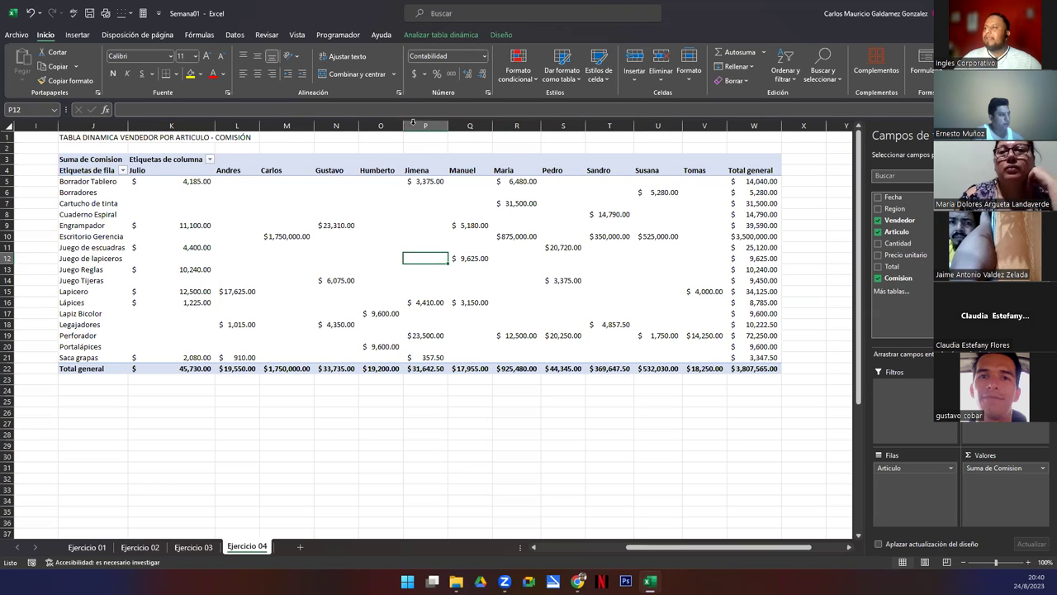
# Hide the pivot table's row and column field headers and show them again.
pyautogui.click(430, 35)
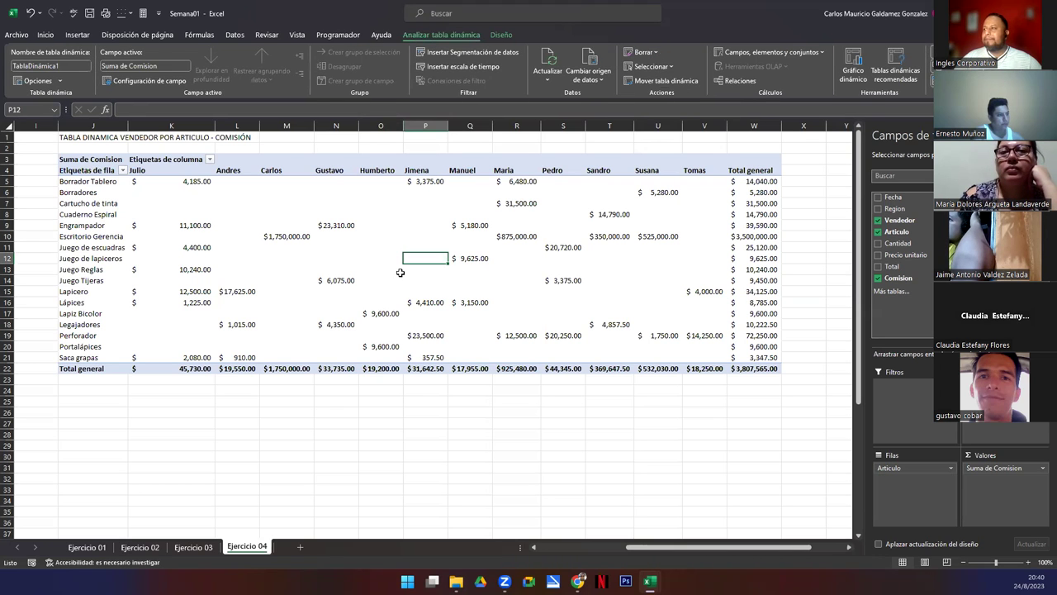
pyautogui.moveTo(400, 274)
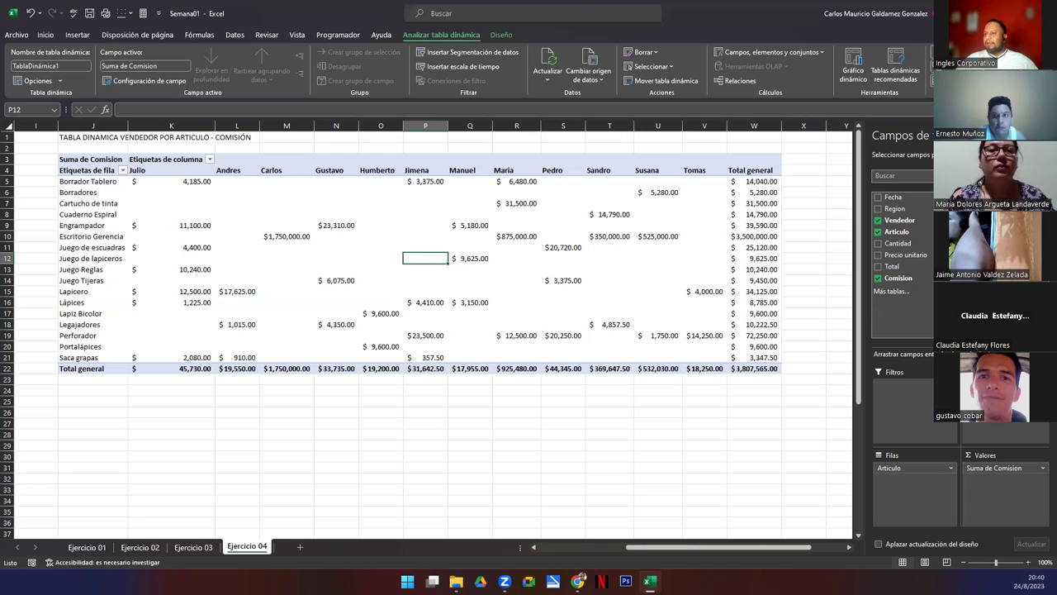
pyautogui.click(1042, 135)
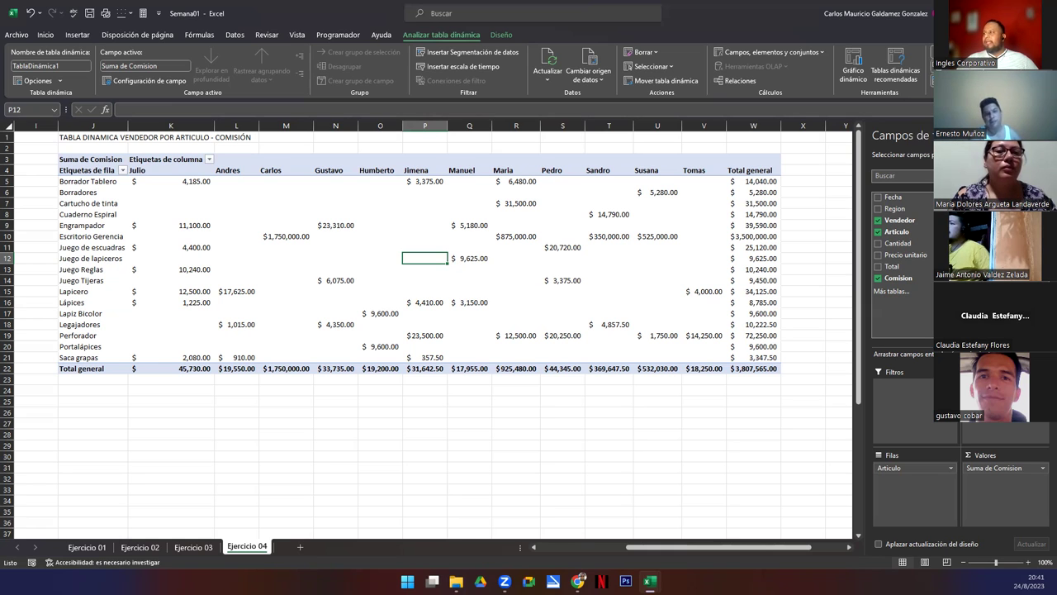
pyautogui.click(991, 80)
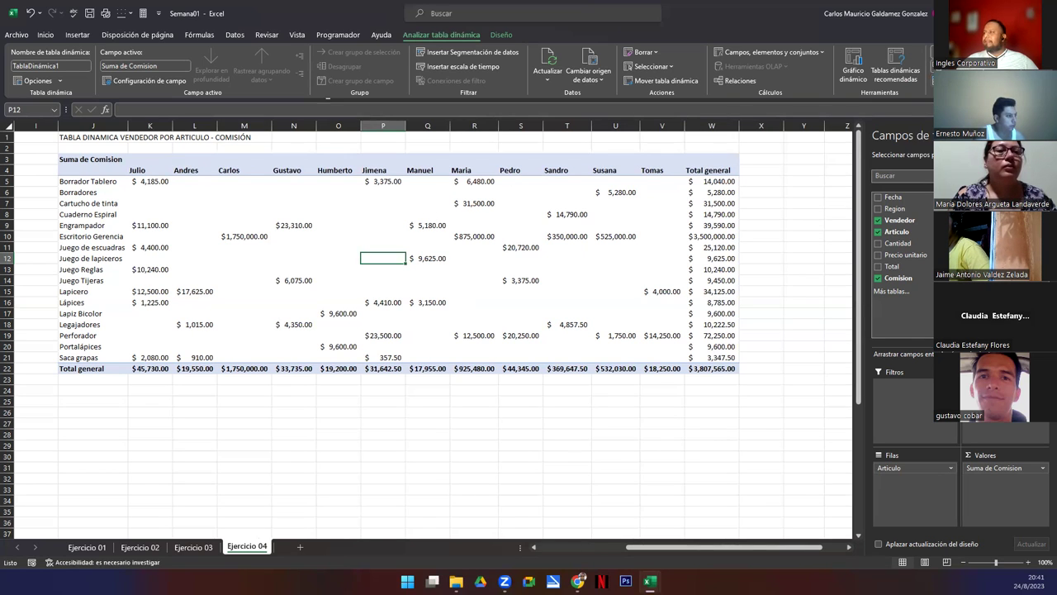
pyautogui.click(949, 80)
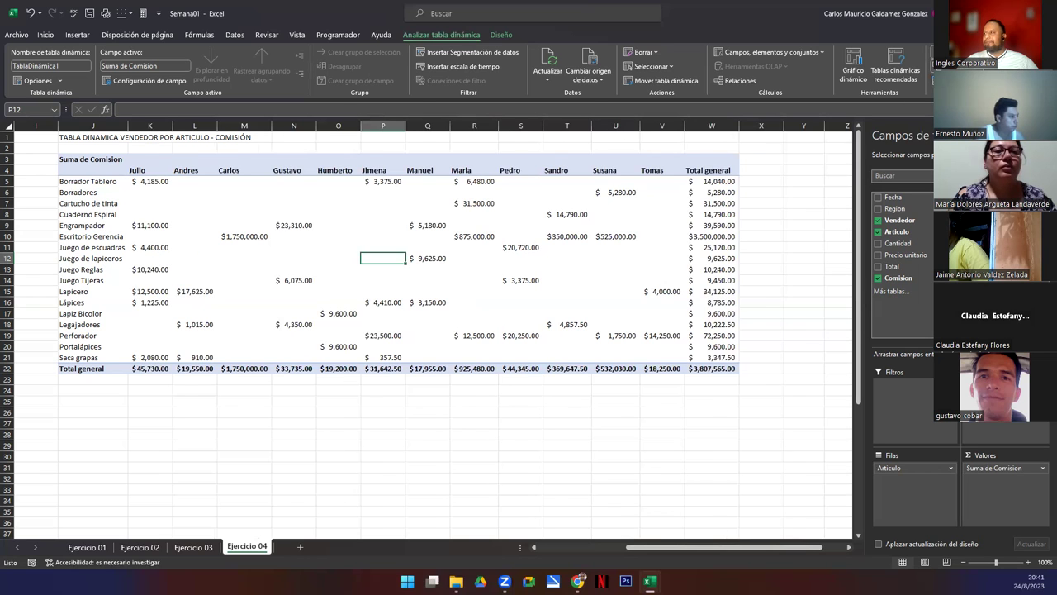
pyautogui.click(174, 224)
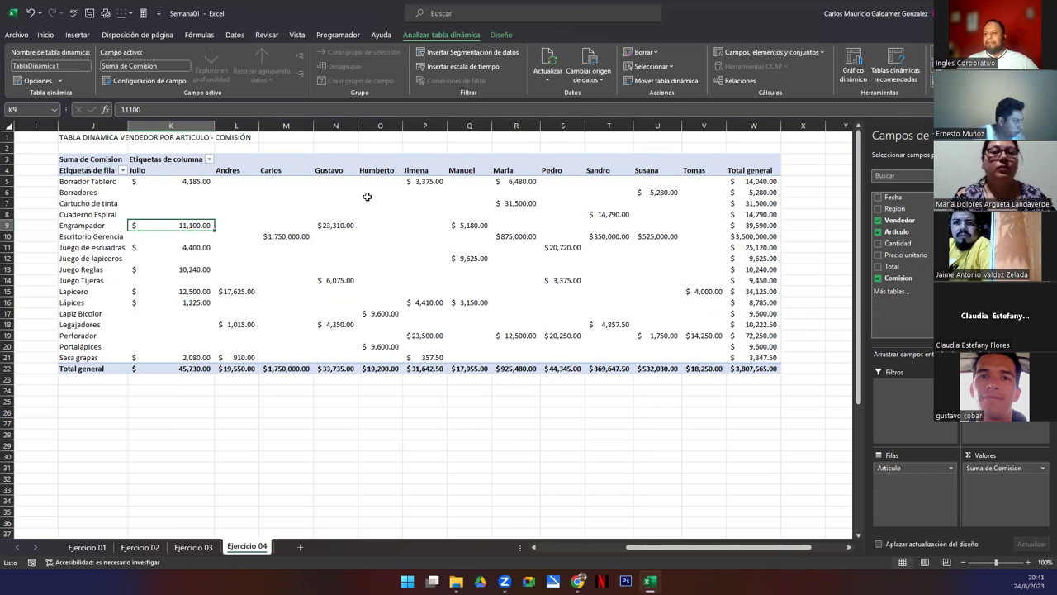
# Rename the pivot table as VendedorXArticulo.
pyautogui.click(74, 66)
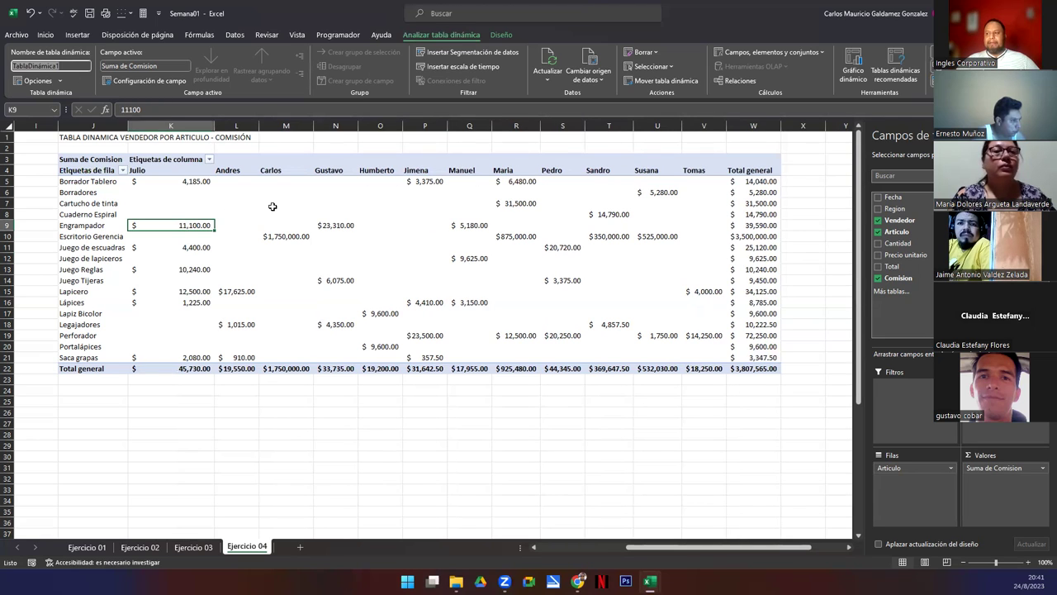
pyautogui.click(273, 206)
pyautogui.click(69, 66)
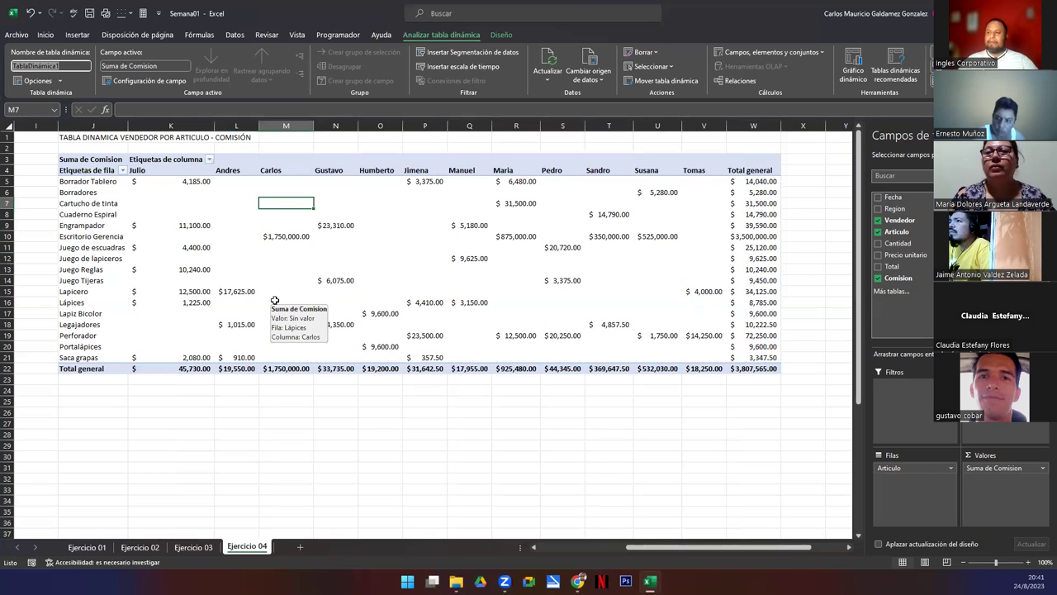
pyautogui.press('BackSpace')
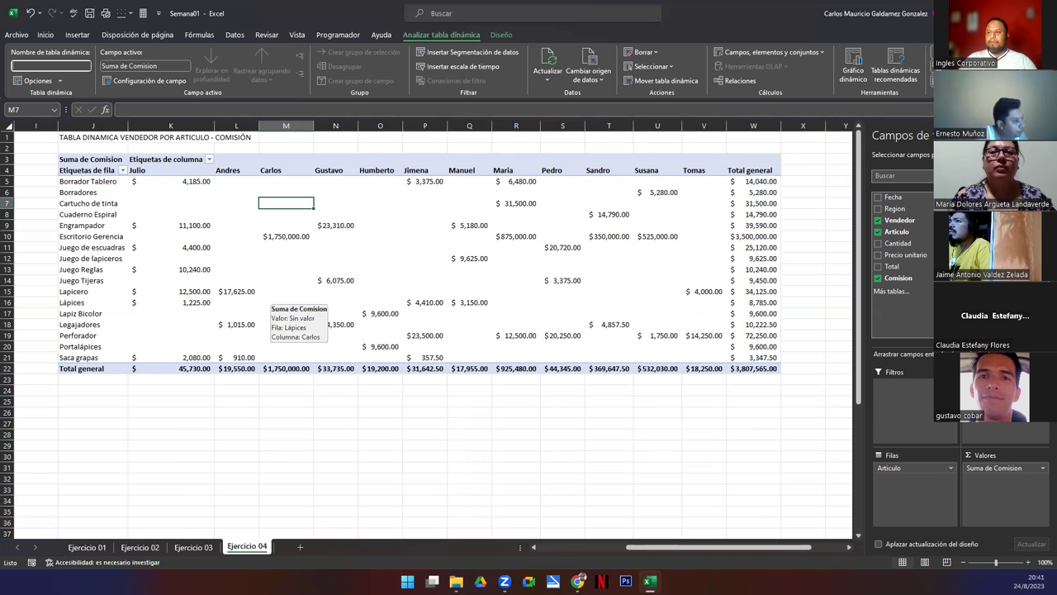
pyautogui.write('VentaXArticulo')
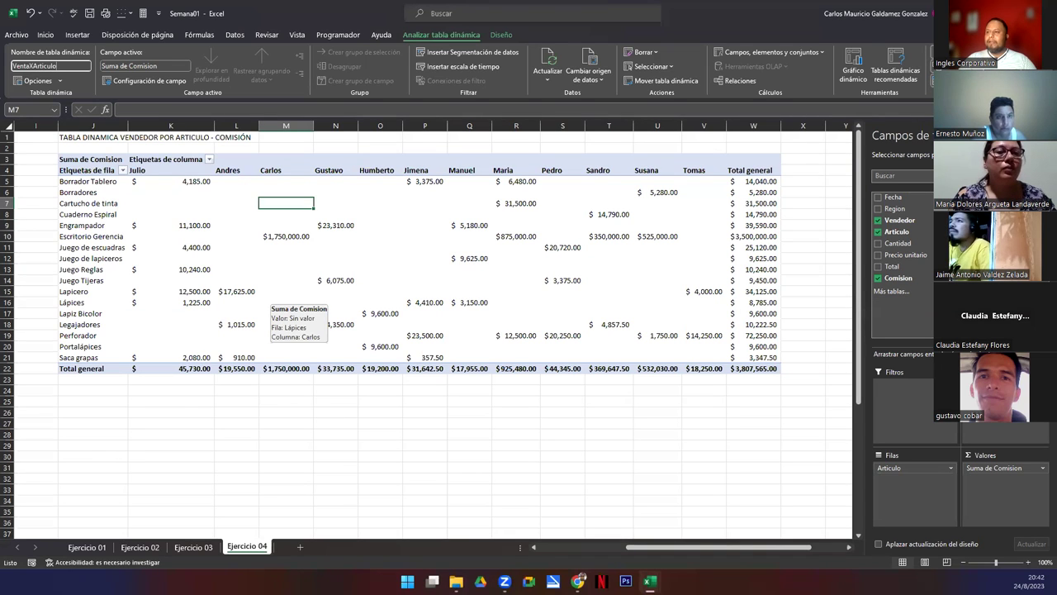
pyautogui.press('BackSpace')
pyautogui.press('BackSpace')
pyautogui.press('BackSpace')
pyautogui.press('BackSpace')
pyautogui.press('BackSpace')
pyautogui.press('BackSpace')
pyautogui.press('BackSpace')
pyautogui.press('BackSpace')
pyautogui.press('BackSpace')
pyautogui.press('BackSpace')
pyautogui.press('BackSpace')
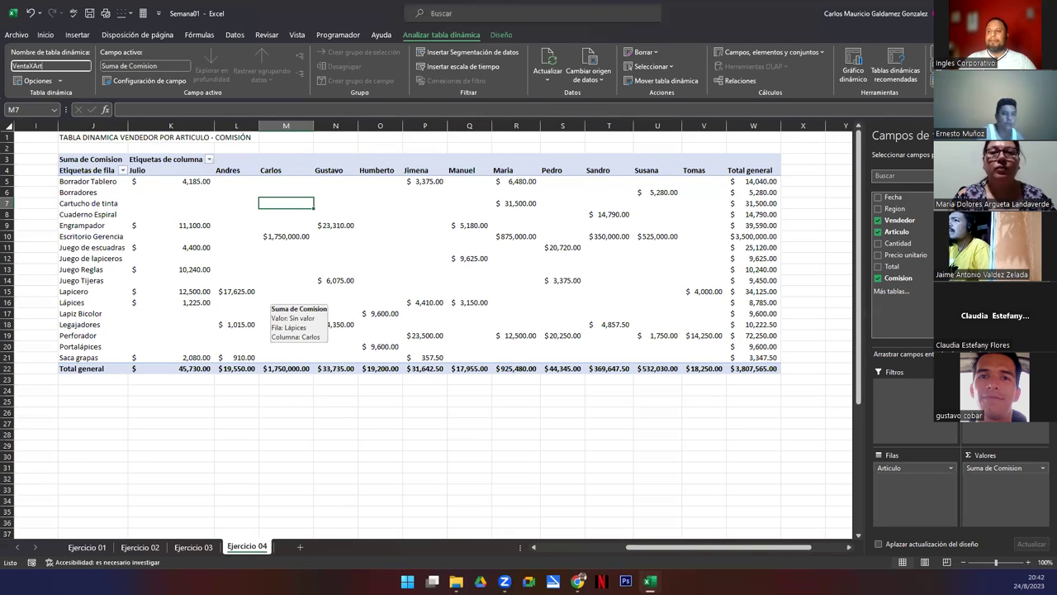
pyautogui.write('ded')
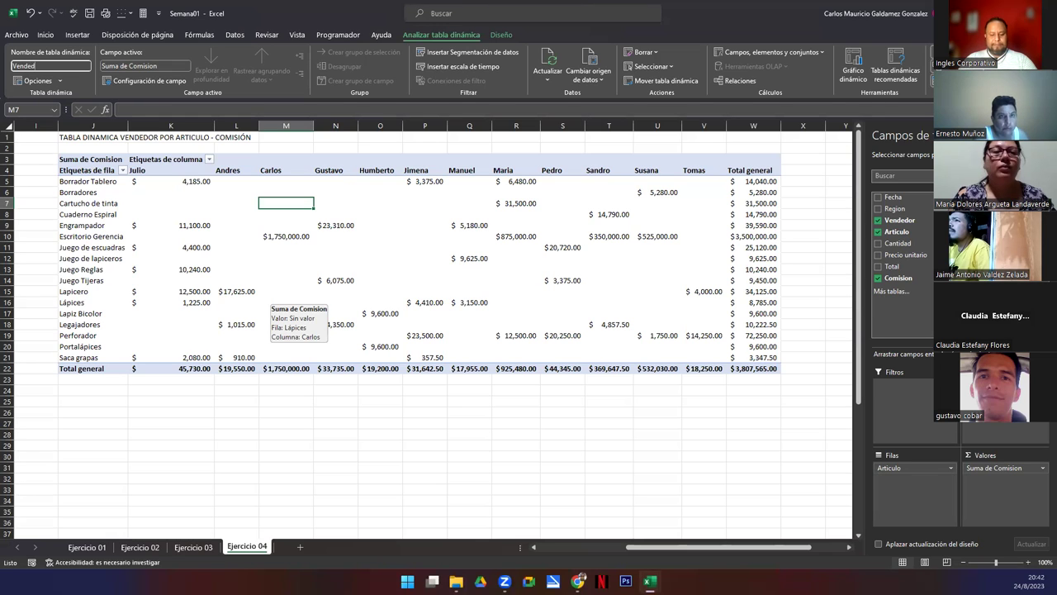
pyautogui.write('orXArticulo')
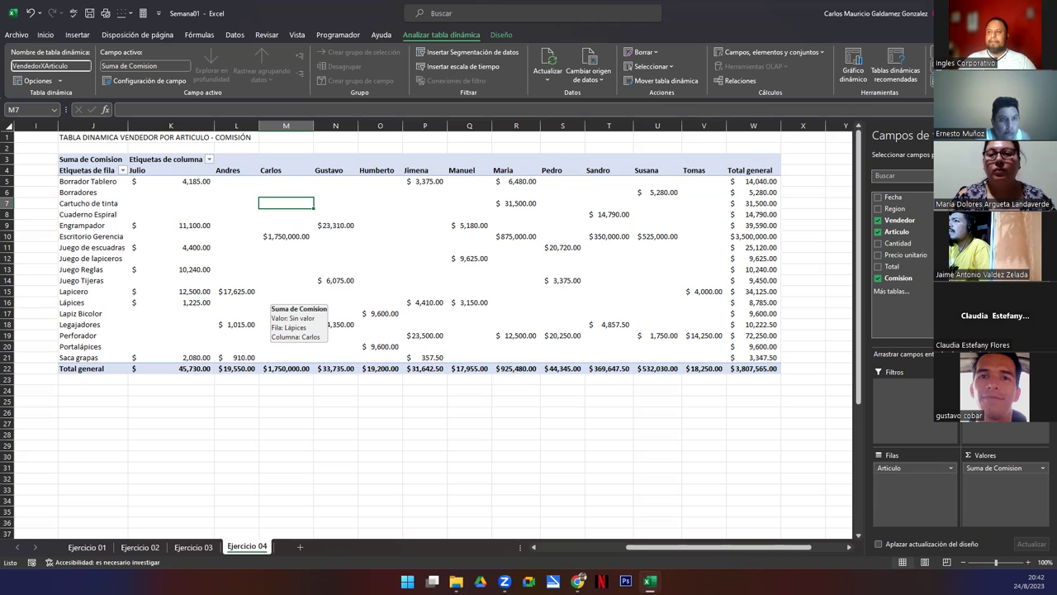
pyautogui.press('Return')
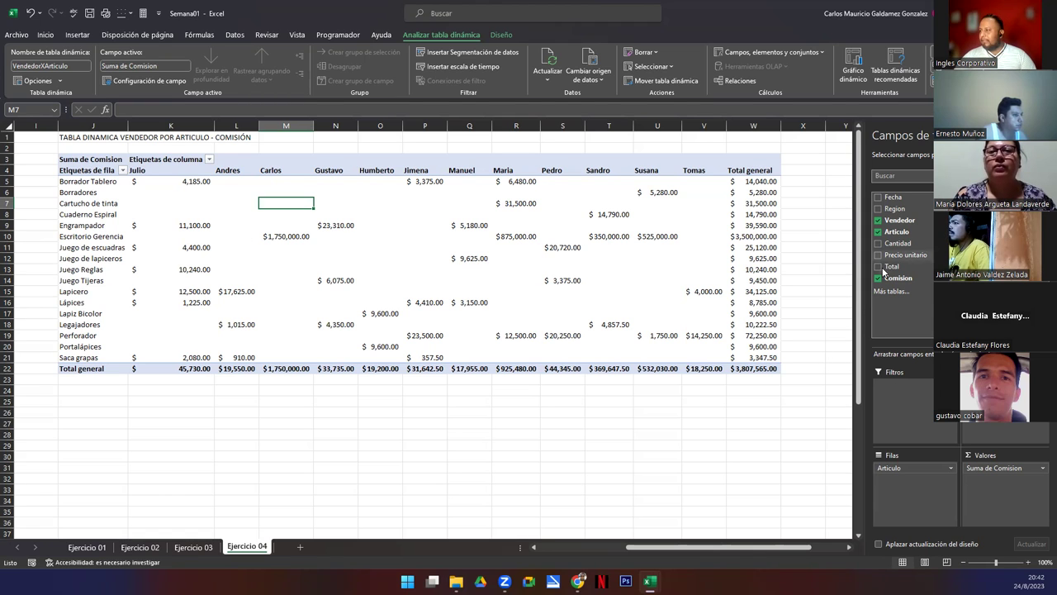
# Extend the pivot table's name to VendedorXArticuloCom.
pyautogui.click(72, 66)
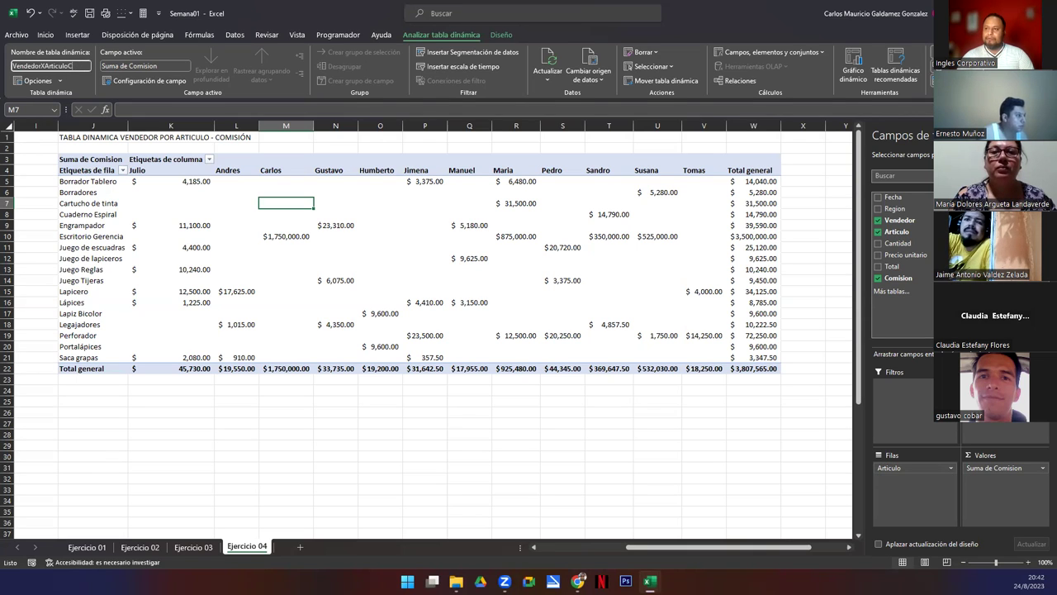
pyautogui.write('Com')
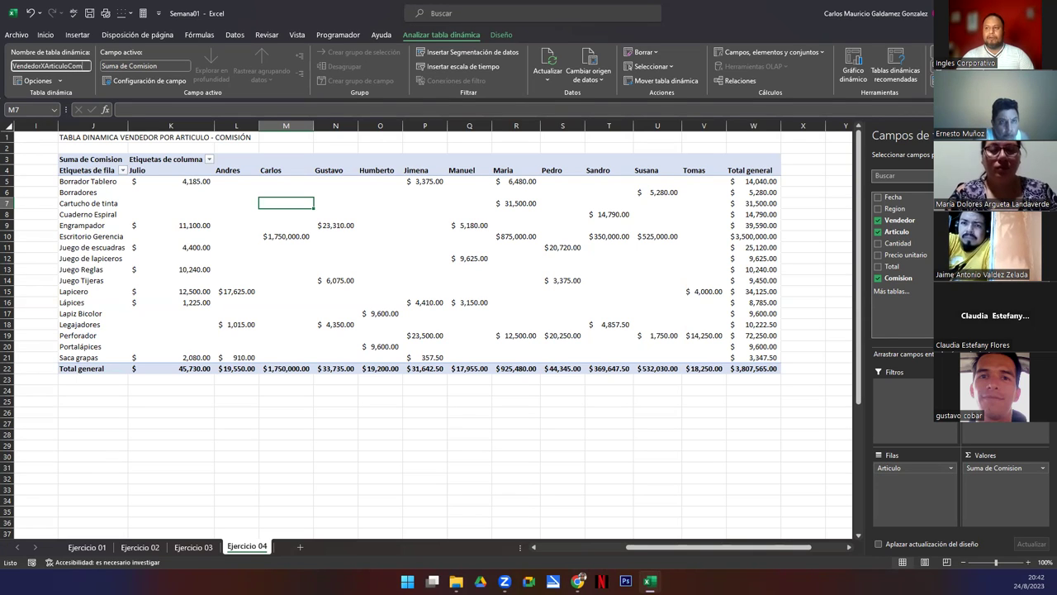
pyautogui.press('Return')
pyautogui.click(271, 322)
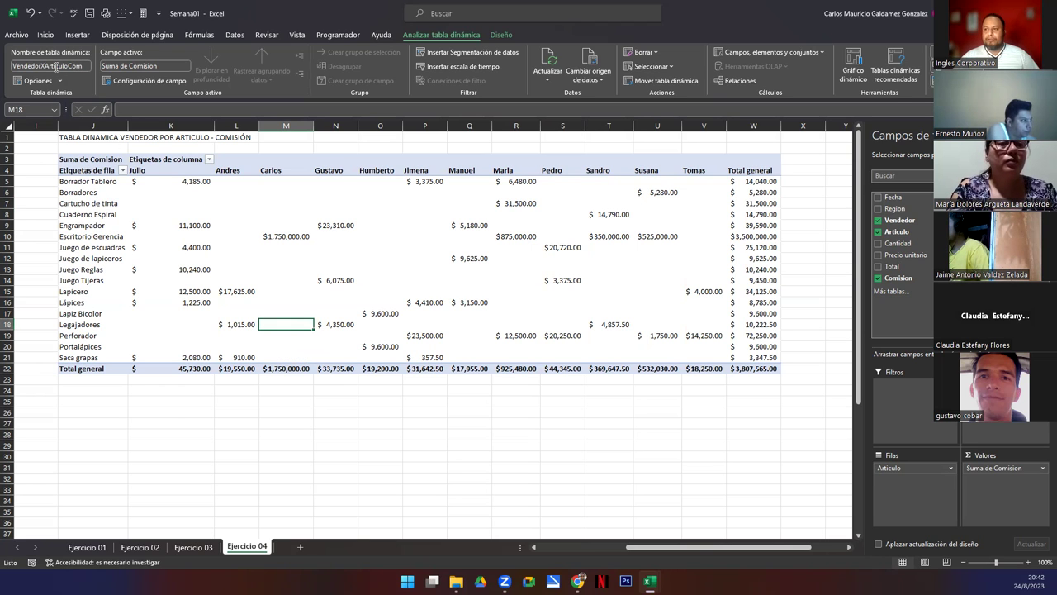
pyautogui.click(249, 271)
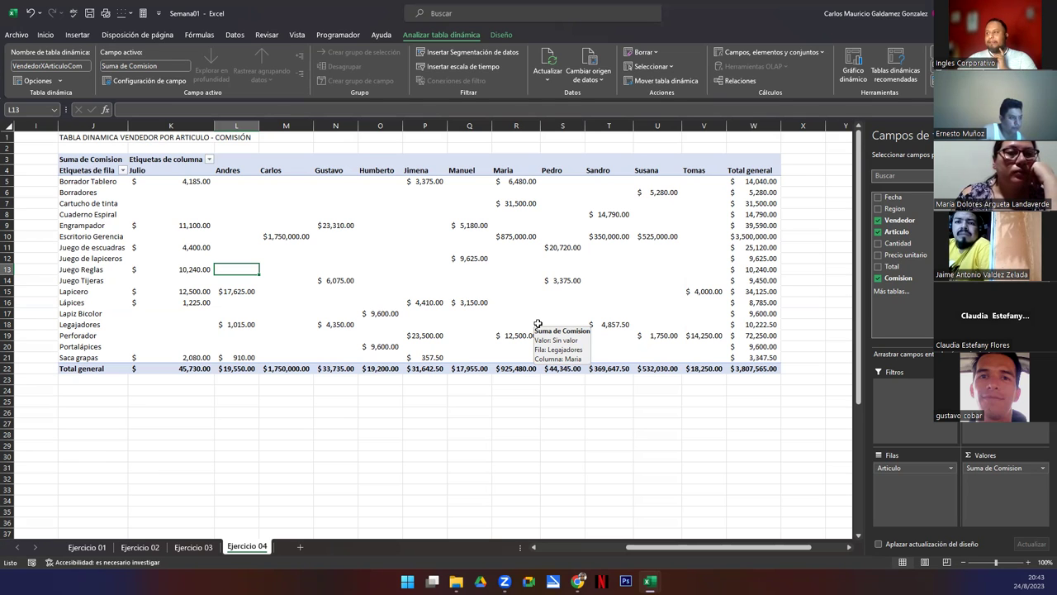
pyautogui.click(450, 55)
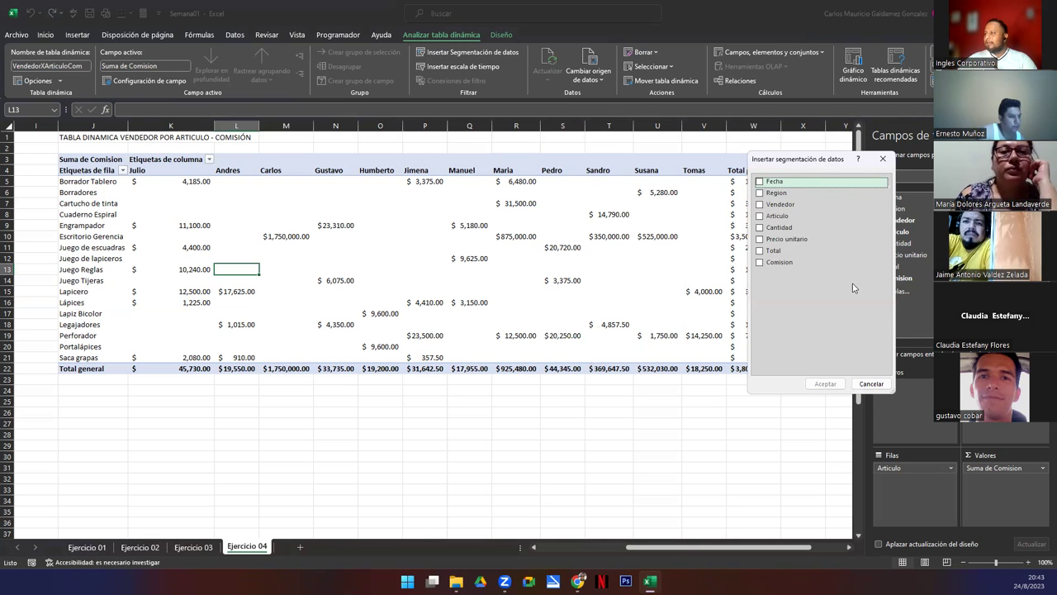
pyautogui.click(882, 158)
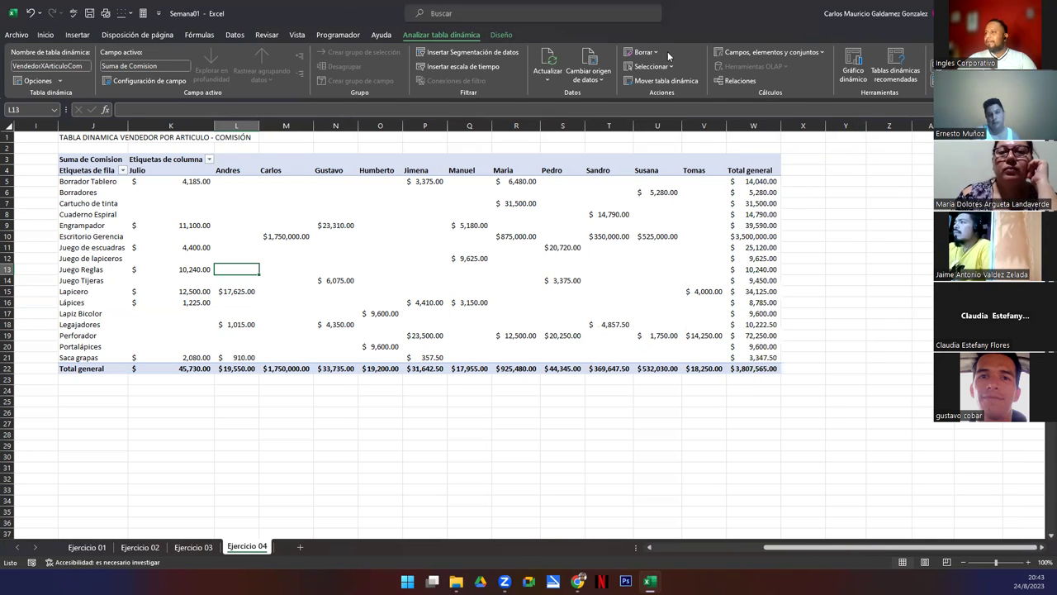
# Insert slicers for the Fecha and Region fields of the commission pivot table.
pyautogui.click(463, 53)
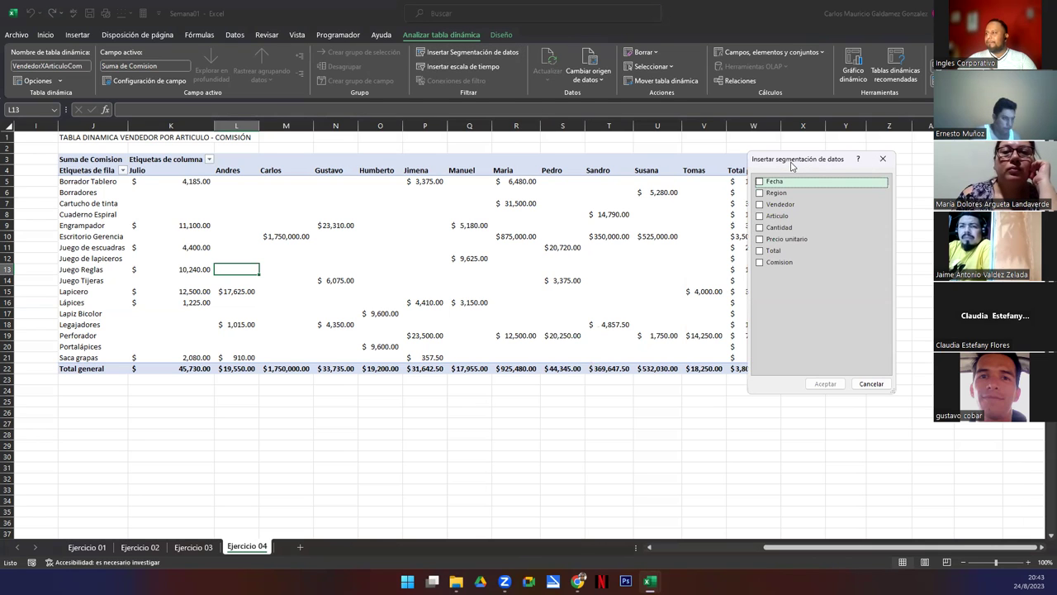
pyautogui.moveTo(791, 165); pyautogui.dragTo(848, 166)
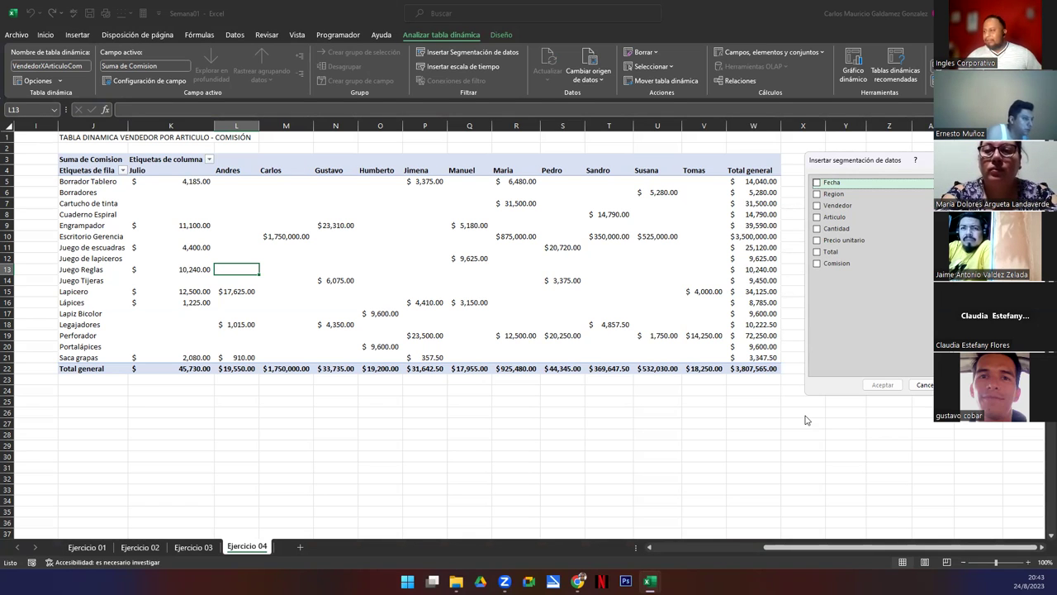
pyautogui.click(819, 195)
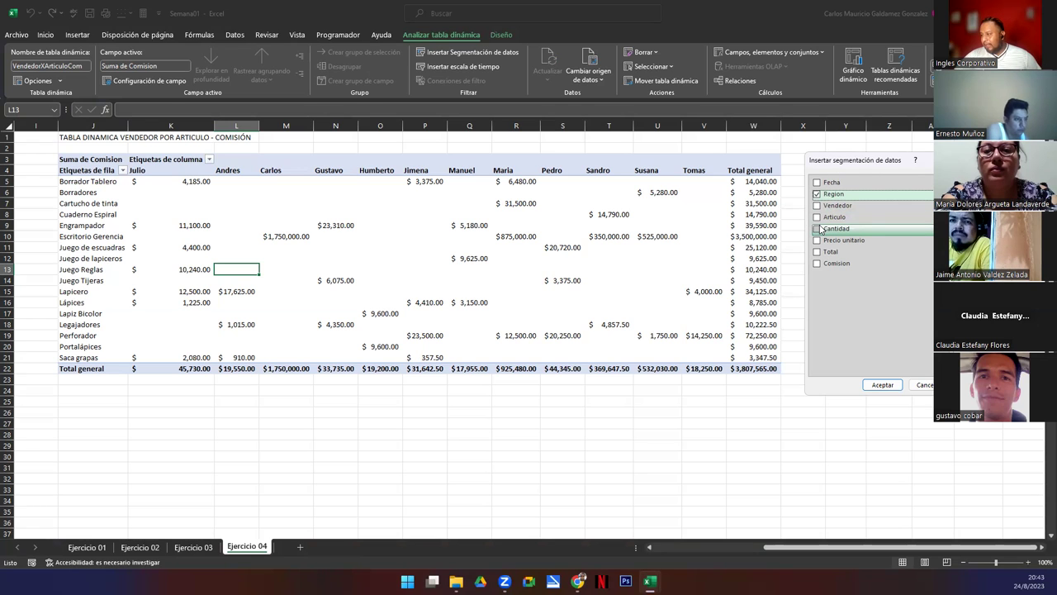
pyautogui.click(816, 182)
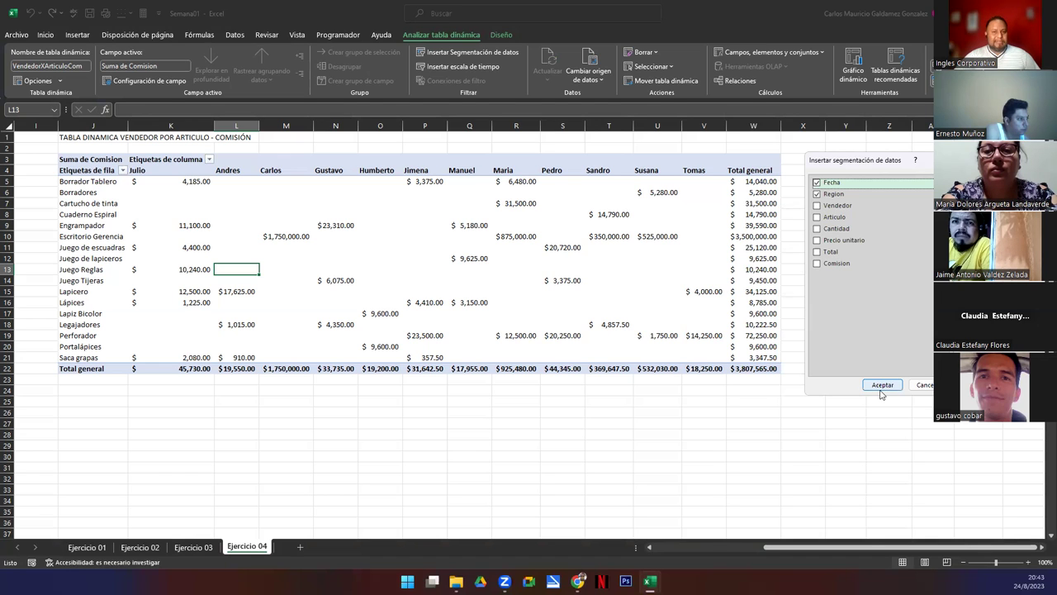
pyautogui.click(881, 385)
# Place the Region slicer beside the pivot table and the Fecha slicer directly beneath it.
pyautogui.moveTo(528, 352); pyautogui.dragTo(849, 162)
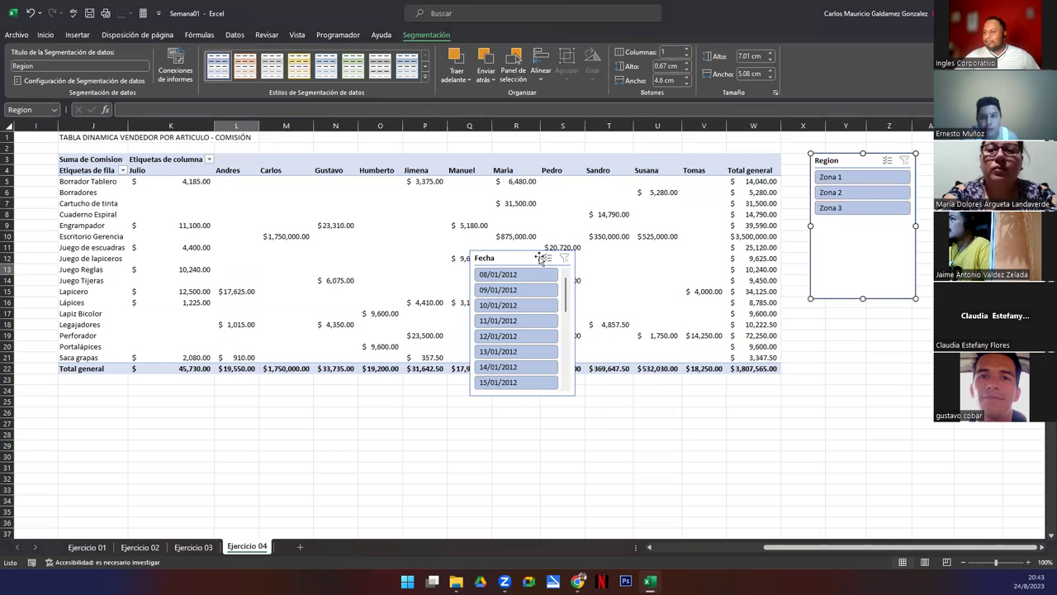
pyautogui.moveTo(520, 262); pyautogui.dragTo(552, 279)
pyautogui.moveTo(859, 330); pyautogui.dragTo(859, 323)
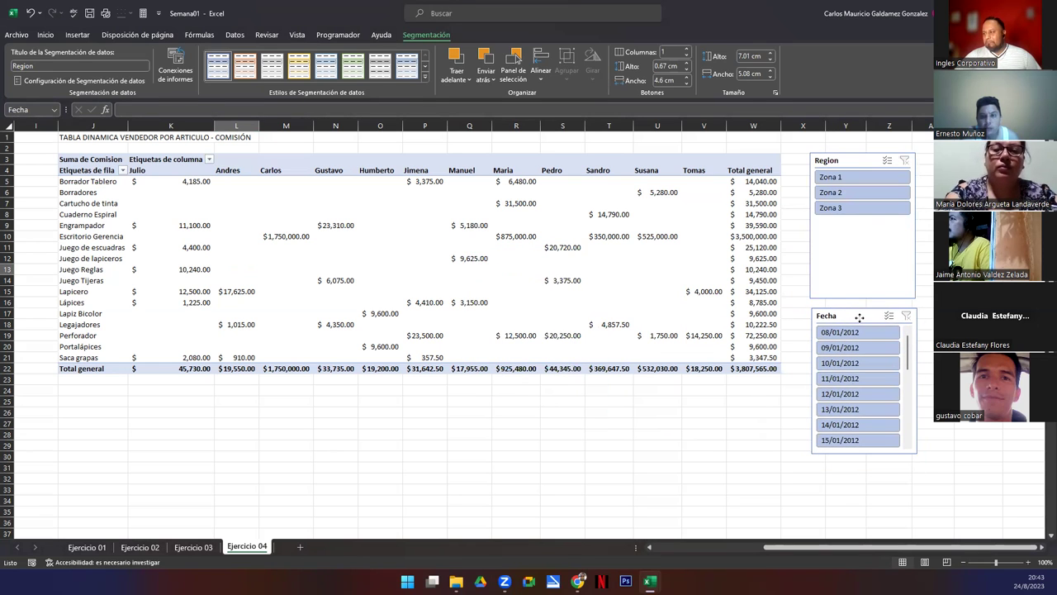
pyautogui.moveTo(860, 320); pyautogui.dragTo(858, 322)
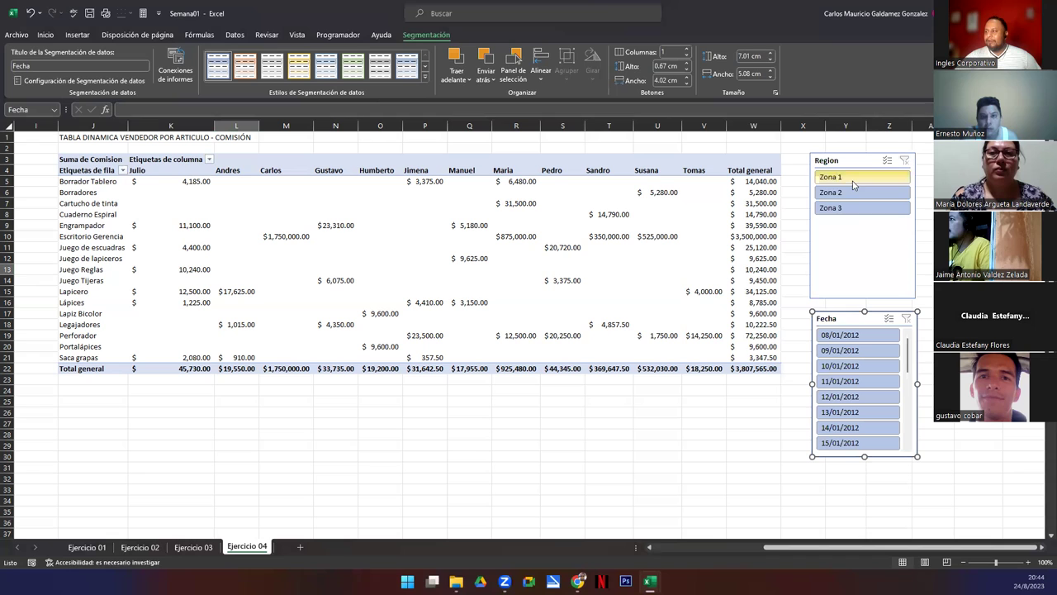
# Filter the pivot table by Zona 1, Zona 2 and Zona 3 in turn with the Region slicer, and clear the filter.
pyautogui.moveTo(909, 367); pyautogui.dragTo(916, 330)
pyautogui.click(846, 230)
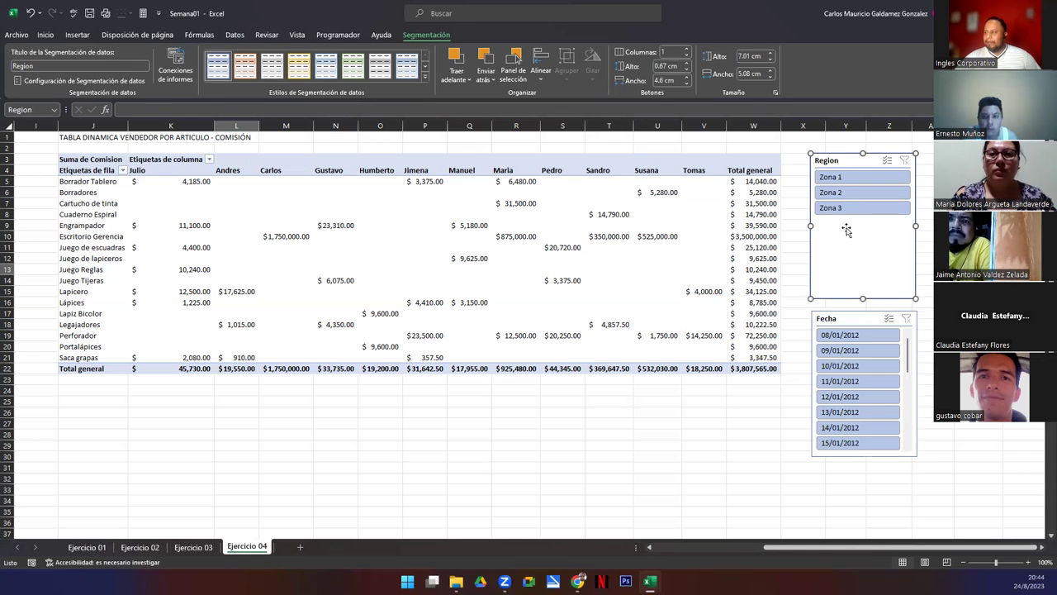
pyautogui.click(838, 179)
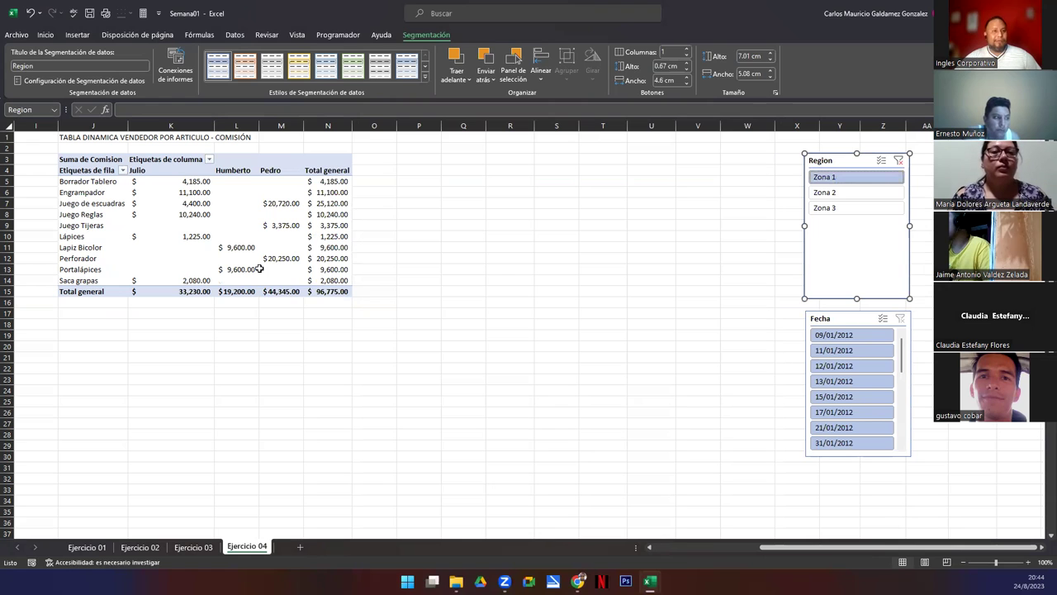
pyautogui.click(838, 194)
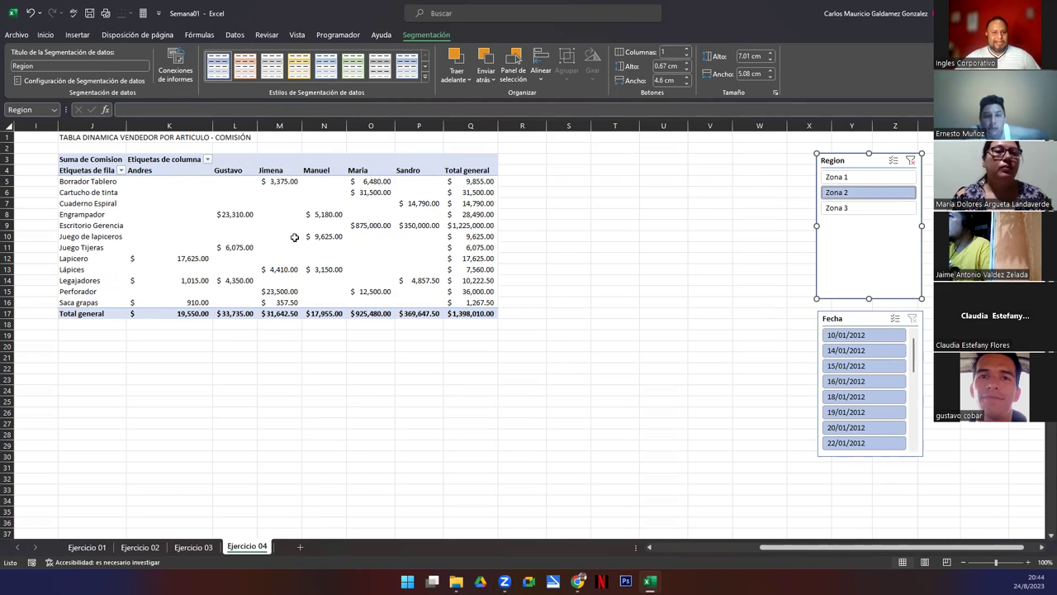
pyautogui.click(845, 211)
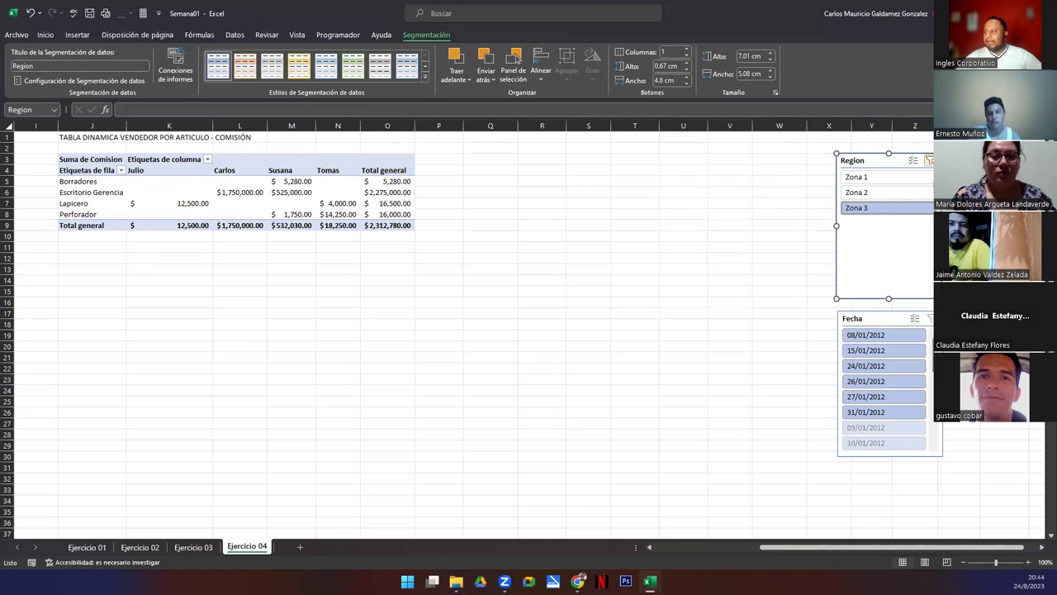
pyautogui.click(929, 161)
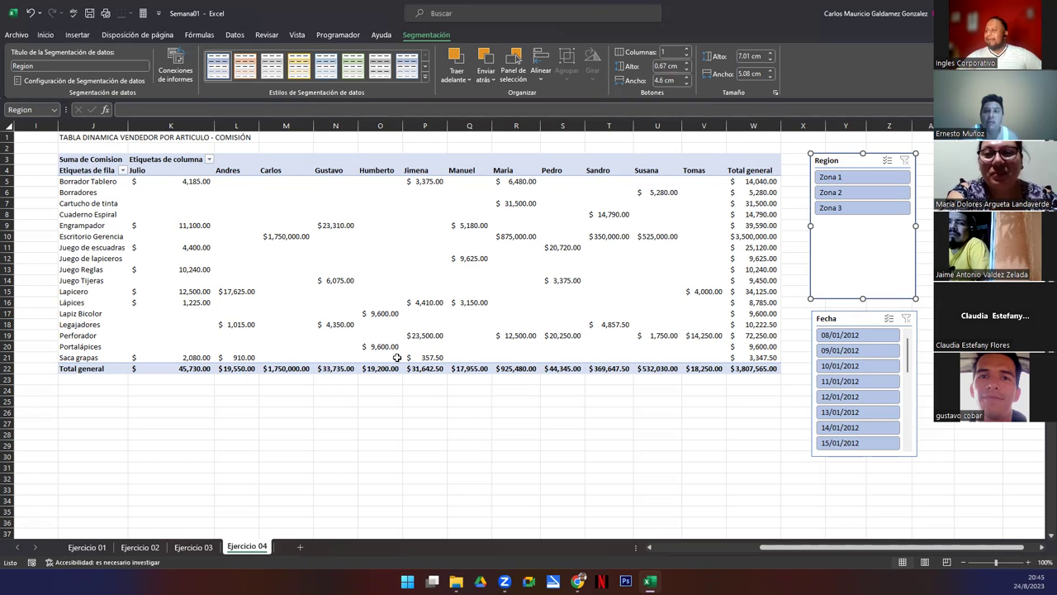
pyautogui.click(563, 246)
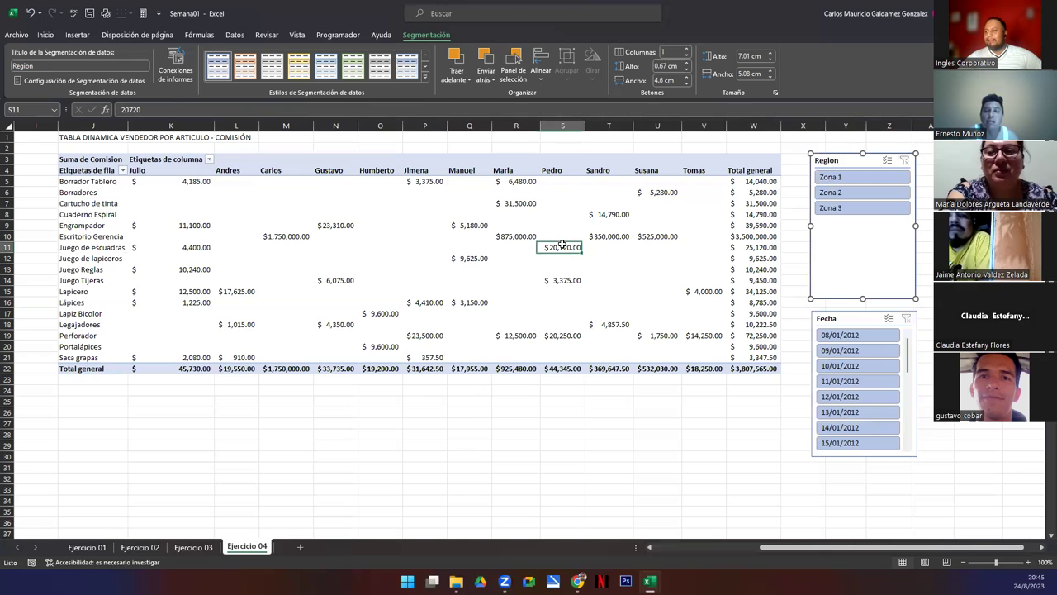
pyautogui.click(423, 34)
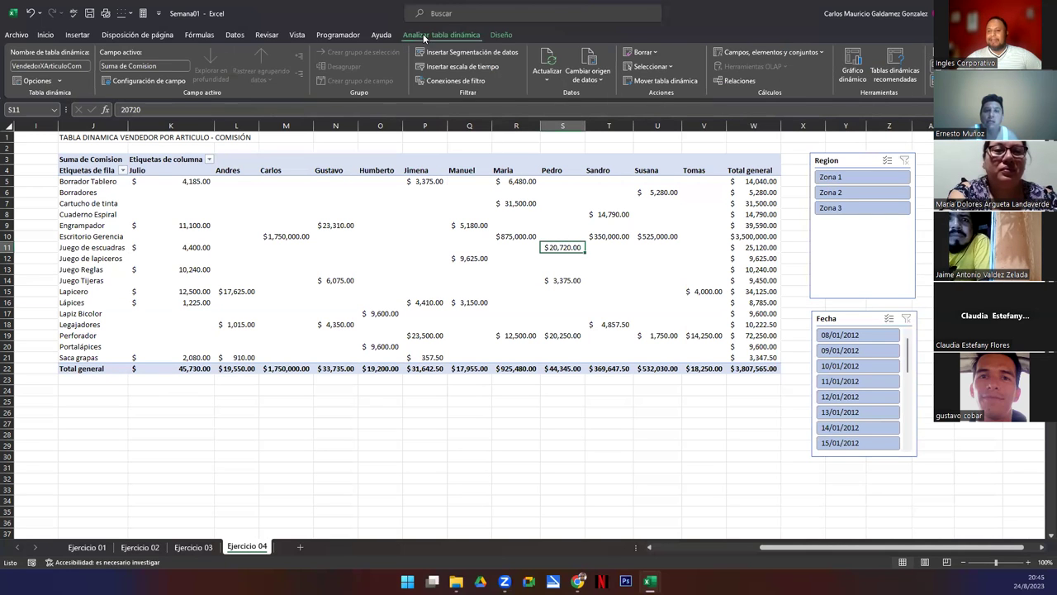
pyautogui.click(473, 52)
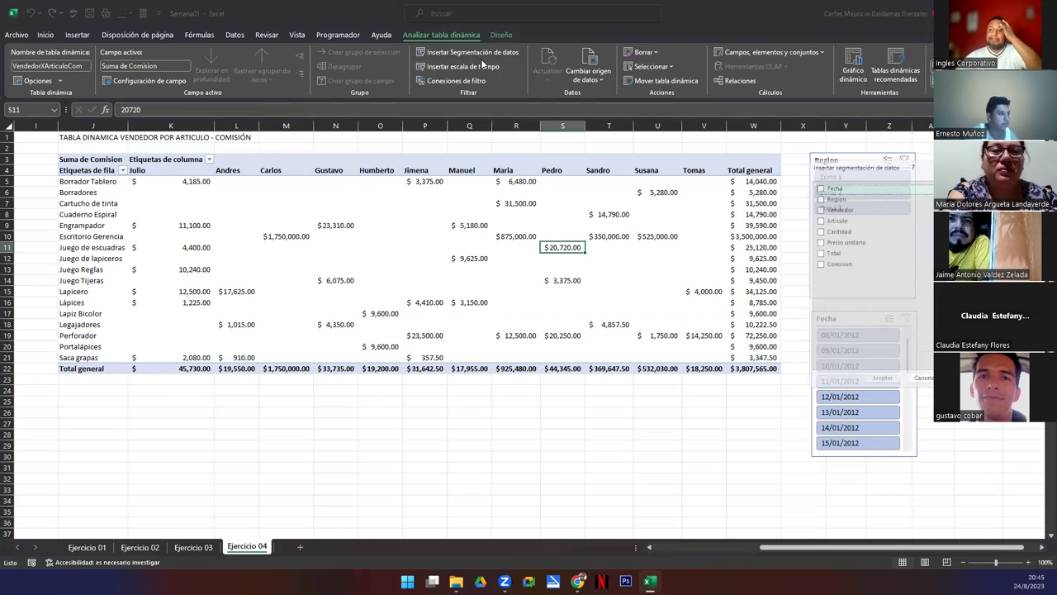
pyautogui.moveTo(845, 160); pyautogui.dragTo(615, 200)
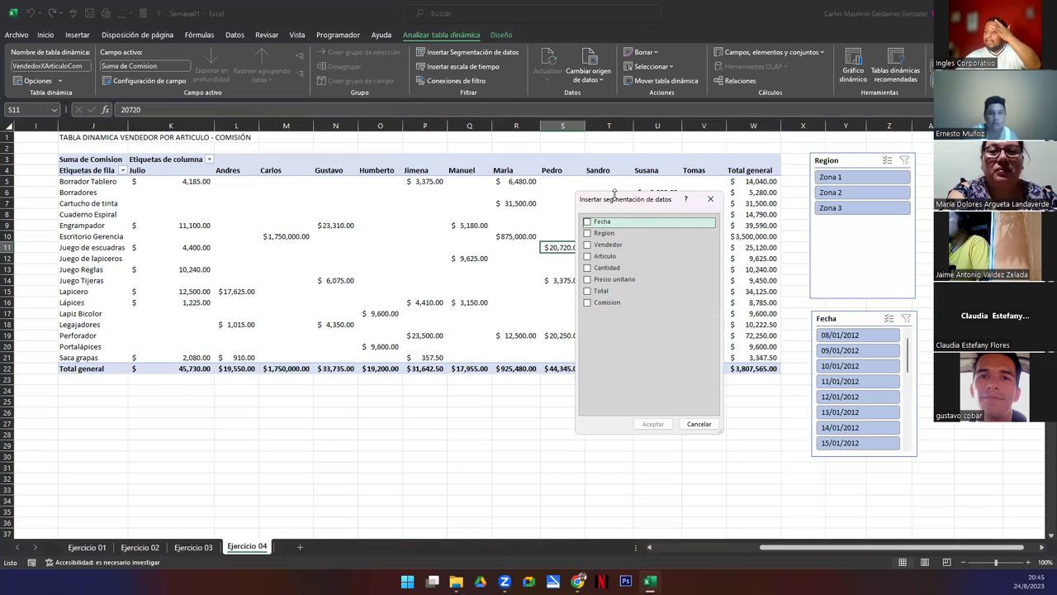
pyautogui.click(628, 221)
pyautogui.click(632, 233)
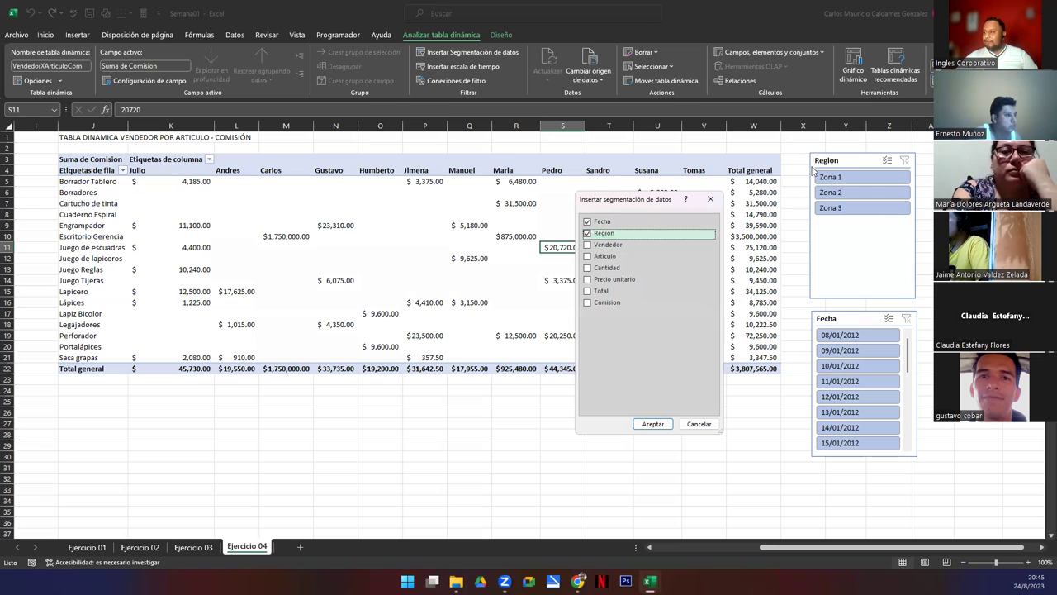
pyautogui.click(698, 423)
# Filter the pivot table by the single dates 08/01/2012, 09/01/2012 and 10/01/2012 in turn with the Fecha slicer.
pyautogui.click(852, 268)
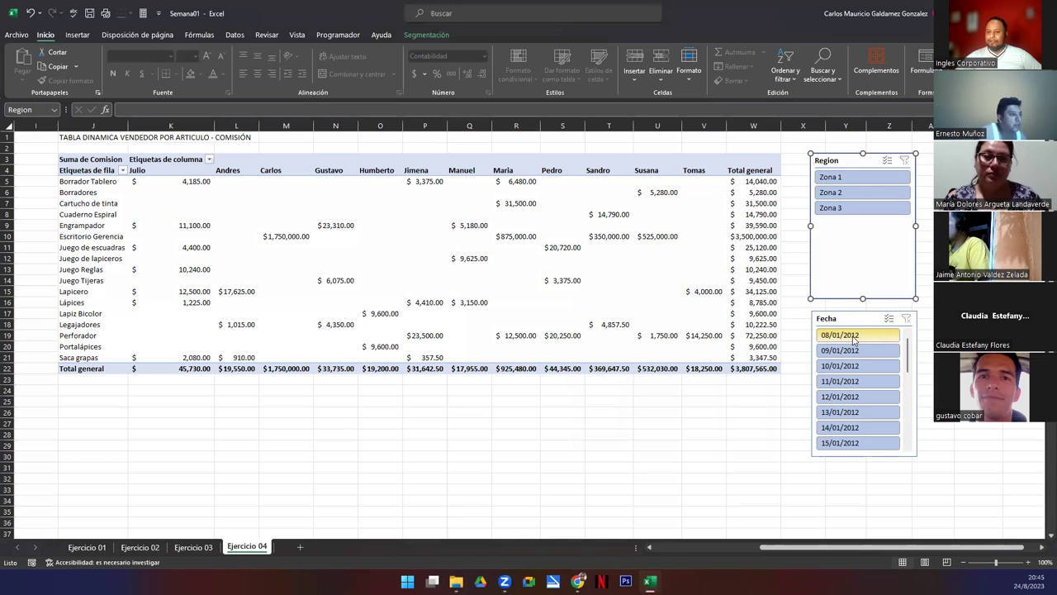
pyautogui.click(853, 337)
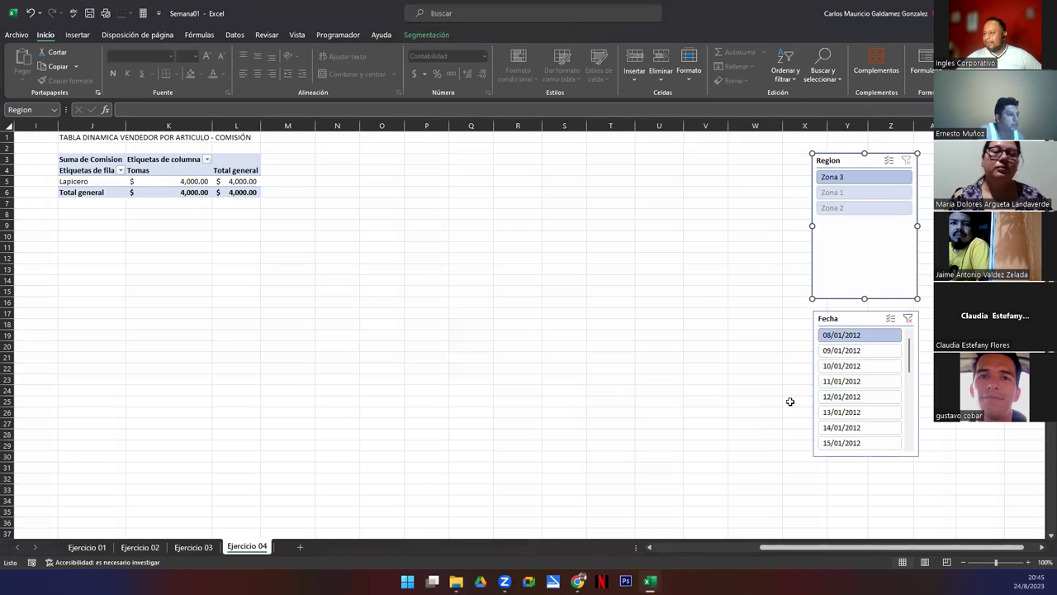
pyautogui.click(854, 354)
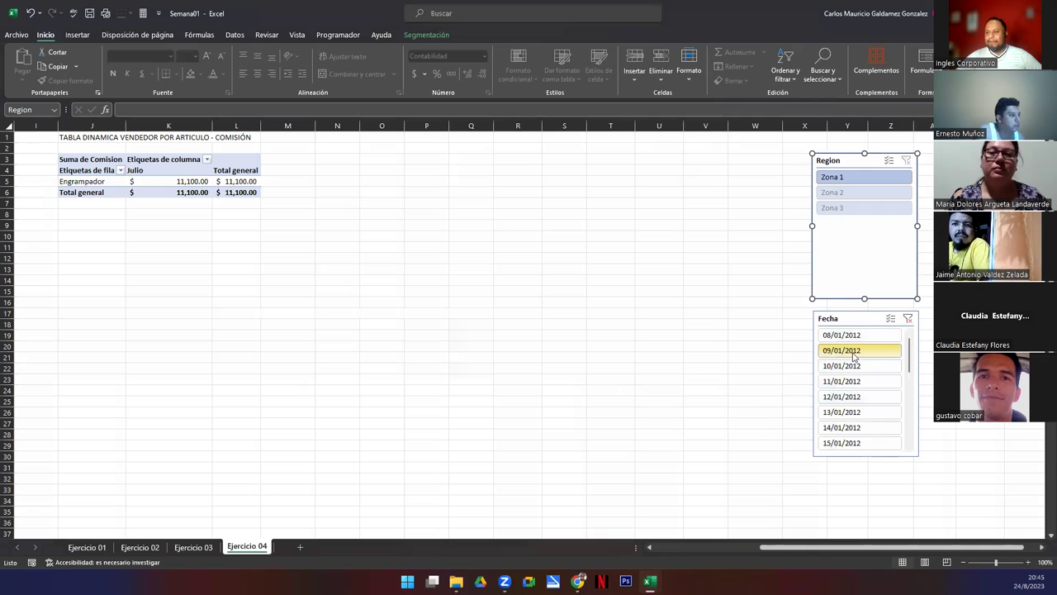
pyautogui.click(853, 368)
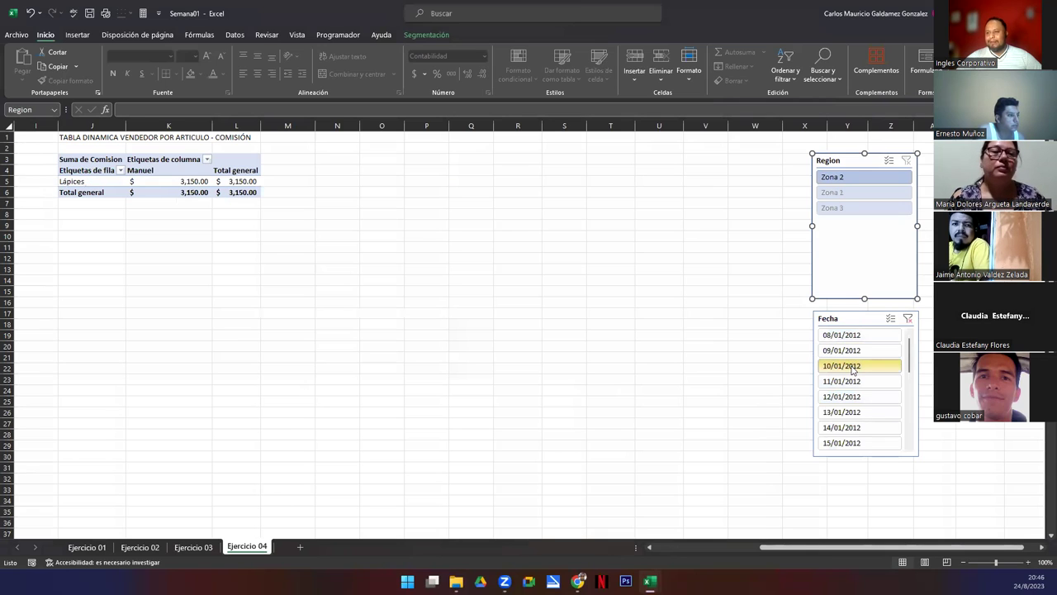
# Filter the Fecha slicer from 08/01/2012 to 14/01/2012, extend the range to 30/01/2012, and clear the filter.
pyautogui.click(840, 334)
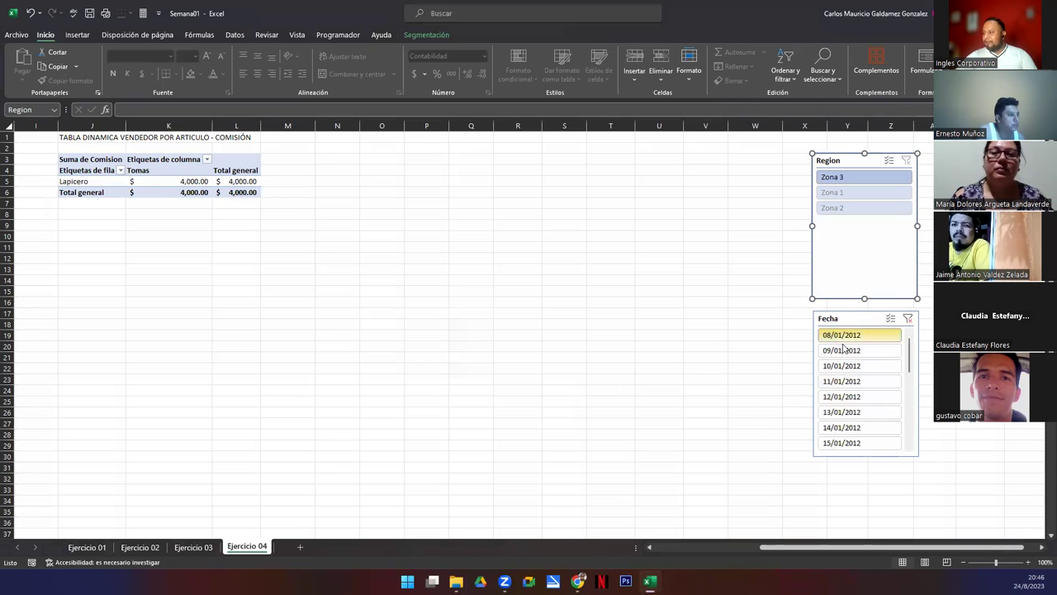
pyautogui.keyDown('shift'); pyautogui.click(855, 428); pyautogui.keyUp('shift')
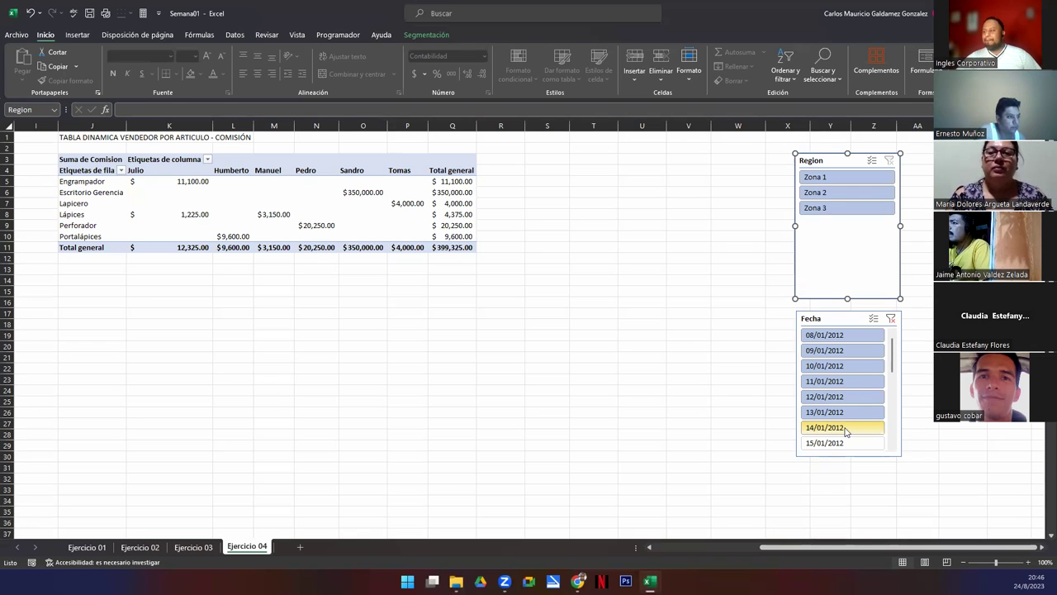
pyautogui.scroll(-2, 896, 393)
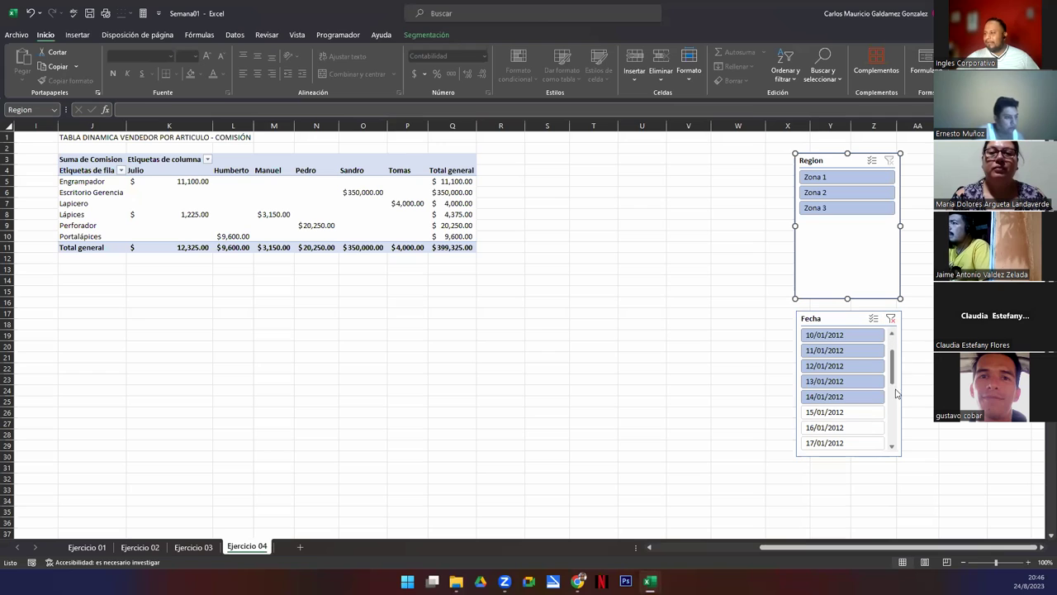
pyautogui.scroll(-7, 896, 393)
pyautogui.keyDown('shift'); pyautogui.click(836, 428); pyautogui.keyUp('shift')
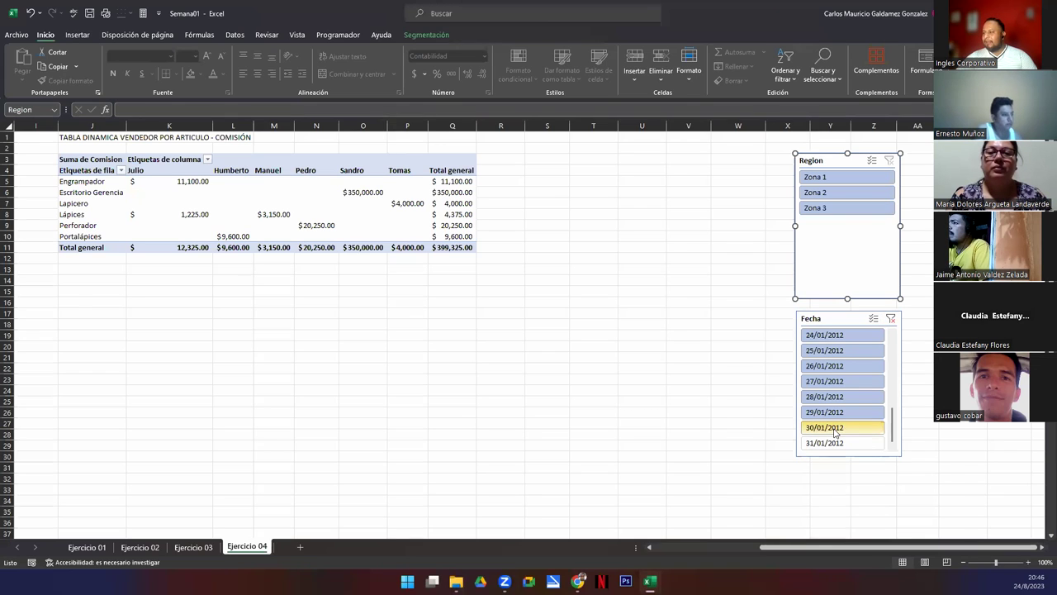
pyautogui.click(902, 321)
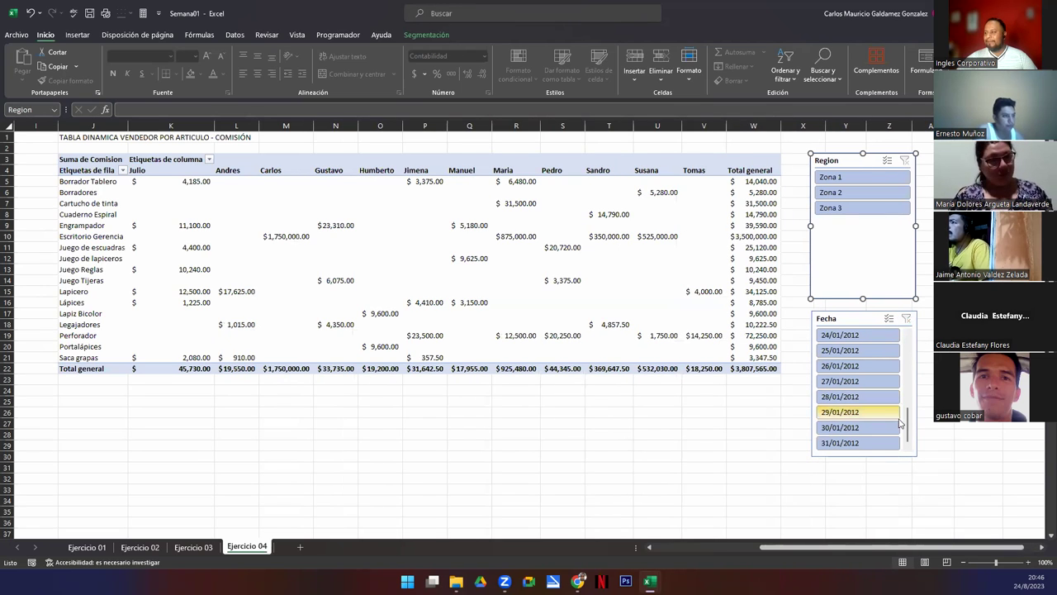
pyautogui.moveTo(906, 429); pyautogui.dragTo(725, 386)
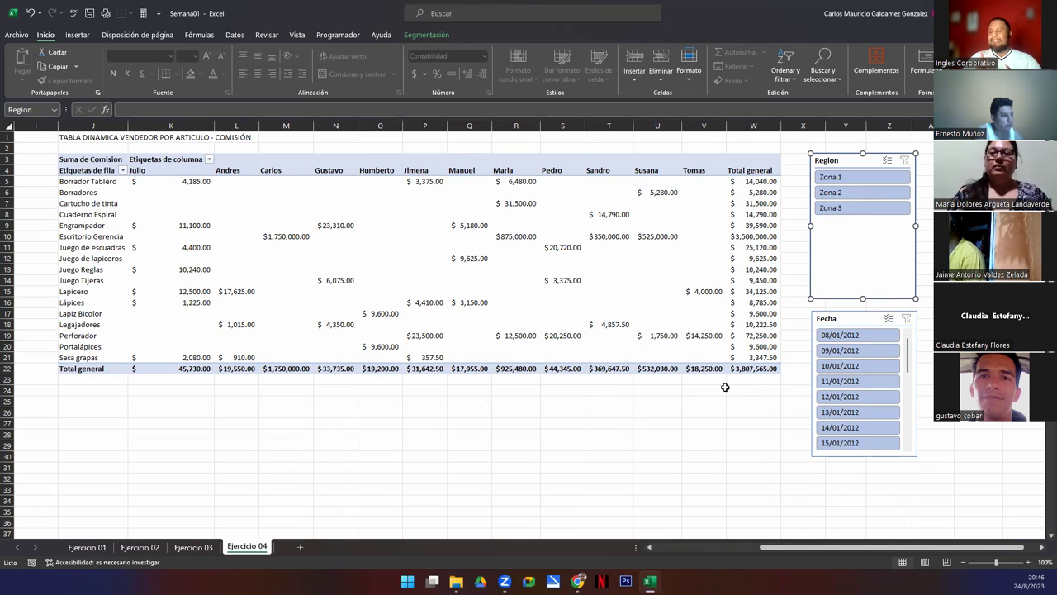
# Delete the Region and Fecha slicers from the sheet.
pyautogui.click(504, 257)
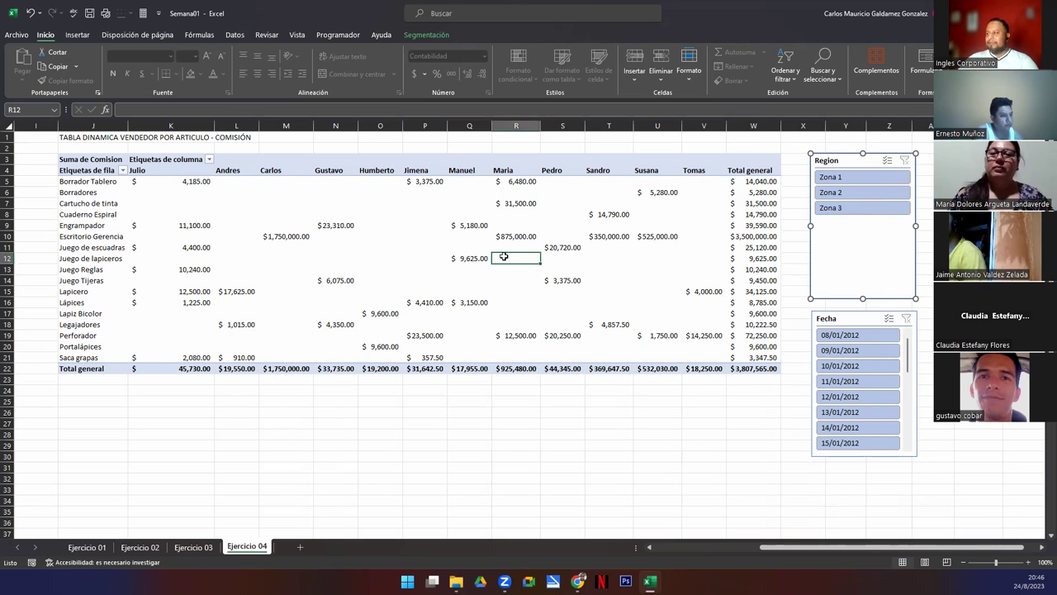
pyautogui.click(826, 241)
pyautogui.press('Delete')
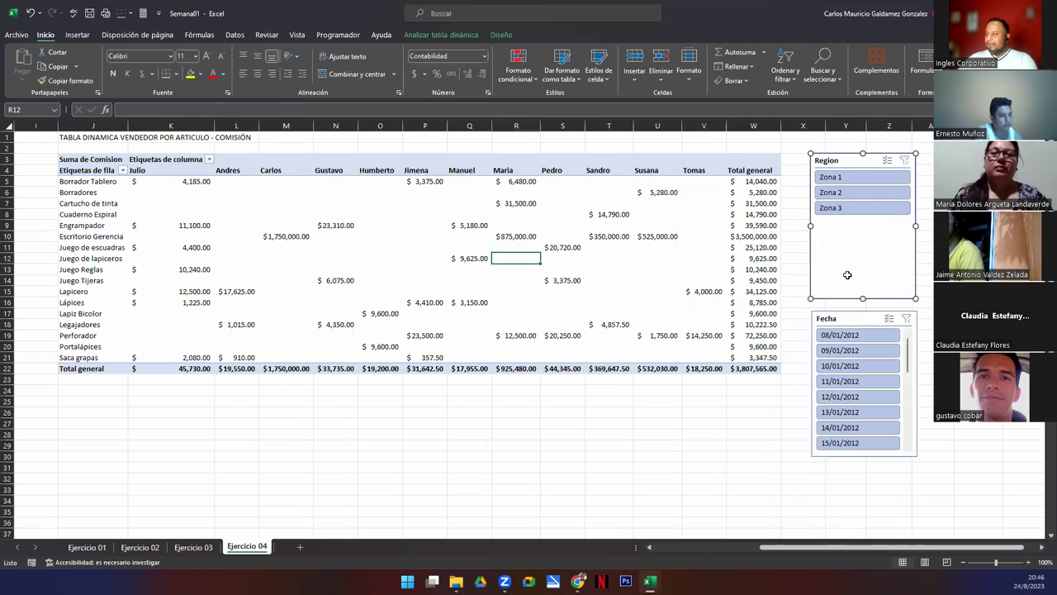
pyautogui.click(855, 321)
pyautogui.press('Delete')
pyautogui.click(408, 245)
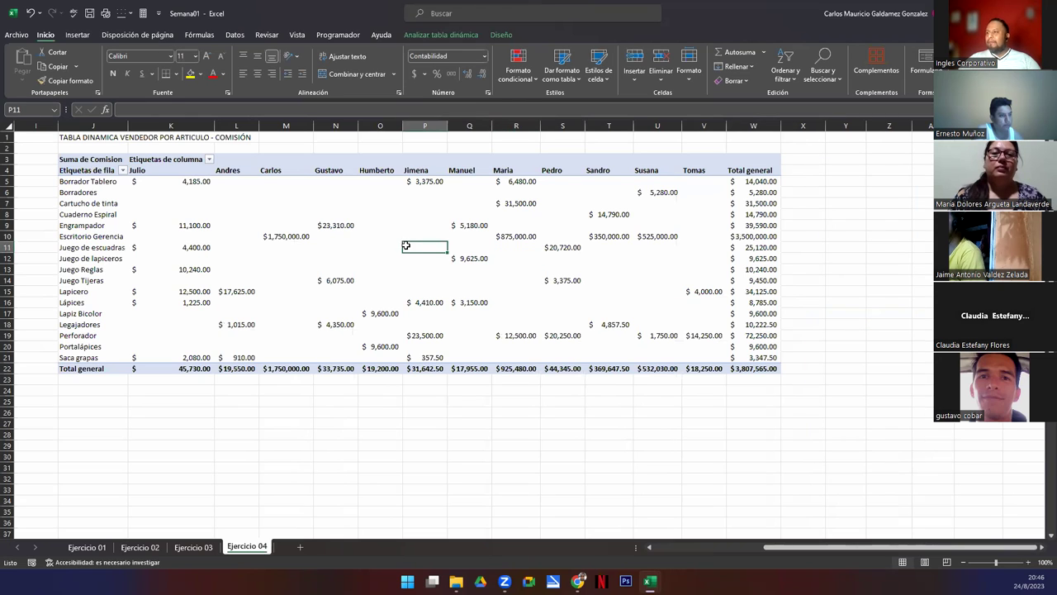
pyautogui.click(423, 35)
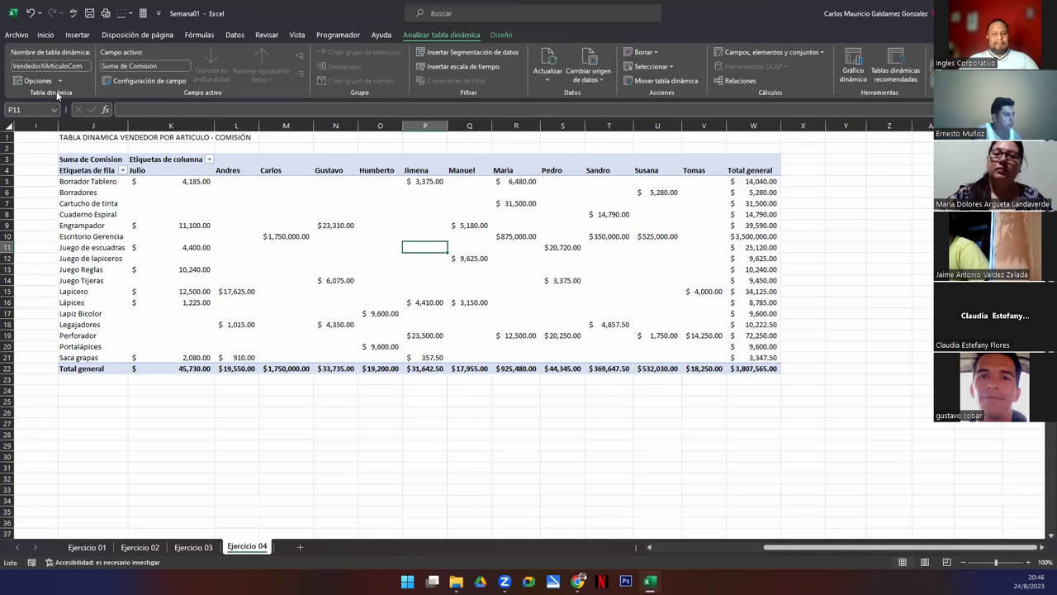
pyautogui.moveTo(152, 227)
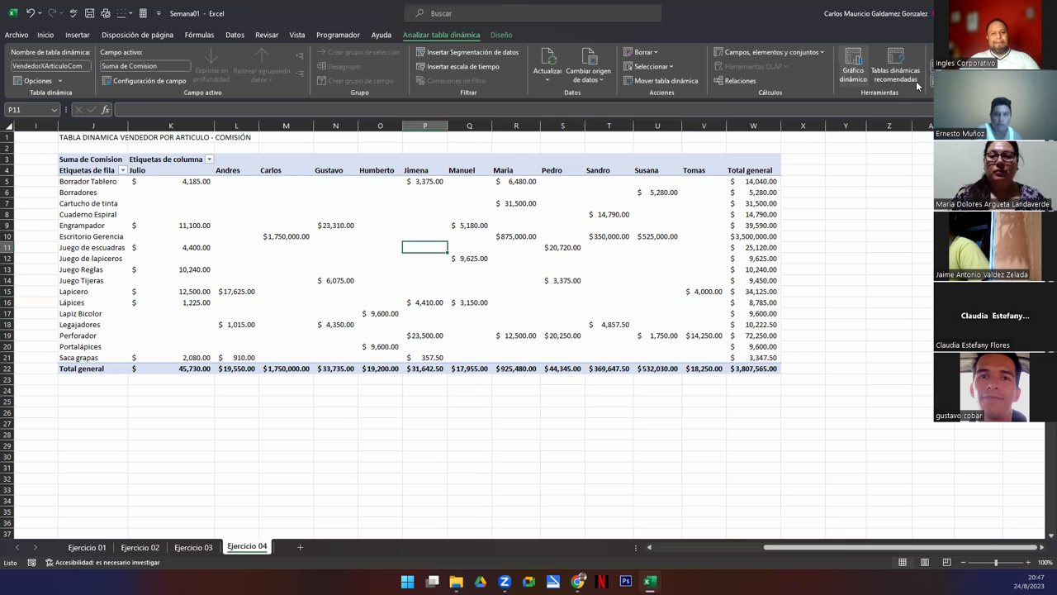
# Apply the light green style with green borders from the Claro group to the commission pivot table.
pyautogui.click(501, 35)
pyautogui.moveTo(280, 256)
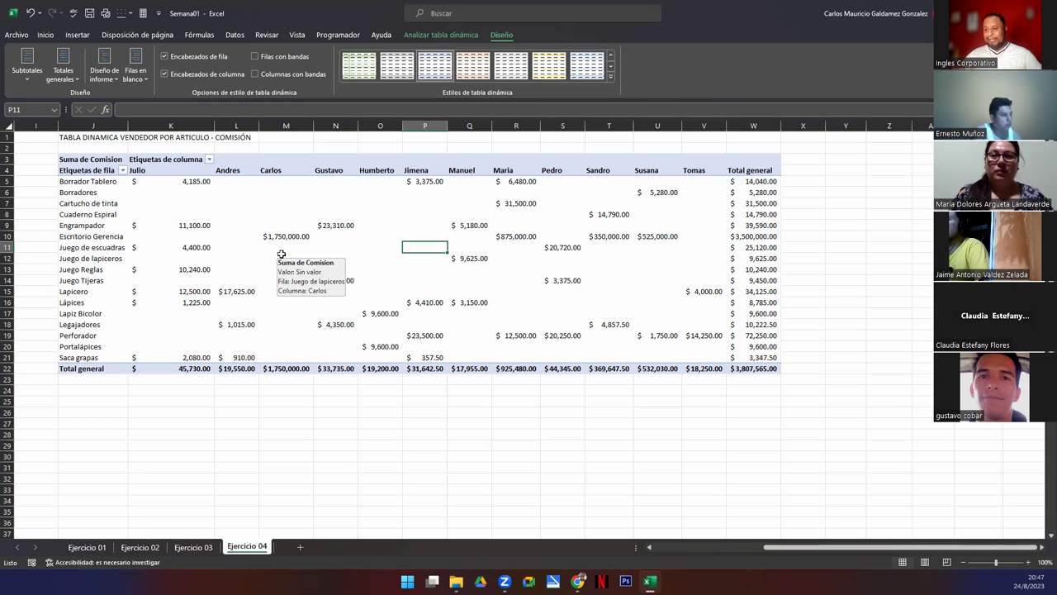
pyautogui.click(279, 255)
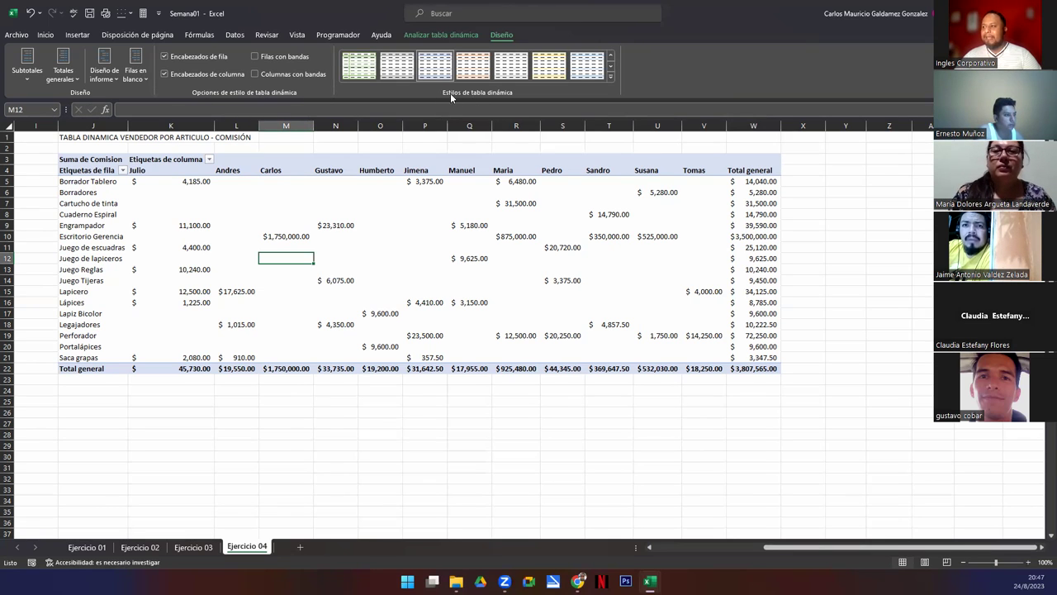
pyautogui.click(404, 262)
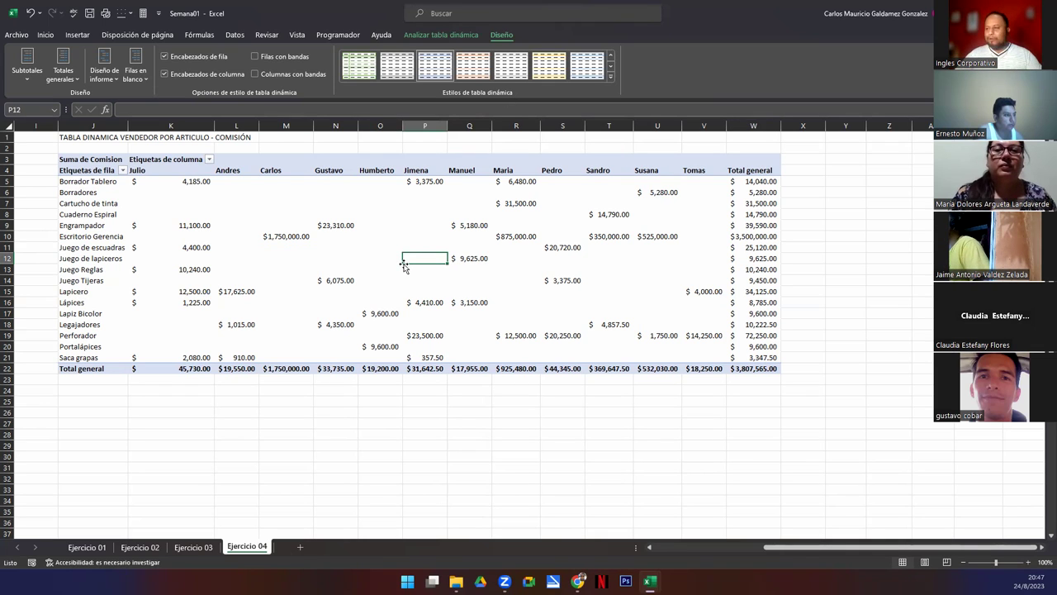
pyautogui.click(609, 78)
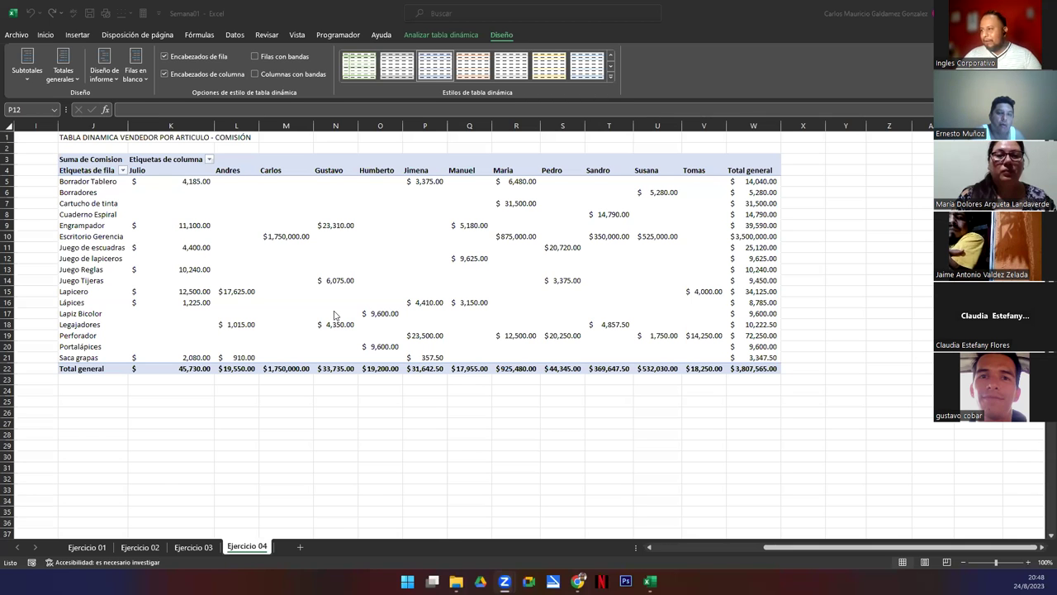
pyautogui.click(336, 237)
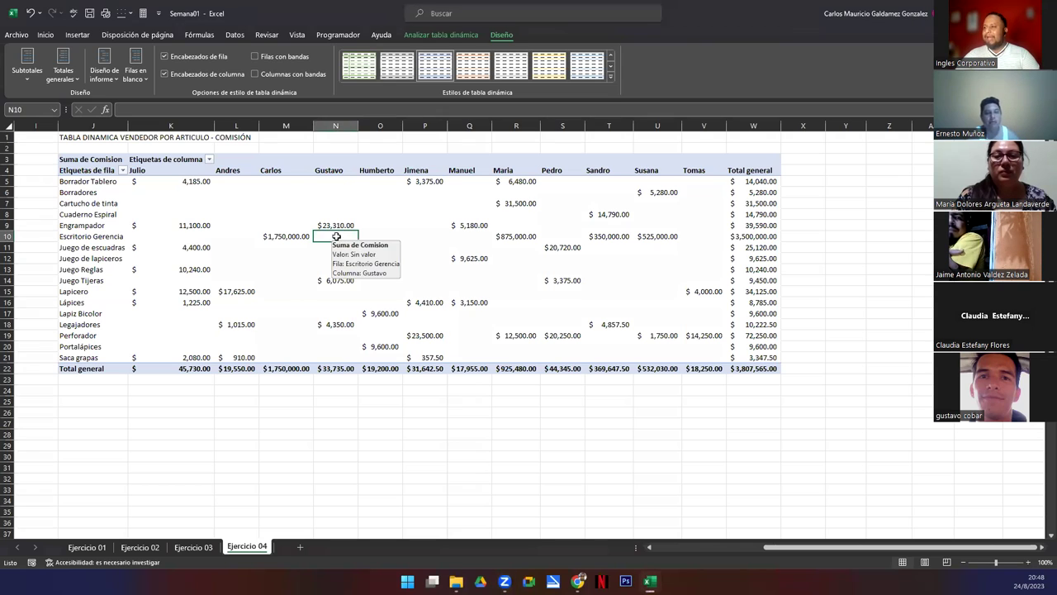
pyautogui.click(611, 78)
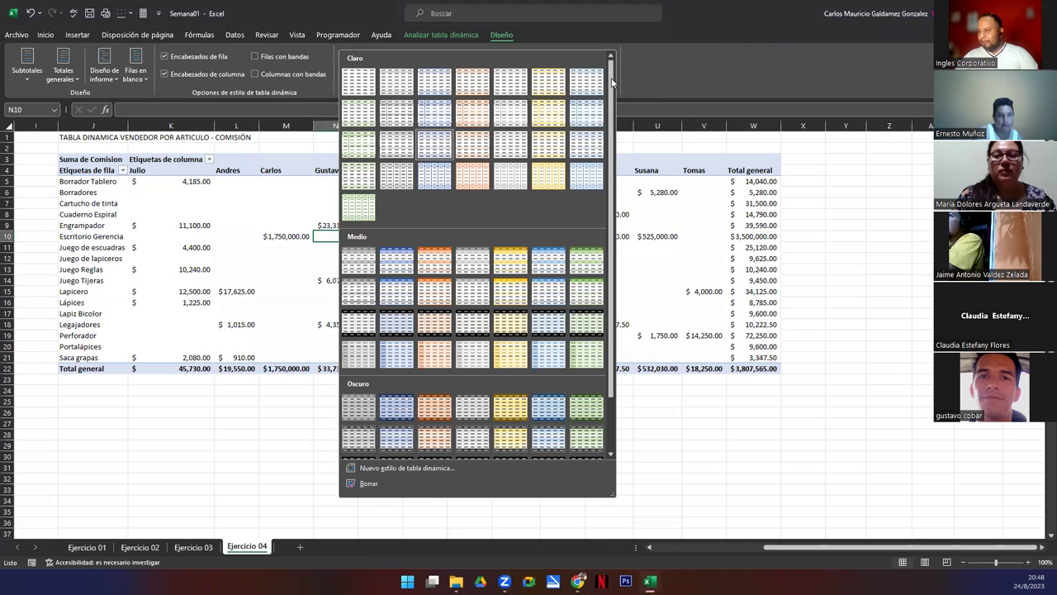
pyautogui.click(360, 148)
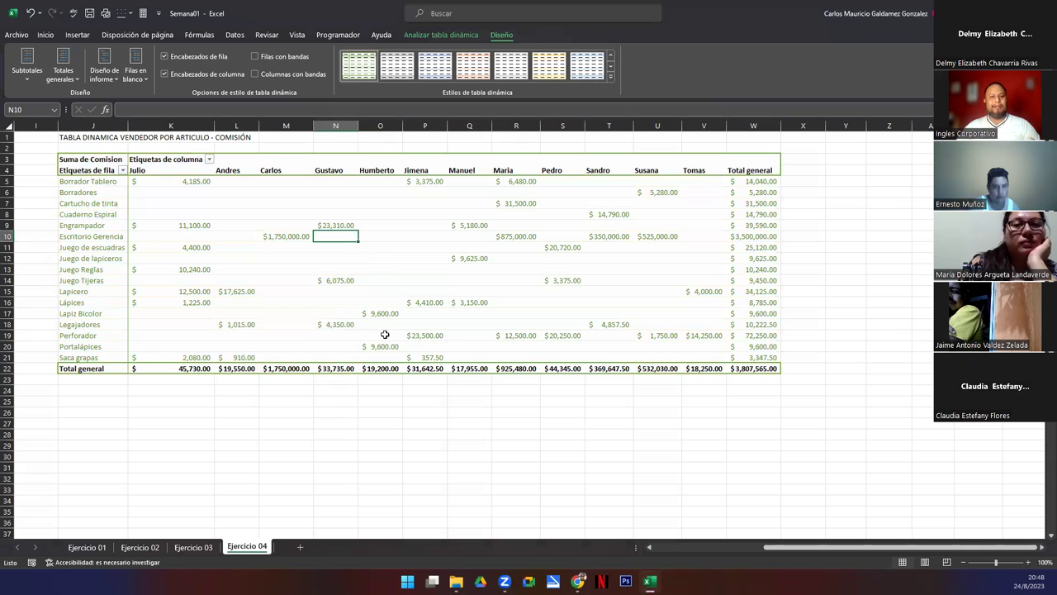
# Restyle the pivot table with the gold-header Medio style, and switch it to the Medio style with black headers and light green cells.
pyautogui.moveTo(394, 266)
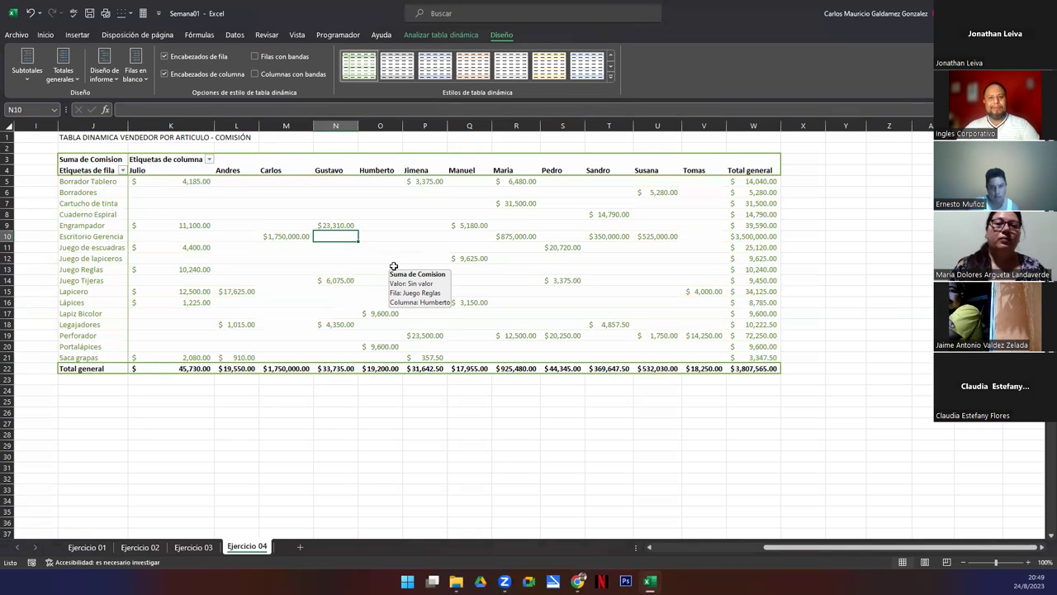
pyautogui.click(612, 79)
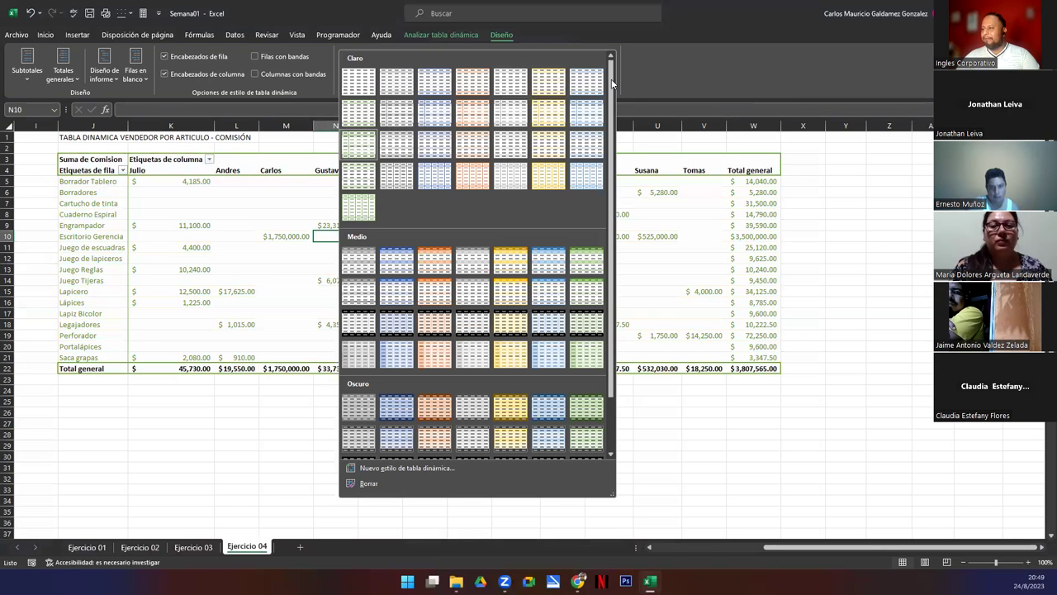
pyautogui.click(512, 263)
pyautogui.click(279, 271)
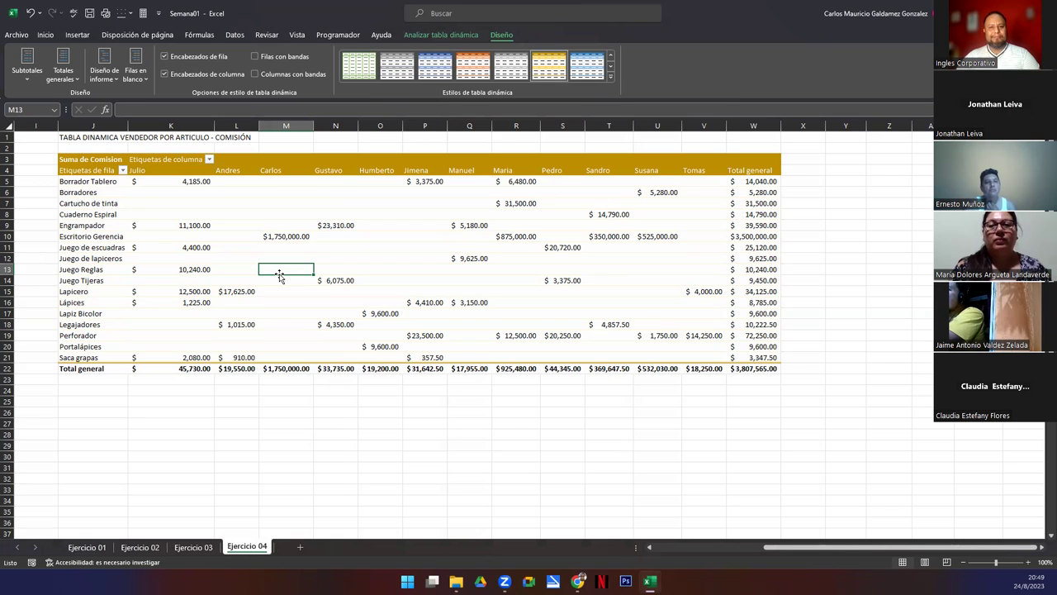
pyautogui.hotkey('alt', 'Tab')
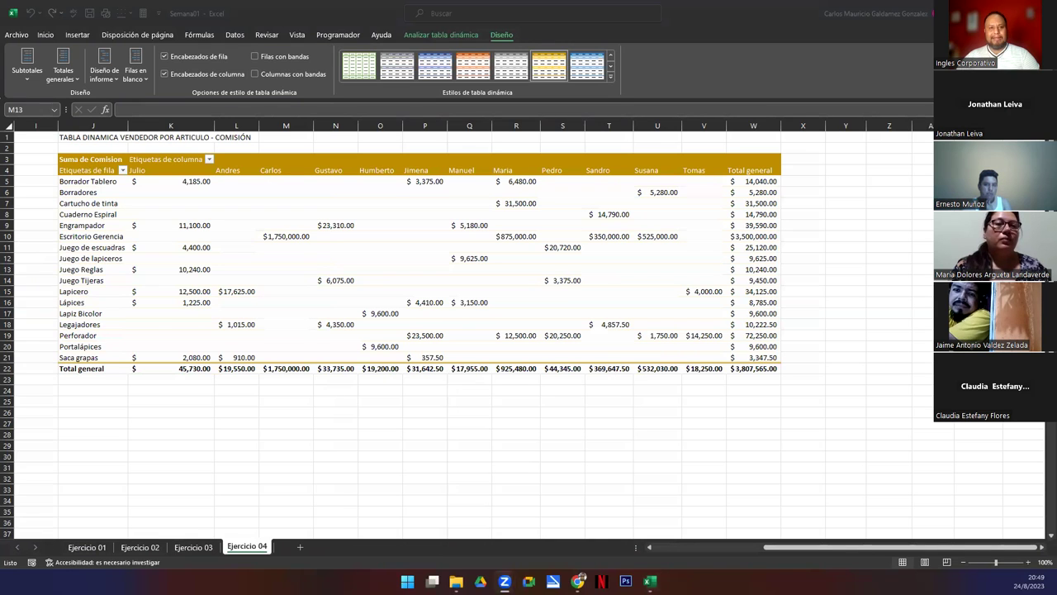
pyautogui.hotkey('alt', 'Tab')
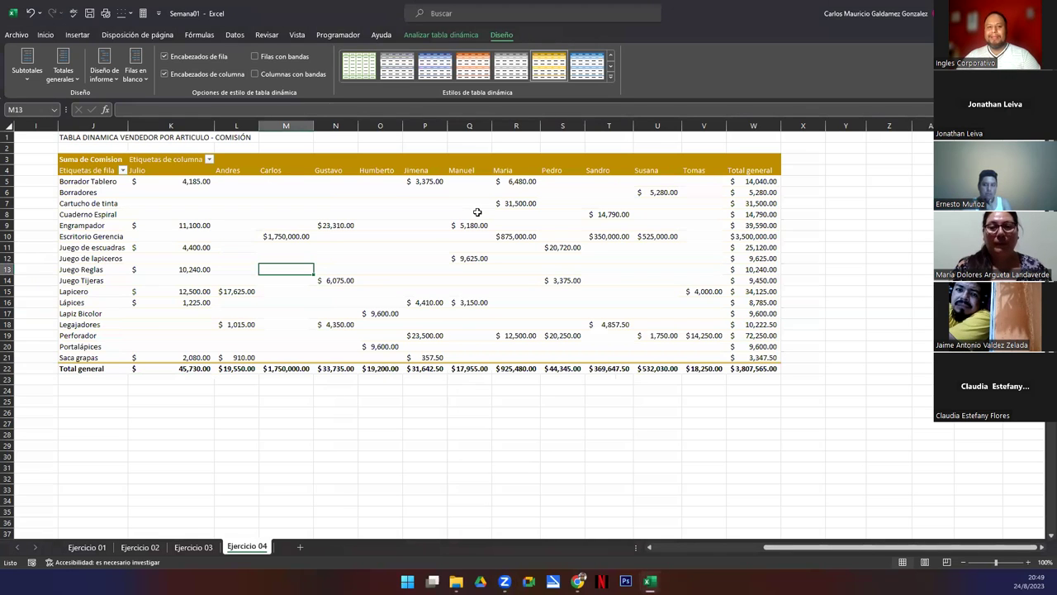
pyautogui.click(611, 77)
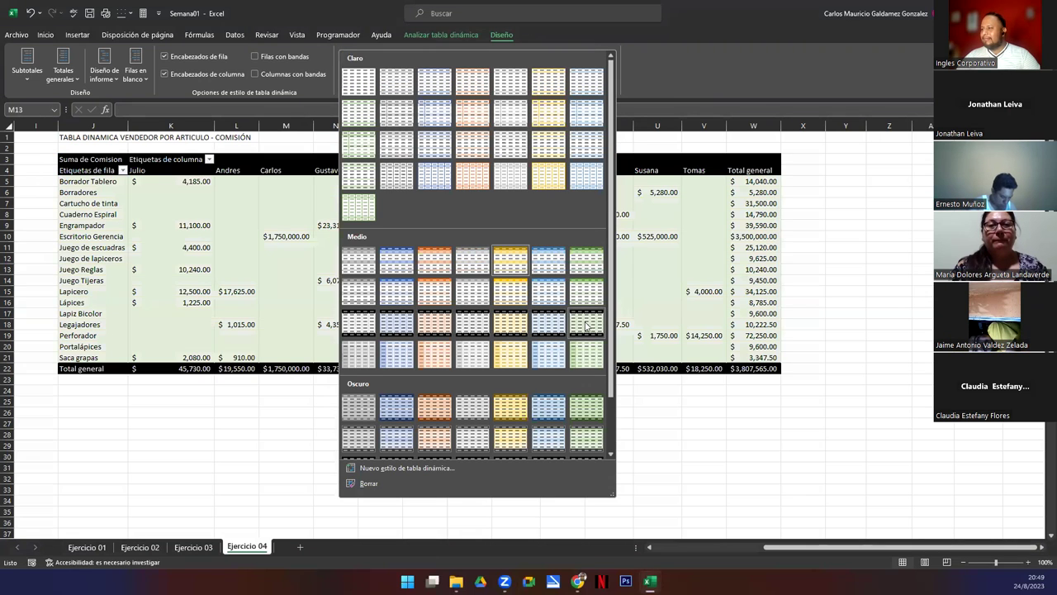
pyautogui.click(585, 325)
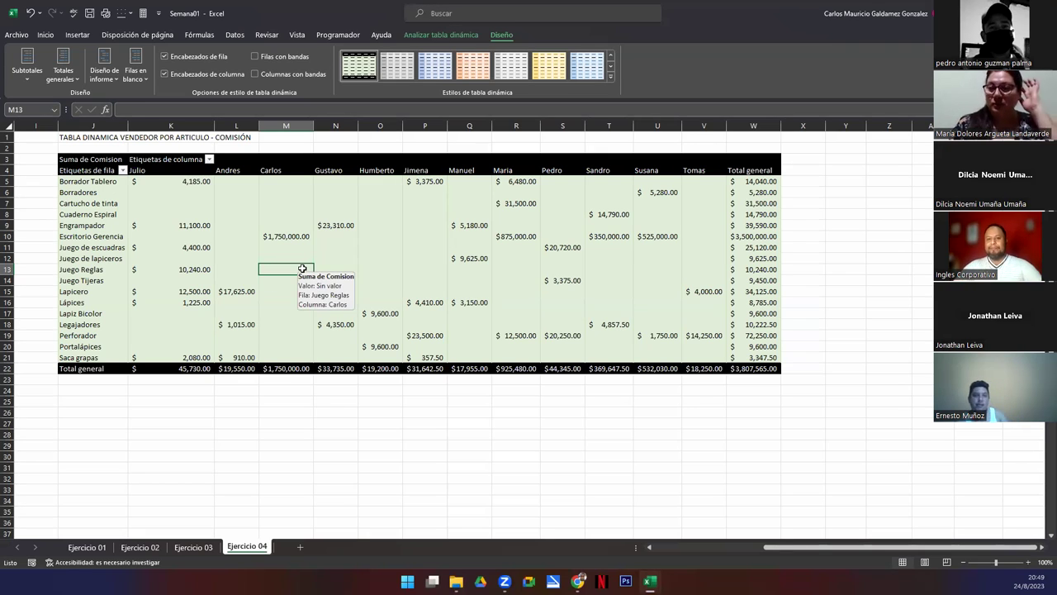
# Apply the gold Oscuro style with black header and total rows to the pivot table, and switch to its blue variant.
pyautogui.click(610, 77)
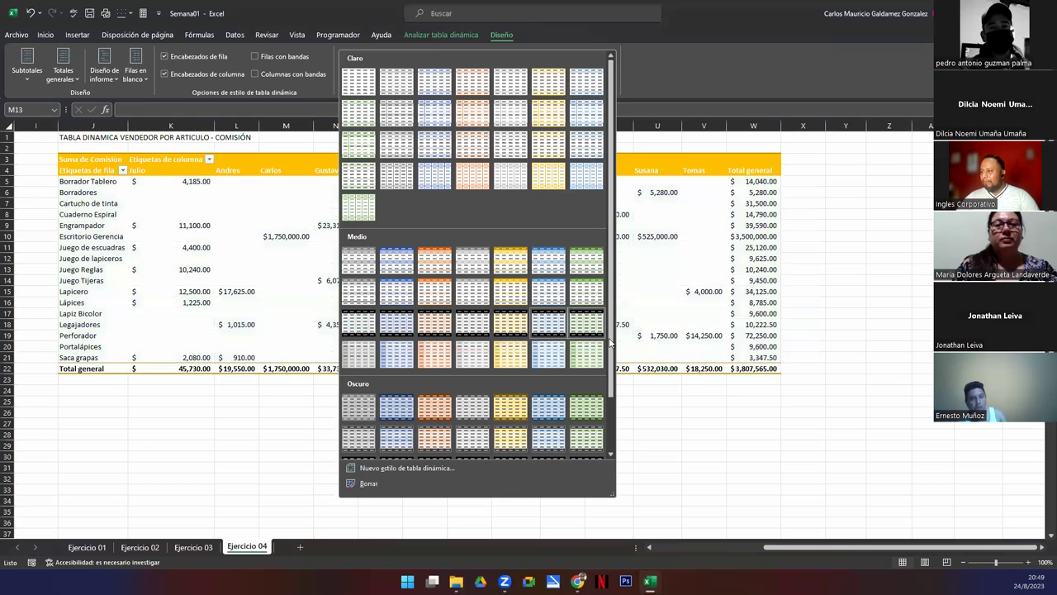
pyautogui.moveTo(612, 340); pyautogui.dragTo(615, 401)
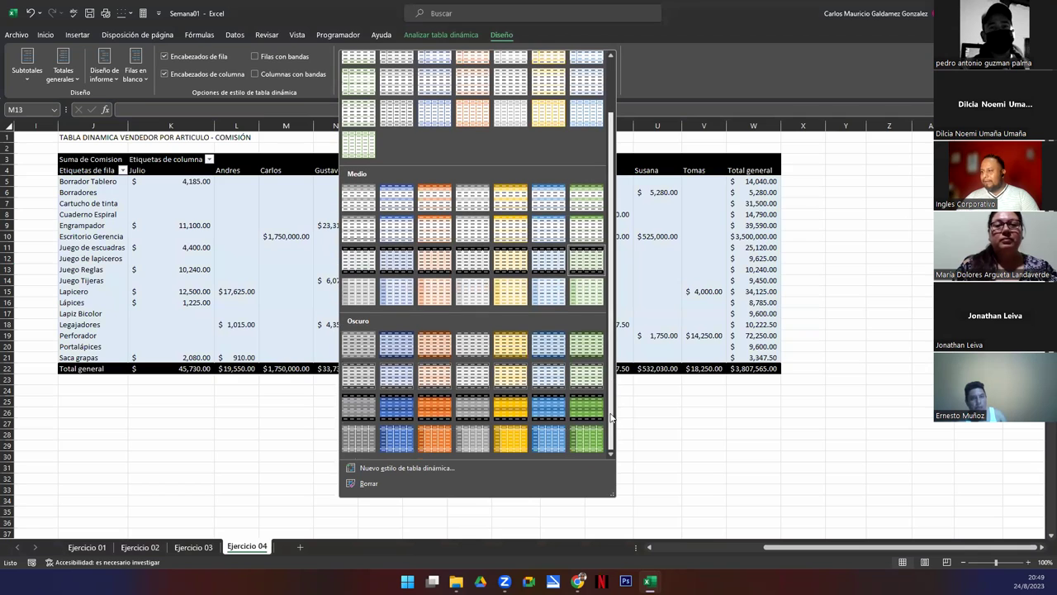
pyautogui.click(522, 411)
pyautogui.click(263, 245)
pyautogui.moveTo(263, 245)
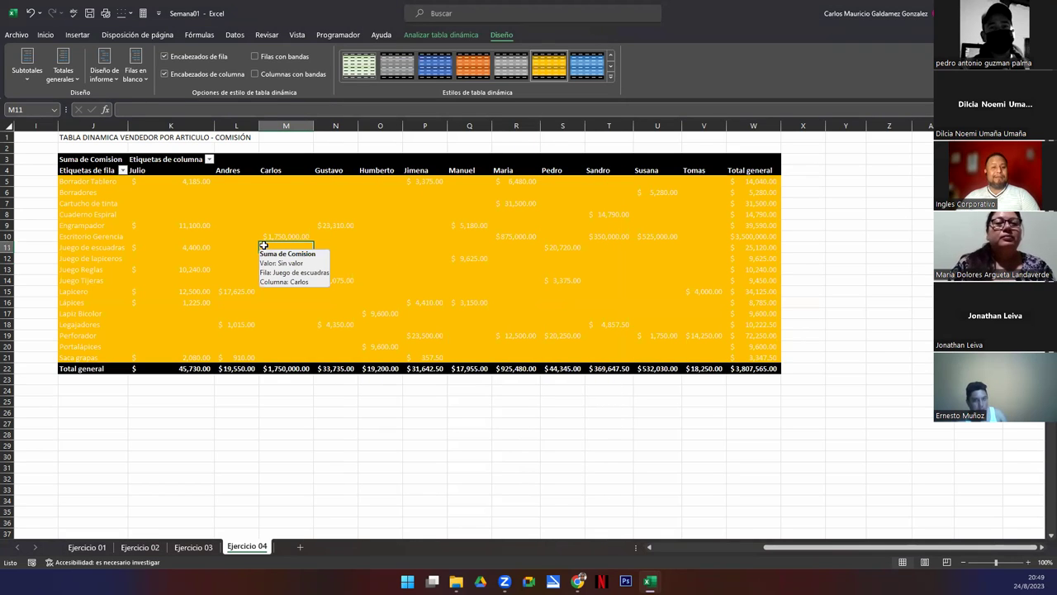
pyautogui.click(393, 263)
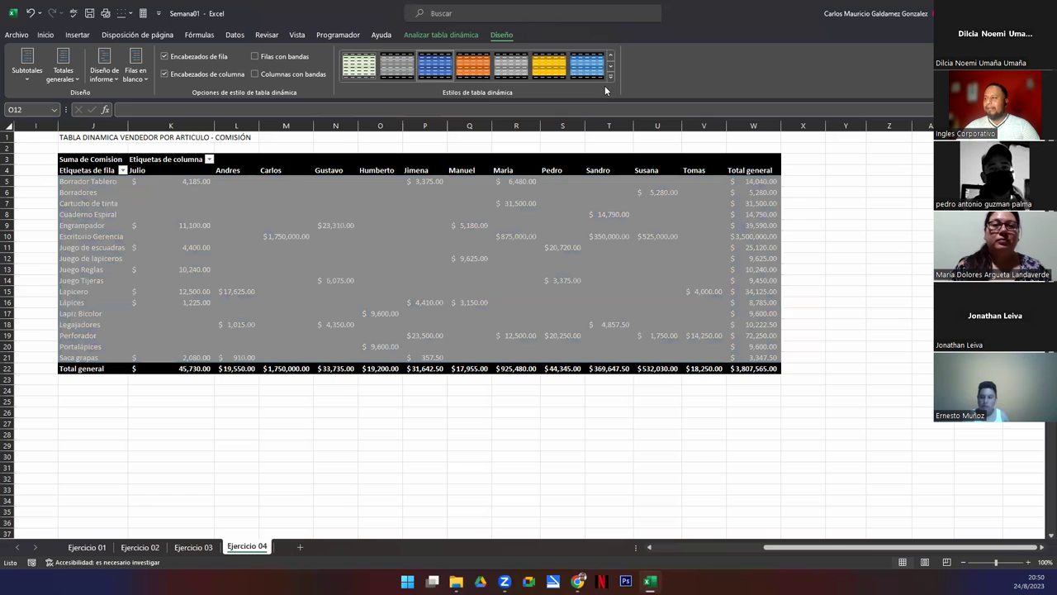
# Apply the blue Oscuro style with white column lines to the pivot table.
pyautogui.click(609, 77)
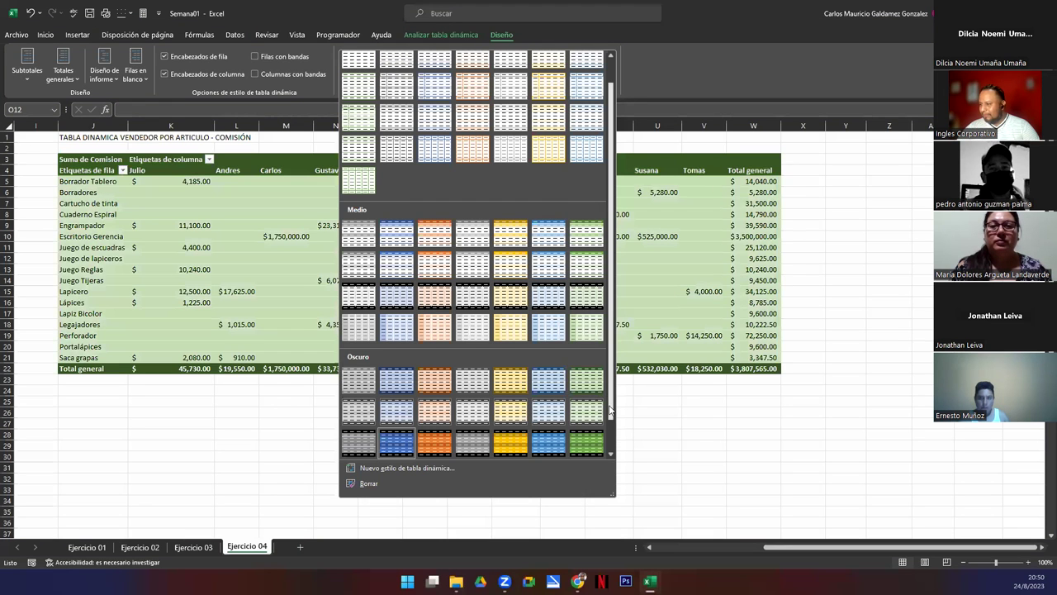
pyautogui.click(612, 453)
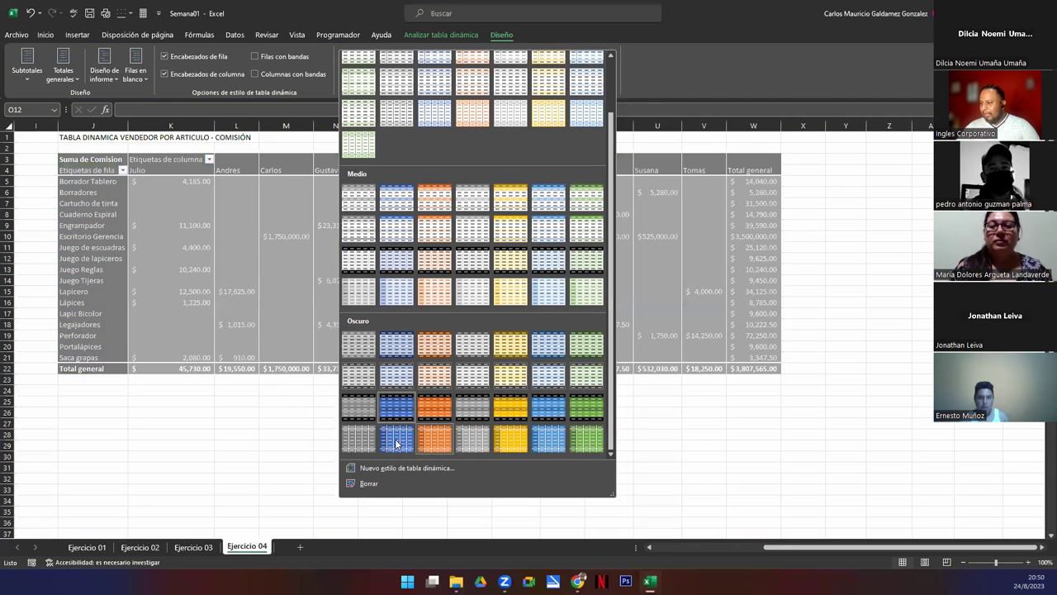
pyautogui.click(396, 444)
pyautogui.click(273, 241)
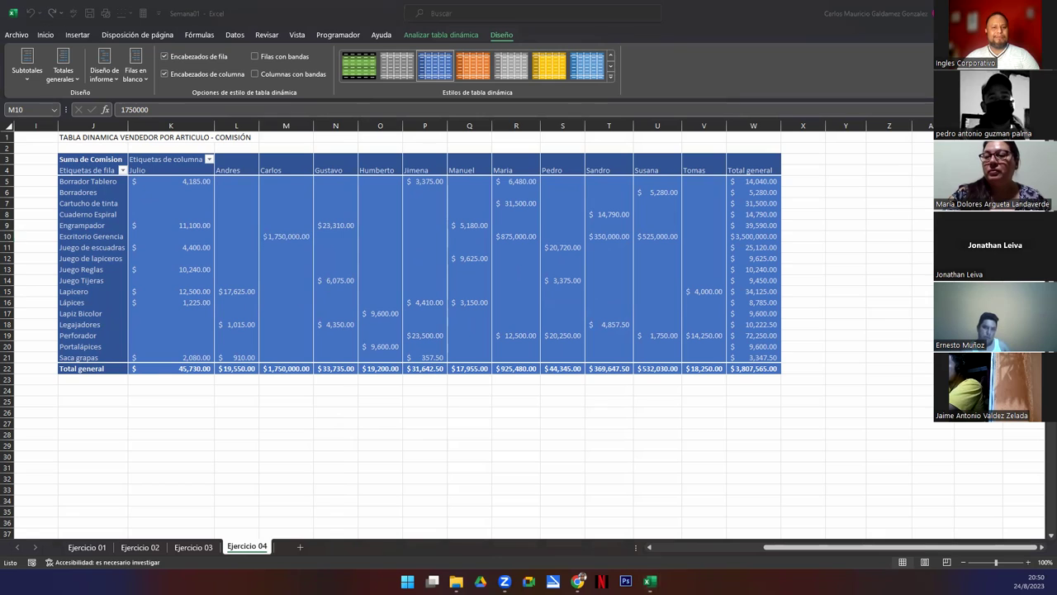
# Apply the Medio style with light blue cells and black header and total rows to the pivot table.
pyautogui.click(609, 77)
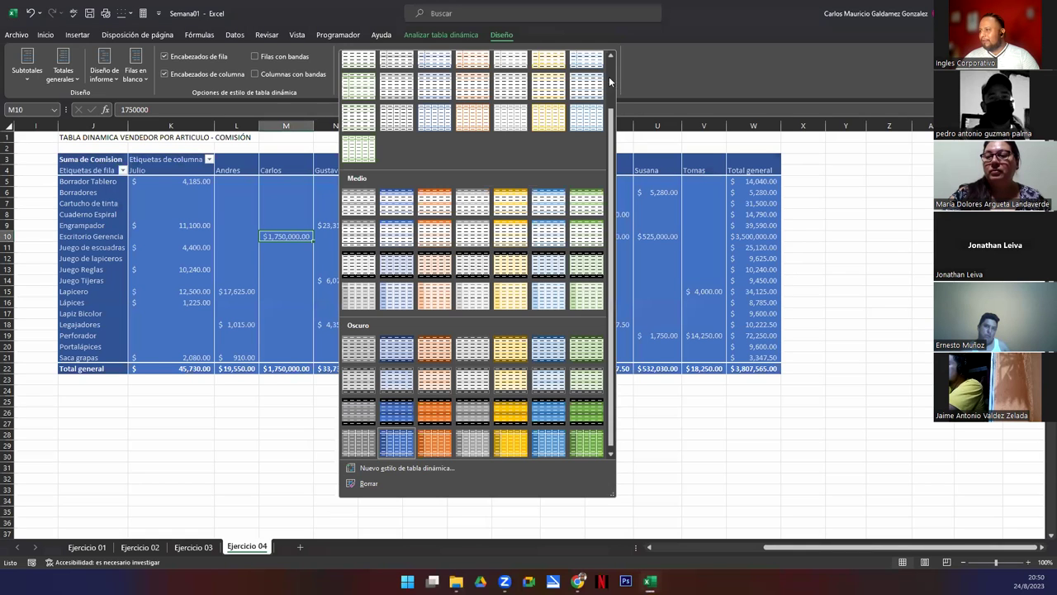
pyautogui.click(554, 275)
pyautogui.click(306, 280)
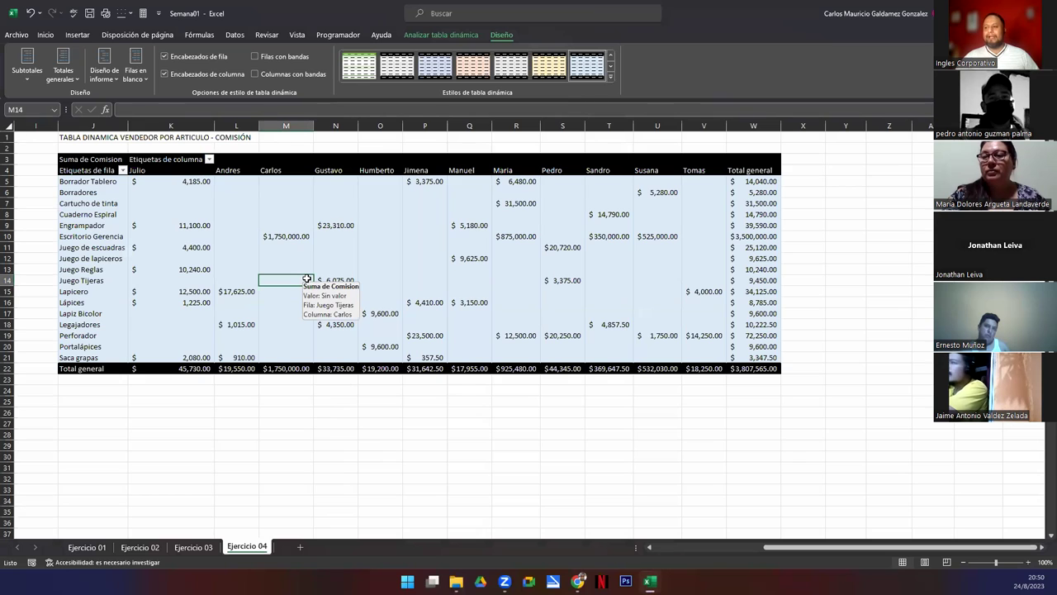
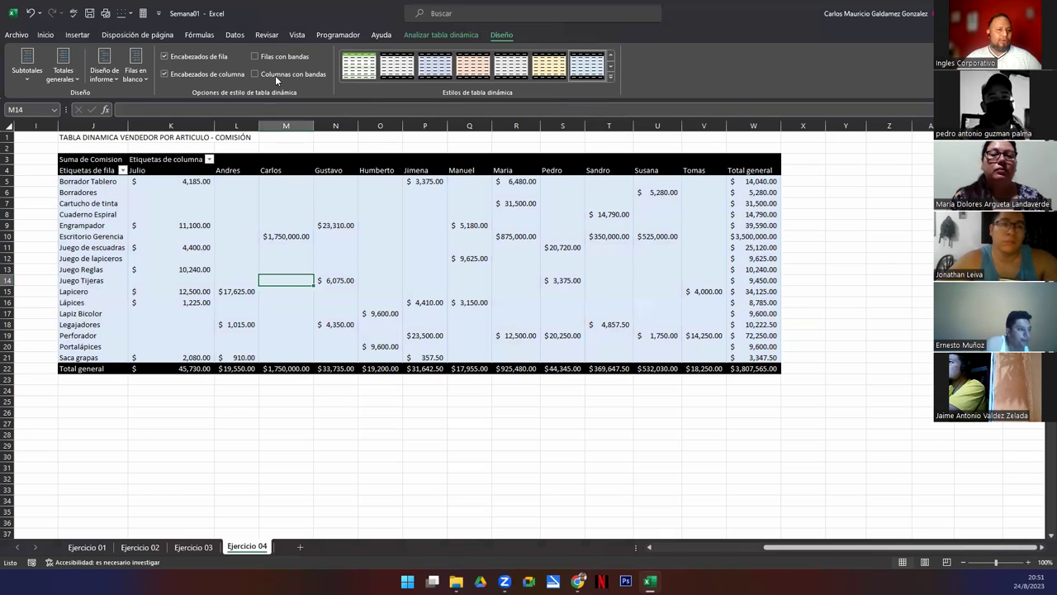
# Turn off the pivot table's row header and column header formatting, and turn both options back on.
pyautogui.click(165, 57)
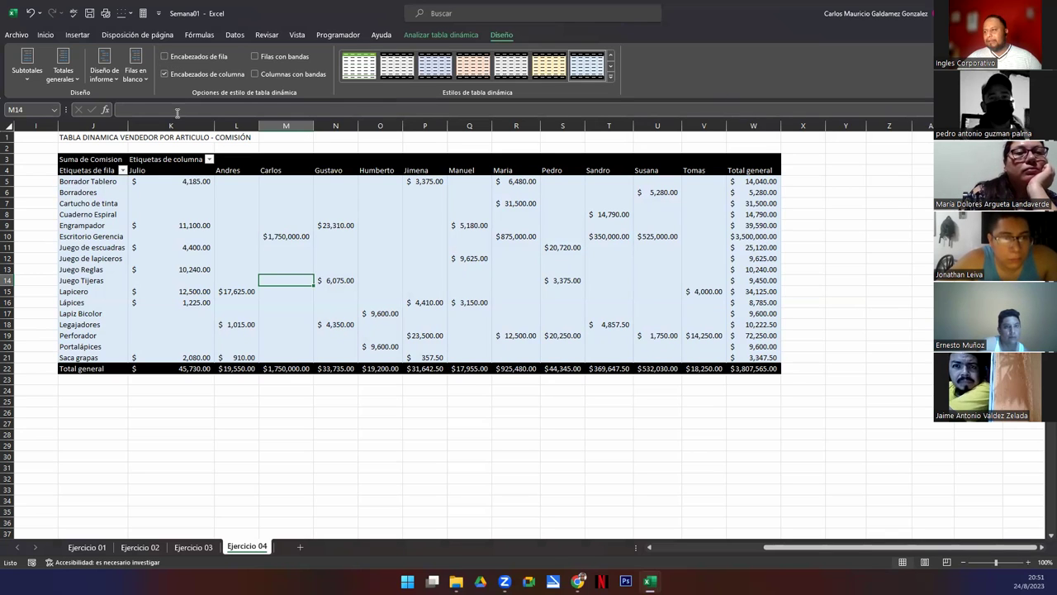
pyautogui.click(166, 75)
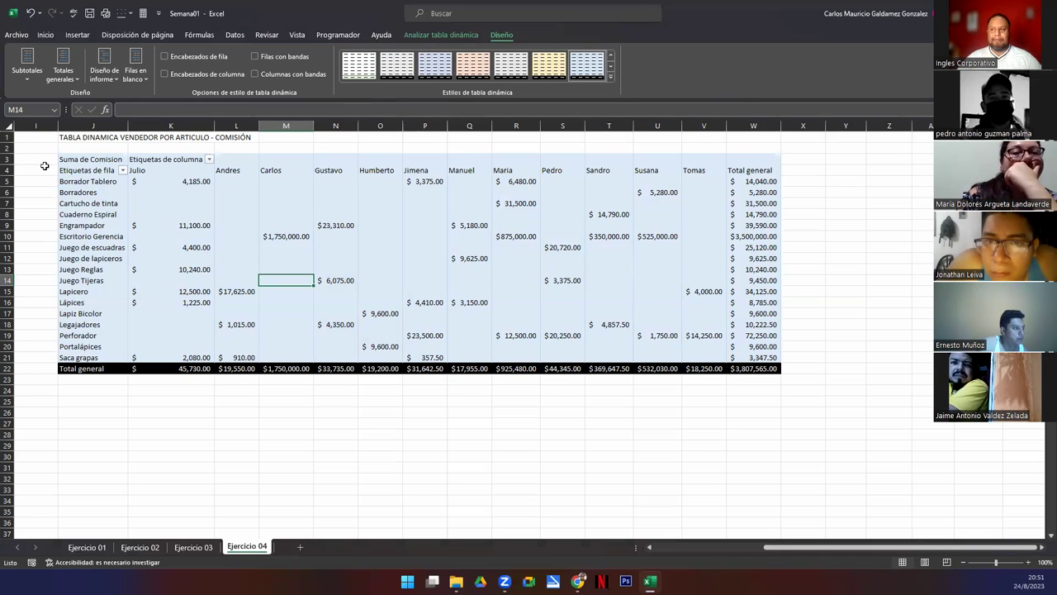
pyautogui.click(164, 74)
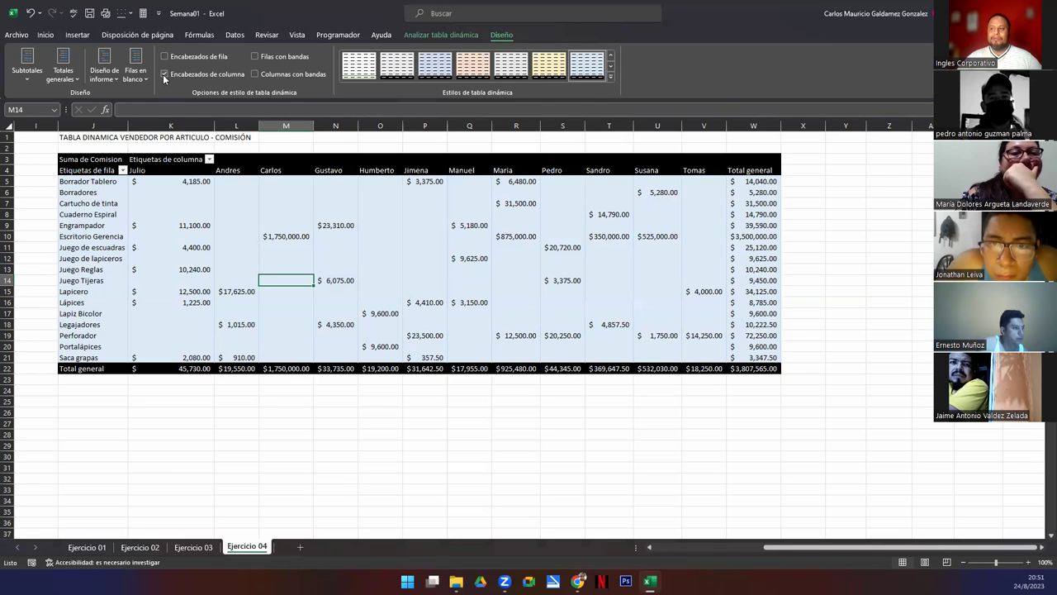
pyautogui.click(164, 56)
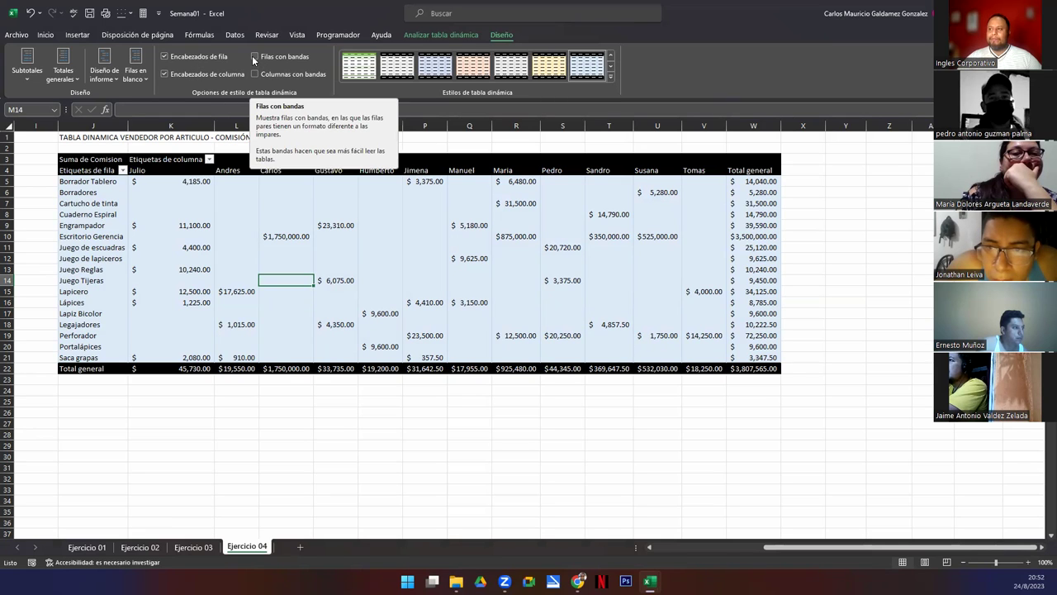
# Try banded rows and banded columns one at a time on the pivot table, turning each option off again.
pyautogui.click(254, 57)
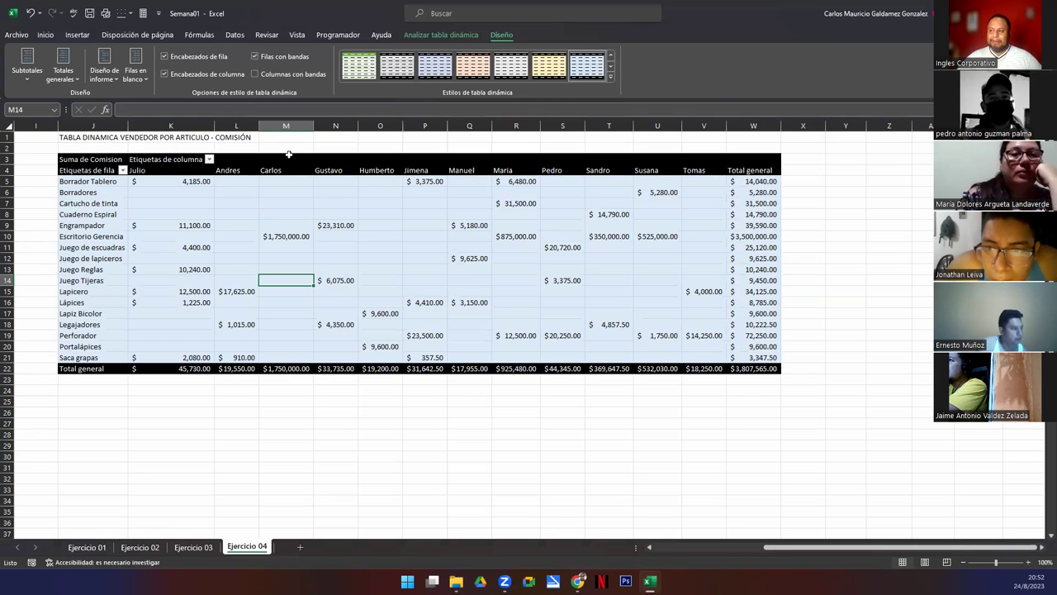
pyautogui.moveTo(353, 269)
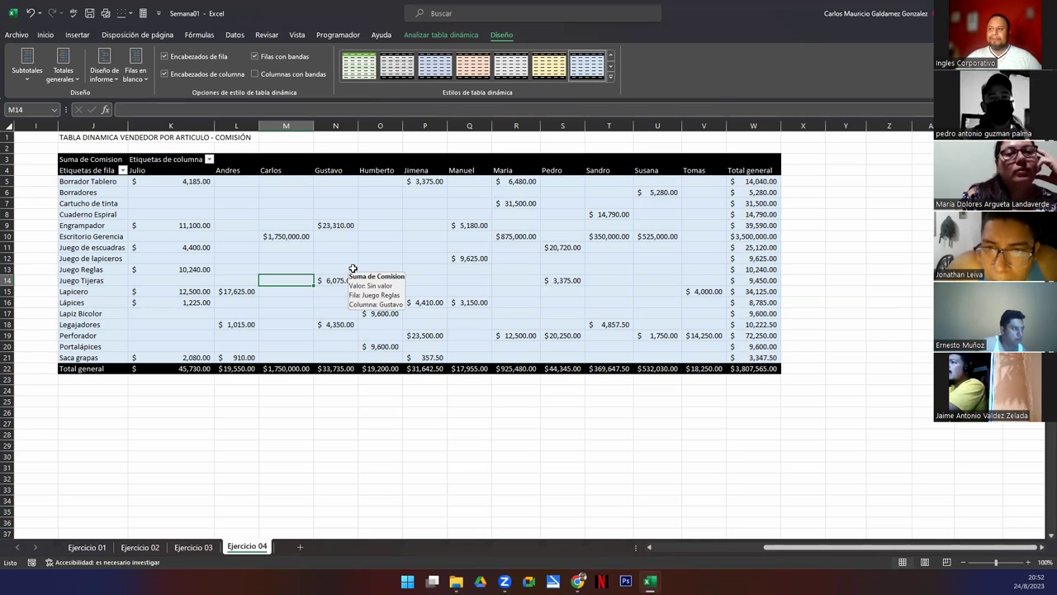
pyautogui.click(265, 60)
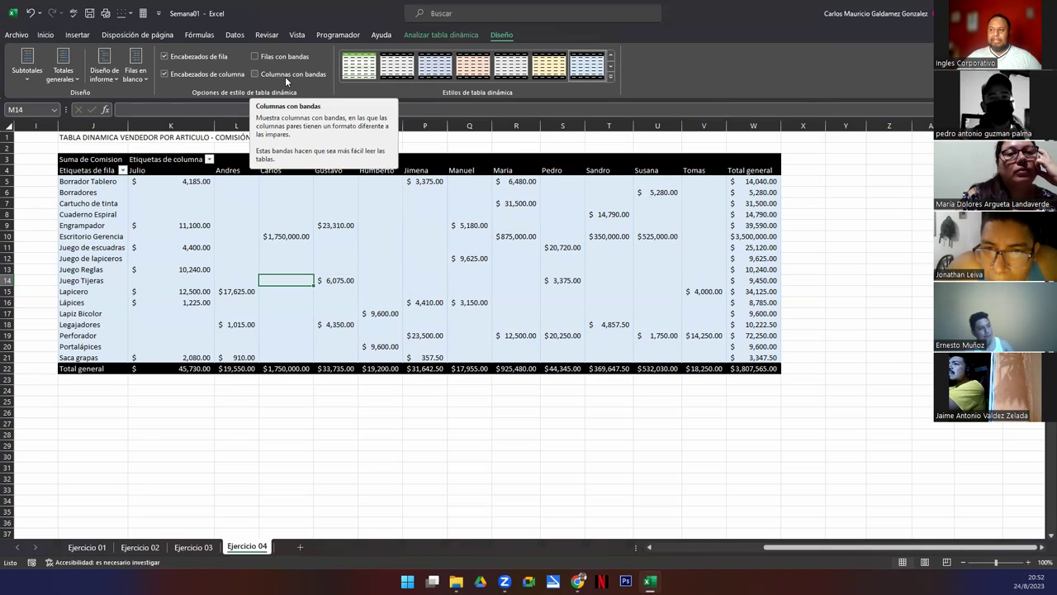
pyautogui.click(281, 73)
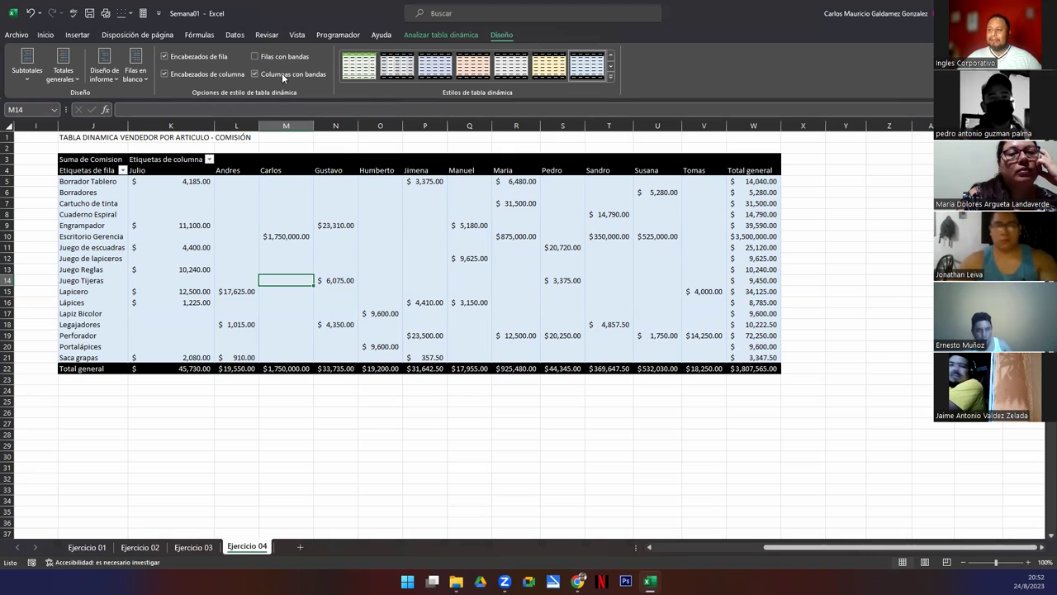
pyautogui.moveTo(430, 307)
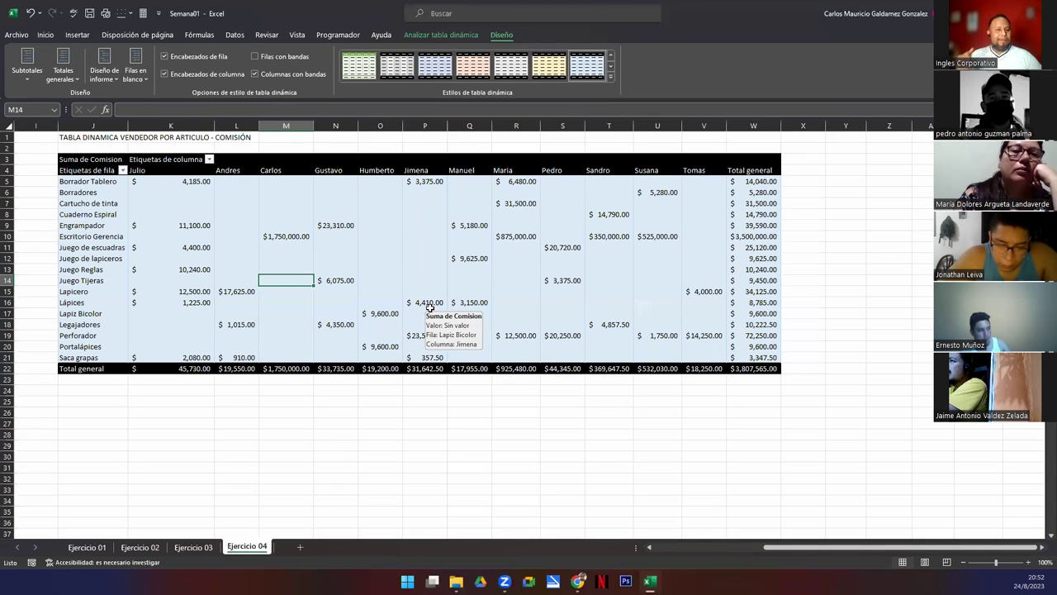
pyautogui.click(254, 75)
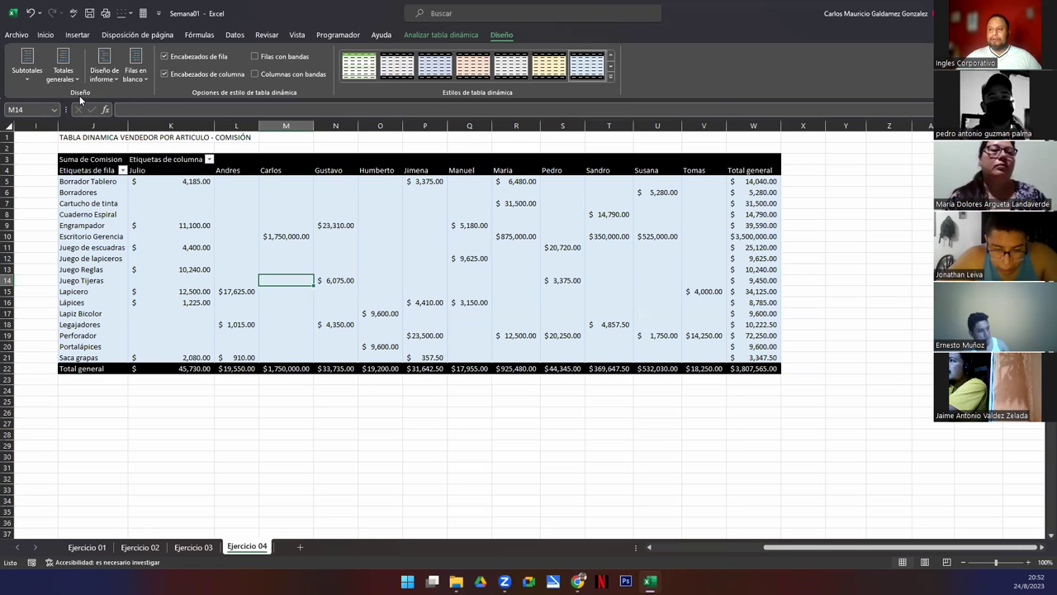
# Try the pivot table's subtotals at the bottom and at the top of each group, and finish with subtotals not shown.
pyautogui.click(25, 85)
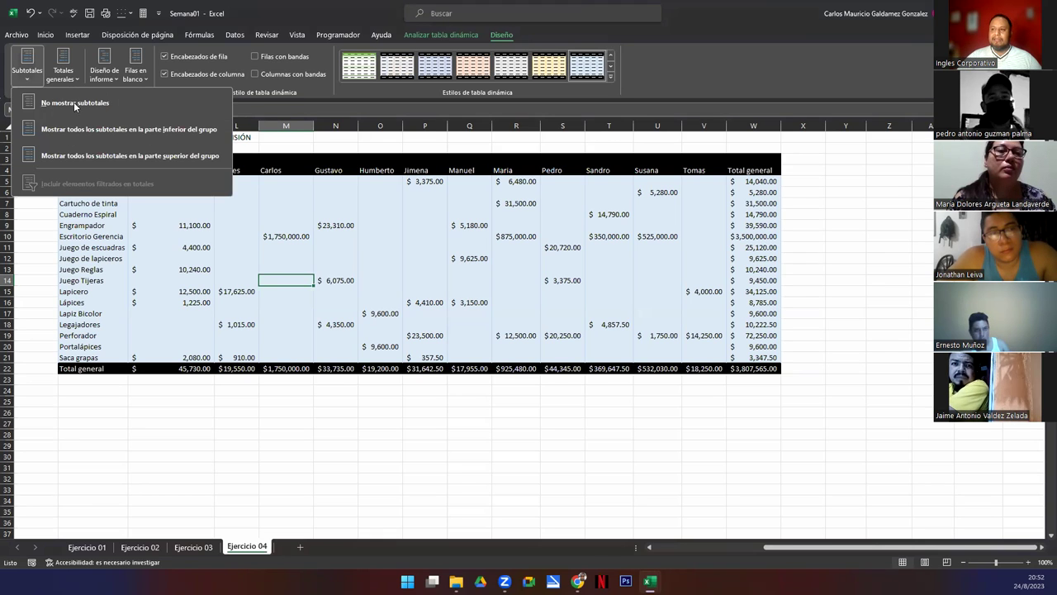
pyautogui.click(75, 103)
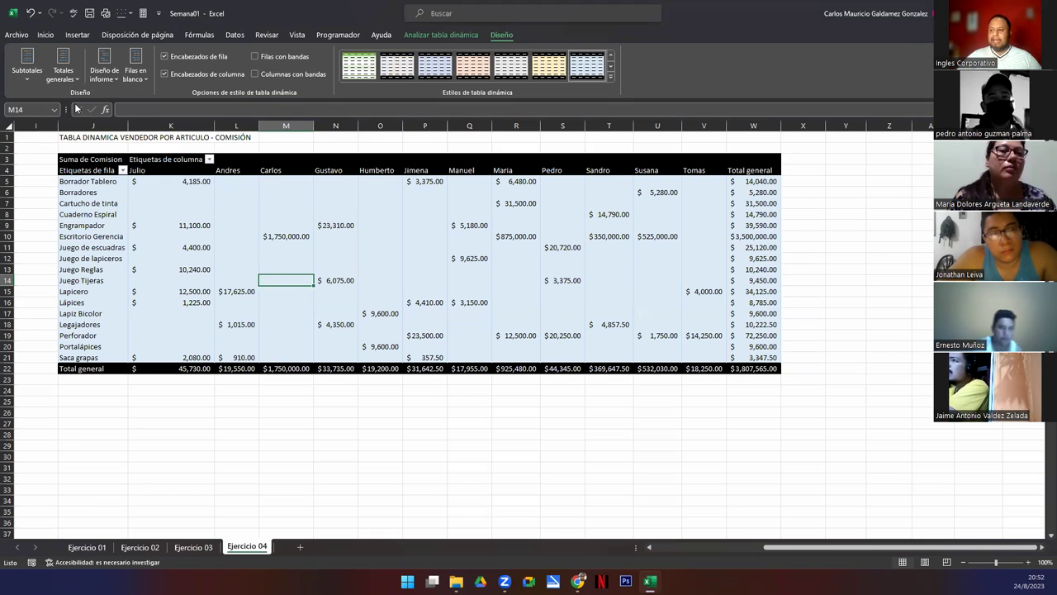
pyautogui.click(324, 367)
pyautogui.click(29, 81)
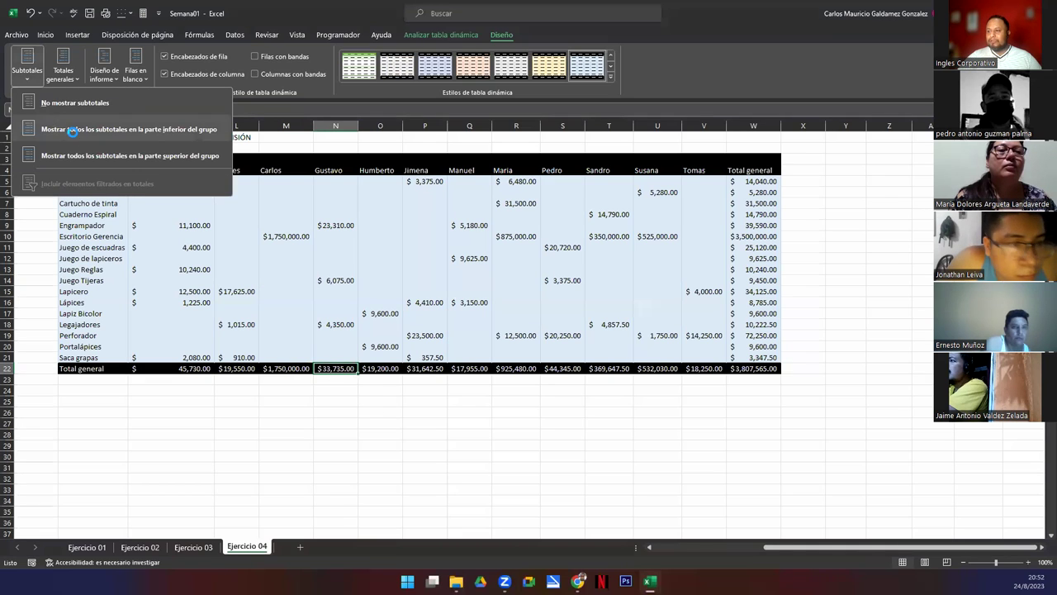
pyautogui.click(74, 132)
pyautogui.click(27, 66)
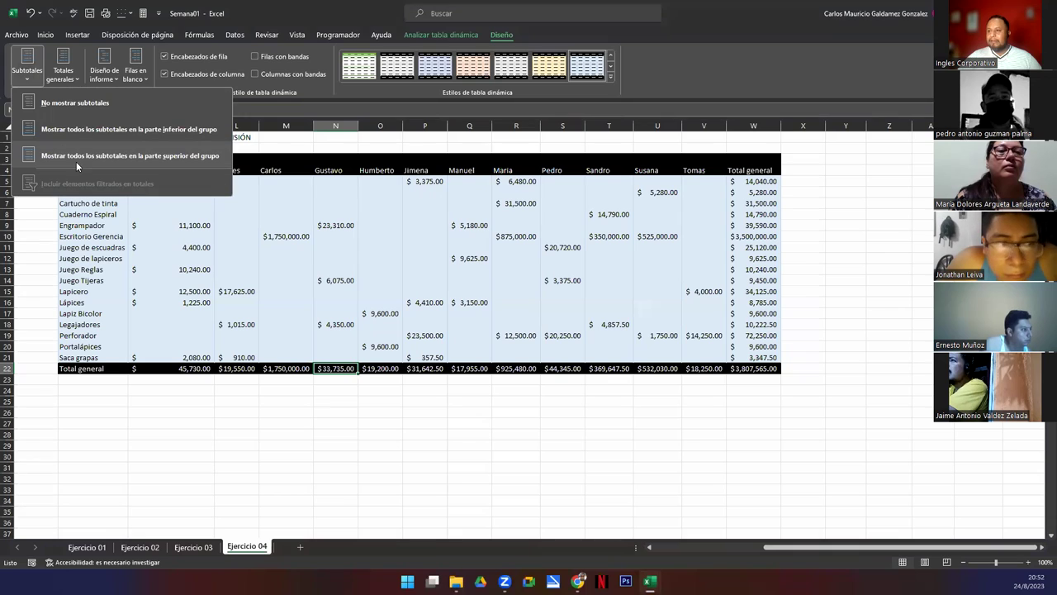
pyautogui.click(78, 156)
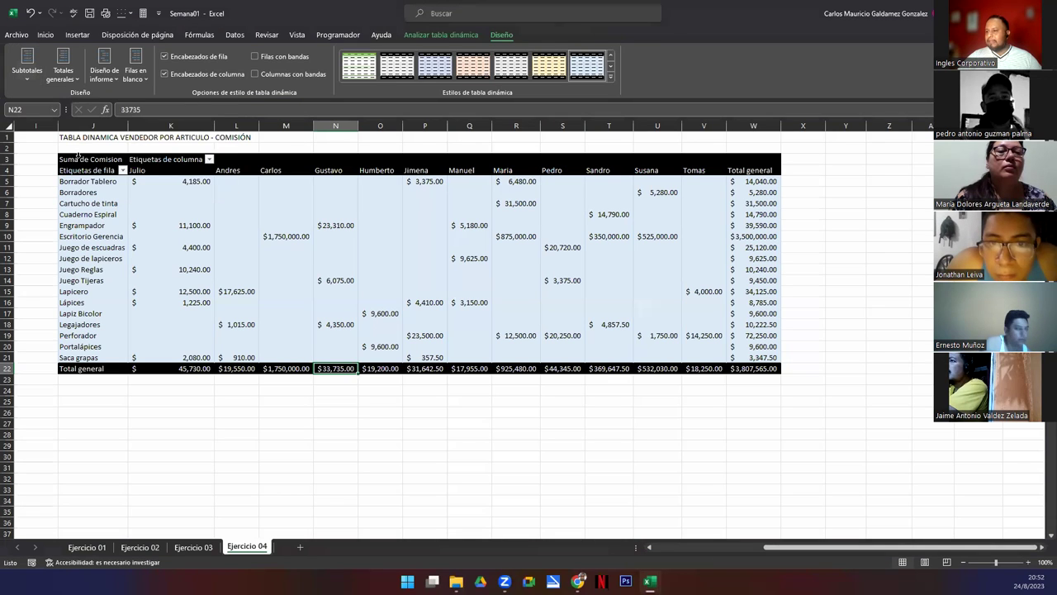
pyautogui.click(207, 308)
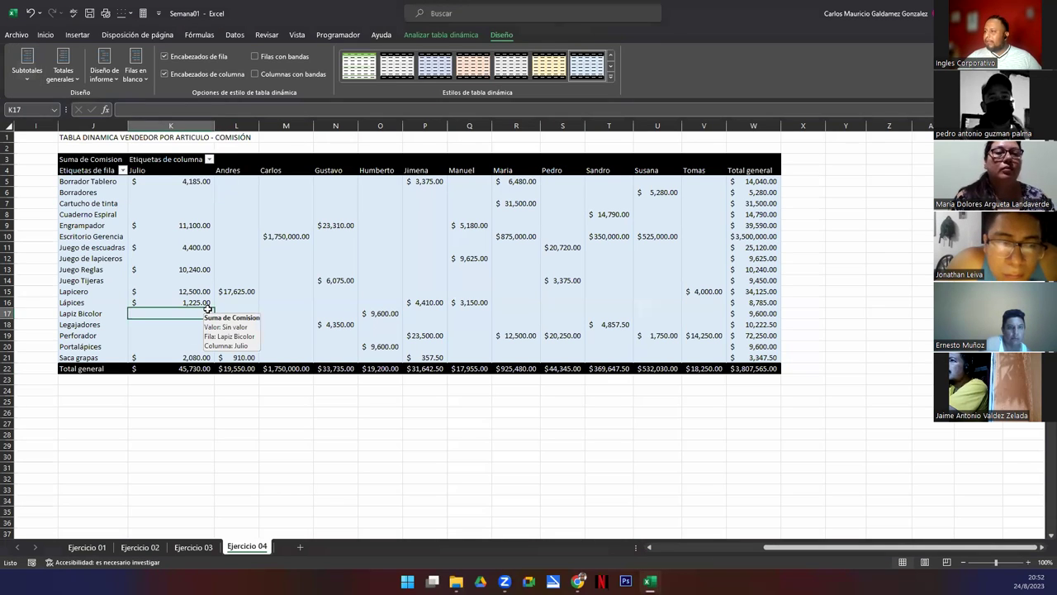
pyautogui.click(179, 268)
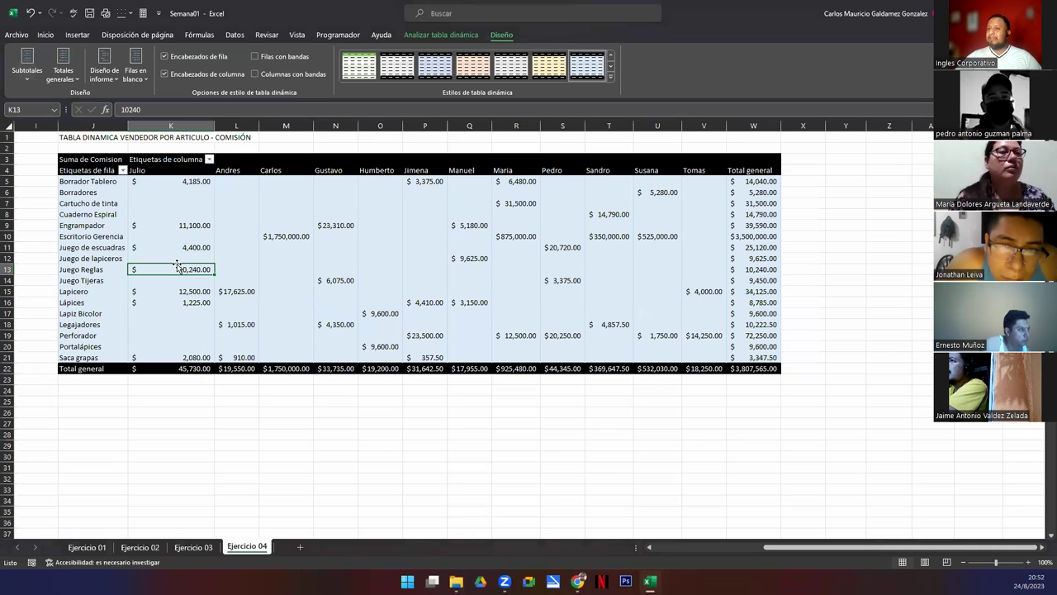
pyautogui.click(180, 289)
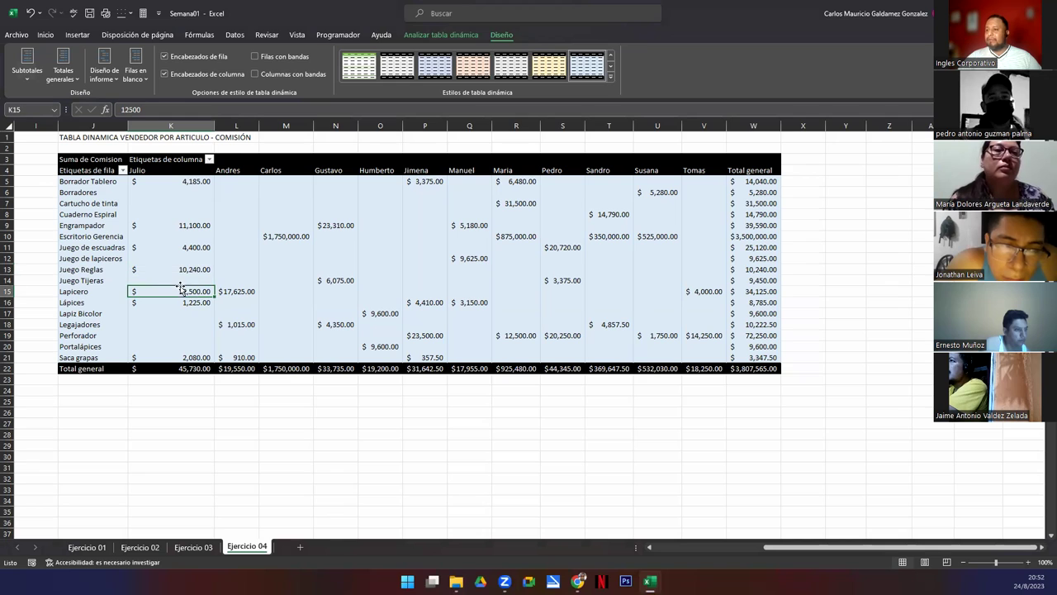
pyautogui.click(27, 78)
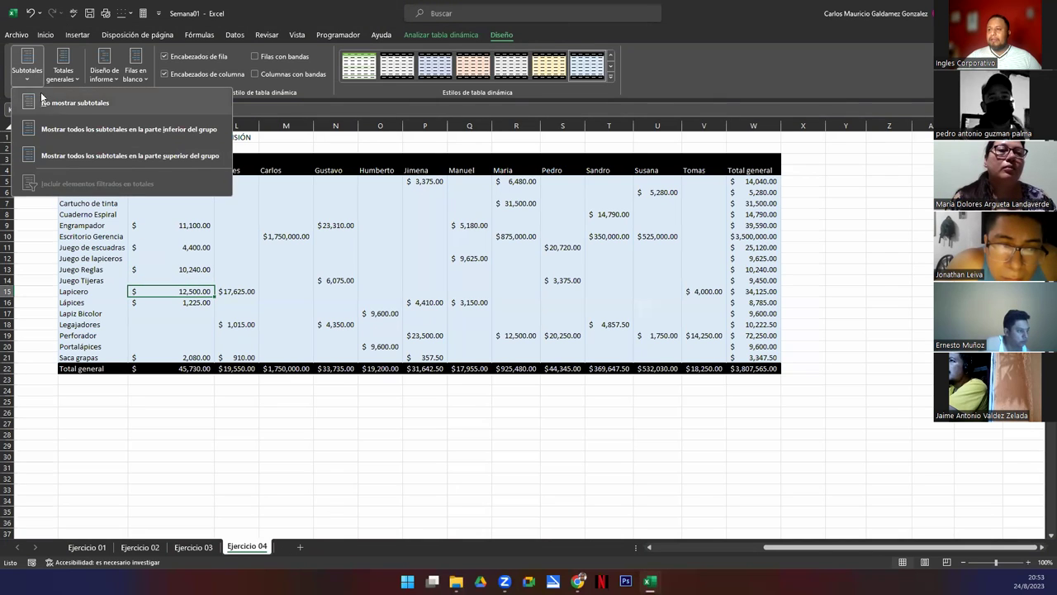
pyautogui.click(88, 104)
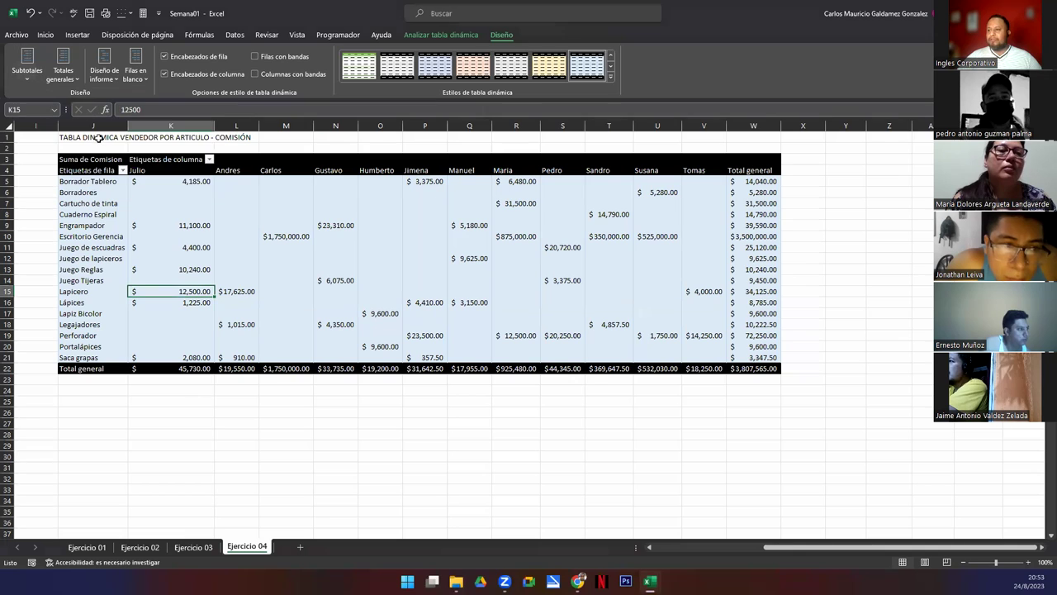
# Turn off the pivot table's grand totals for rows and columns, and turn both on again.
pyautogui.click(62, 369)
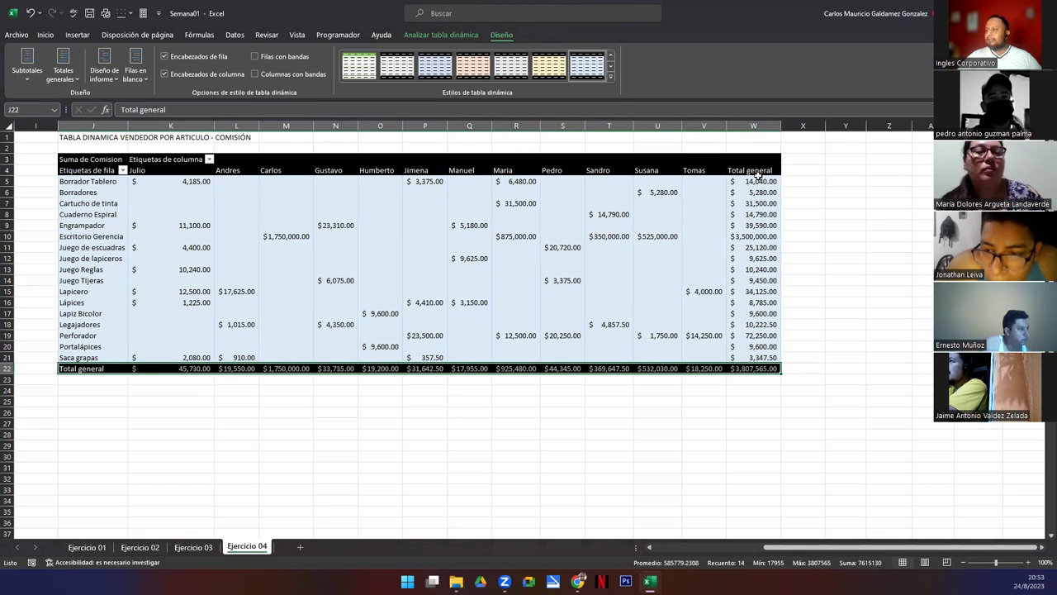
pyautogui.click(60, 78)
pyautogui.click(93, 106)
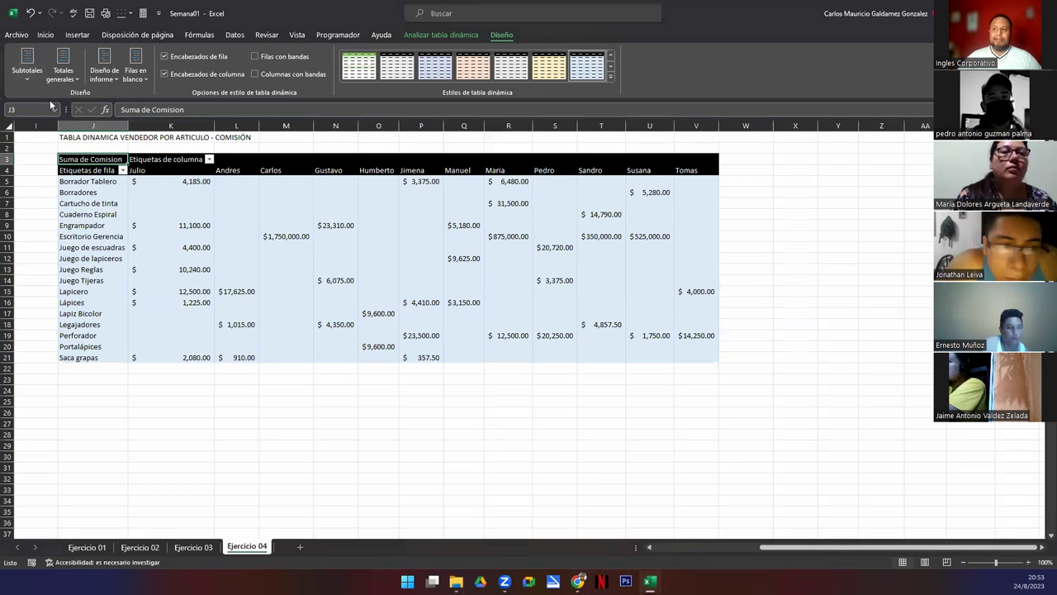
pyautogui.click(71, 77)
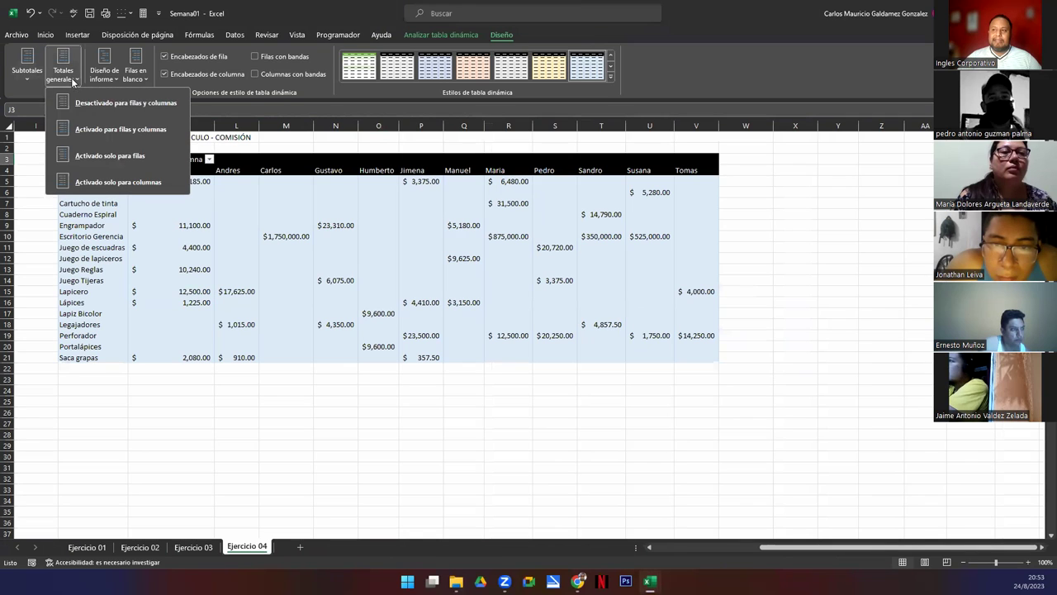
pyautogui.click(99, 130)
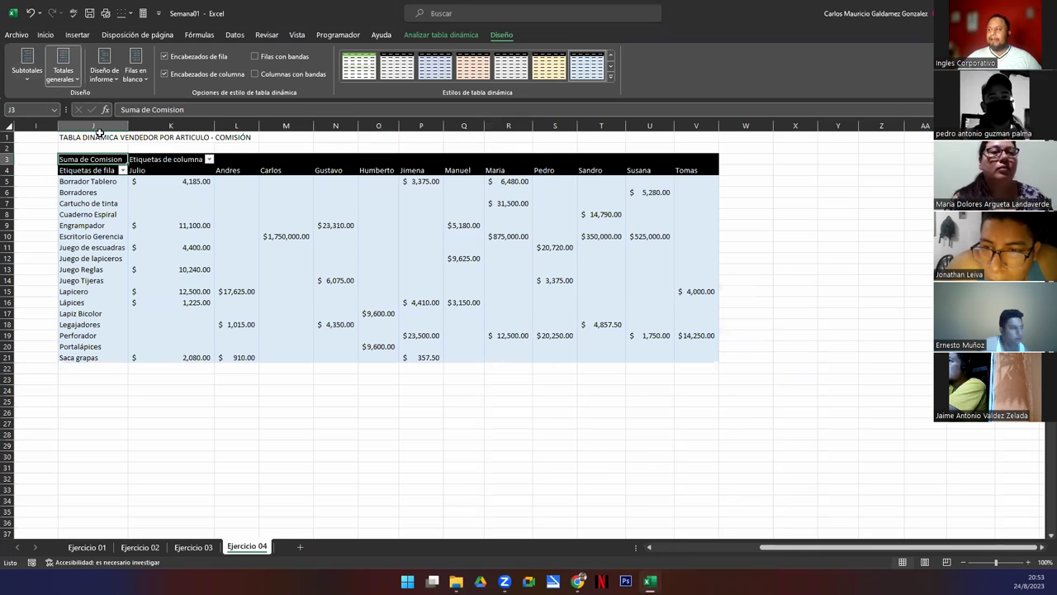
pyautogui.click(29, 79)
pyautogui.click(49, 110)
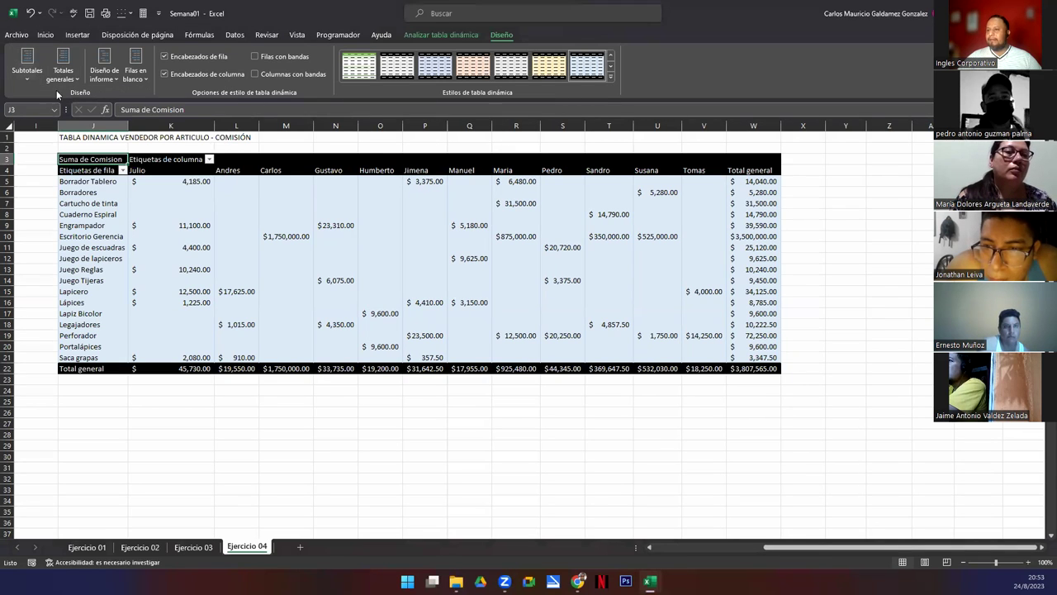
# Try the pivot table's grand totals for rows only, followed by grand totals for columns only.
pyautogui.click(65, 79)
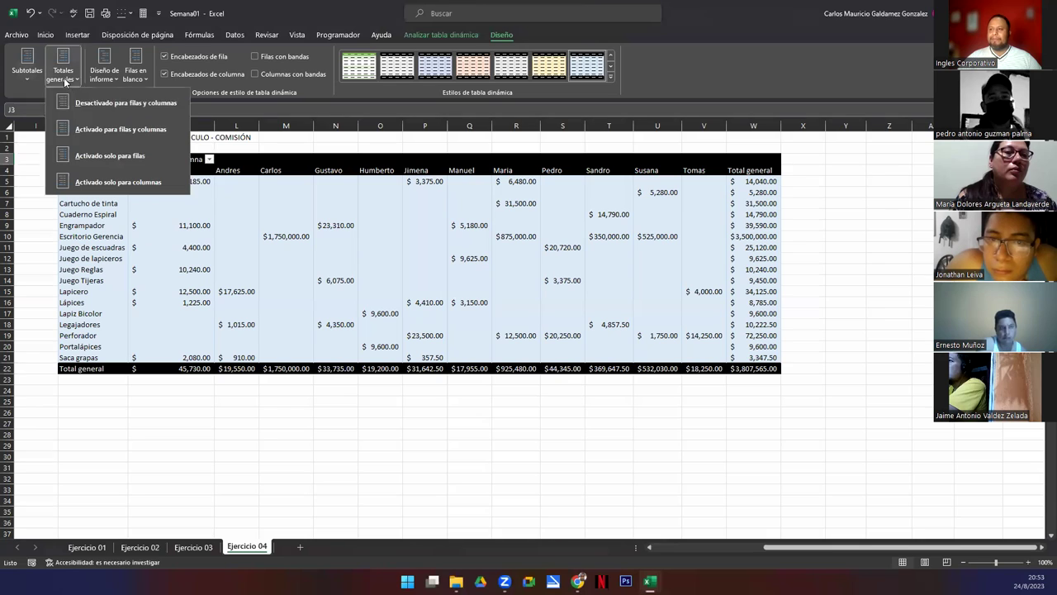
pyautogui.click(109, 157)
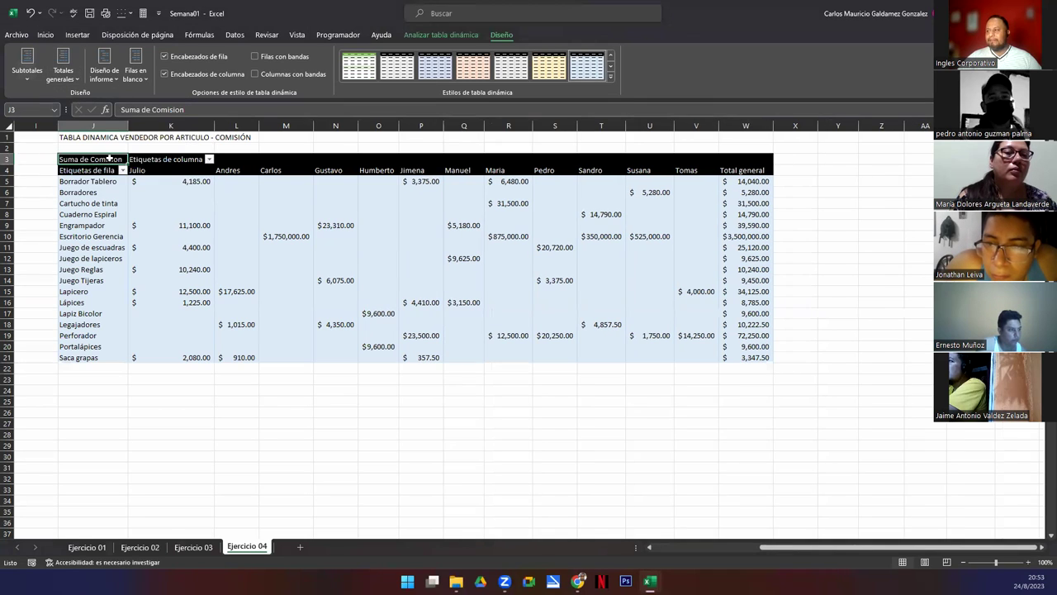
pyautogui.click(65, 77)
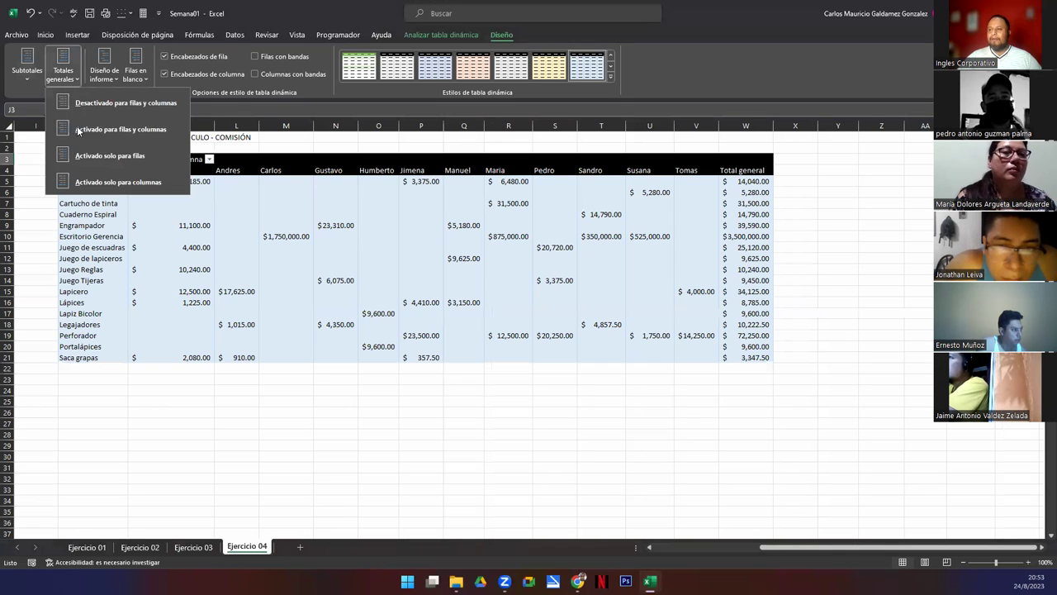
pyautogui.click(89, 183)
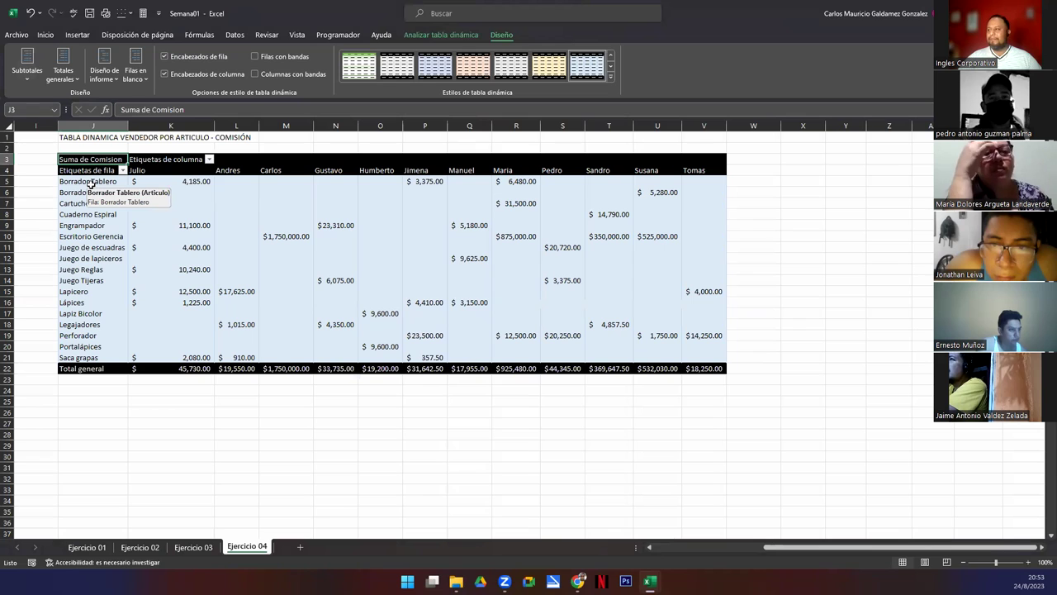
pyautogui.click(739, 161)
pyautogui.moveTo(739, 181); pyautogui.dragTo(746, 370)
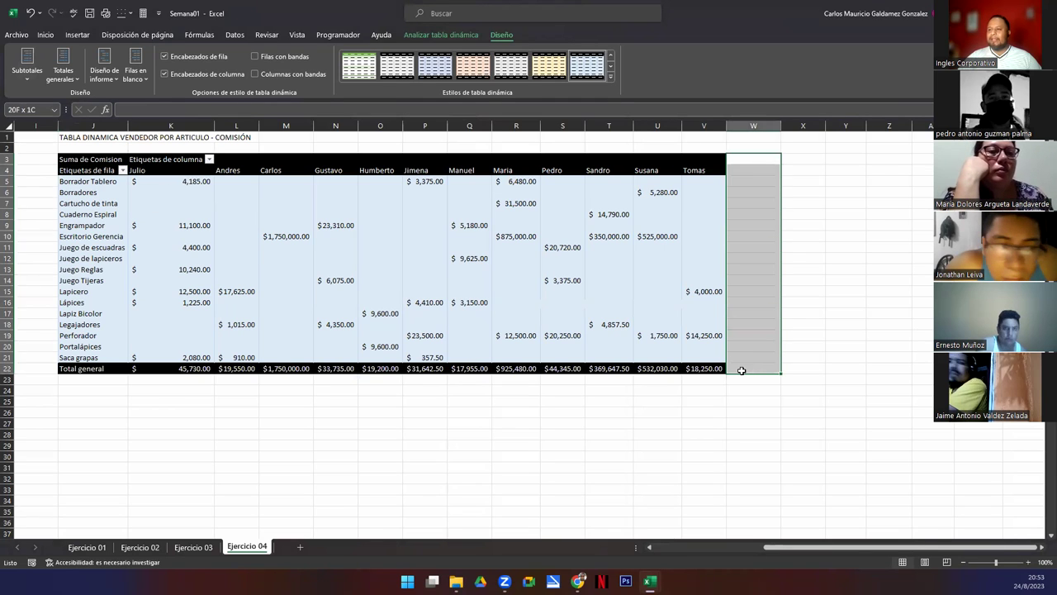
pyautogui.click(573, 279)
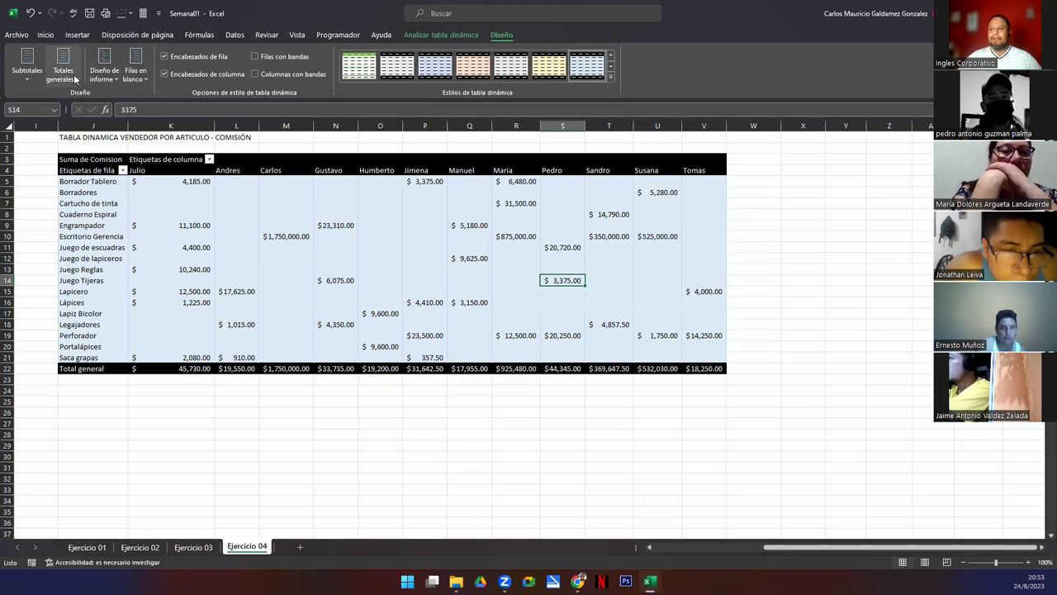
# Activate the pivot table's grand totals for both rows and columns, and highlight the Total general column.
pyautogui.click(74, 78)
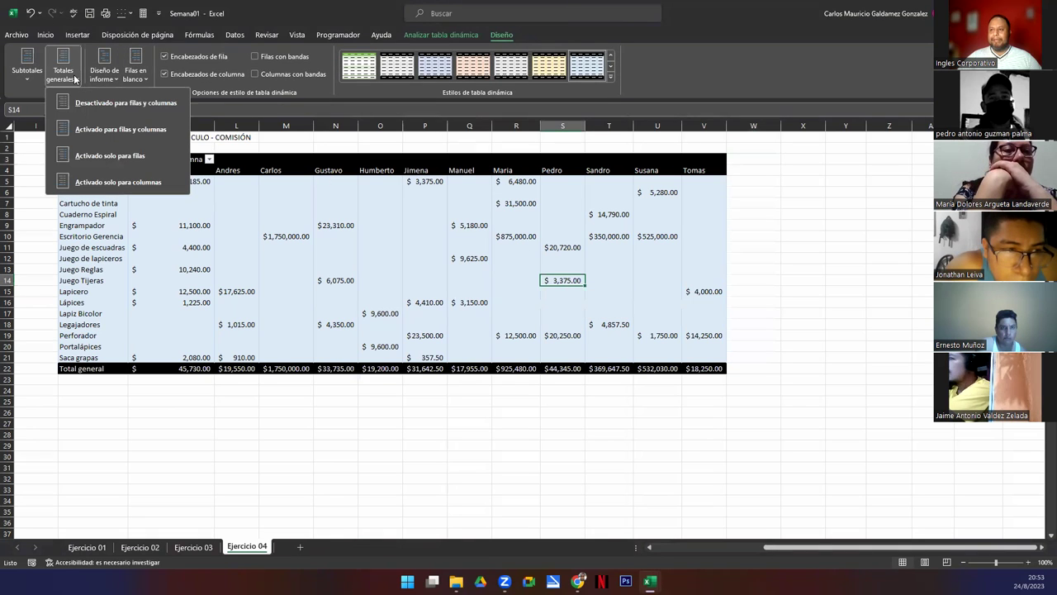
pyautogui.click(100, 128)
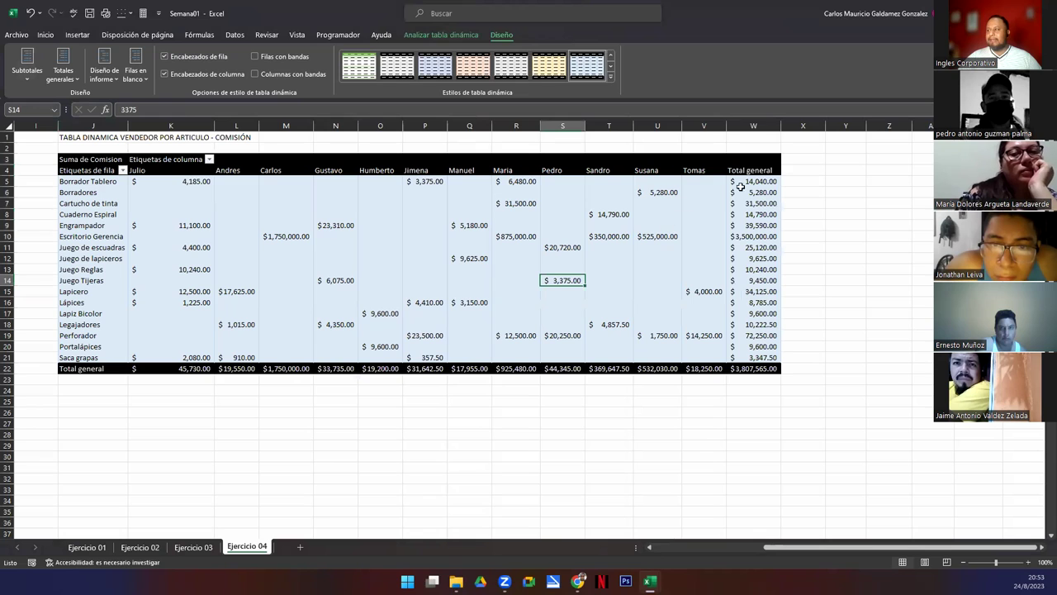
pyautogui.moveTo(744, 162); pyautogui.dragTo(750, 373)
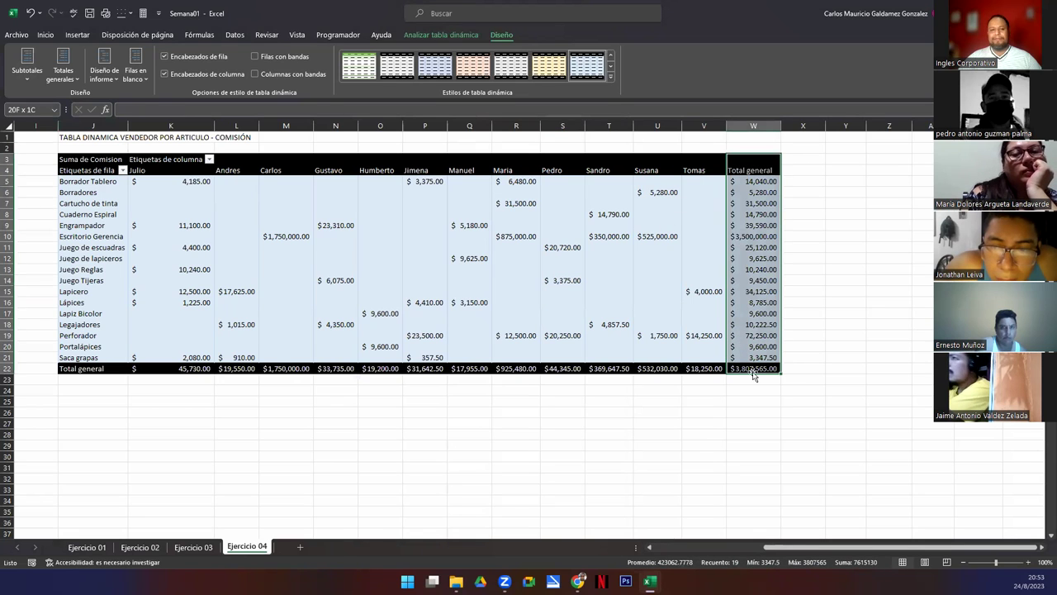
pyautogui.click(423, 241)
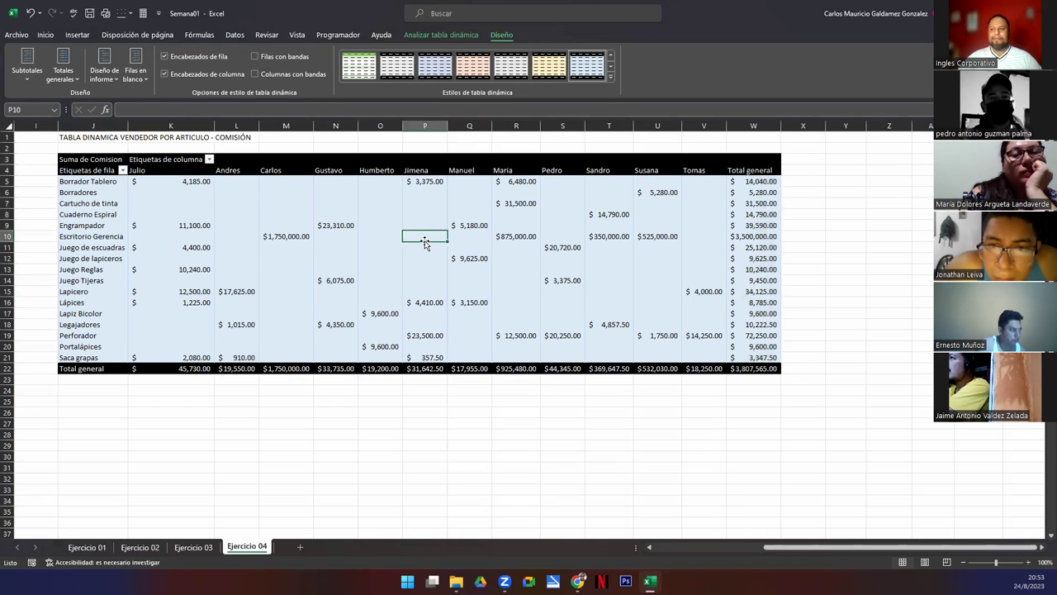
pyautogui.click(380, 225)
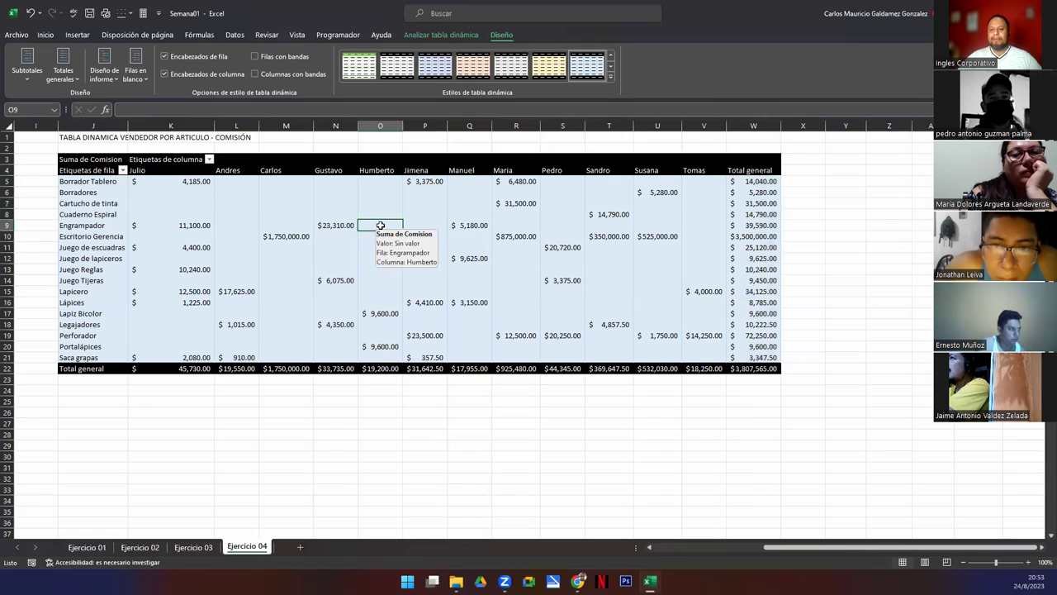
# Show the pivot table's report layout in compact form.
pyautogui.click(106, 80)
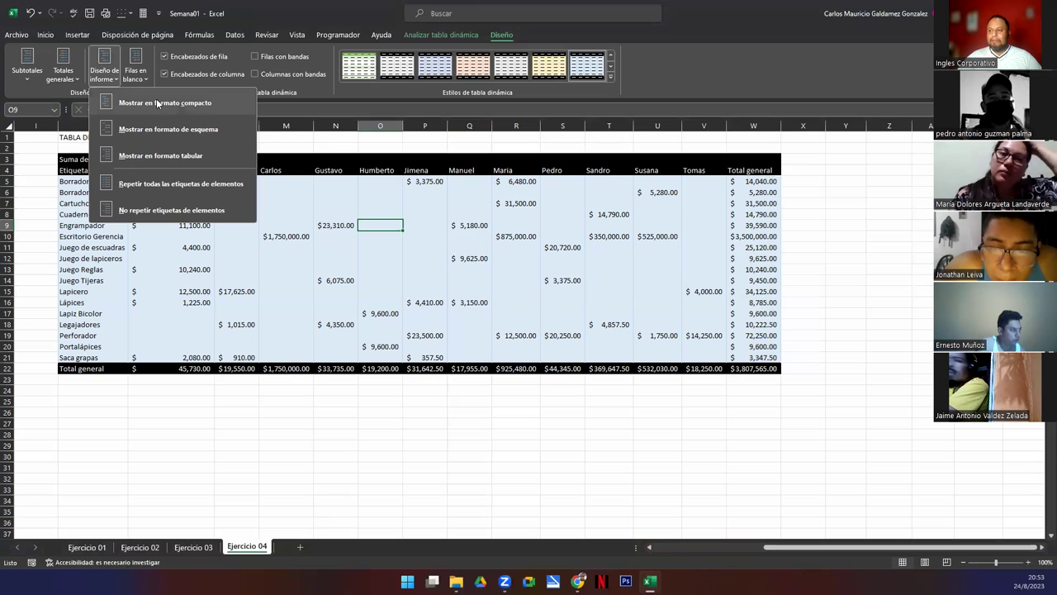
pyautogui.click(176, 105)
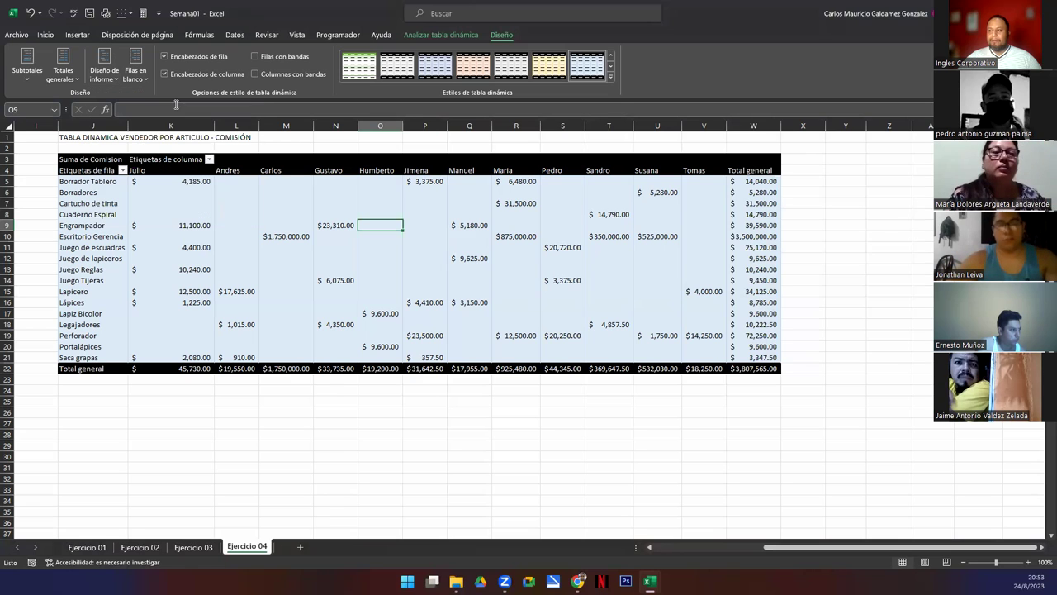
pyautogui.click(289, 236)
# Try the outline form (formato de esquema) as the pivot table's report layout.
pyautogui.click(105, 79)
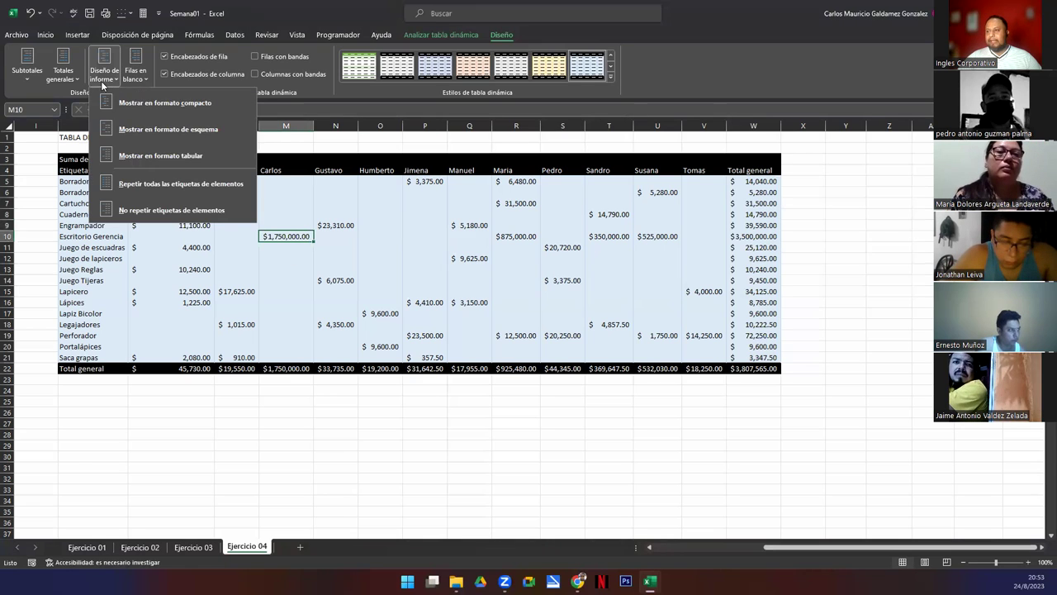
pyautogui.click(166, 129)
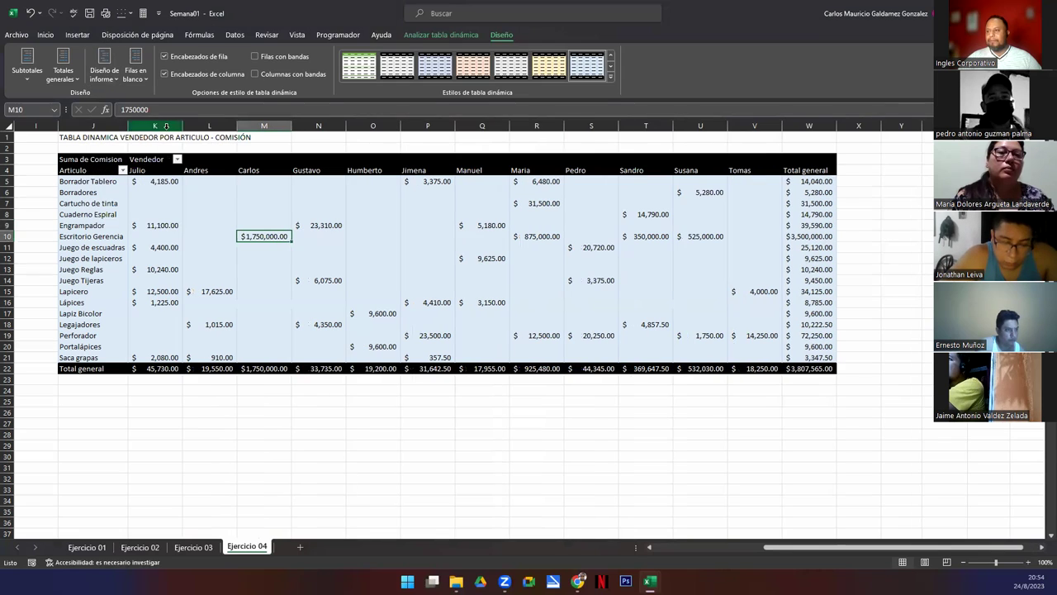
pyautogui.click(109, 78)
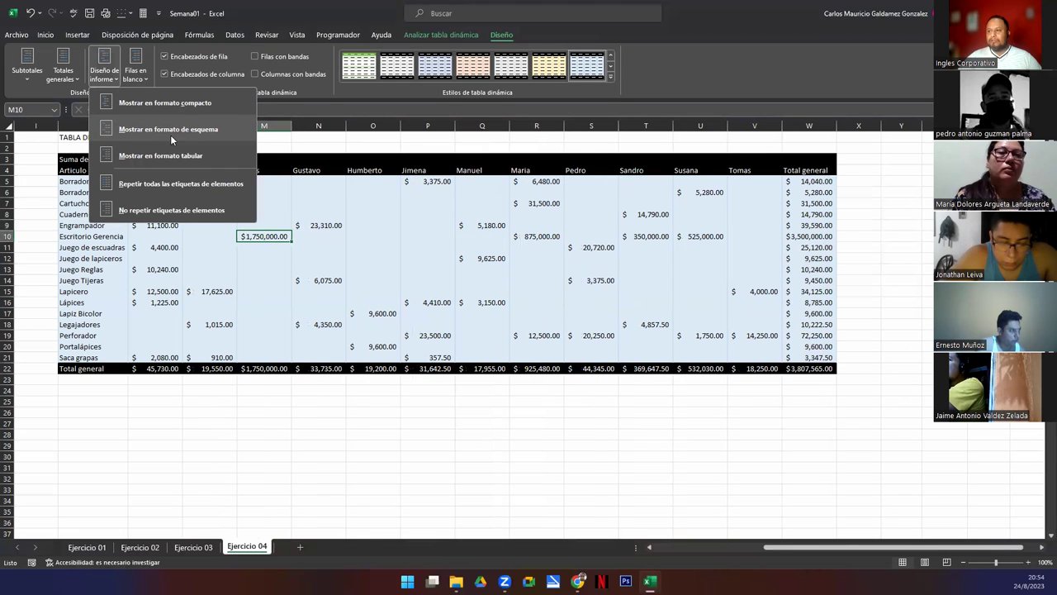
pyautogui.click(419, 266)
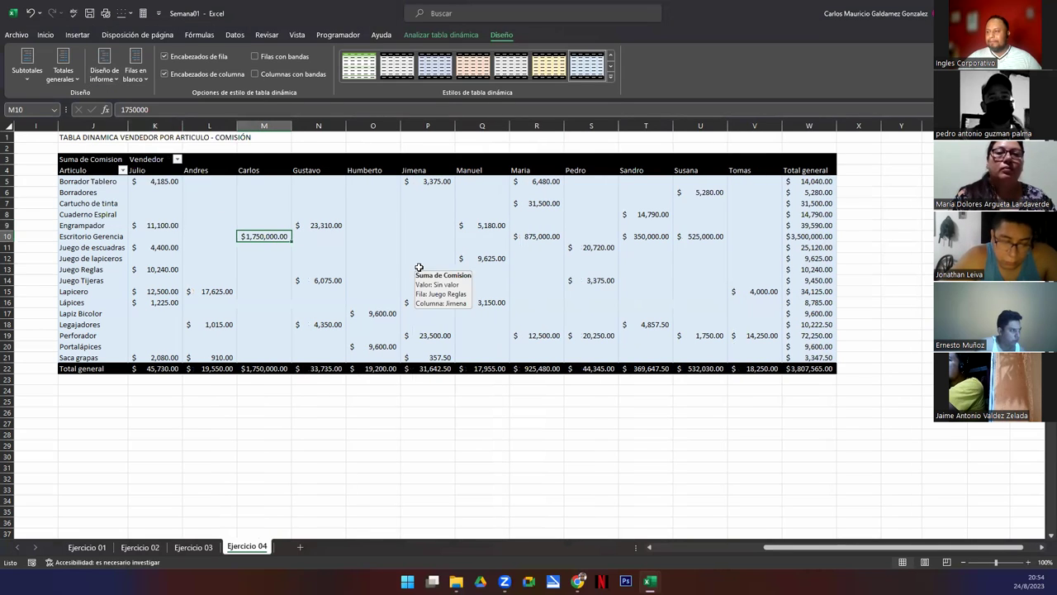
# Show the pivot table's report layout in tabular form.
pyautogui.click(102, 78)
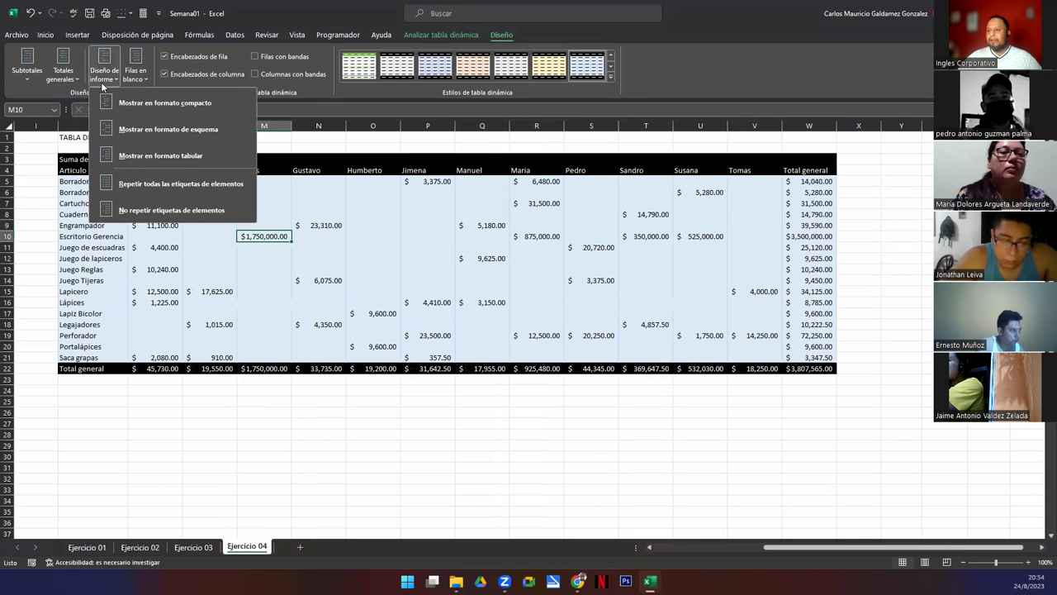
pyautogui.click(159, 157)
pyautogui.click(263, 257)
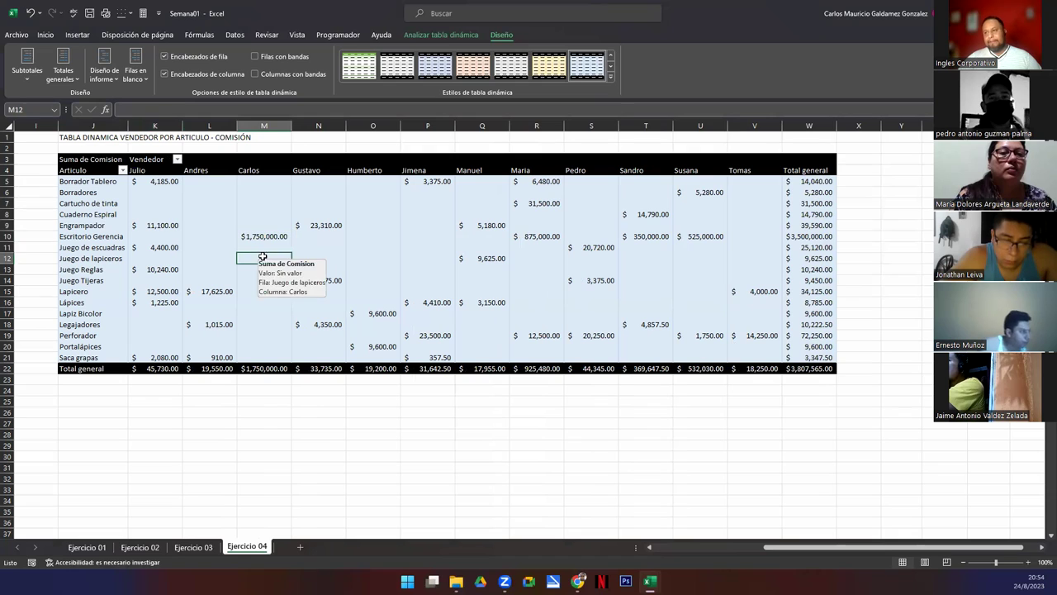
# Try repeating all item labels in the commission pivot's report layout, and set it back to not repeating them.
pyautogui.click(103, 73)
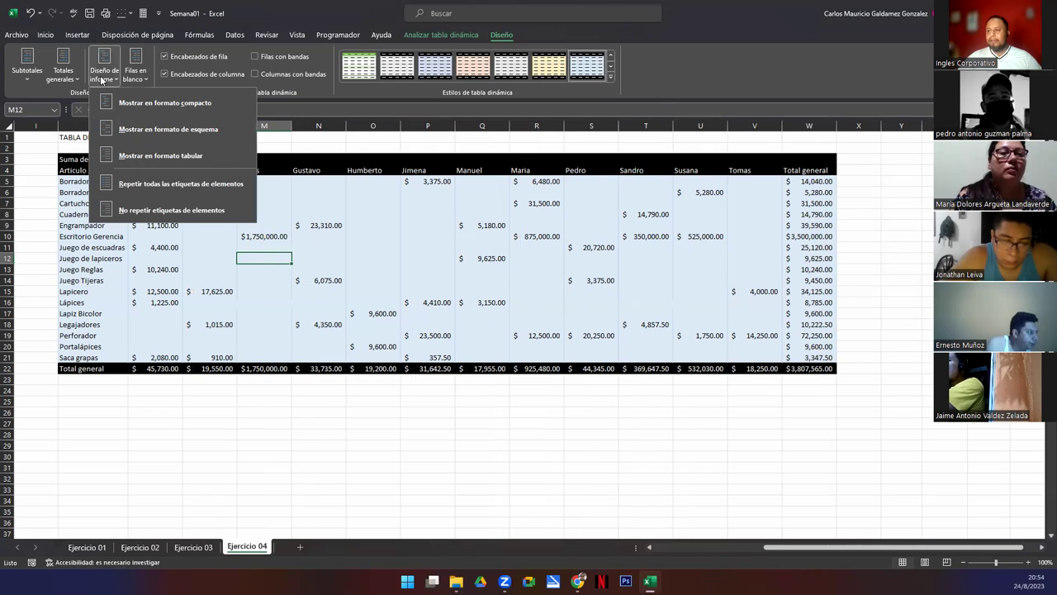
pyautogui.click(206, 184)
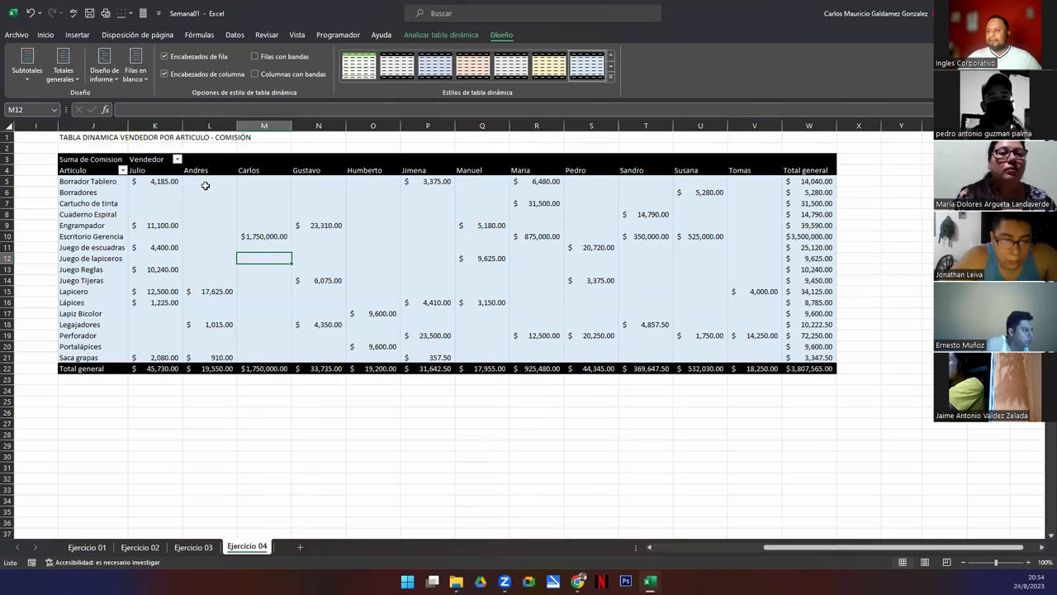
pyautogui.click(104, 78)
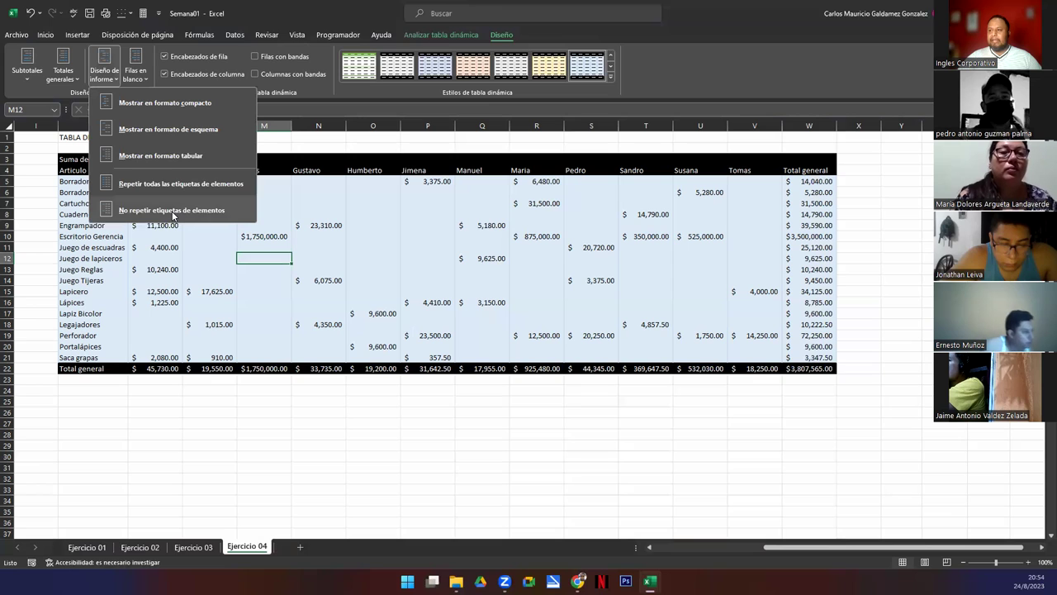
pyautogui.click(172, 211)
# Return the commission pivot table's report layout to compact form.
pyautogui.click(104, 72)
pyautogui.click(122, 105)
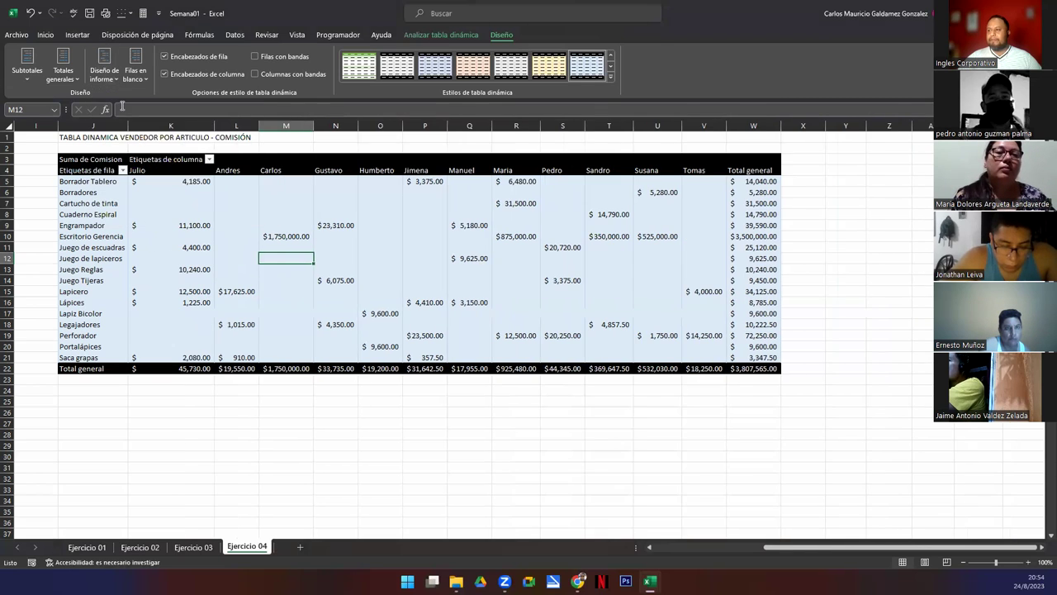
pyautogui.click(330, 268)
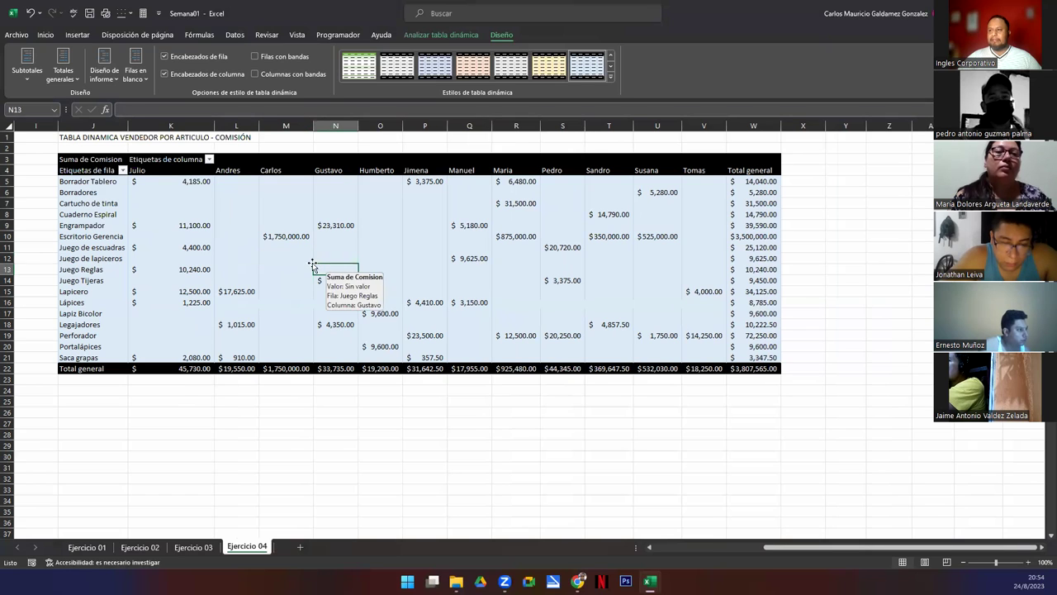
# Try inserting a blank line after each item of the pivot table, and remove the blank lines again.
pyautogui.click(137, 78)
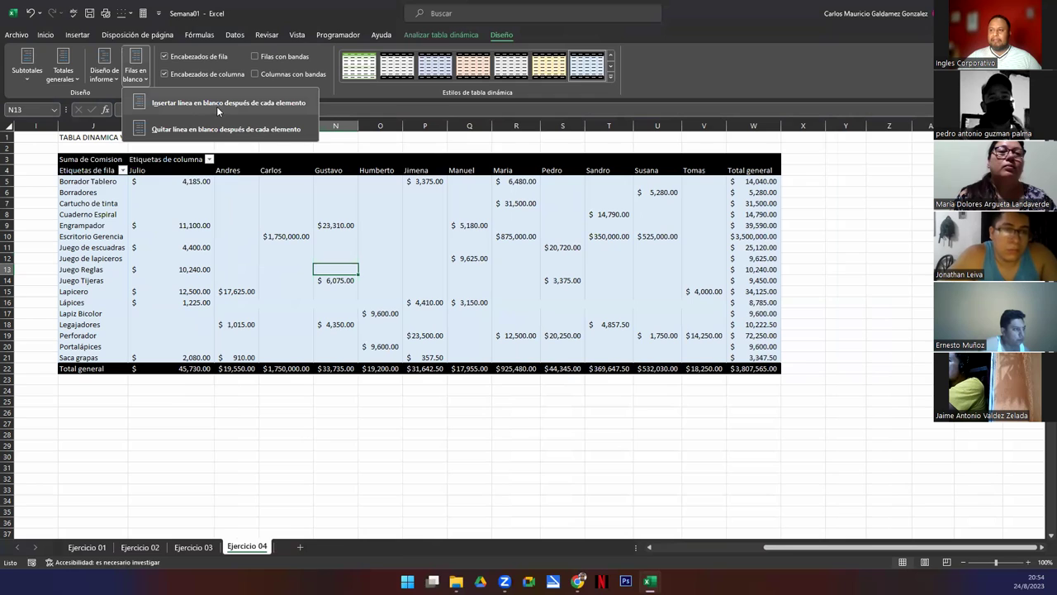
pyautogui.click(265, 105)
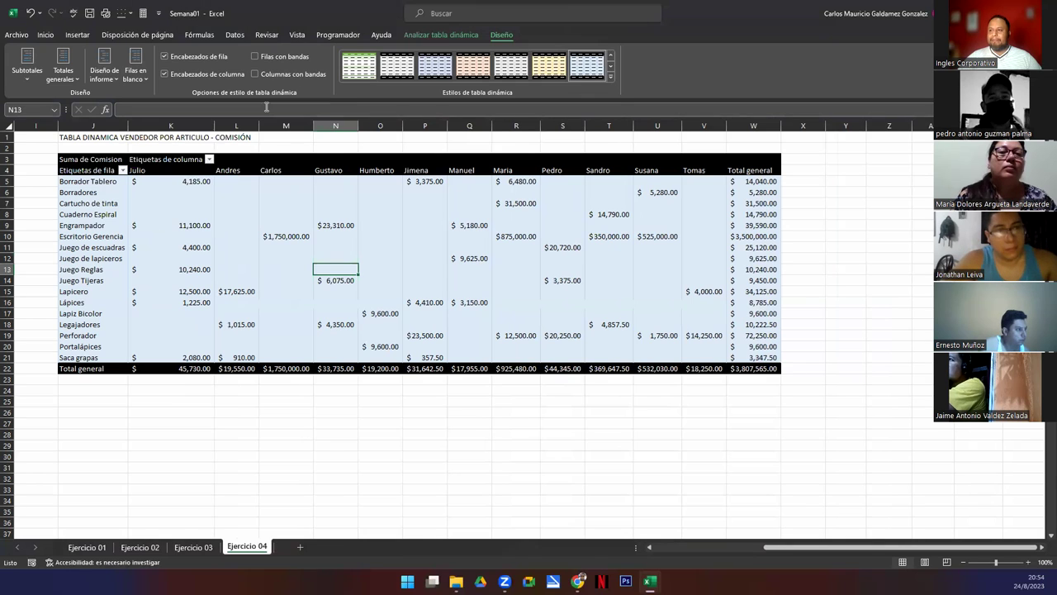
pyautogui.click(130, 75)
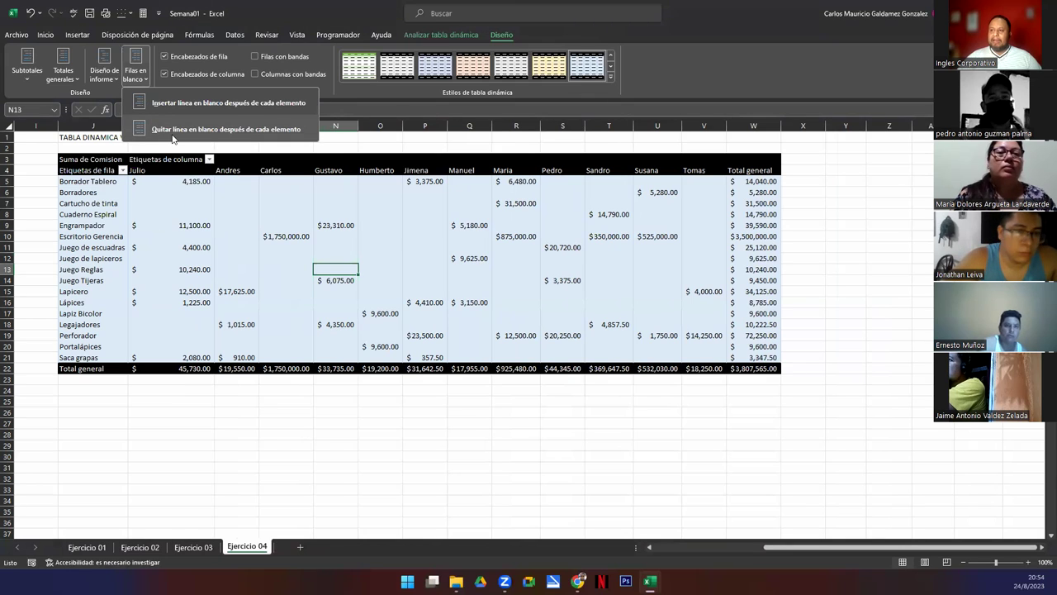
pyautogui.click(171, 128)
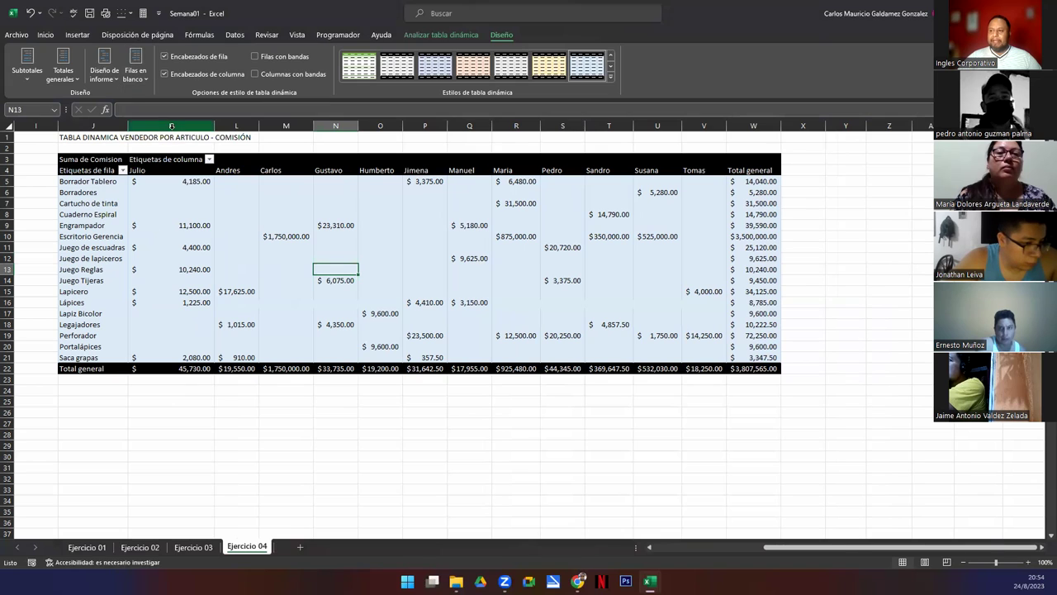
pyautogui.click(129, 78)
pyautogui.click(308, 237)
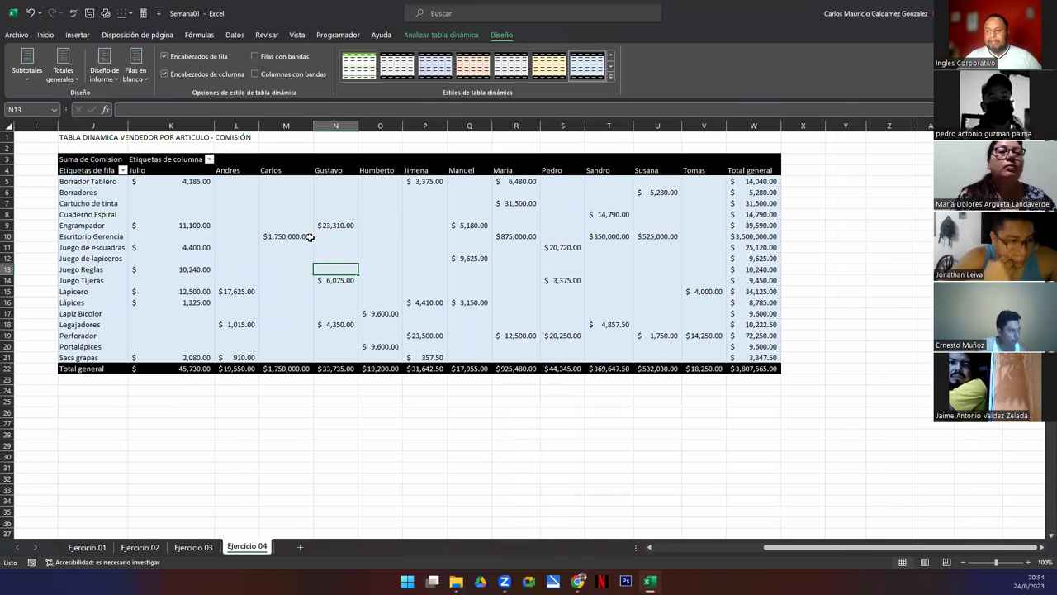
pyautogui.click(308, 237)
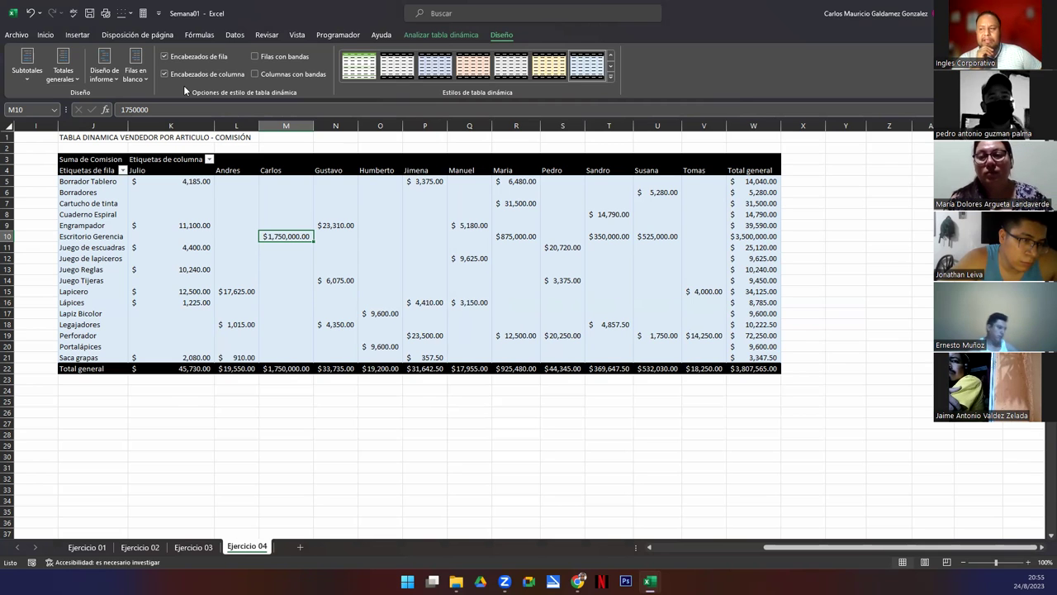
pyautogui.click(124, 269)
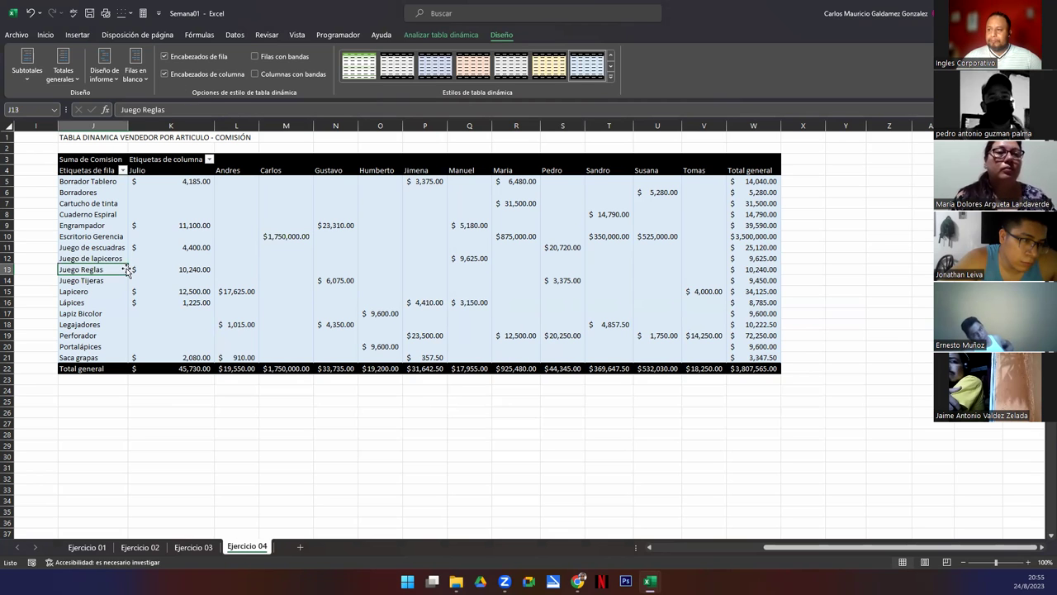
pyautogui.click(682, 544)
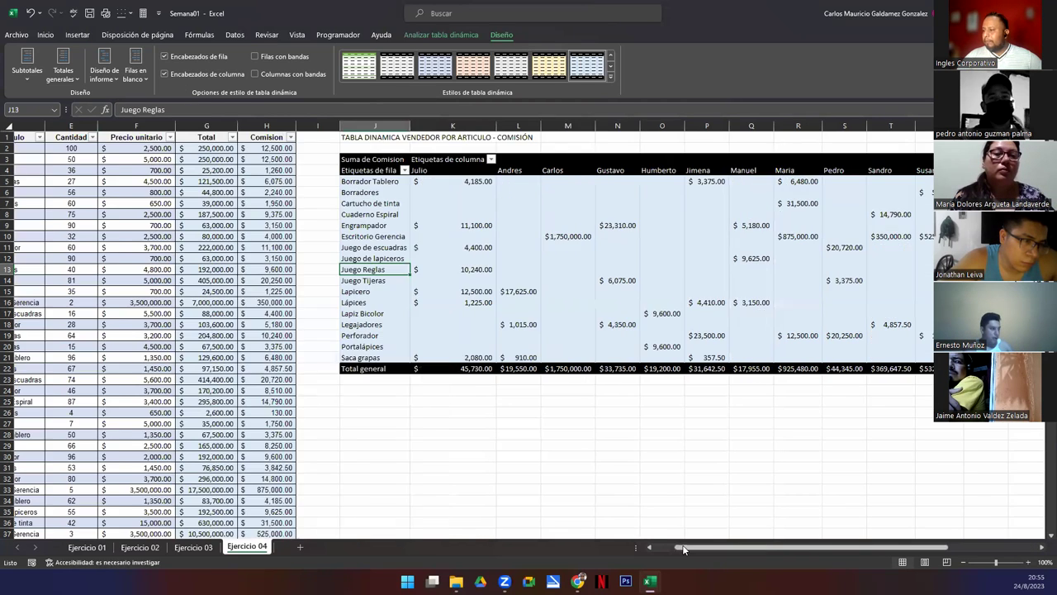
pyautogui.moveTo(747, 552); pyautogui.dragTo(791, 551)
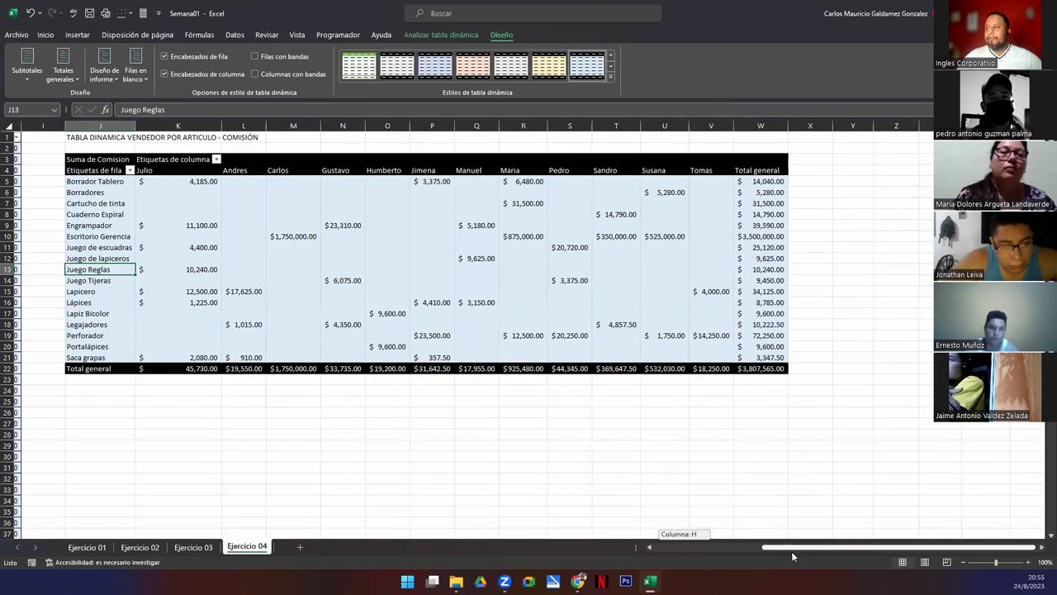
pyautogui.click(455, 38)
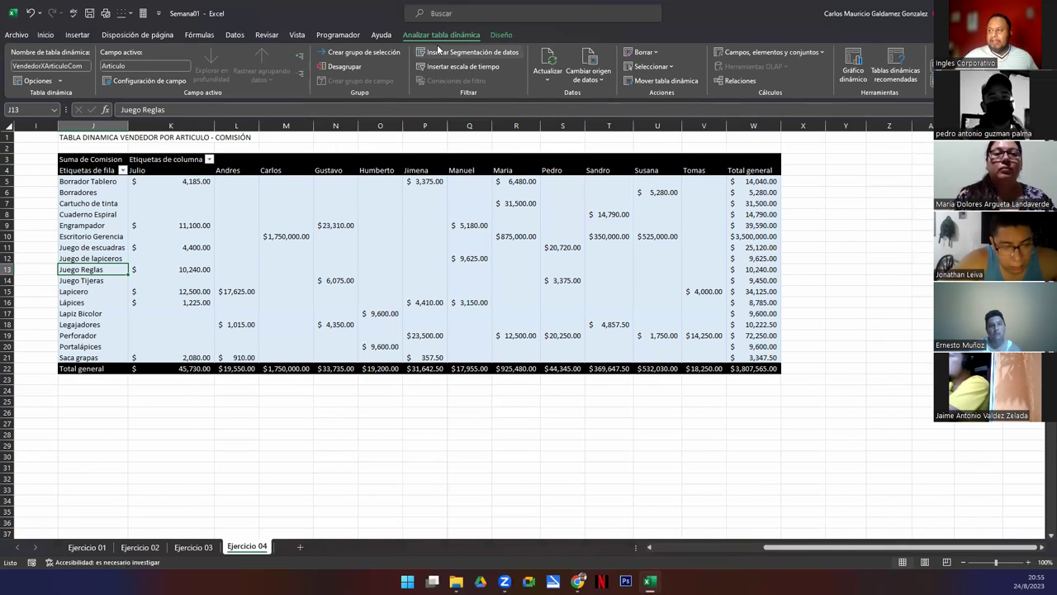
pyautogui.click(500, 35)
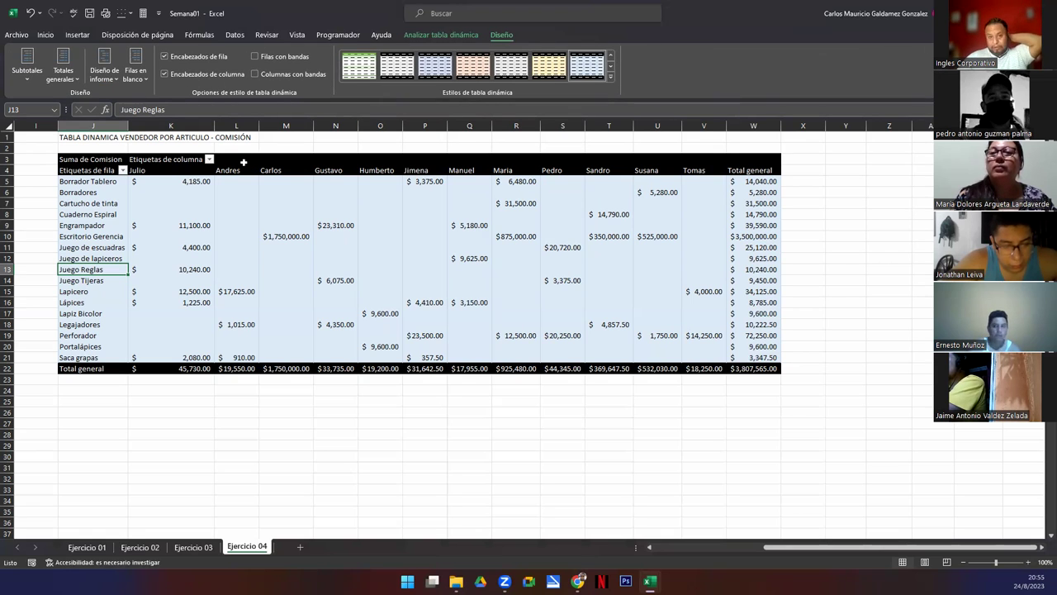
# Display the field list of the commission pivot table.
pyautogui.click(438, 36)
pyautogui.click(275, 269)
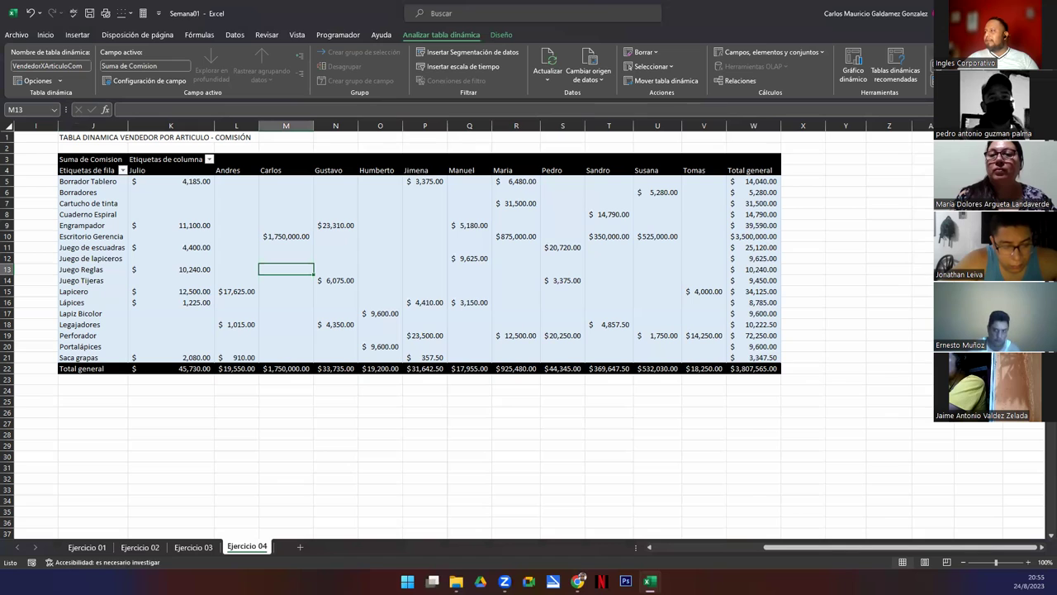
pyautogui.click(941, 71)
pyautogui.click(396, 271)
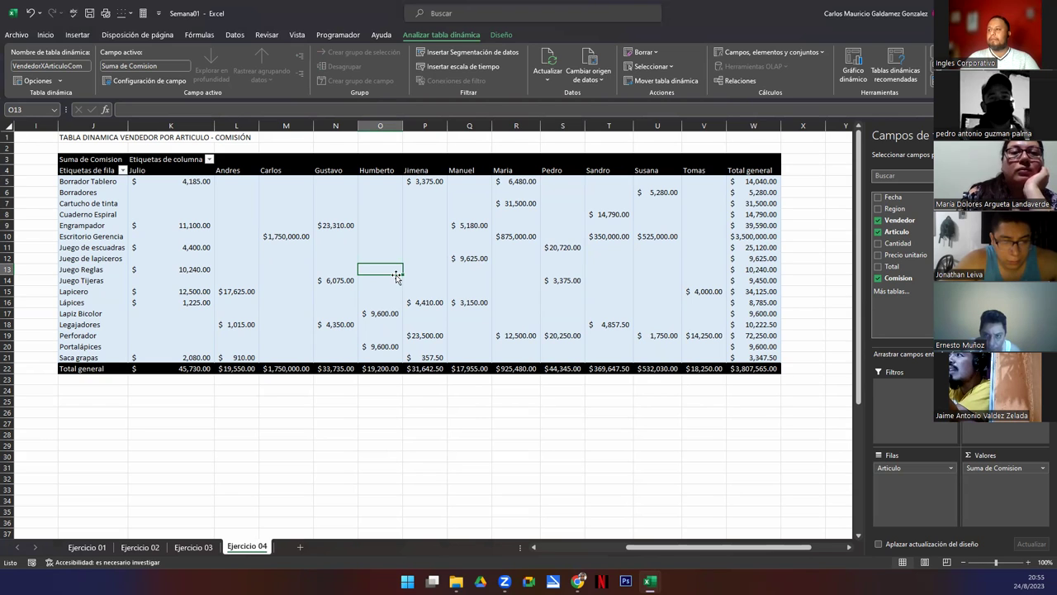
pyautogui.click(416, 227)
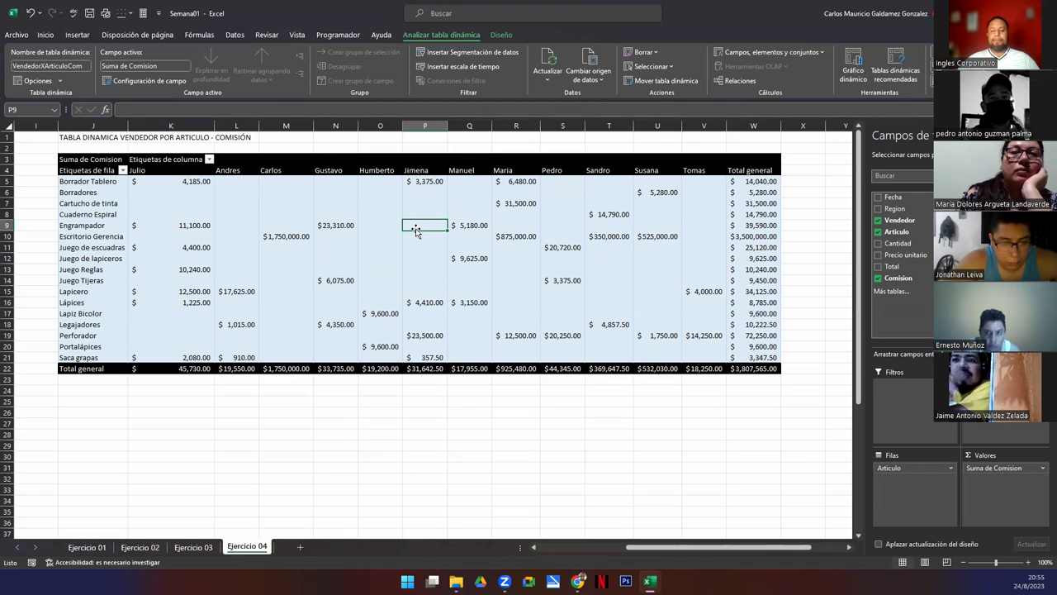
# Insert a slicer for the Fecha field of the pivot table, and delete it.
pyautogui.click(443, 52)
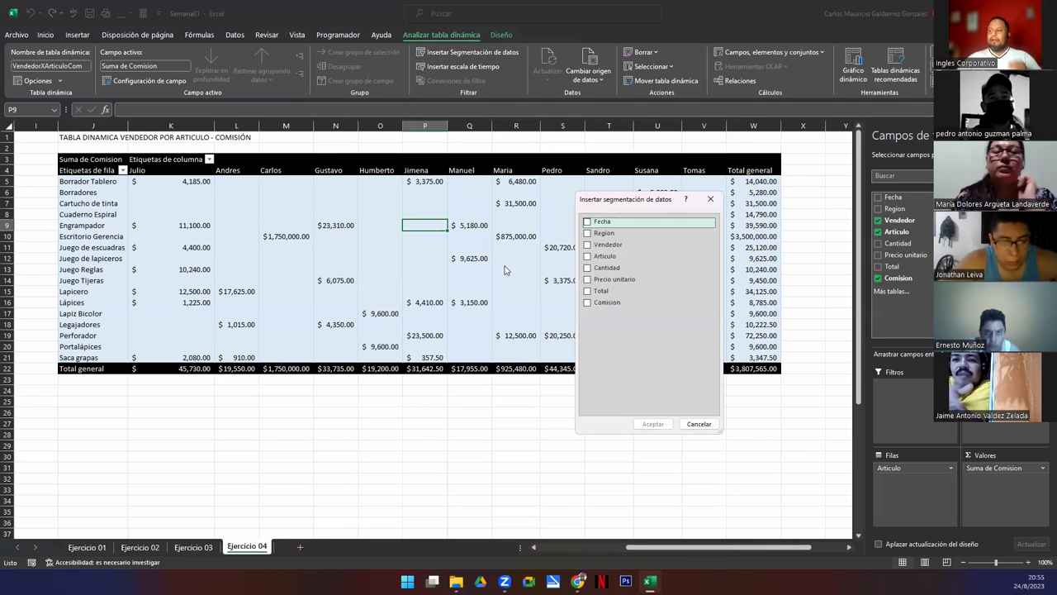
pyautogui.click(587, 221)
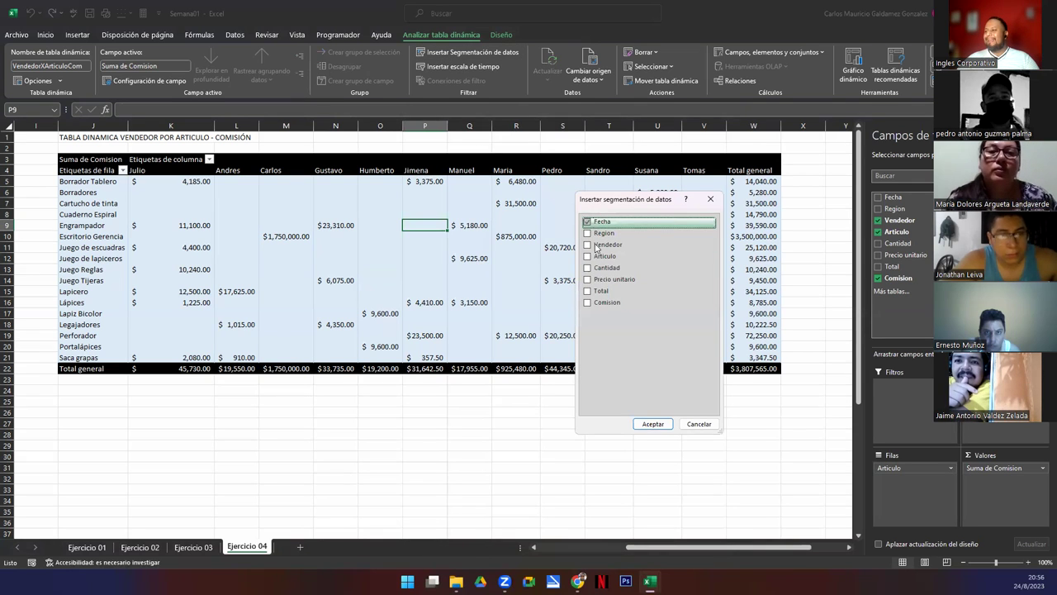
pyautogui.click(652, 424)
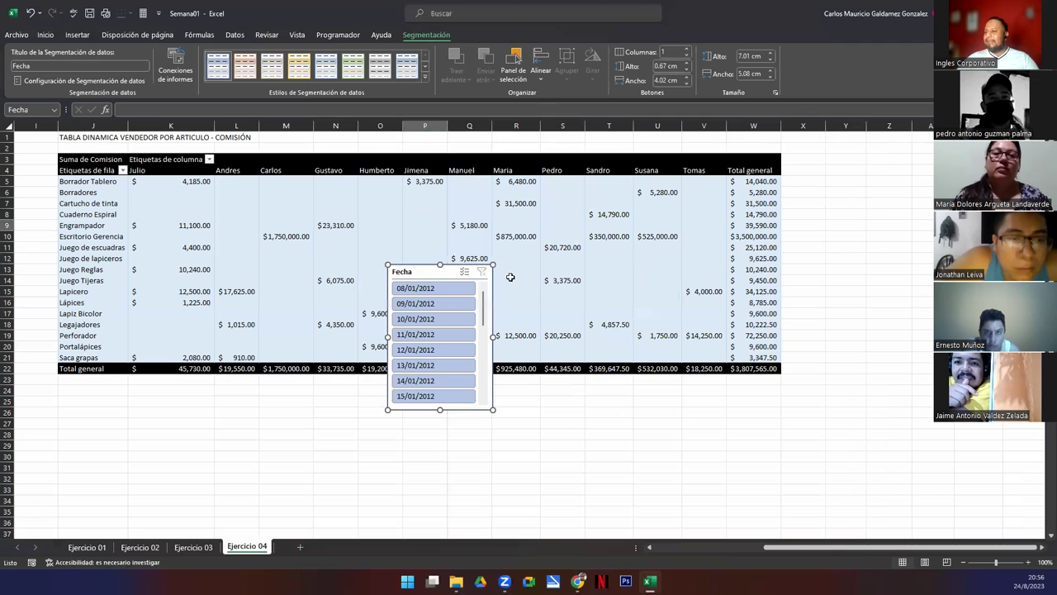
pyautogui.moveTo(439, 274); pyautogui.dragTo(437, 274)
pyautogui.press('Delete')
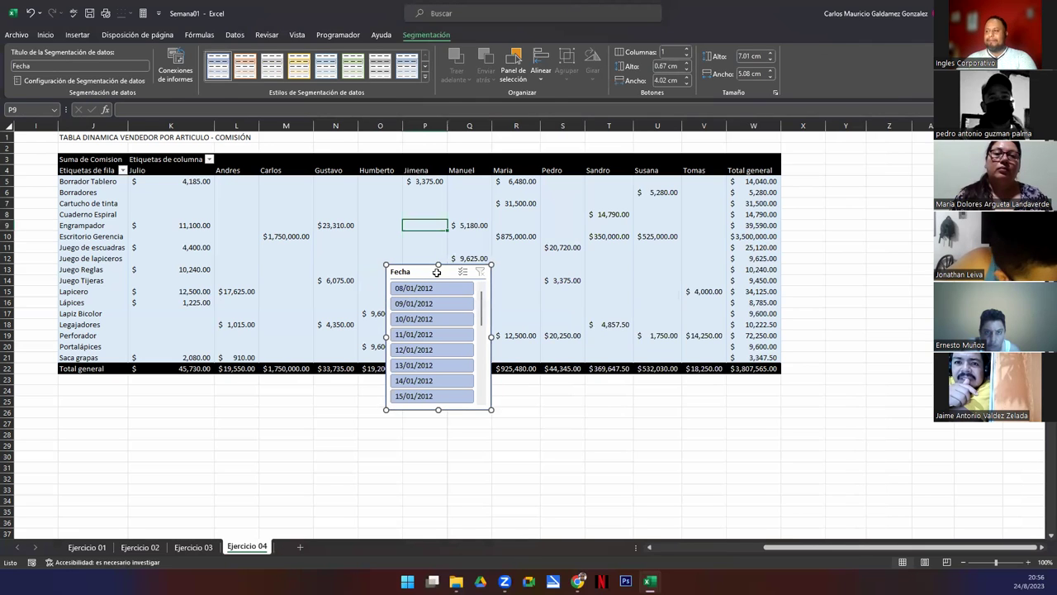
# Try to clear cell P13 inside the commission pivot table.
pyautogui.click(437, 273)
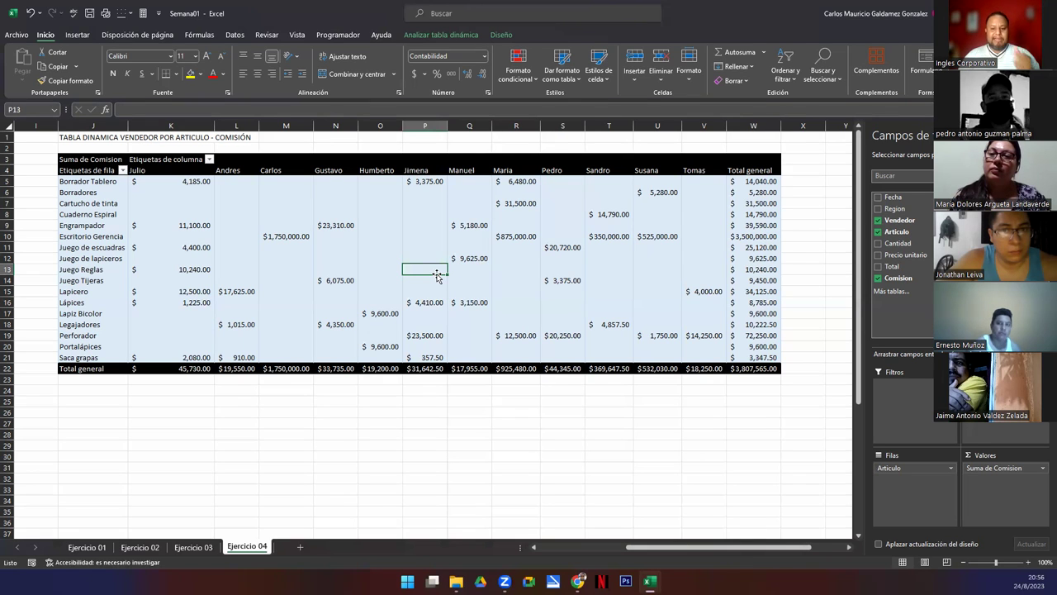
pyautogui.press('Delete')
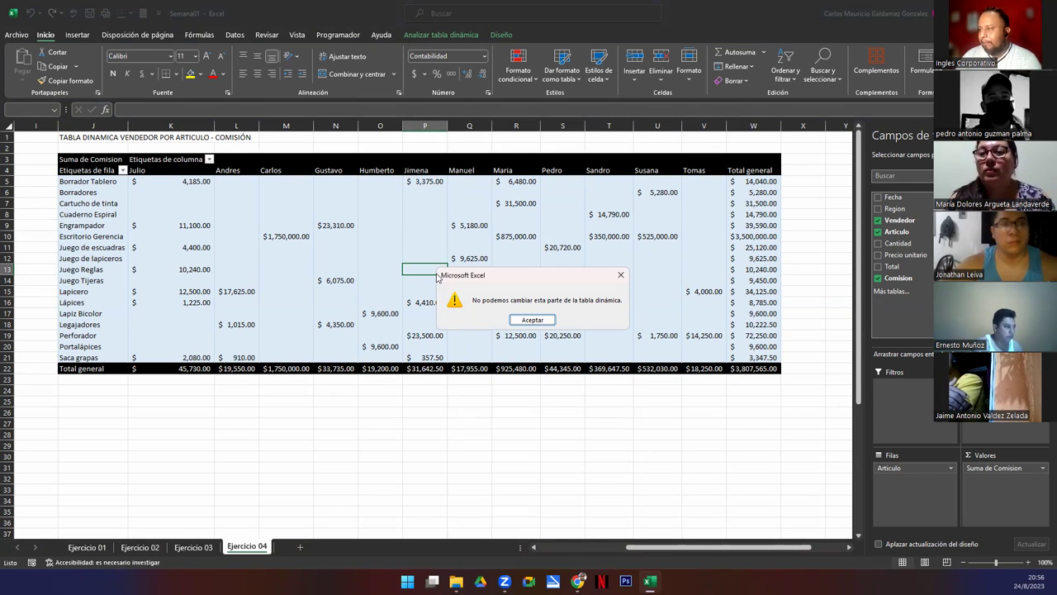
pyautogui.click(533, 319)
pyautogui.click(407, 290)
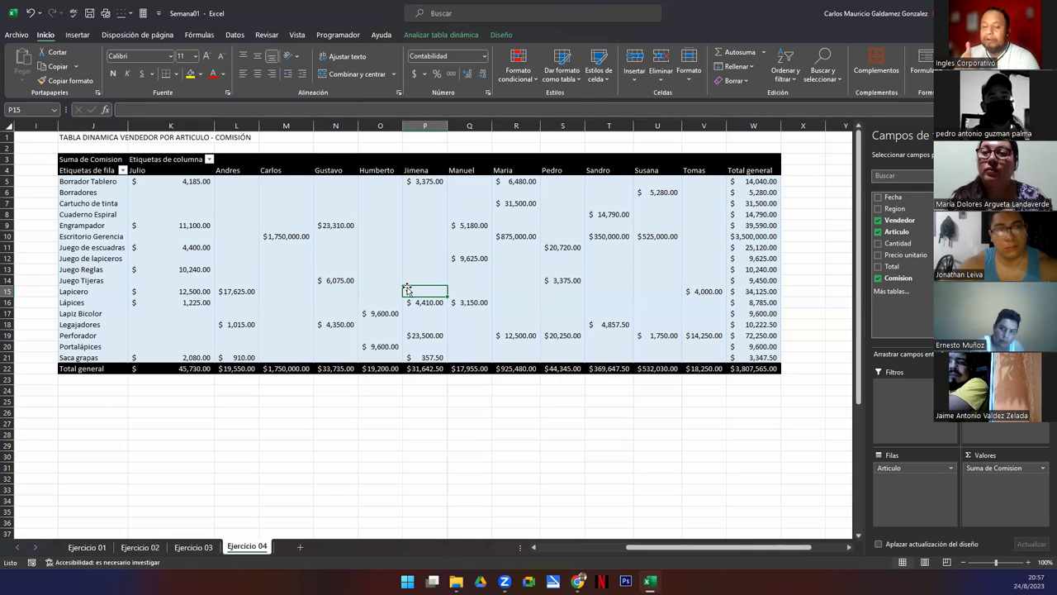
# View the dialogs for inserting a slicer and a timeline for the pivot table, cancelling both.
pyautogui.click(440, 35)
pyautogui.click(452, 52)
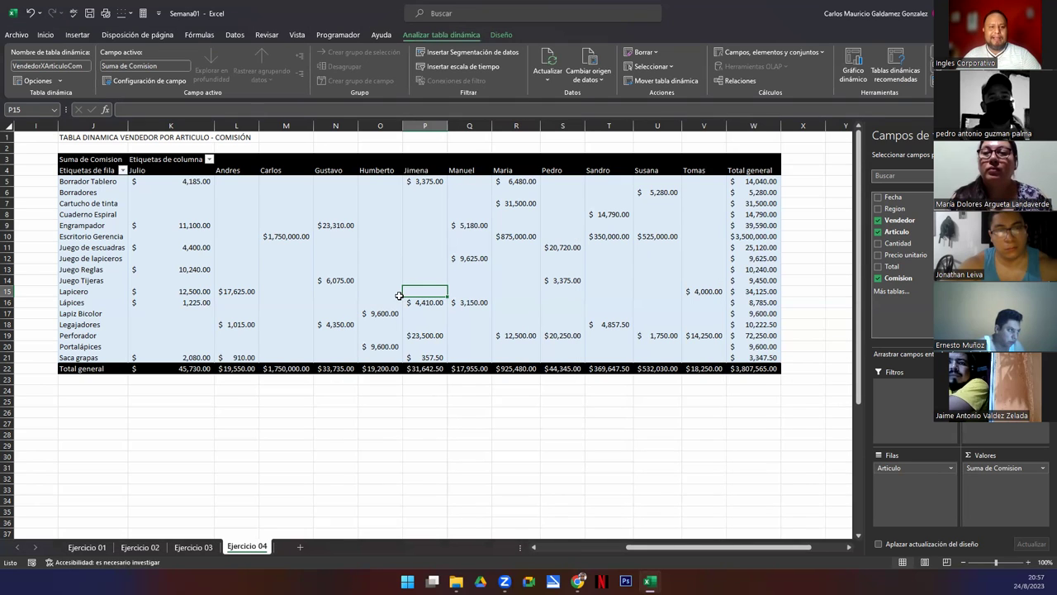
pyautogui.click(509, 298)
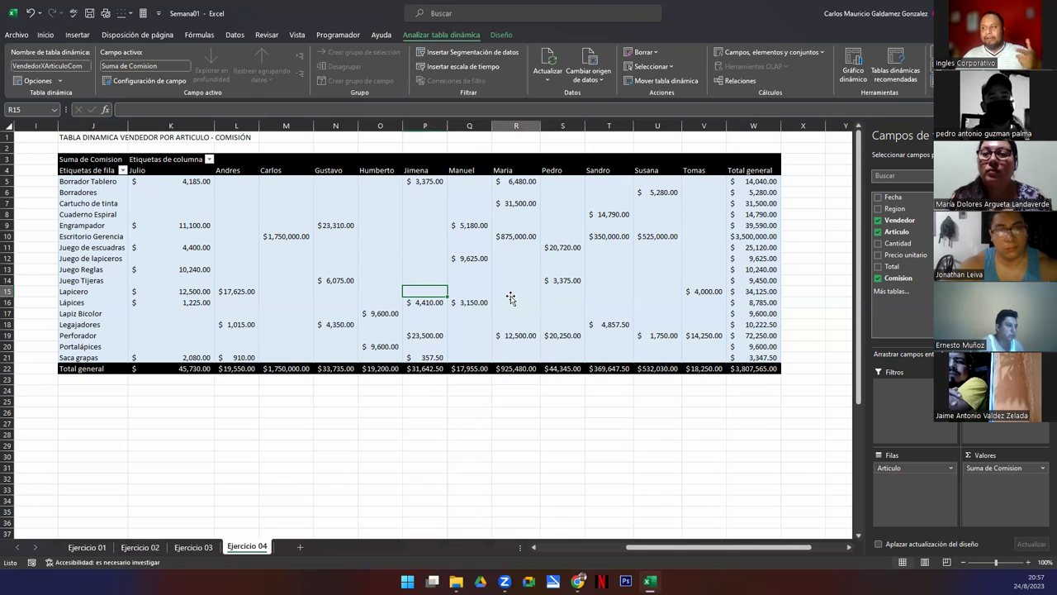
pyautogui.click(442, 66)
pyautogui.click(707, 242)
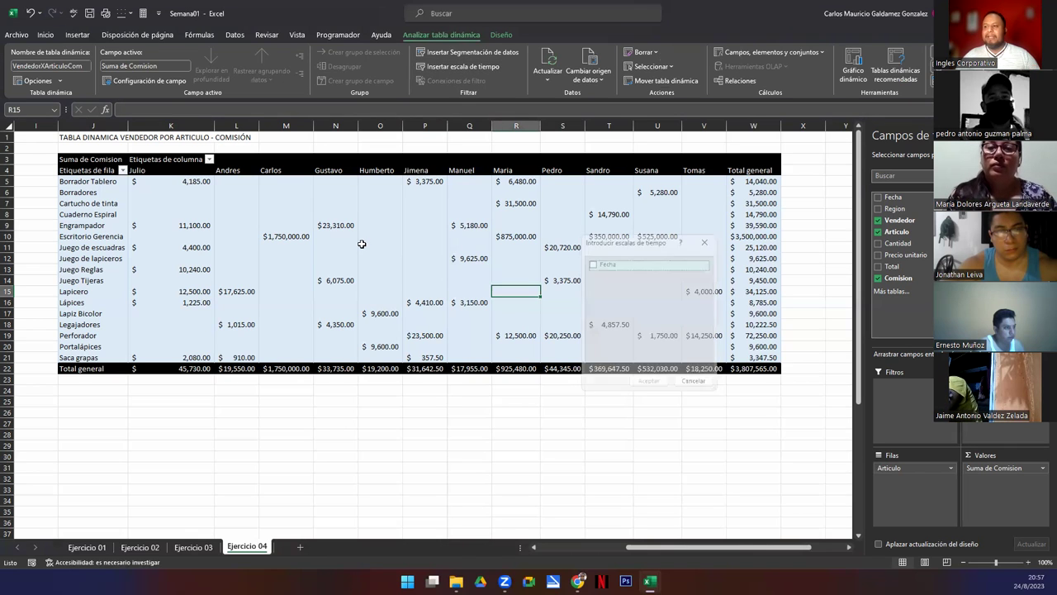
pyautogui.click(361, 245)
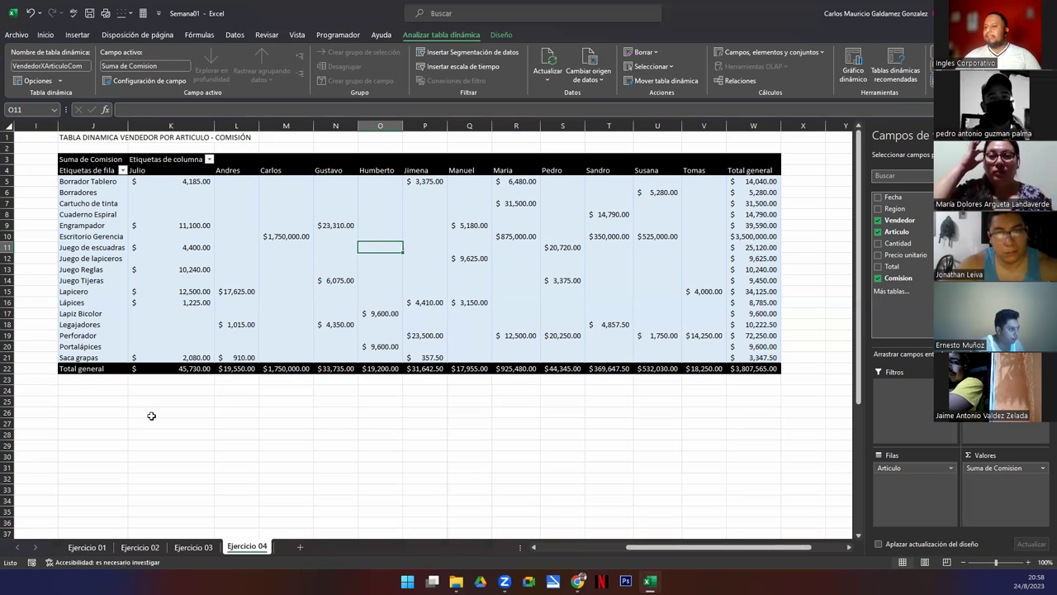
# Review the stock table and the commission pivot table side by side on the Ejercicio 04 sheet.
pyautogui.click(80, 399)
pyautogui.scroll(-14, 132, 421)
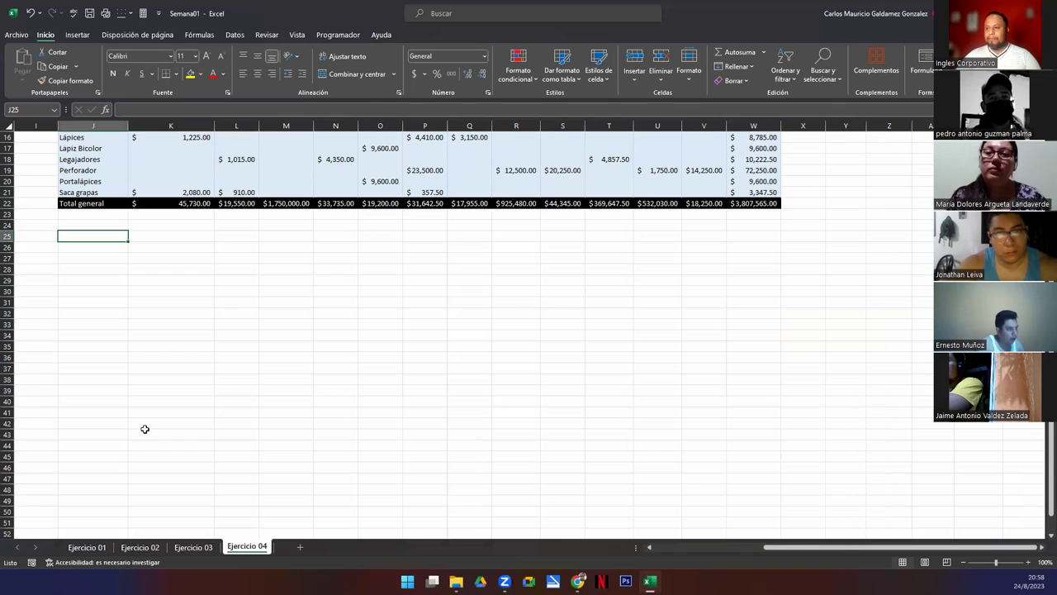
pyautogui.scroll(14, 171, 441)
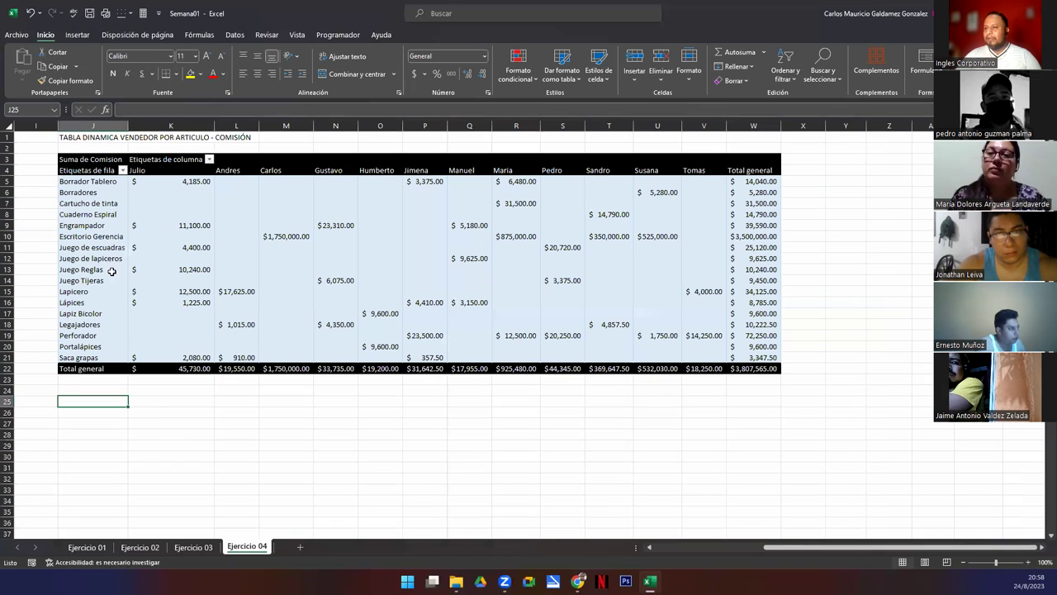
pyautogui.click(665, 547)
pyautogui.scroll(-13, 649, 467)
pyautogui.scroll(13, 638, 450)
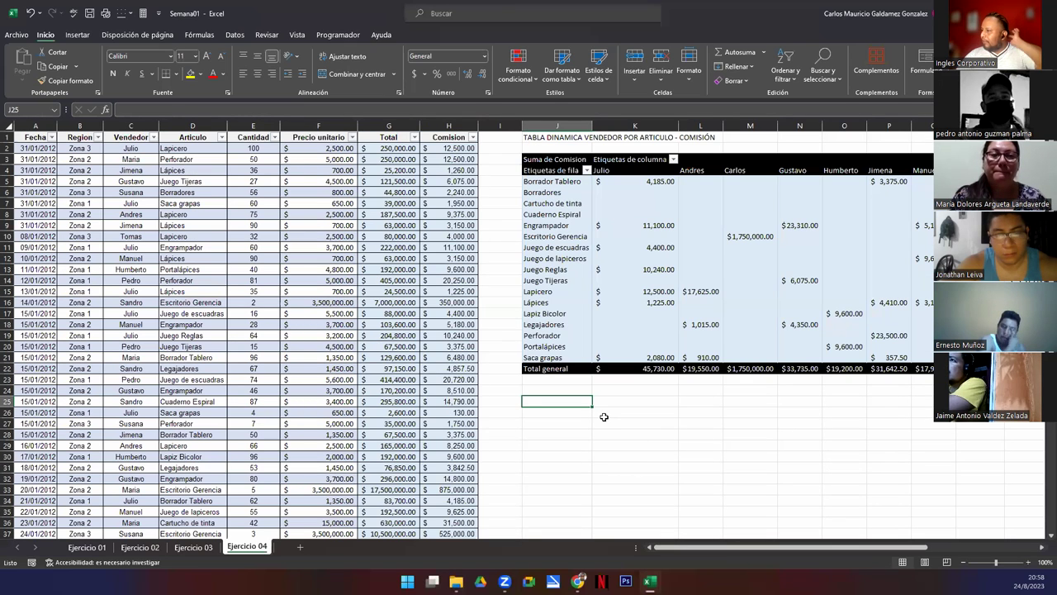
pyautogui.click(537, 138)
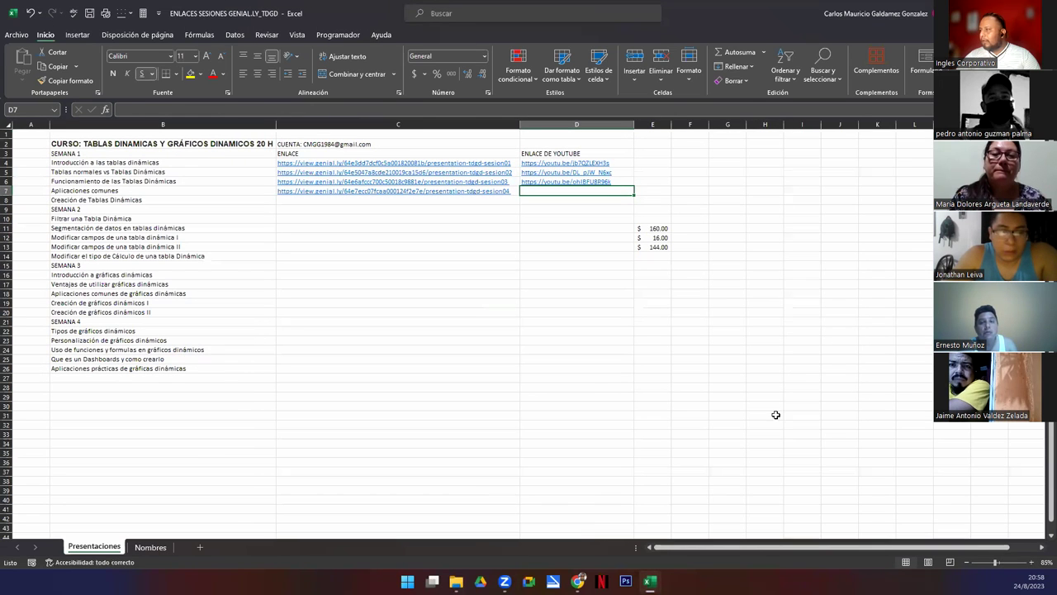
pyautogui.hotkey('alt', 'Tab')
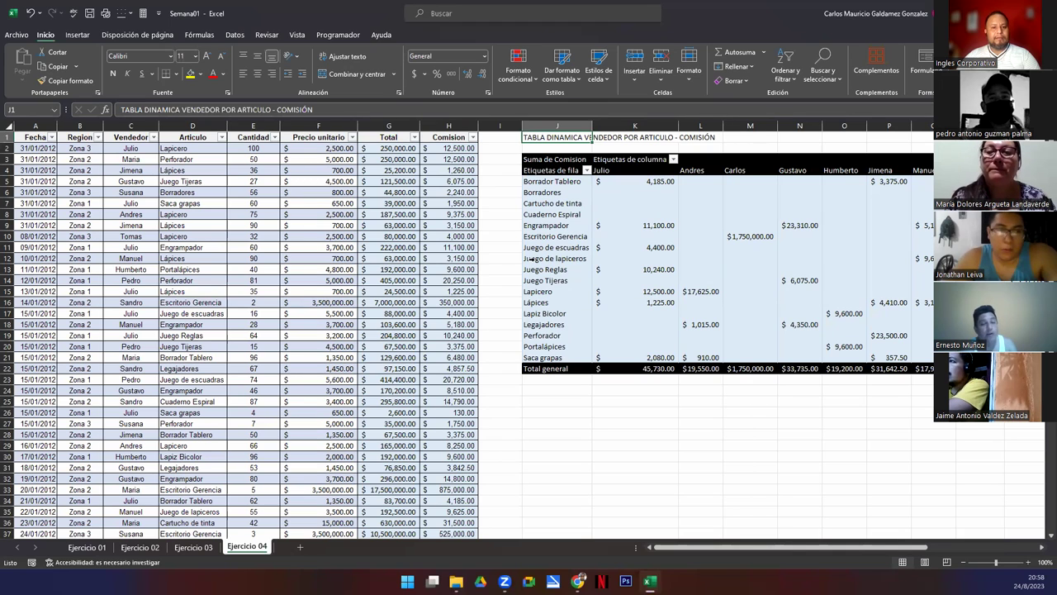
pyautogui.click(552, 318)
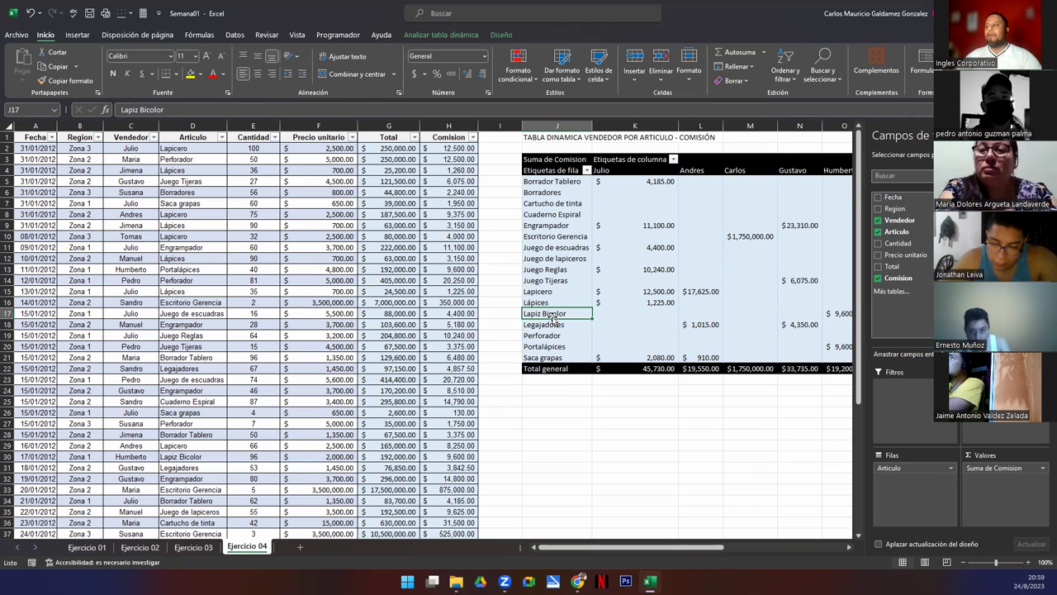
# Switch to the browser, show the TDGD-Sesión04 presentation in full screen and advance to the Consultas slide.
pyautogui.hotkey('alt', 'Tab')
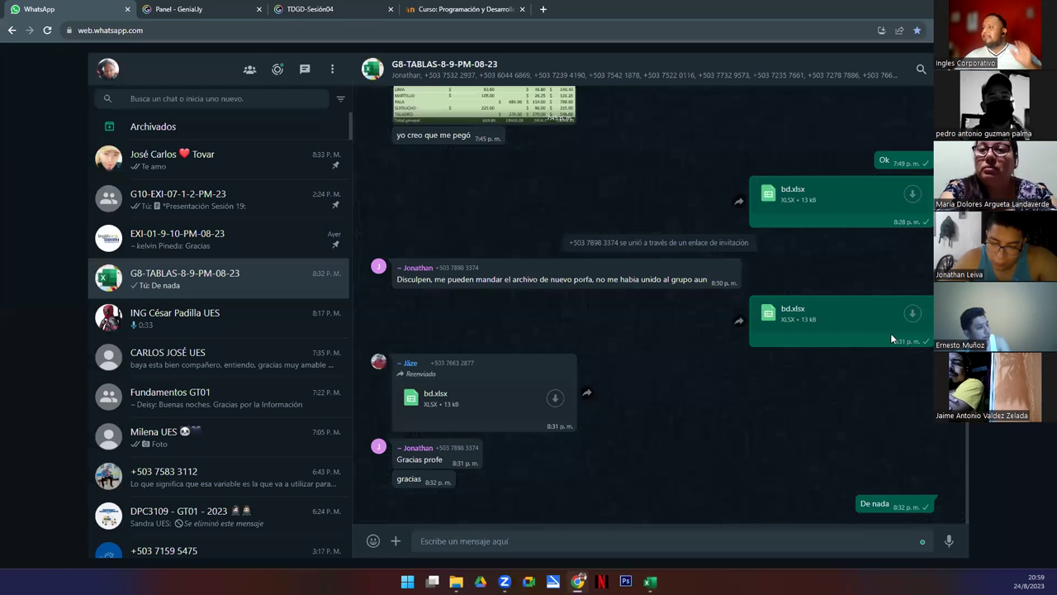
pyautogui.click(424, 9)
pyautogui.click(363, 10)
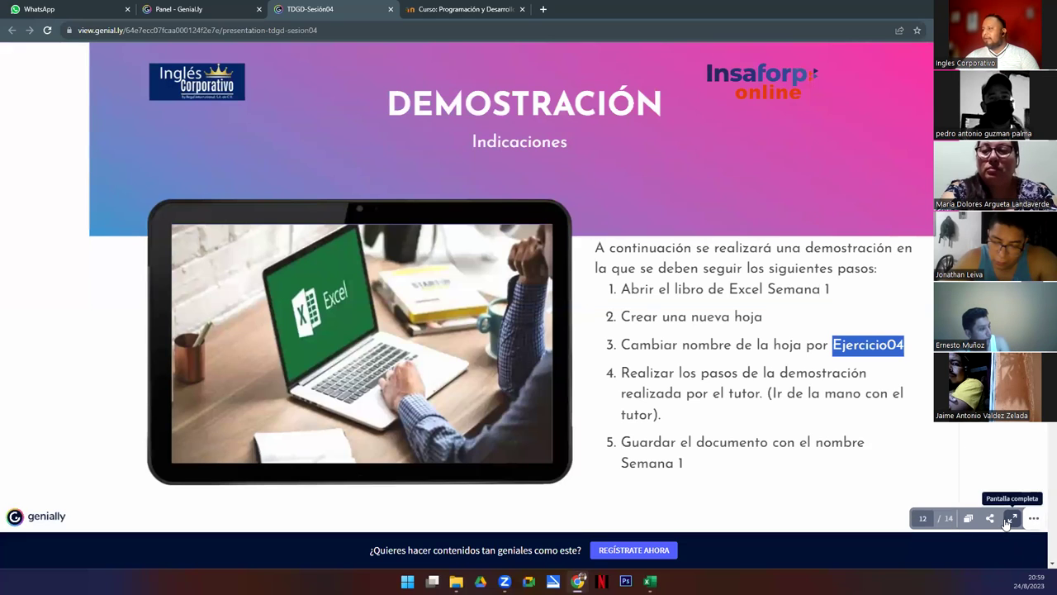
pyautogui.click(1009, 519)
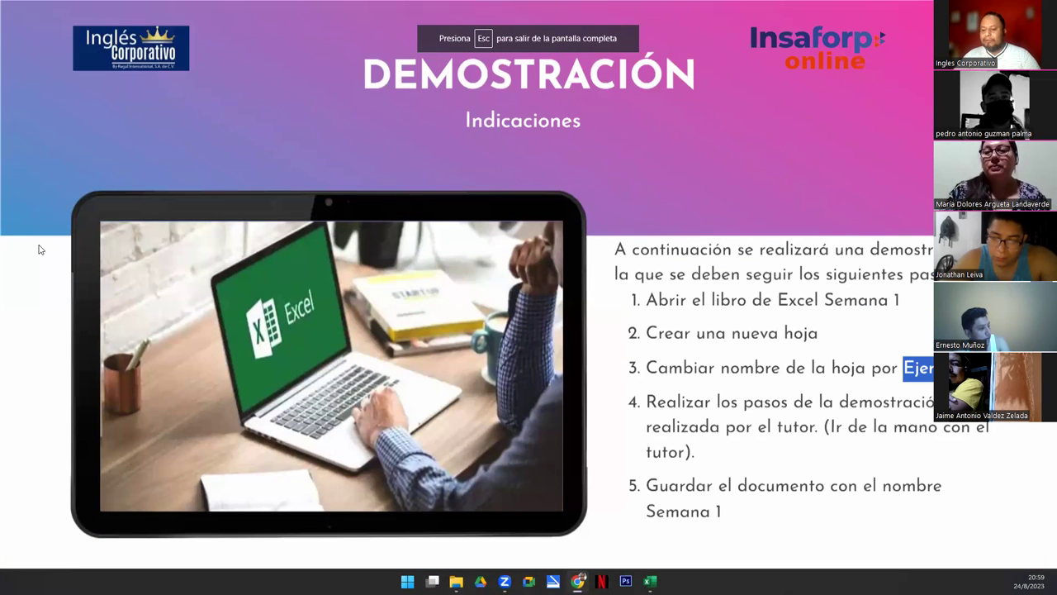
pyautogui.press('Right')
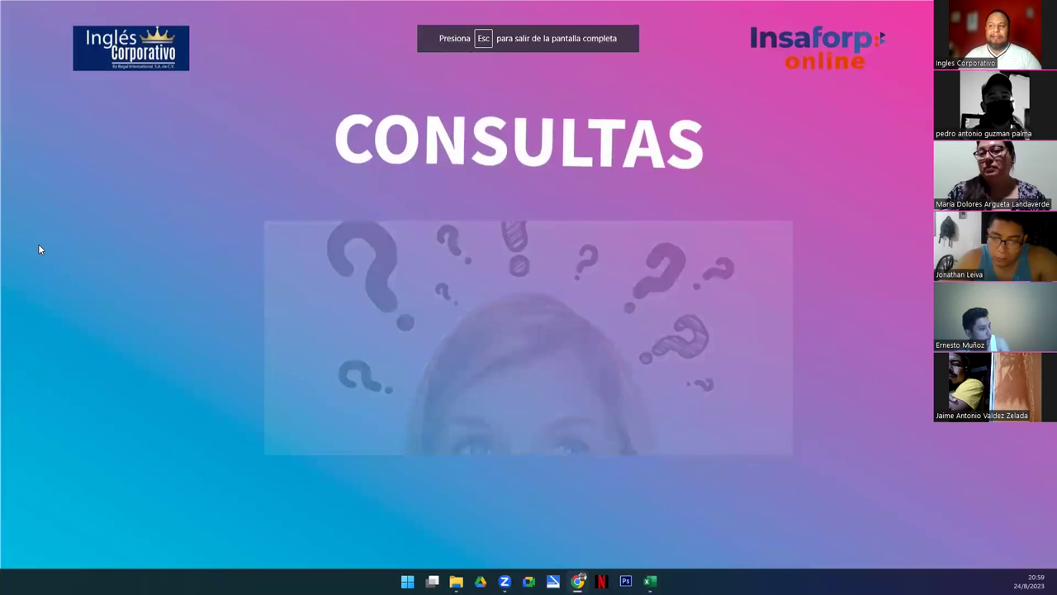